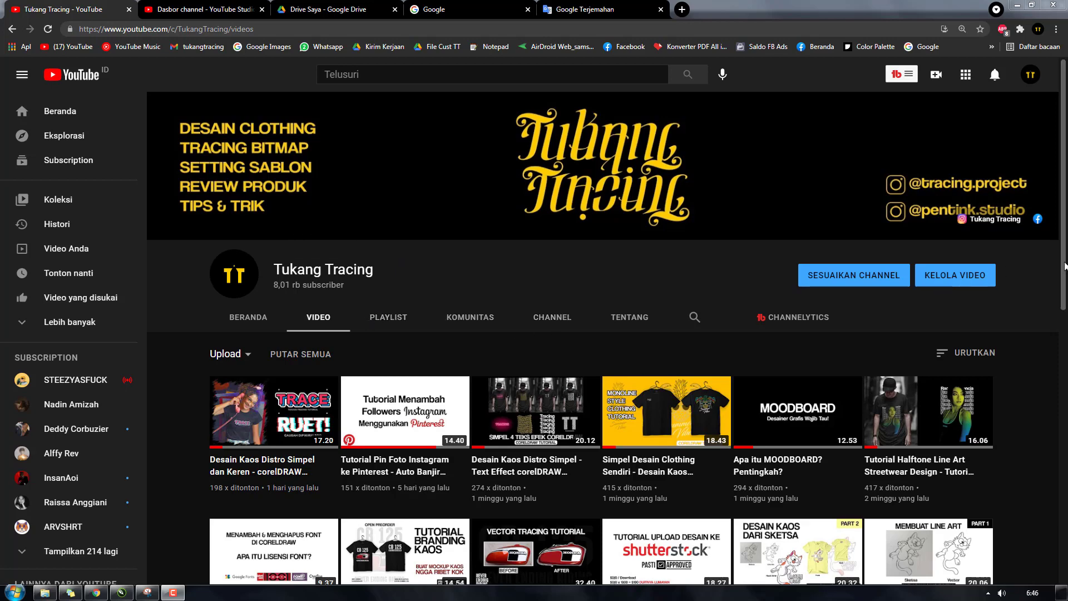
scroll(1064, 273, down, 1)
scroll(1064, 272, up, 1)
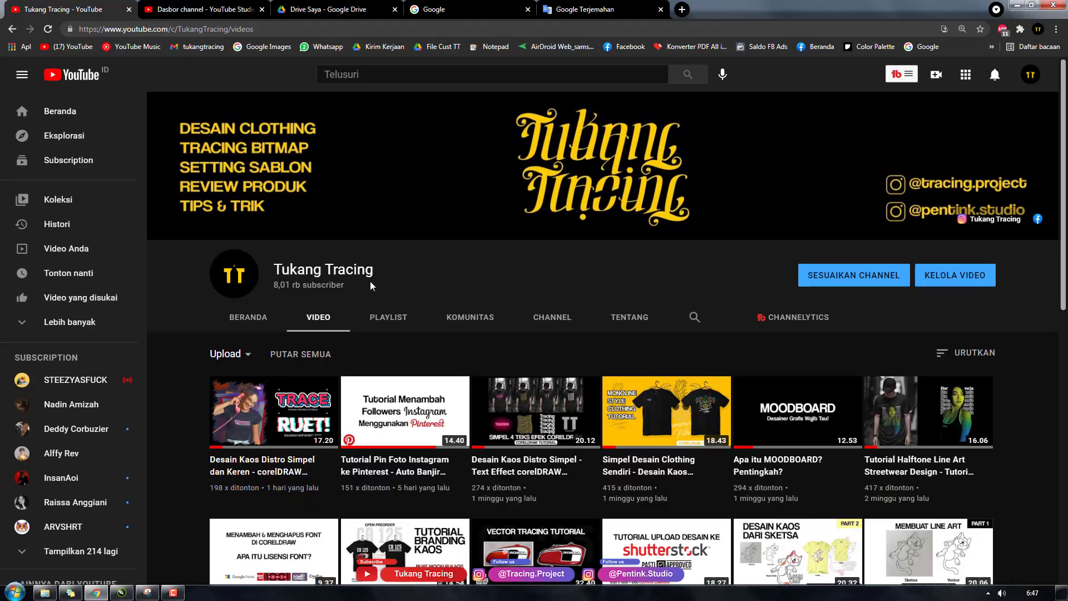
Step: Switch to CorelDRAW and examine the step-by-step VANS thorn lettering in the reference image beside the page
click(122, 591)
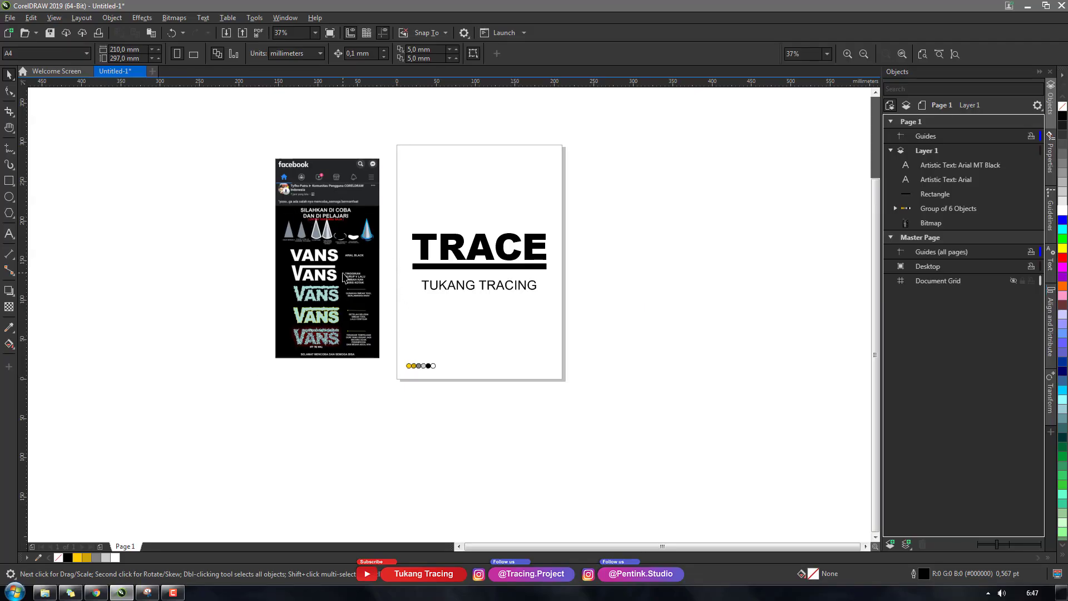
key(h)
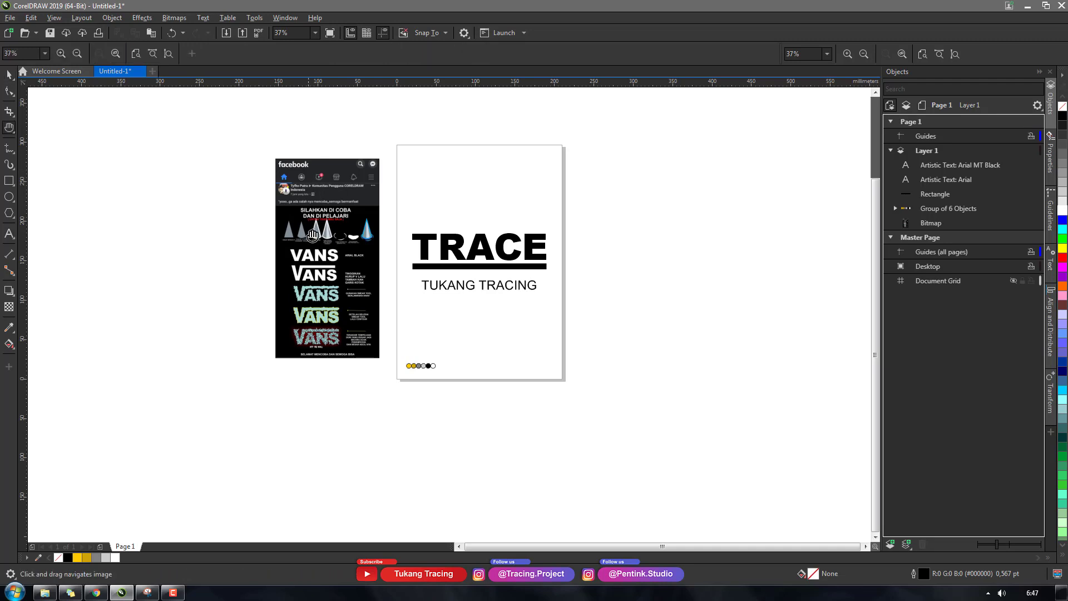
drag(307, 236, 300, 225)
scroll(305, 209, up, 2)
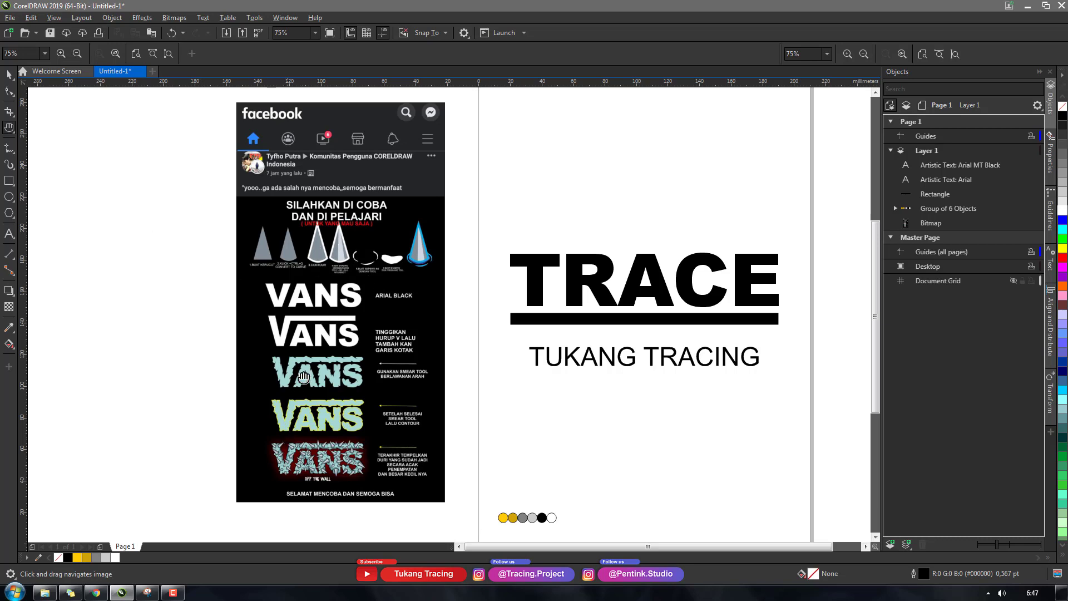
drag(333, 284, 322, 278)
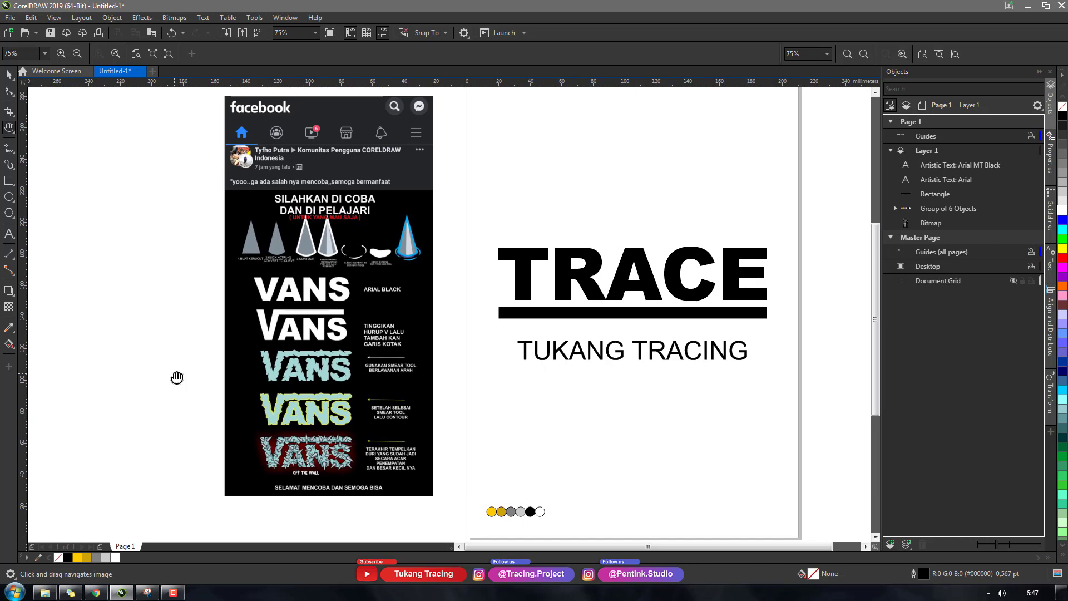
drag(291, 459, 303, 478)
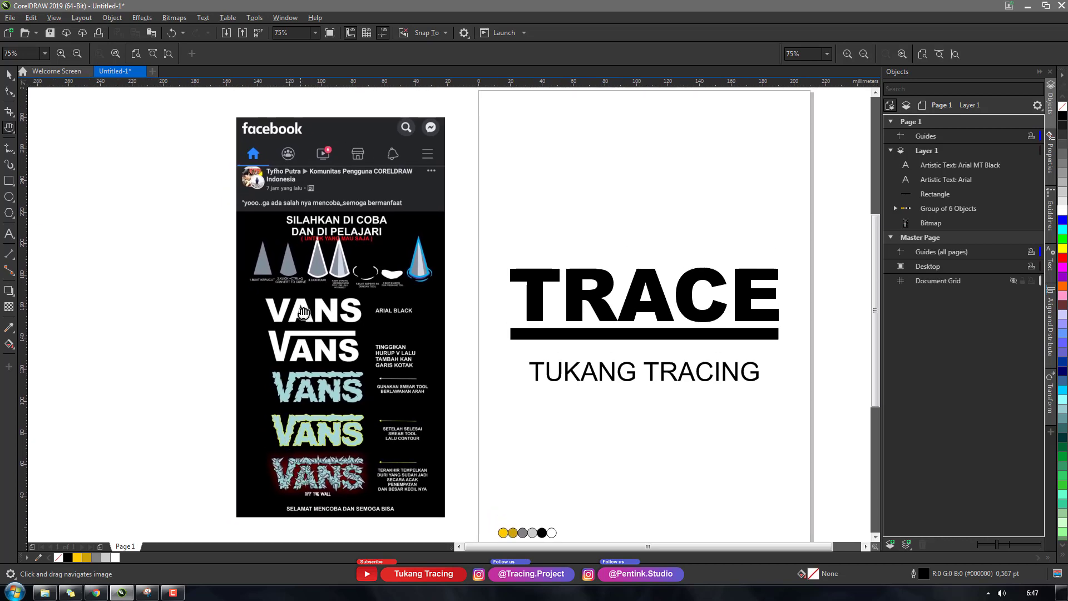
drag(301, 297, 274, 260)
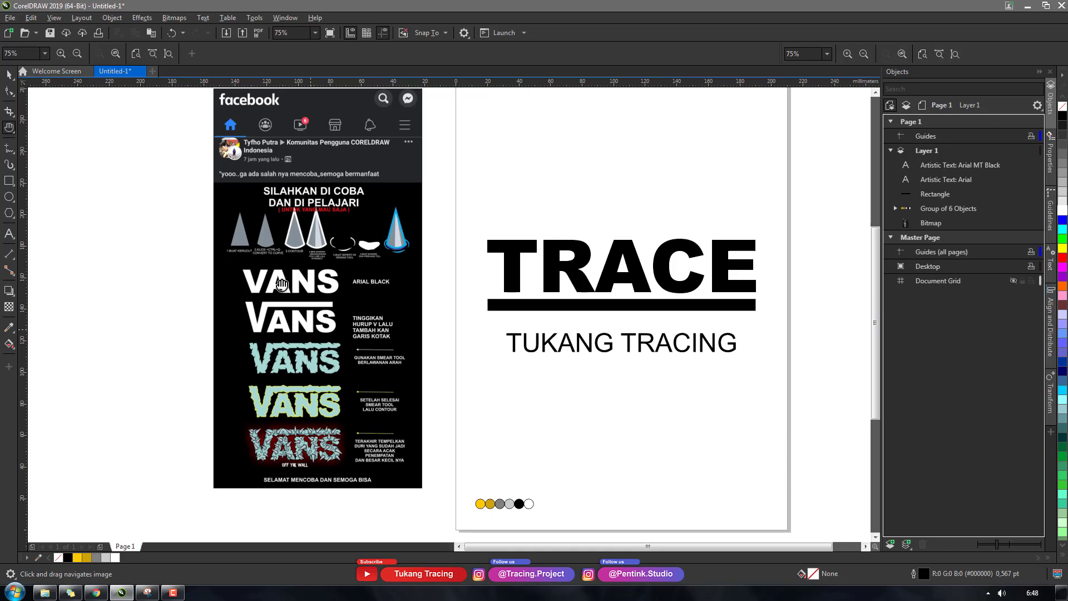
drag(343, 187, 364, 197)
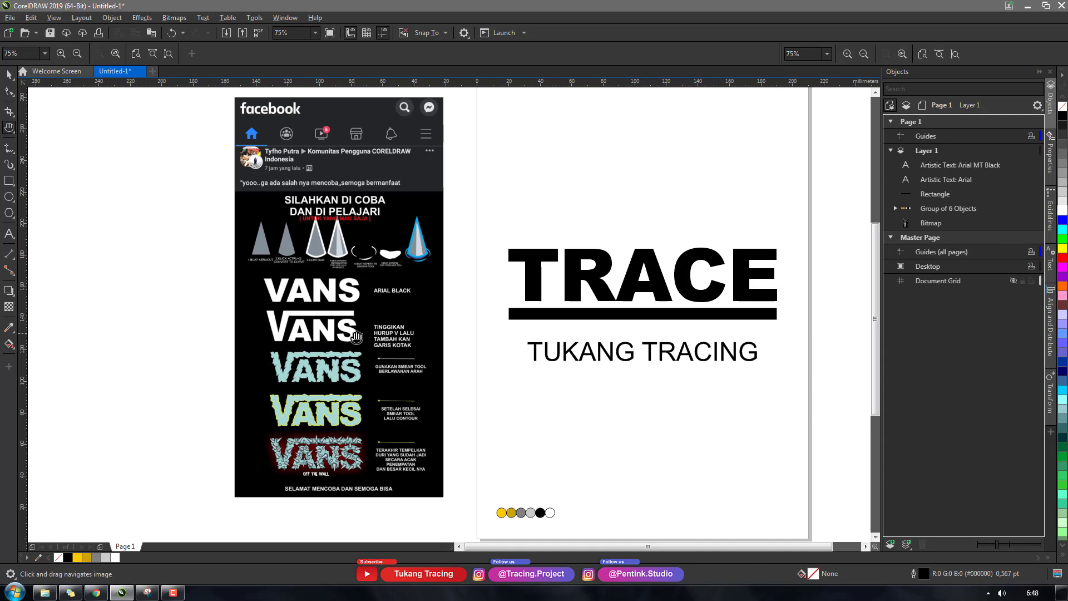
drag(366, 318, 355, 315)
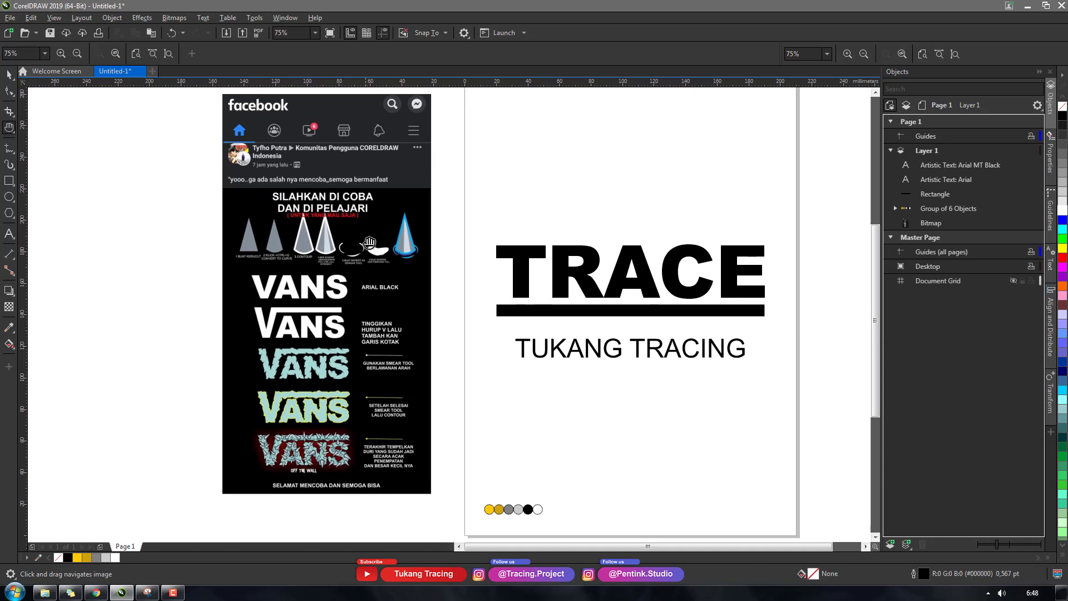
key(space)
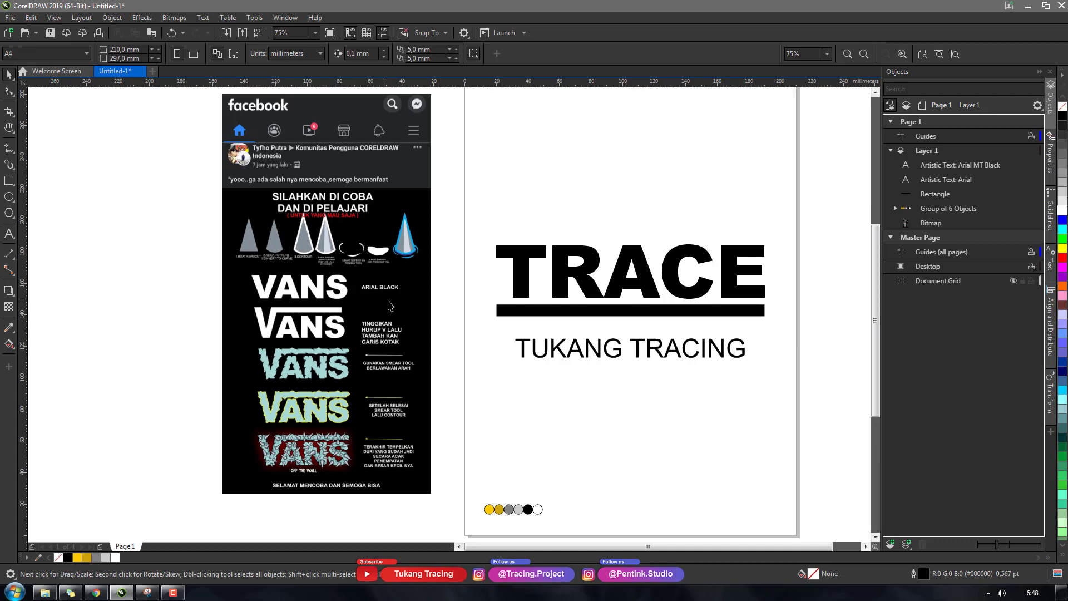
Step: Crop the reference bitmap with the Shape tool to its black tutorial area, removing the Facebook header, and deselect it
key(h)
drag(436, 305, 251, 209)
key(space)
click(250, 209)
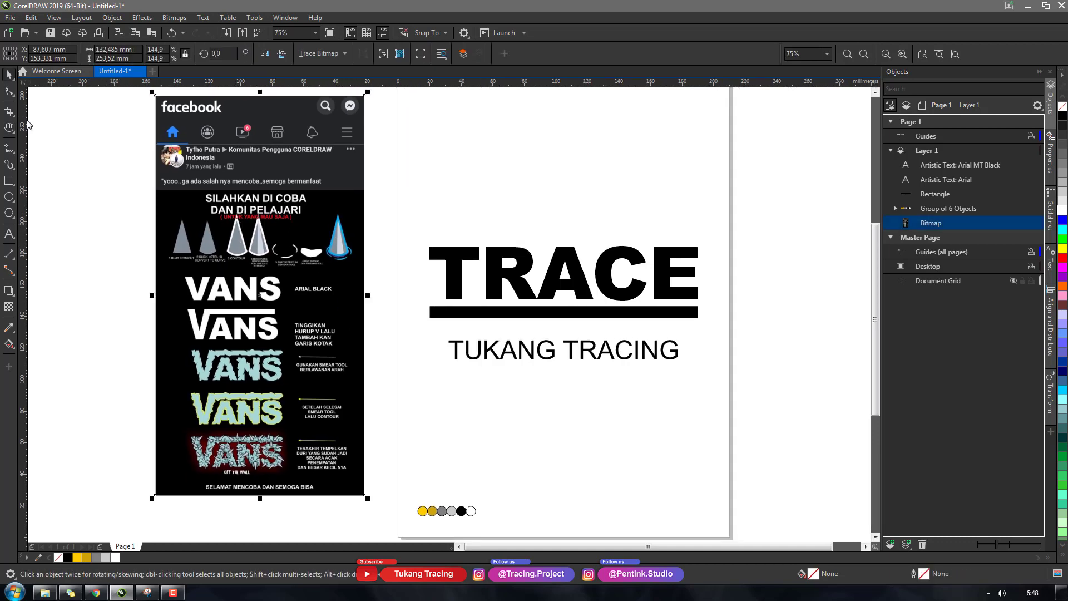
click(9, 91)
drag(245, 82, 165, 226)
key(ctrl+z)
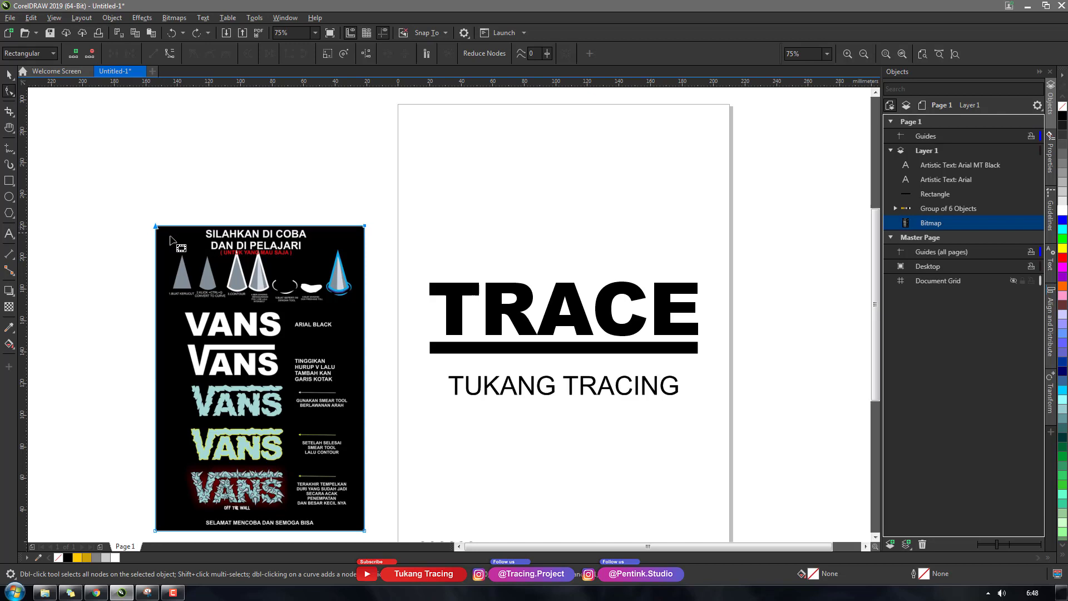
key(space)
key(h)
drag(420, 286, 399, 224)
key(space)
click(407, 166)
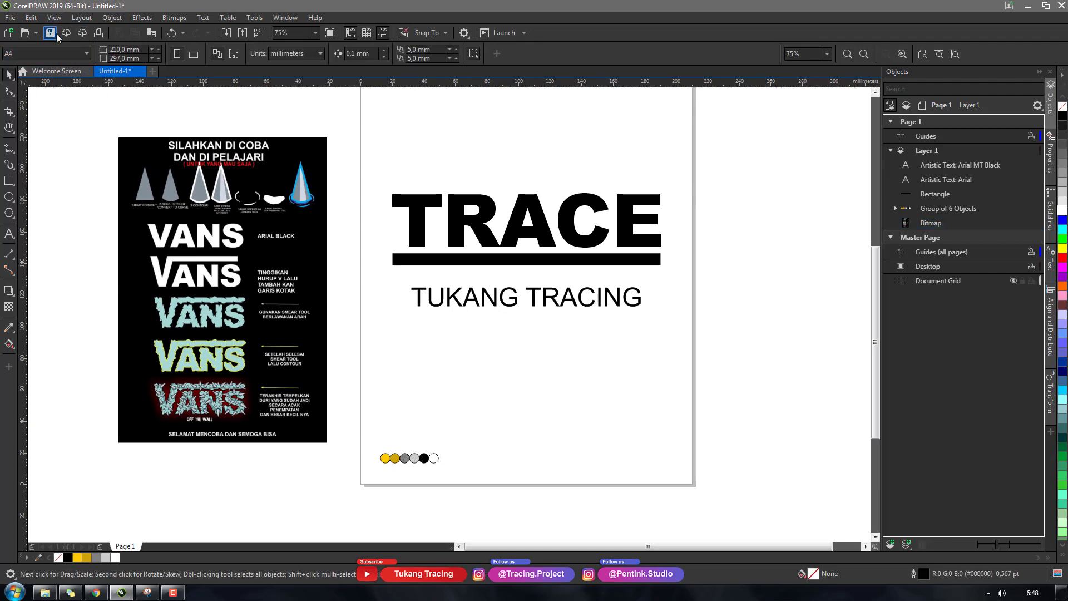
Step: Save the drawing as a CDR file named EFEK DURI
key(ctrl+s)
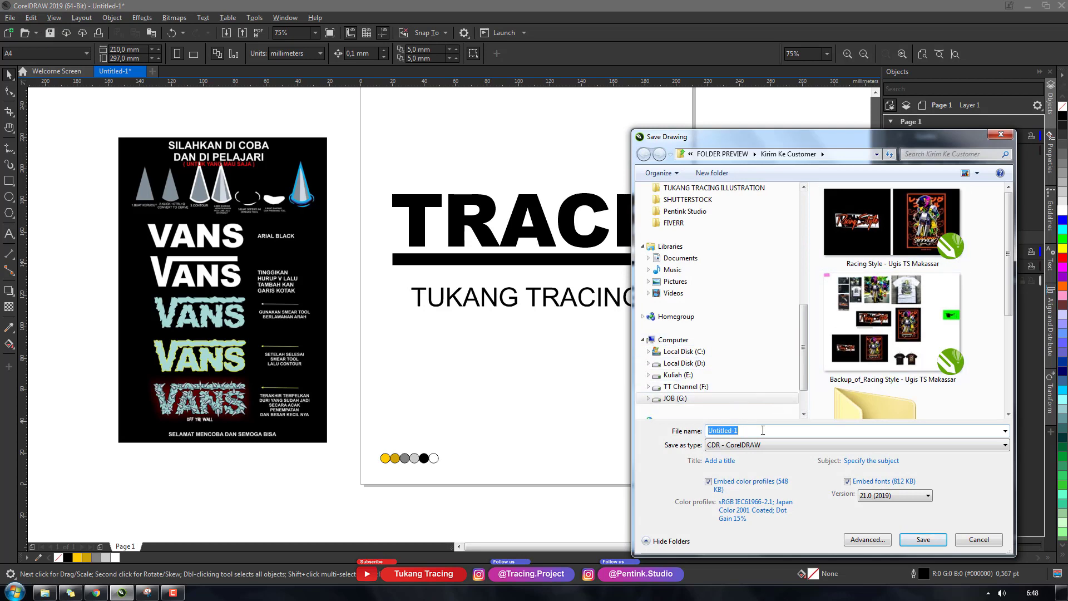
text(EFEK DURI)
key(Return)
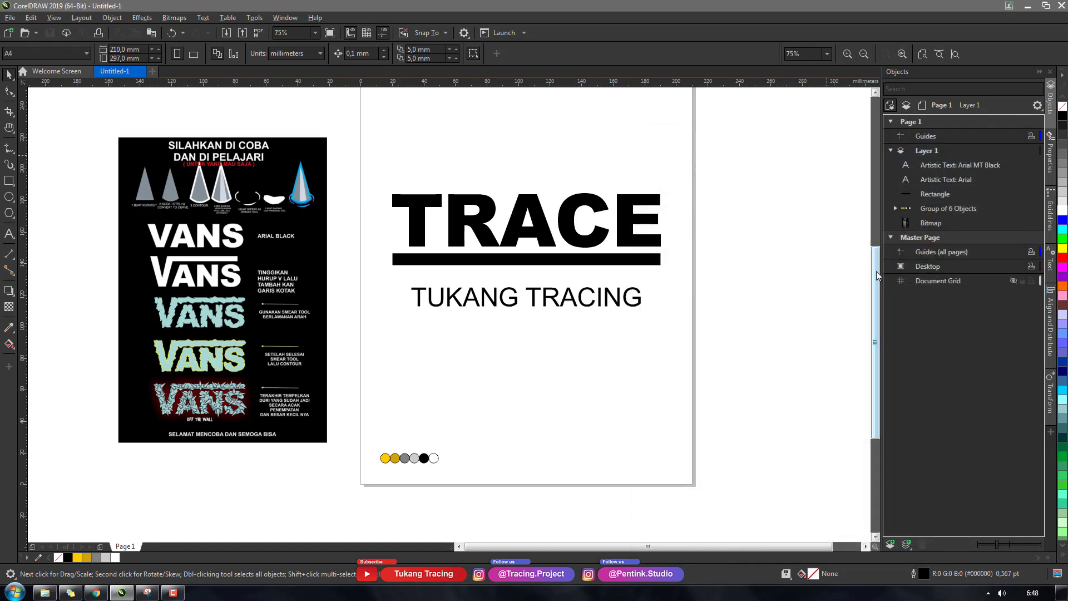
scroll(876, 283, up, 3)
scroll(874, 276, down, 2)
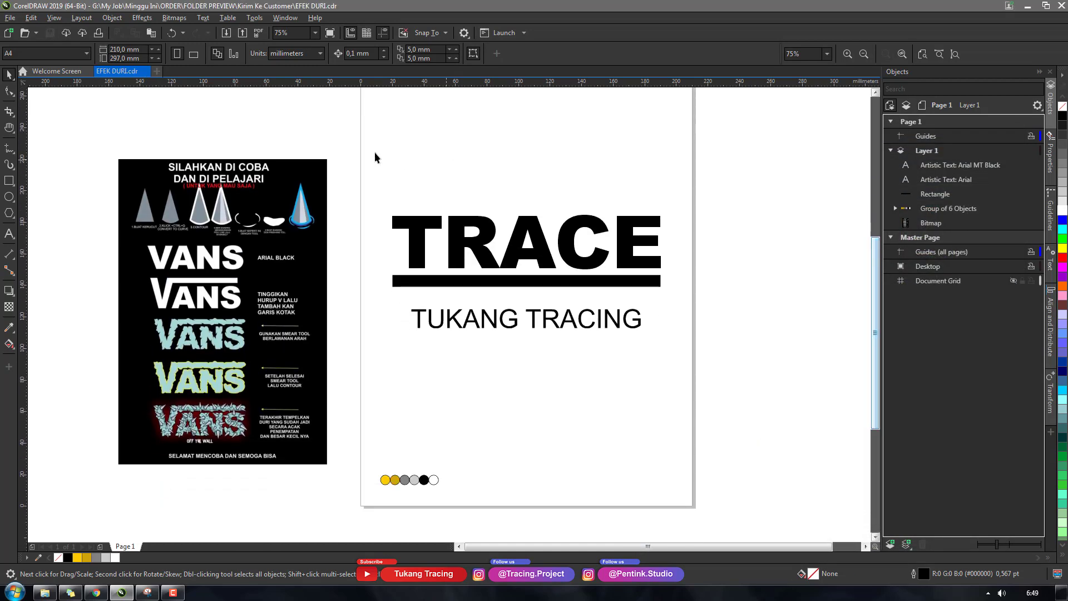
Step: Review the page size and resolution settings for a new document and cancel without creating one
click(11, 19)
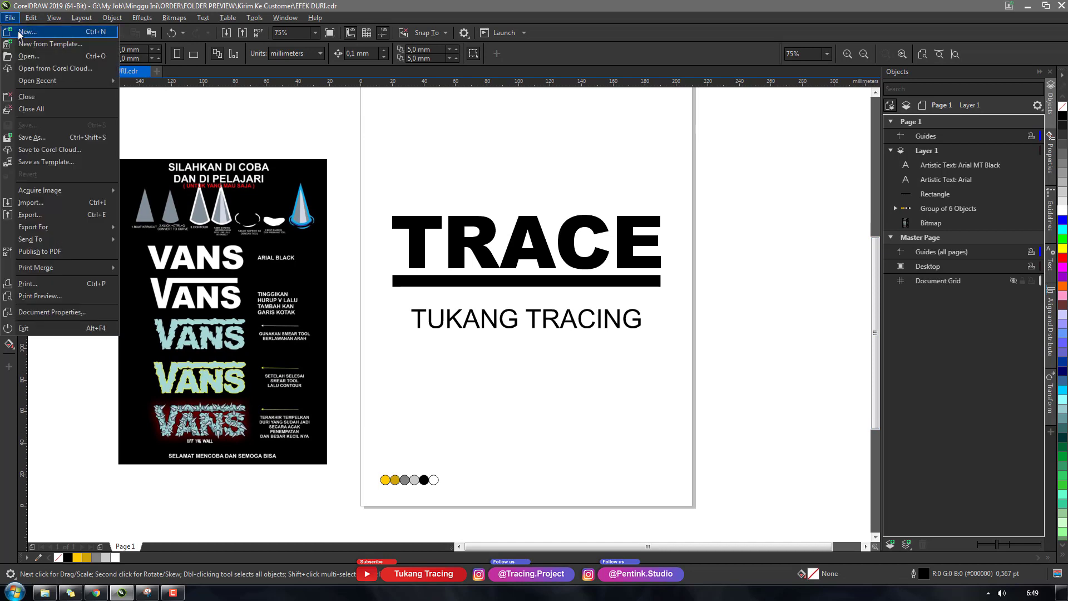
click(30, 28)
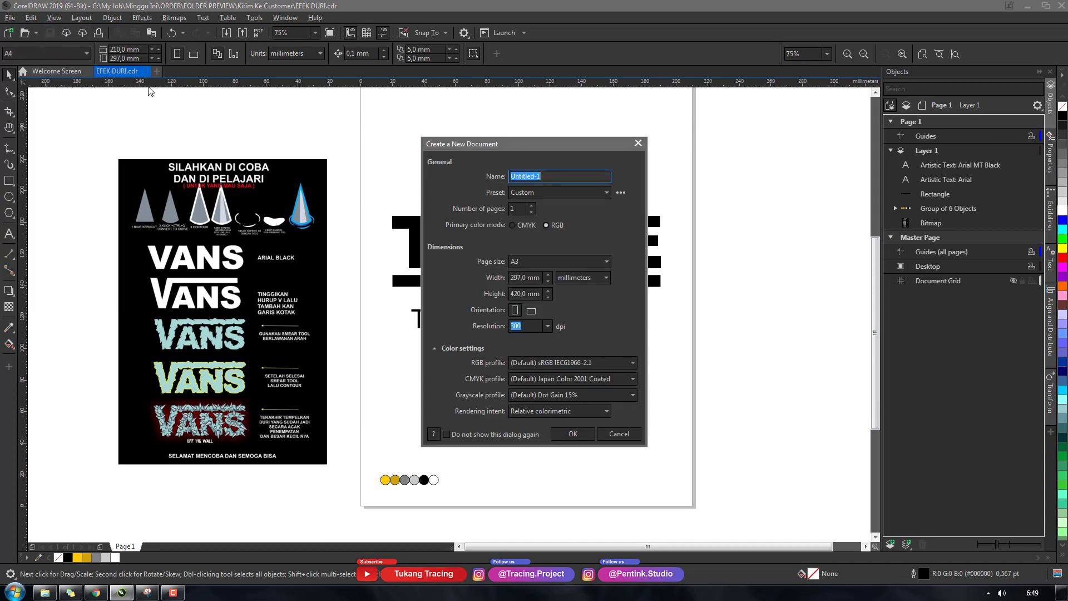
click(537, 325)
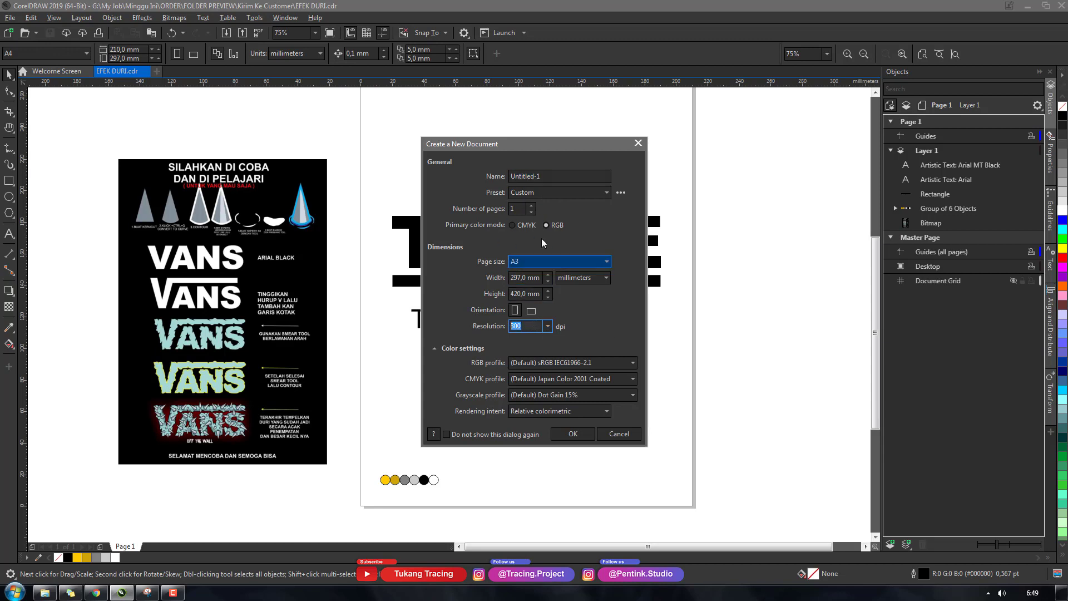
click(628, 435)
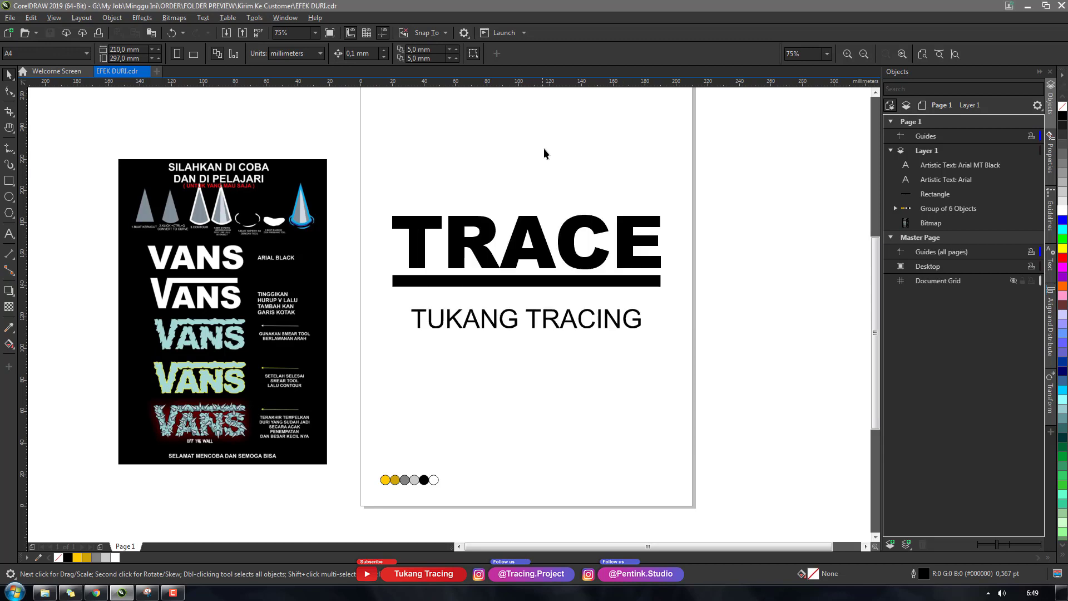
Step: Review which dockers are available and enabled in the workspace, and close the list
key(h)
drag(496, 235, 452, 248)
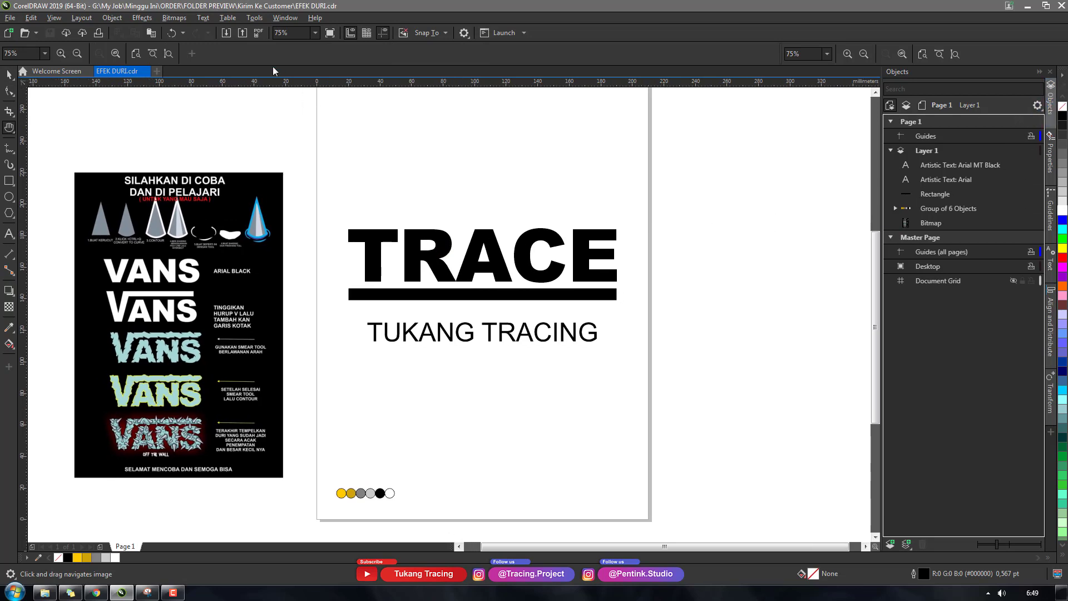
click(278, 21)
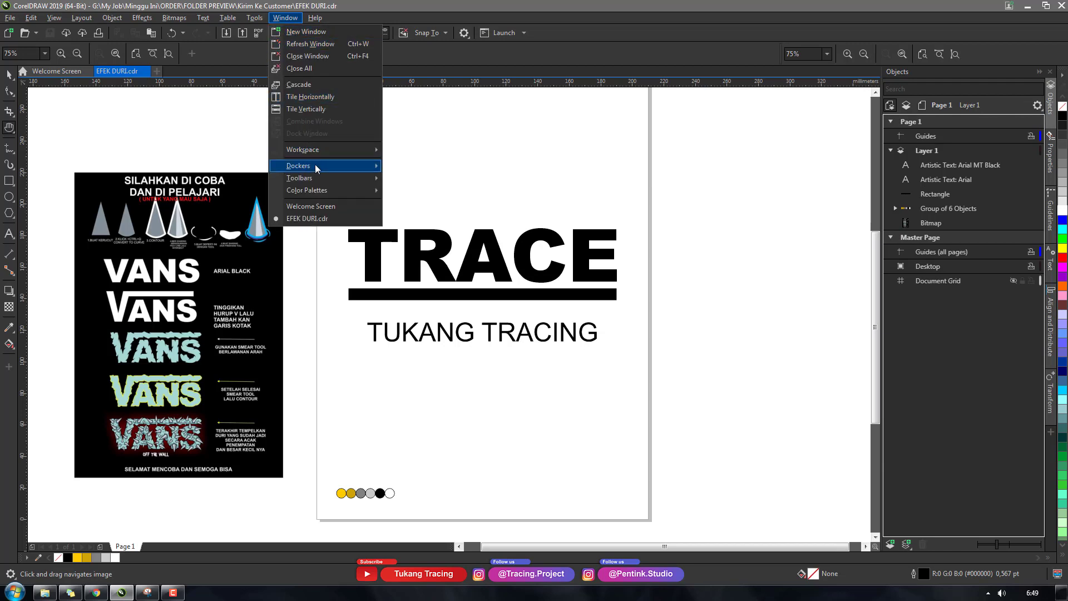
mouse_move(320, 165)
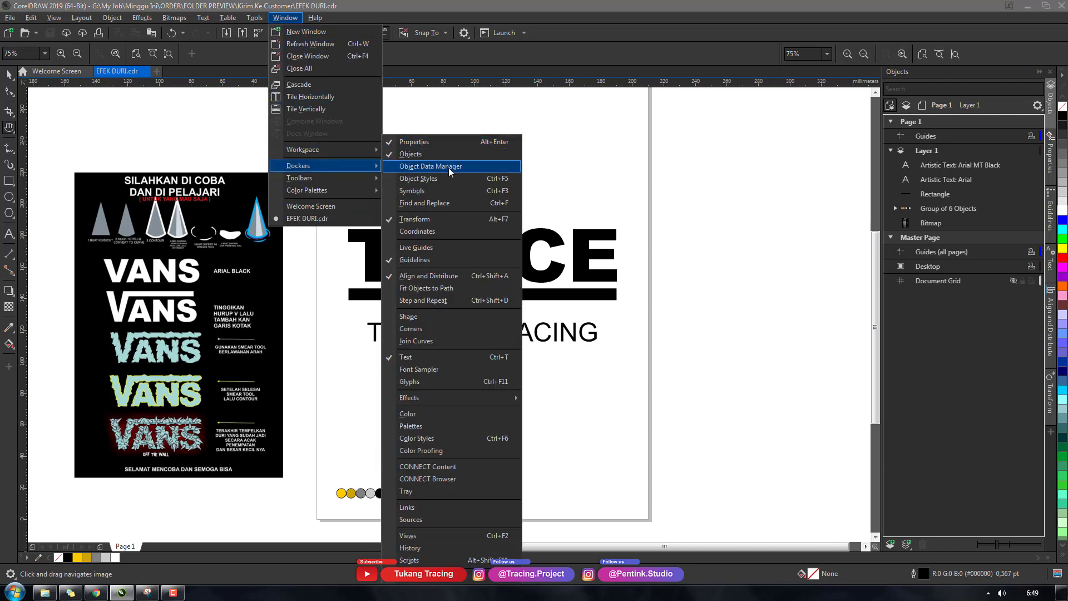
mouse_move(59, 9)
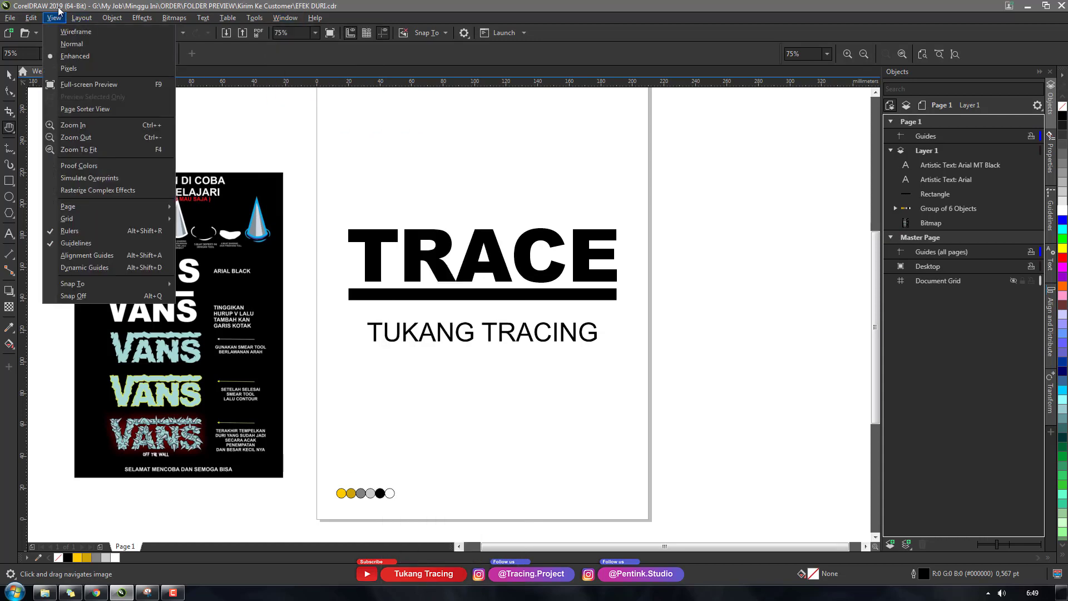
click(455, 181)
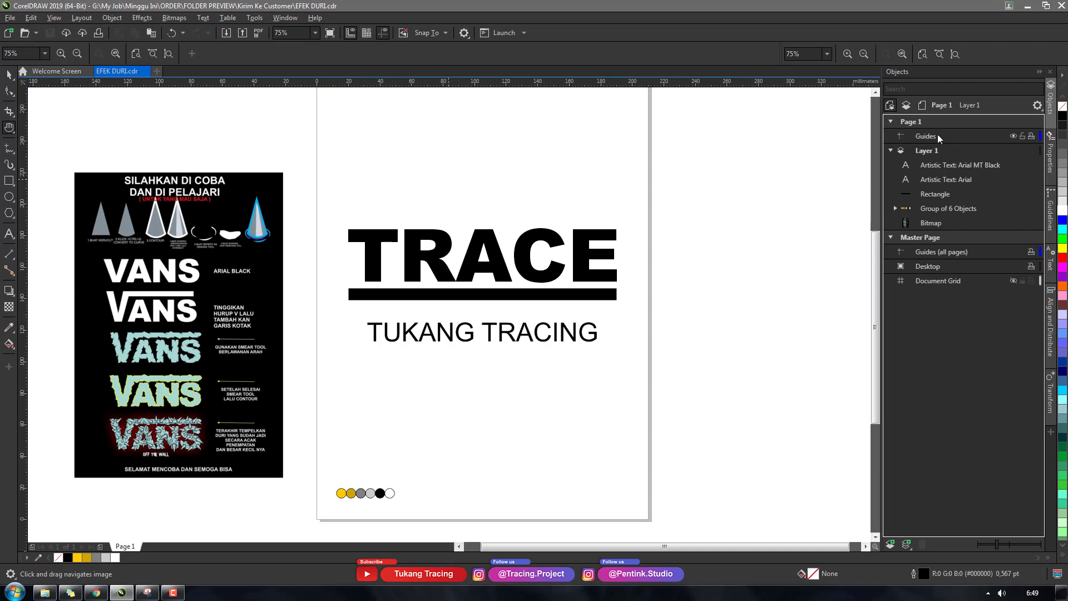
click(290, 18)
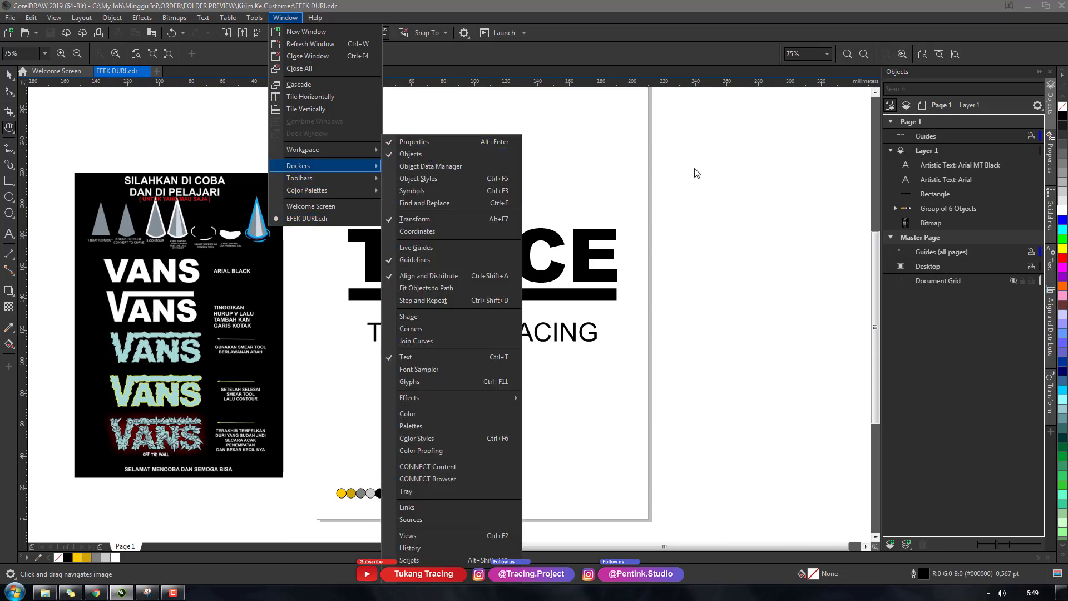
click(779, 215)
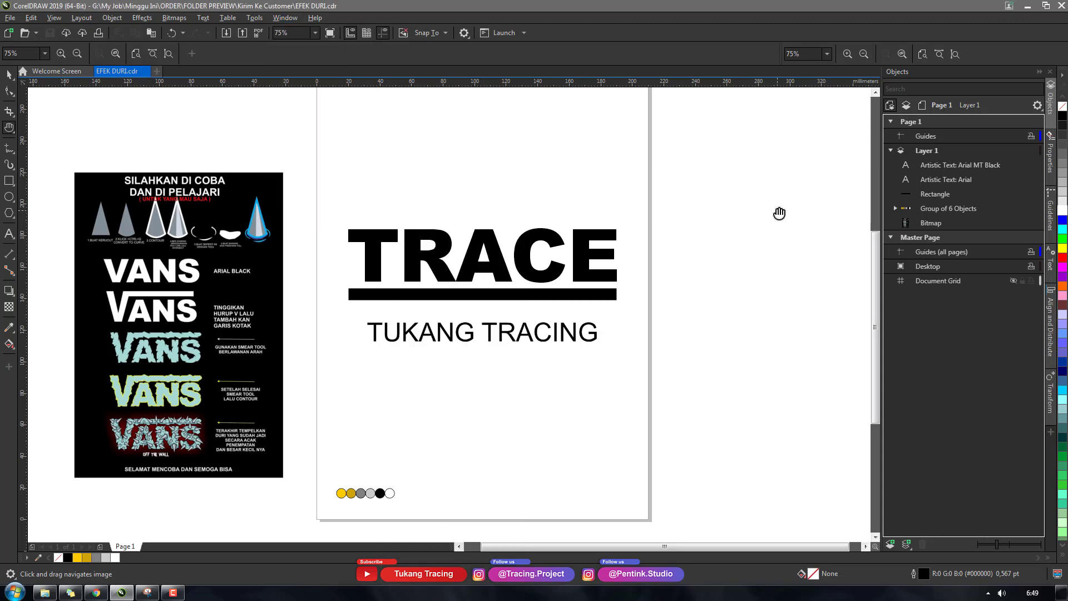
drag(781, 214, 764, 201)
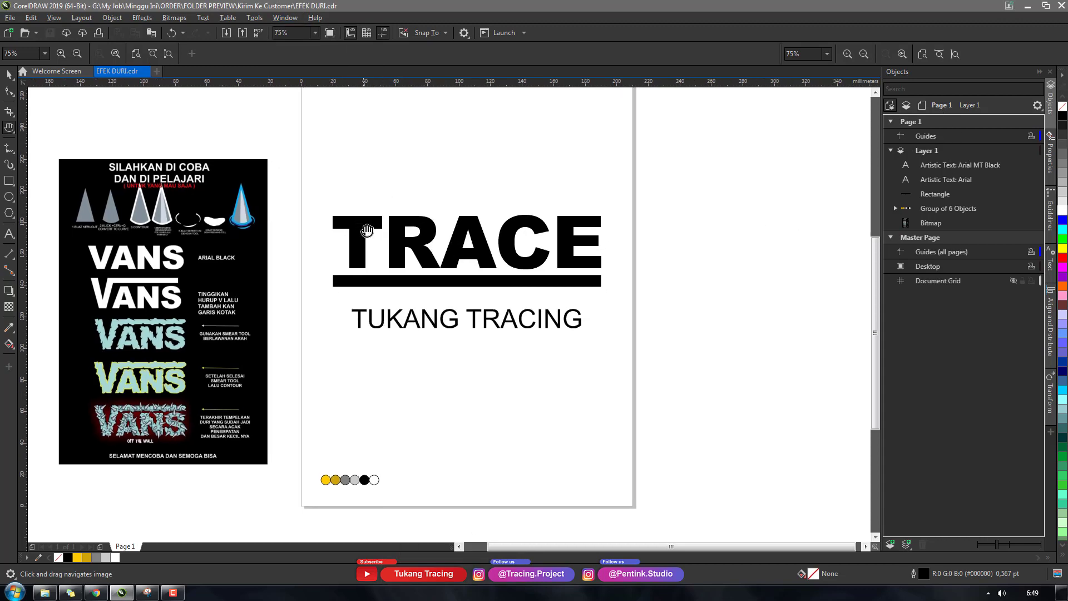
drag(258, 284, 284, 282)
drag(427, 215, 410, 201)
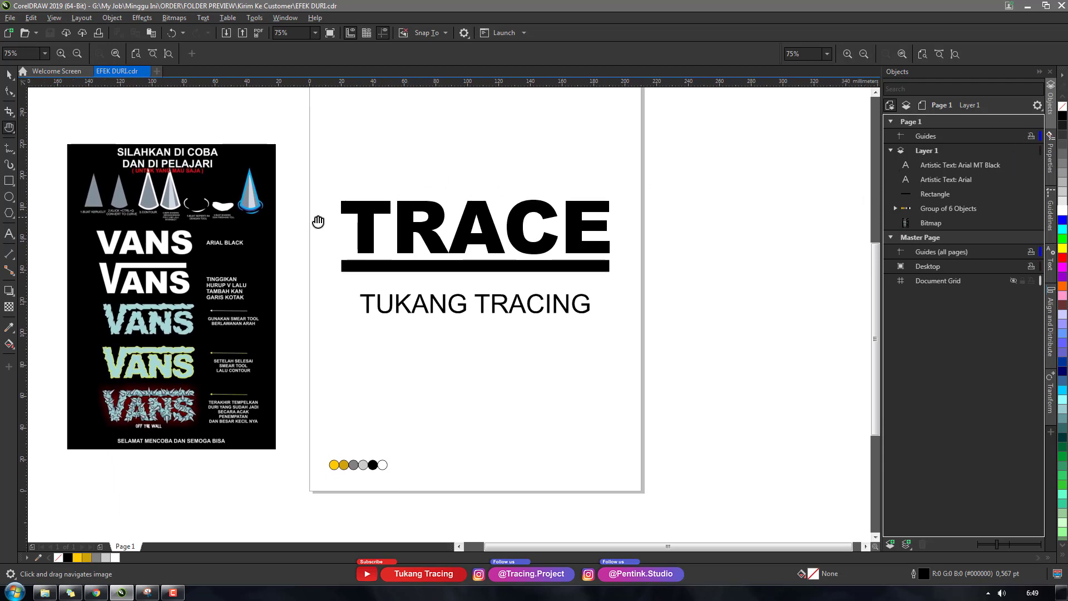
drag(317, 222, 325, 230)
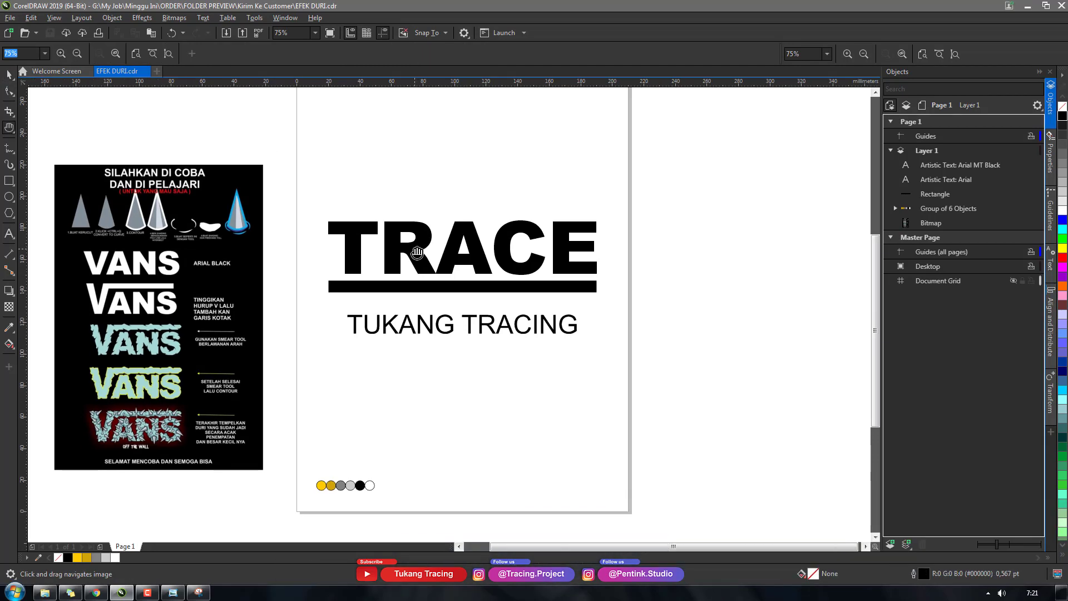
drag(423, 220, 438, 195)
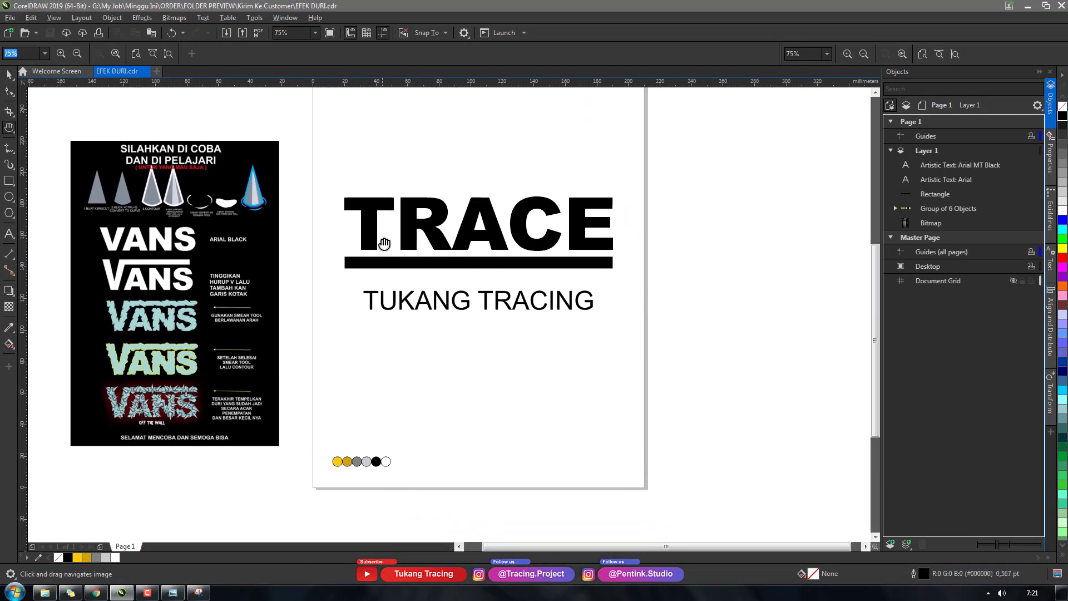
drag(476, 192, 470, 234)
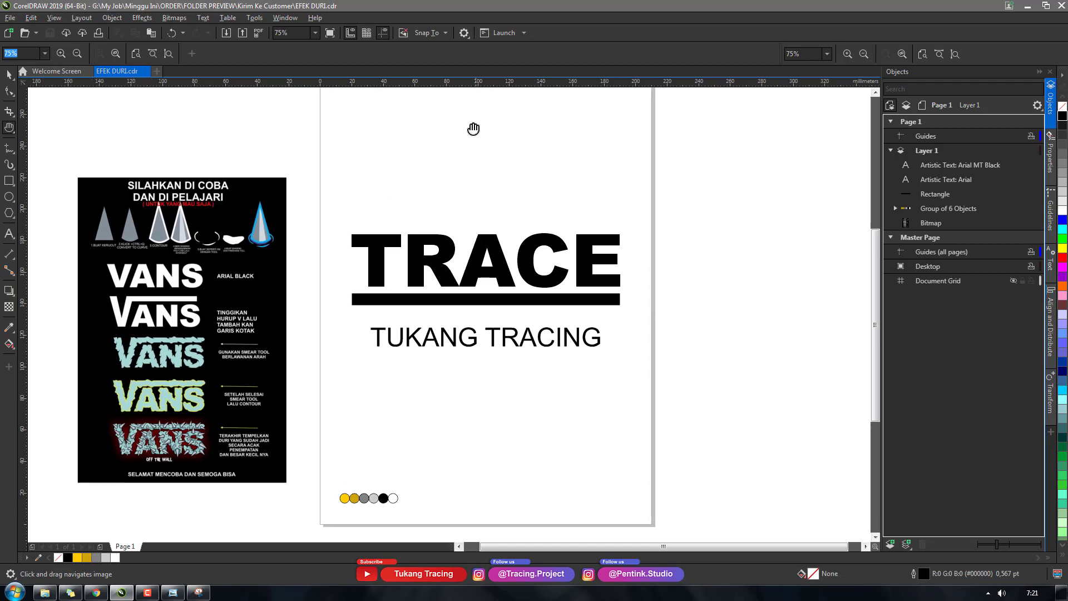
click(9, 75)
click(9, 128)
click(9, 75)
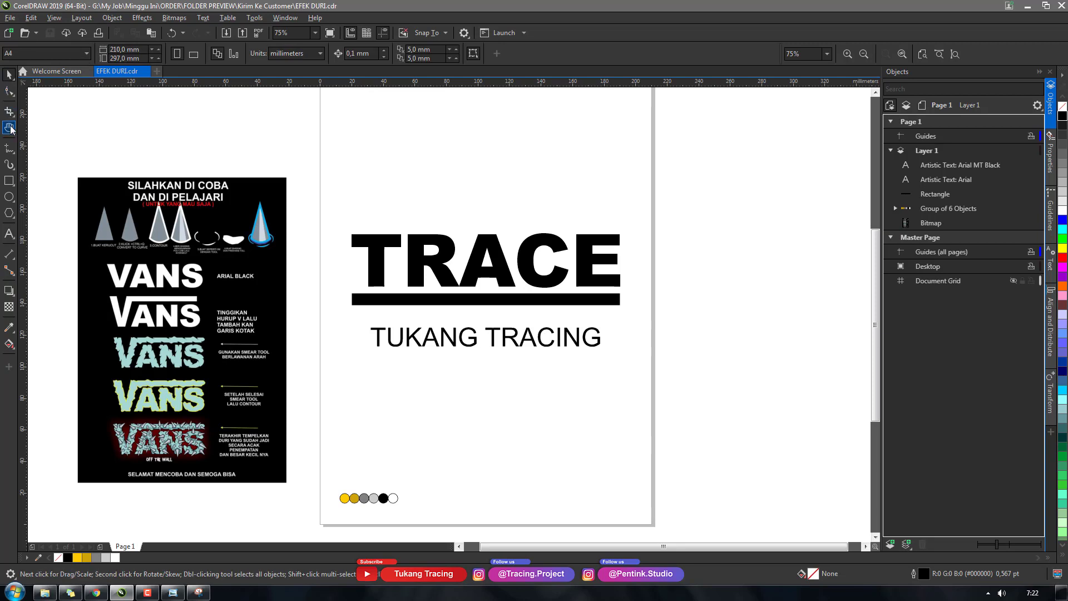
click(9, 127)
drag(468, 217, 475, 223)
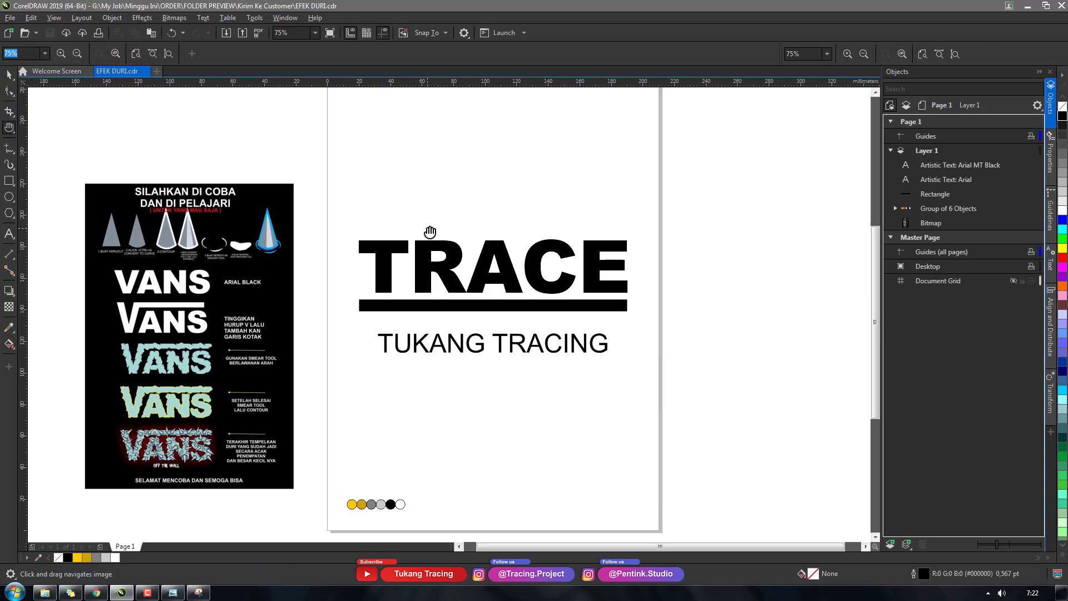
drag(401, 237, 431, 203)
key(space)
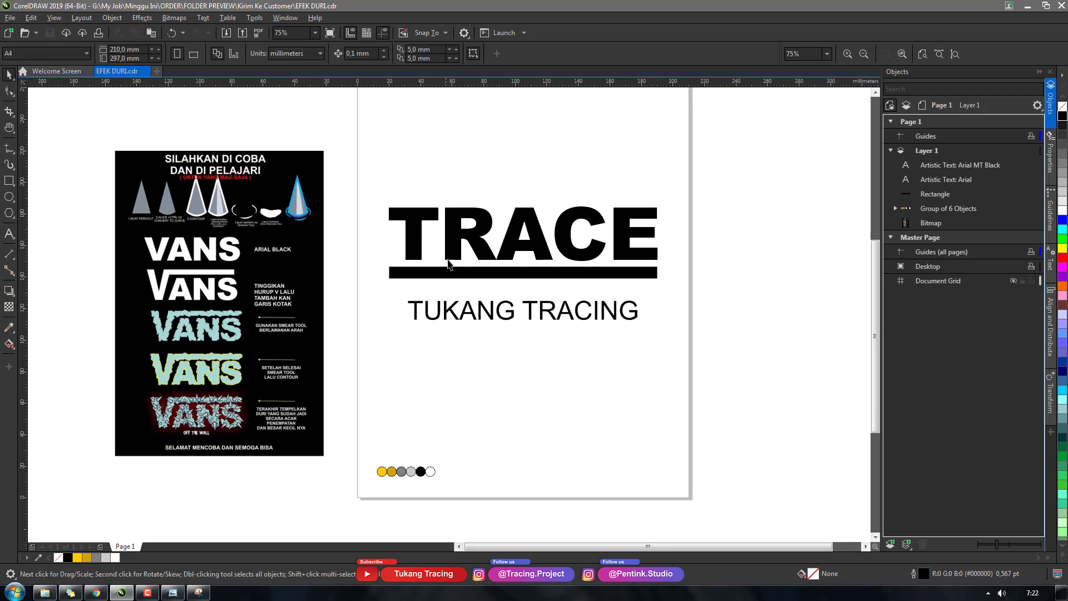
Step: Center the TRACE text and the black bar beneath it on a common vertical axis and deselect them
click(448, 273)
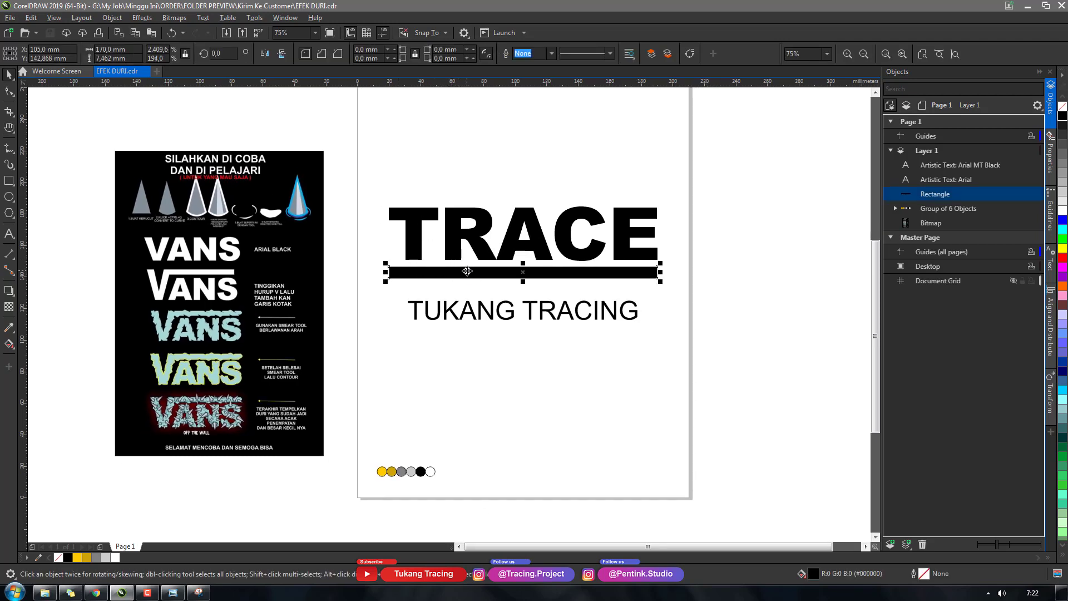
shift+click(512, 234)
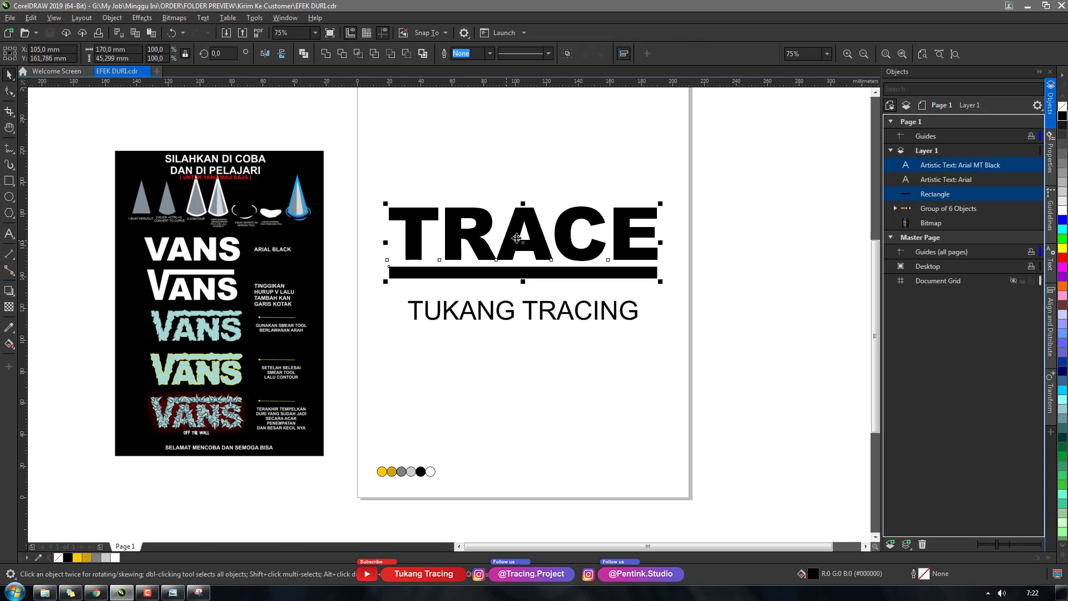
key(c)
click(492, 200)
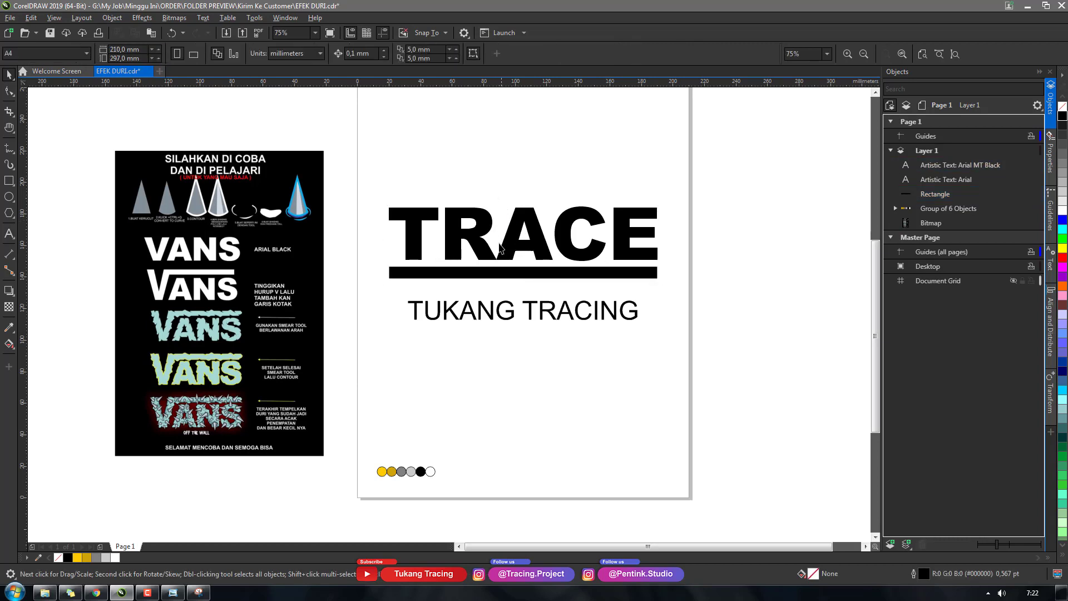
Step: Adjust the TRACE letter spacing with the Shape tool, shifting the A slightly right and the R left to a -3% horizontal character offset
click(527, 226)
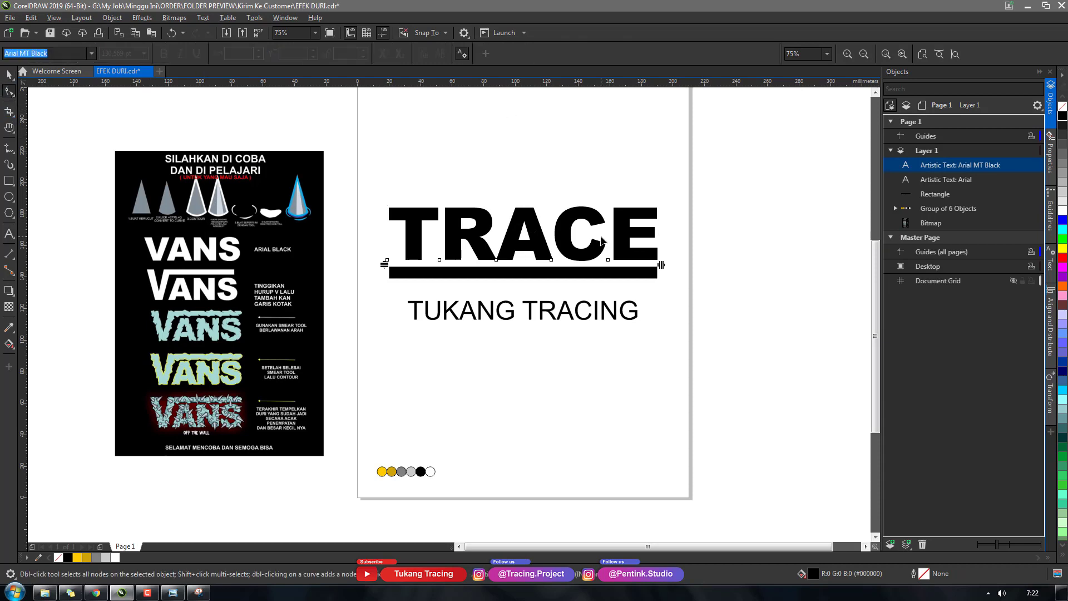
scroll(602, 240, up, 2)
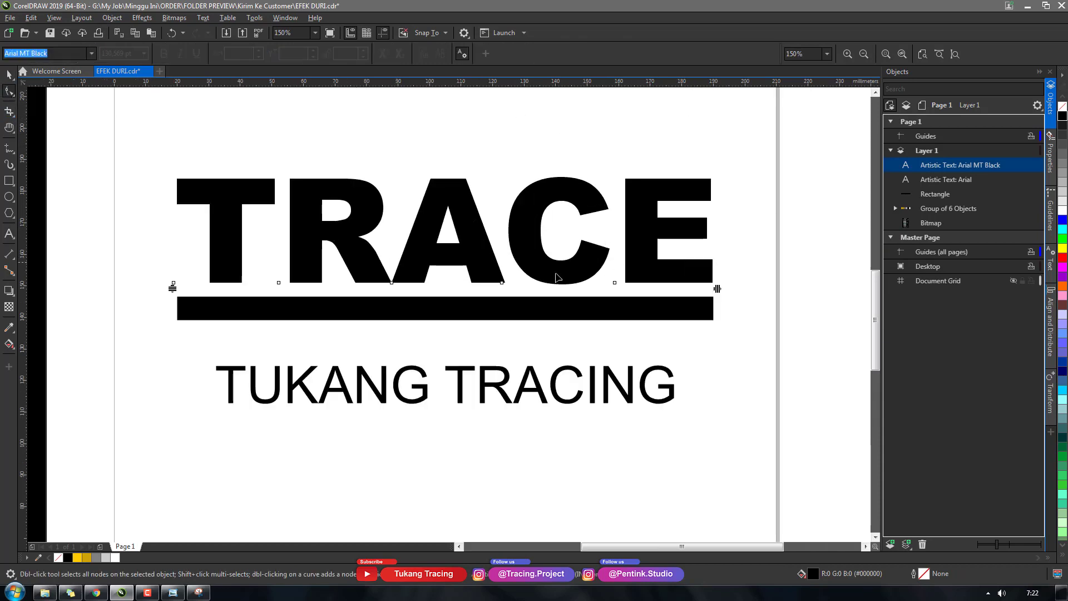
drag(391, 284, 396, 283)
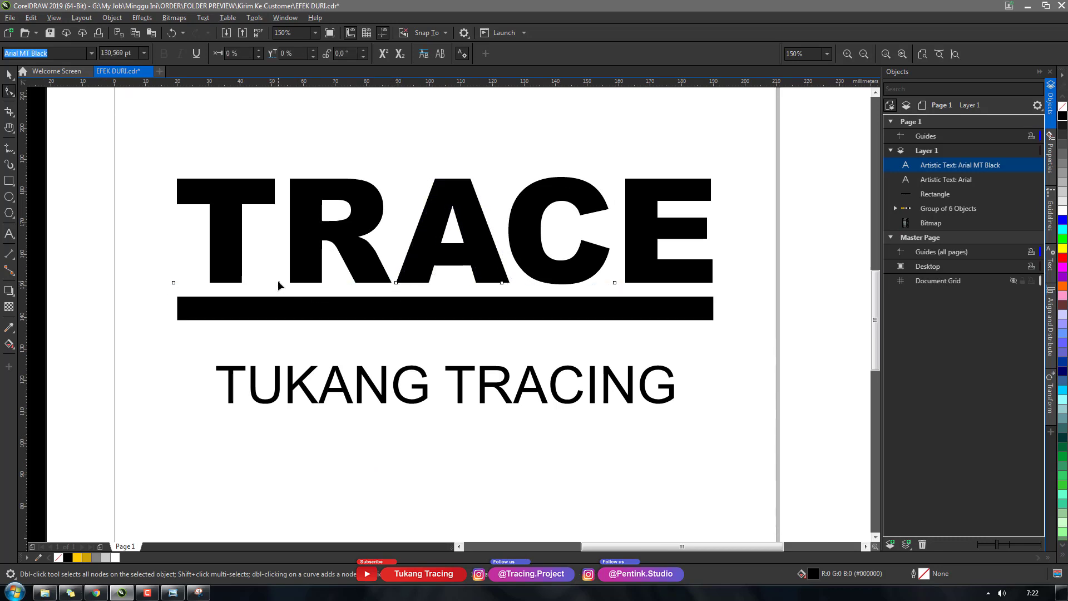
drag(278, 283, 275, 283)
key(ctrl+z)
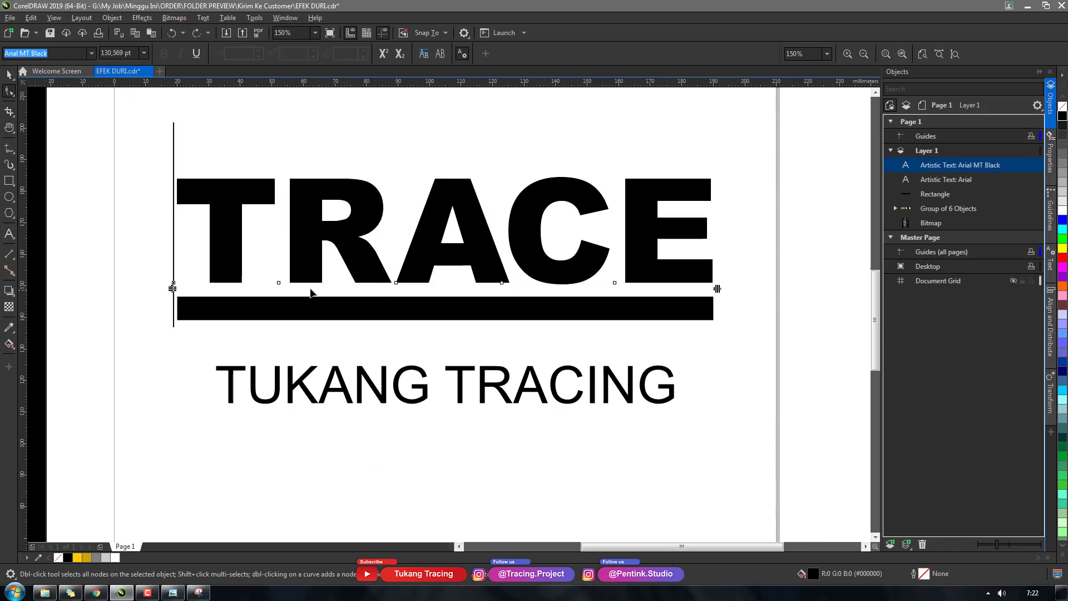
click(9, 75)
click(10, 91)
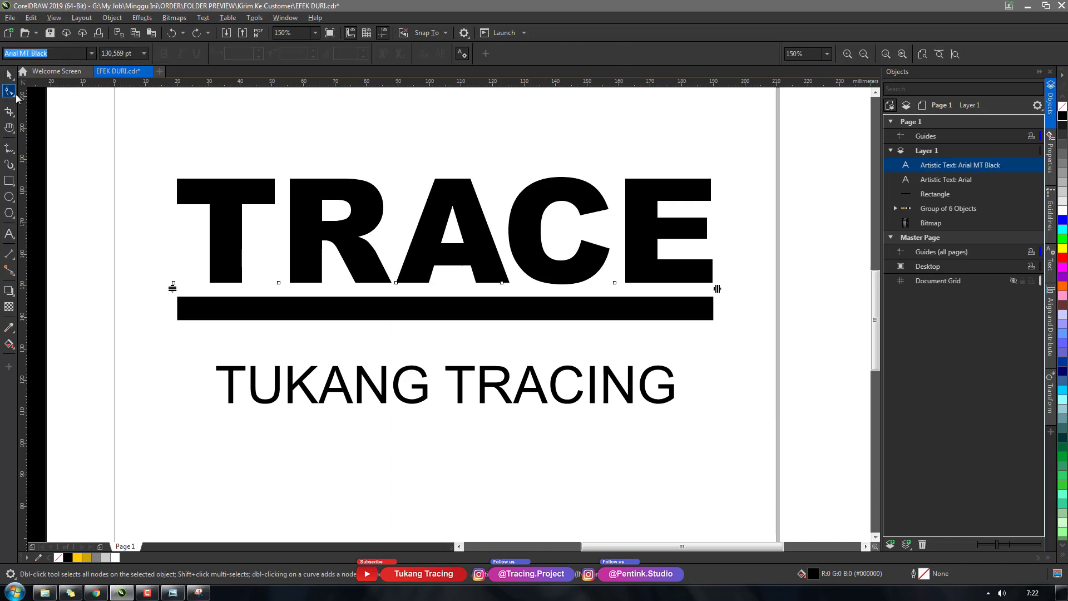
drag(278, 284, 275, 283)
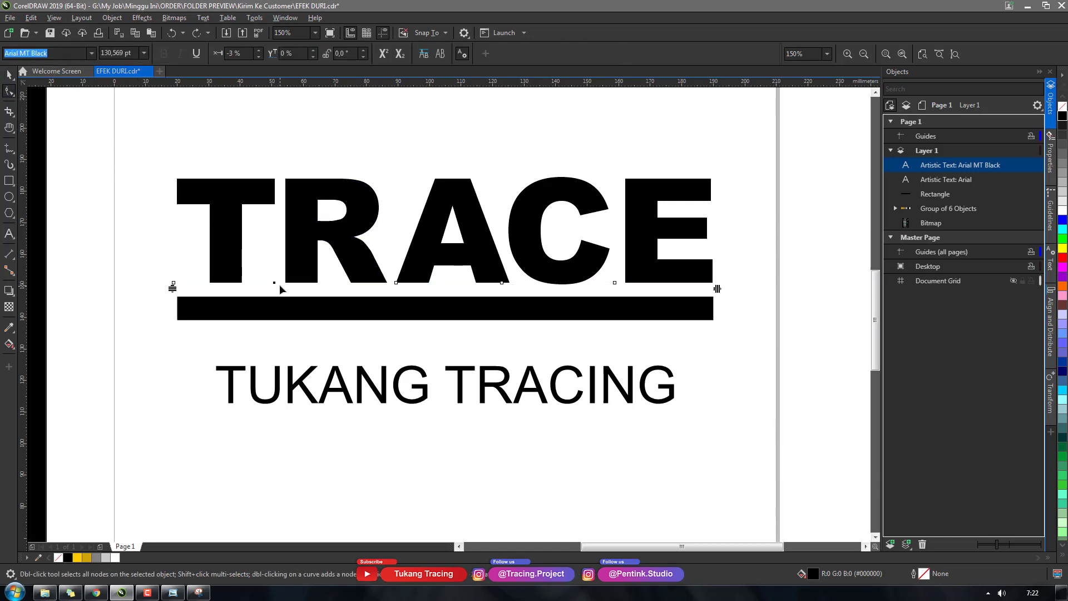
key(space)
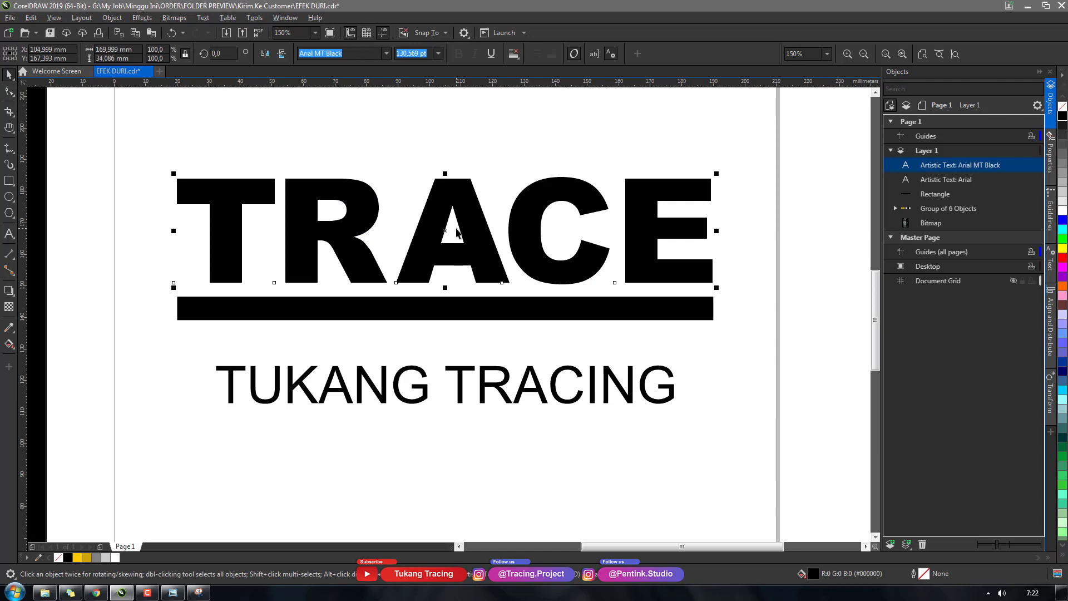
scroll(456, 233, down, 2)
key(Escape)
scroll(345, 243, up, 1)
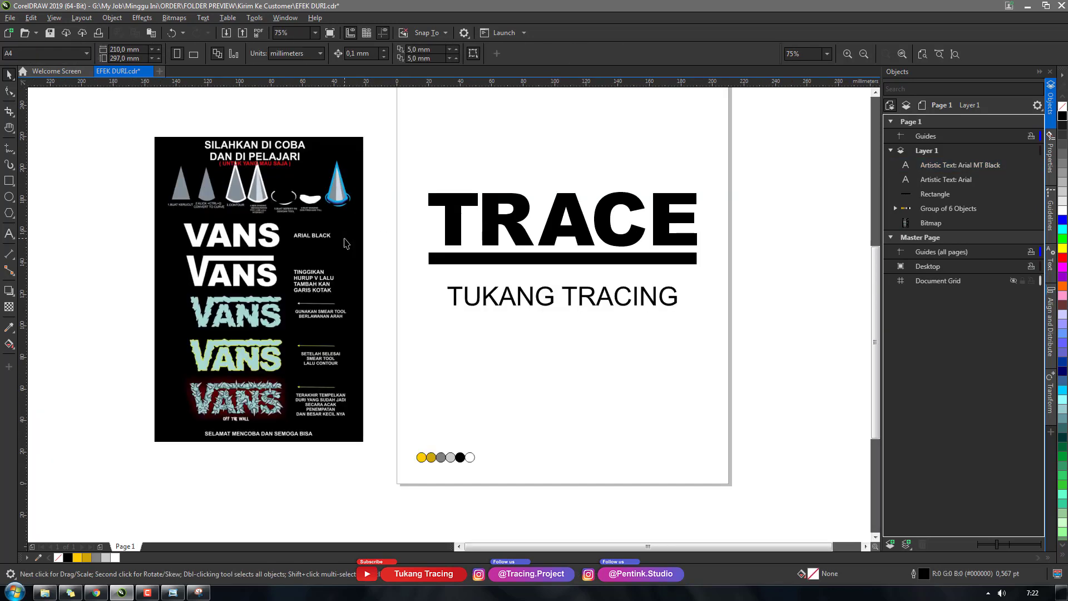
Step: Move the TRACE text up away from the bar and undo the move
key(h)
drag(605, 241, 553, 331)
key(space)
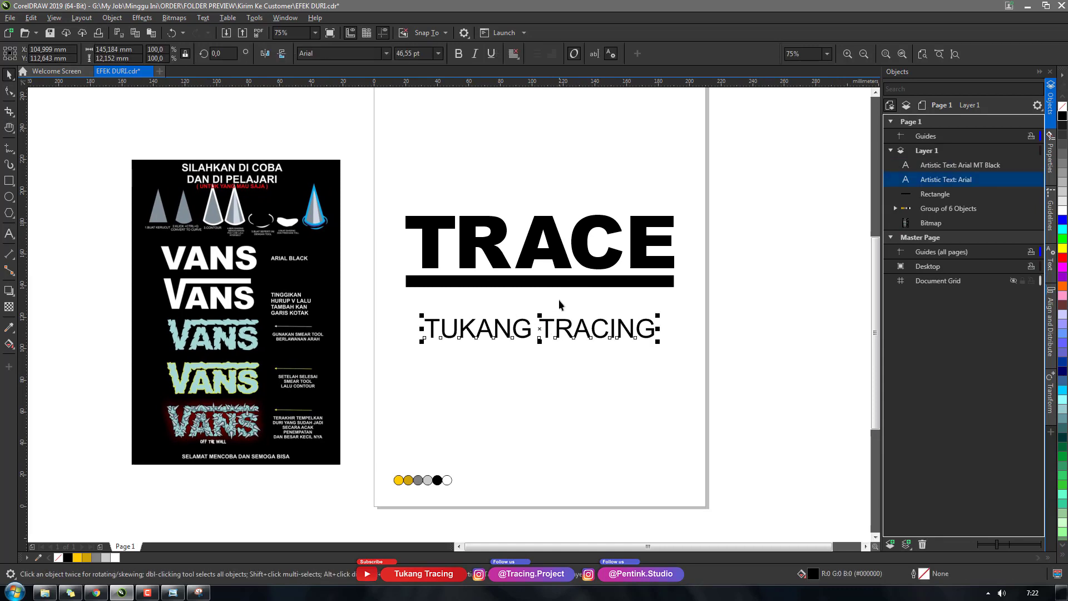
click(488, 242)
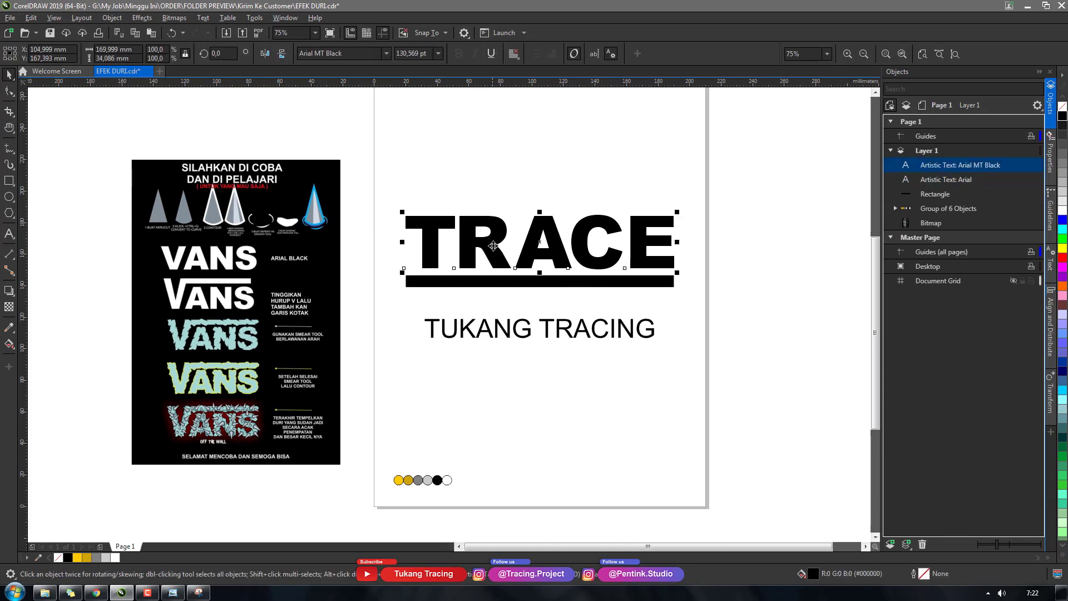
key(h)
drag(495, 246, 443, 230)
key(space)
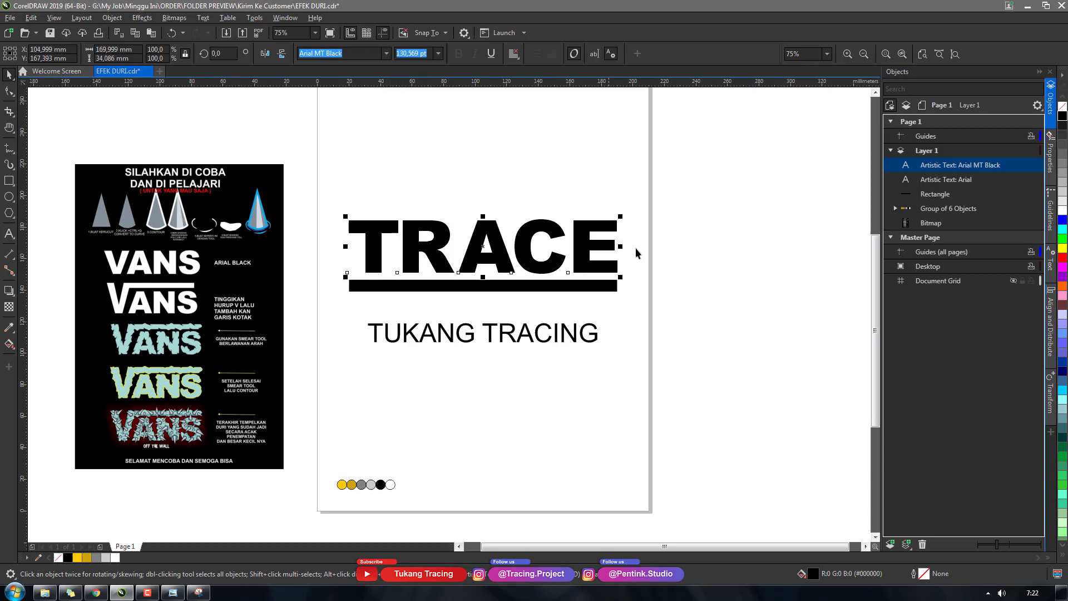
drag(438, 256, 431, 223)
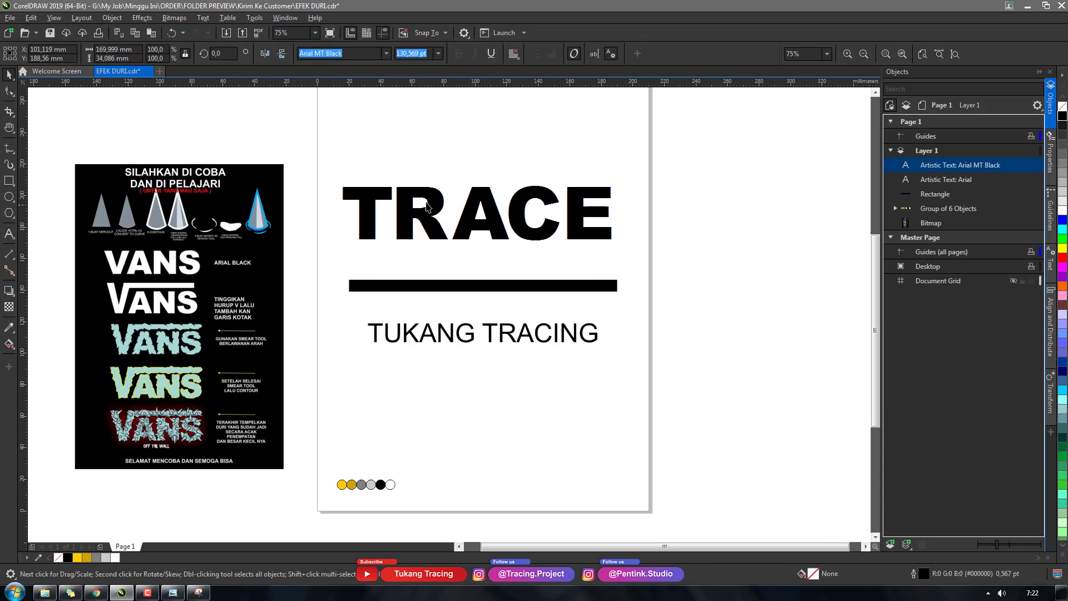
key(ctrl+z)
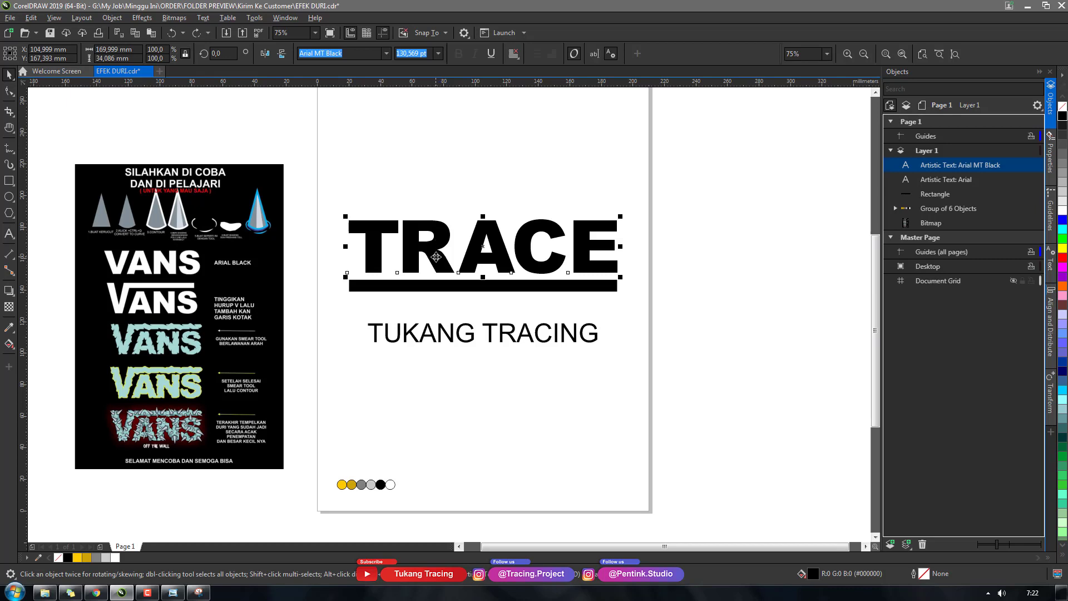
Step: Break the TRACE text apart into individual letters and select them one by one to check the separation
key(ctrl+k)
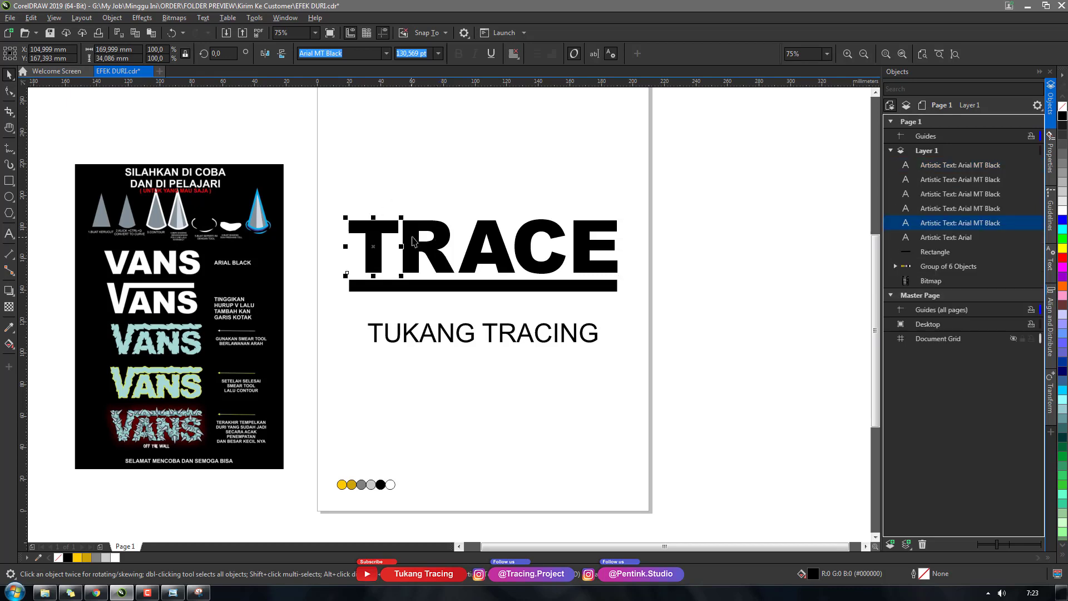
click(429, 250)
click(479, 253)
click(552, 268)
click(587, 262)
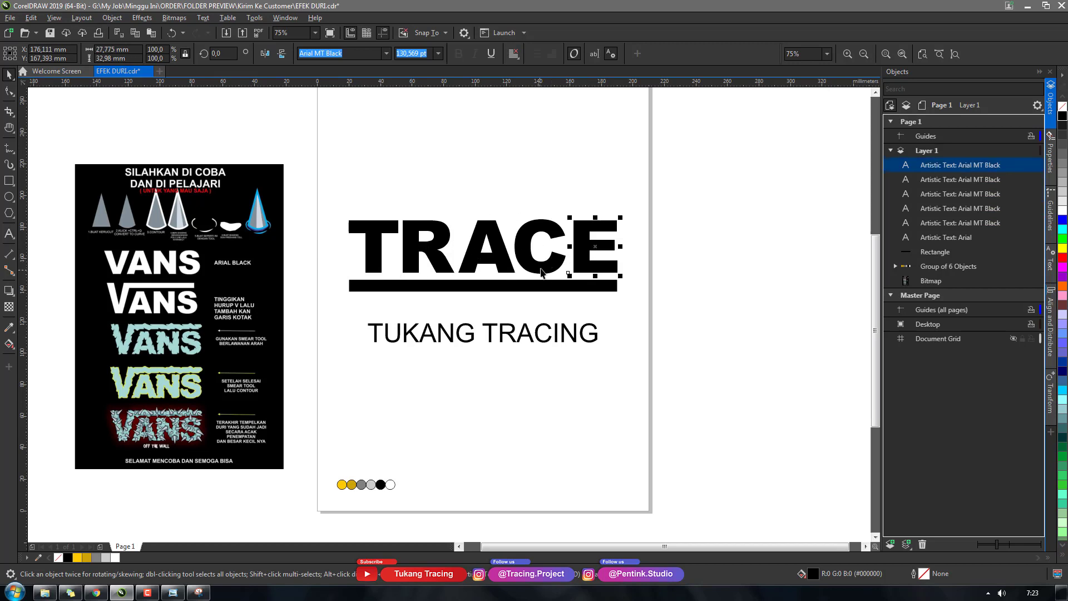
click(483, 286)
click(370, 253)
click(372, 199)
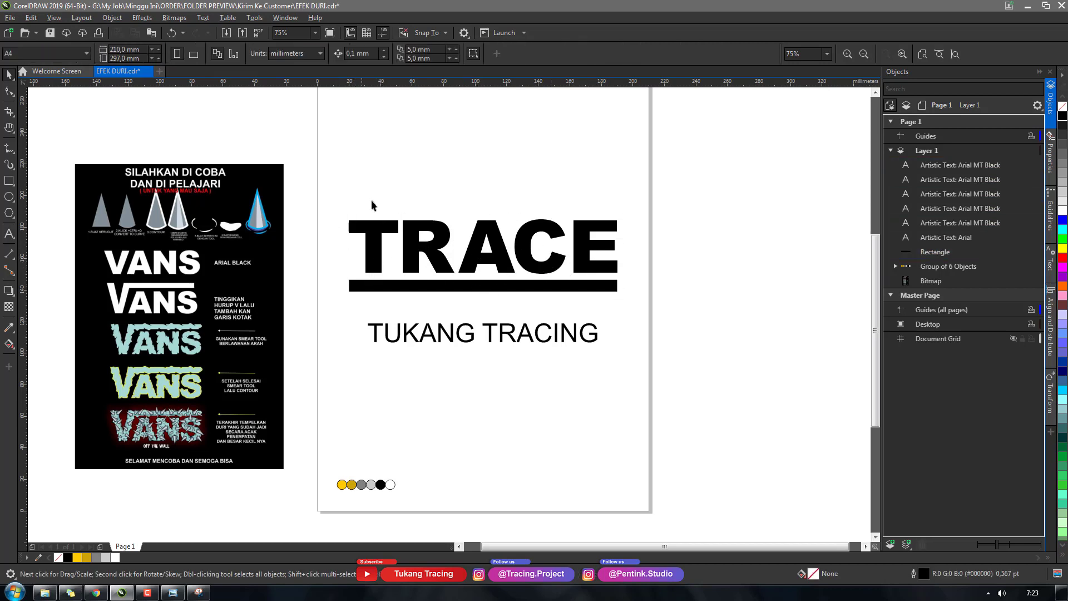
Step: Check whether the separated letter T is still editable text, and deselect it without changing it
drag(401, 230, 407, 293)
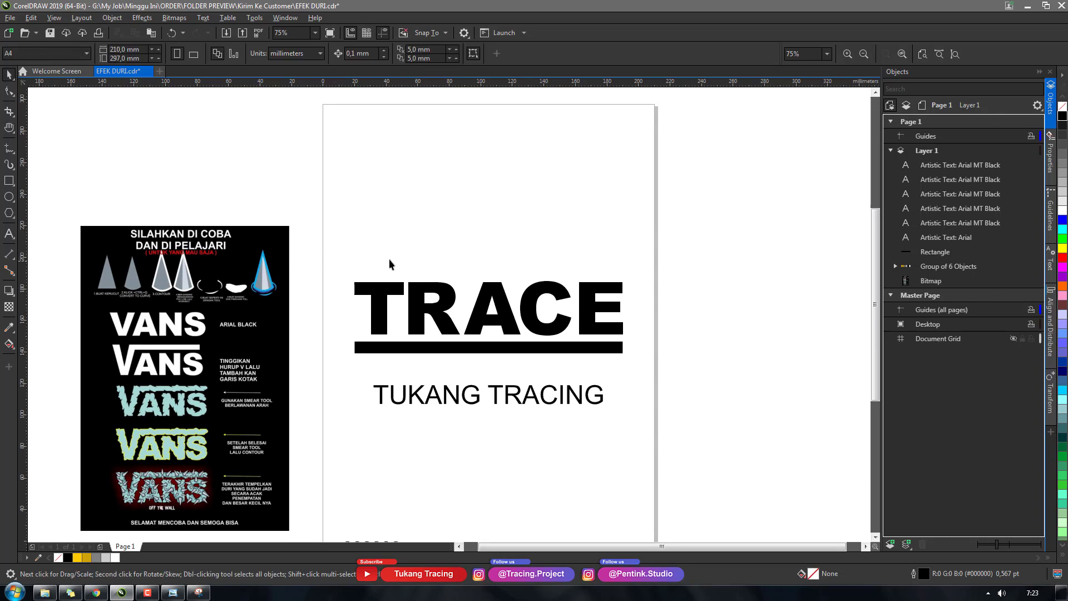
click(373, 295)
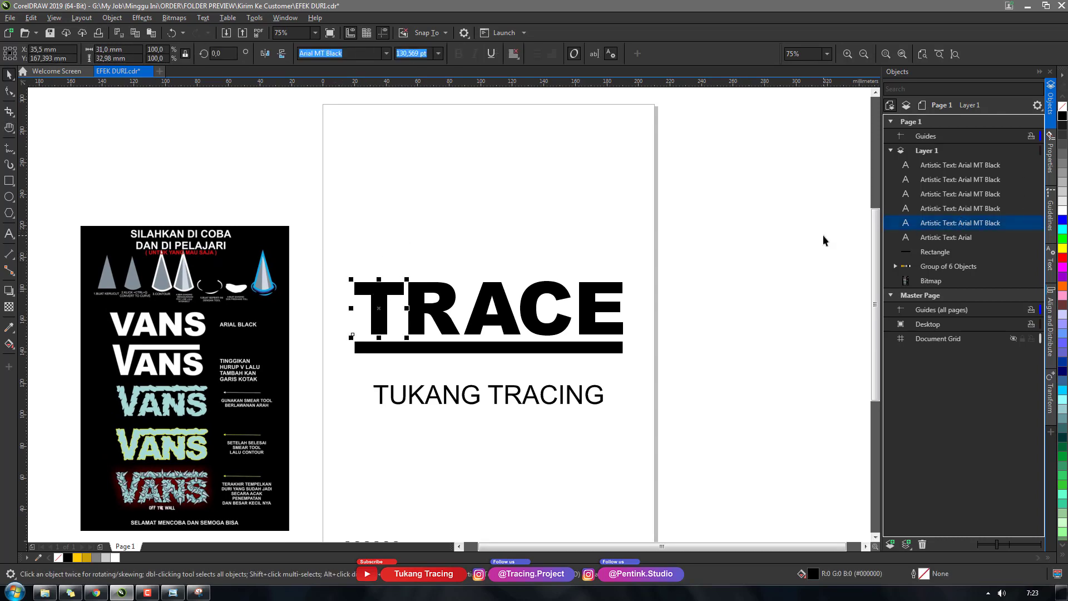
double_click(381, 295)
key(ctrl+a)
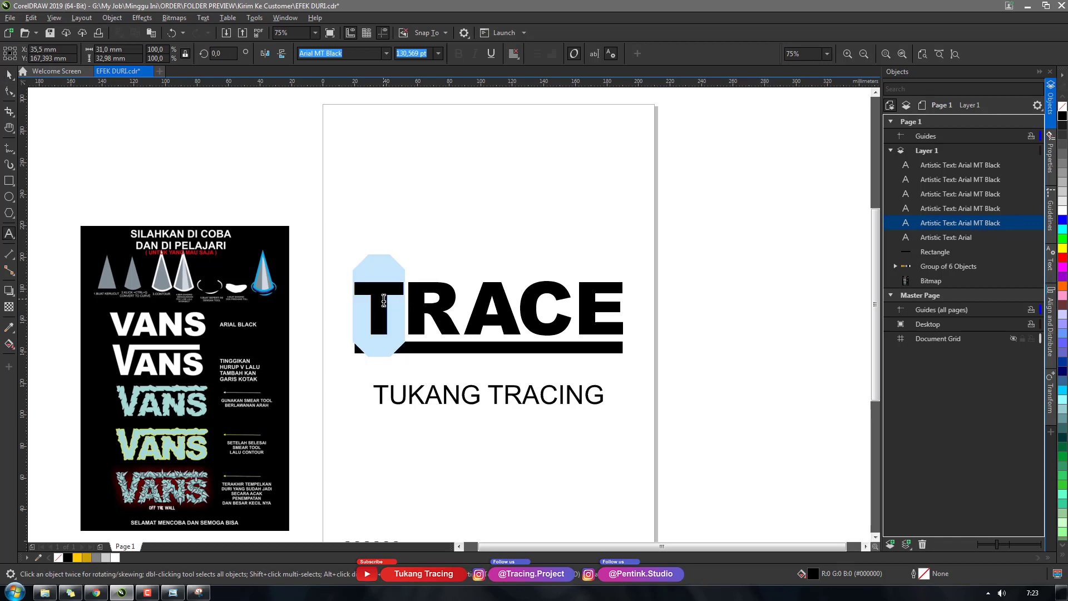
click(9, 74)
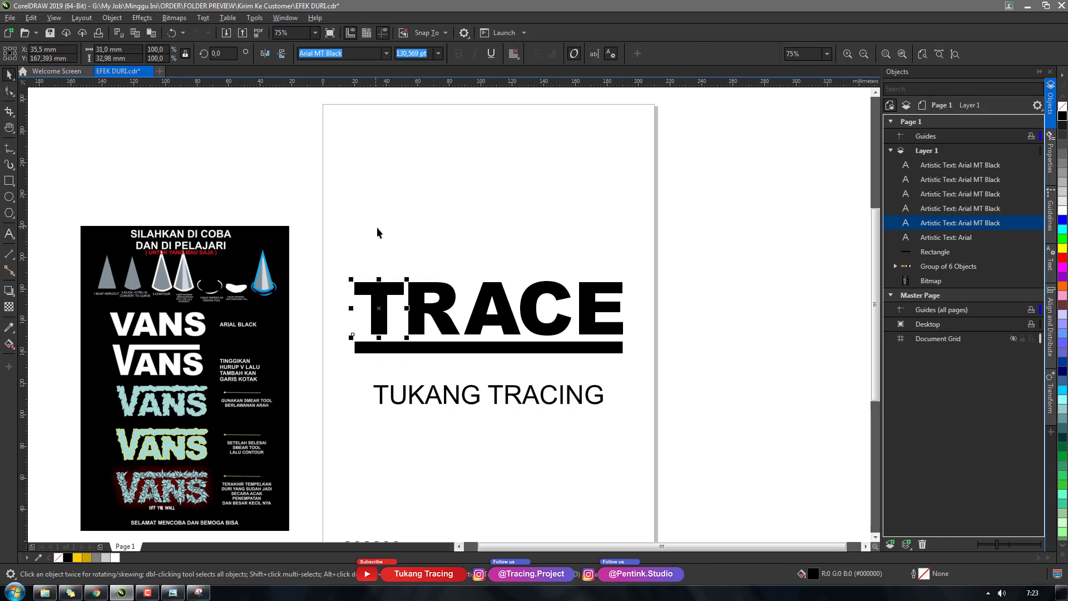
click(385, 244)
Step: Convert the five TRACE letters and the bar to curves together, undo the conversion and deselect them
key(h)
drag(228, 286, 284, 256)
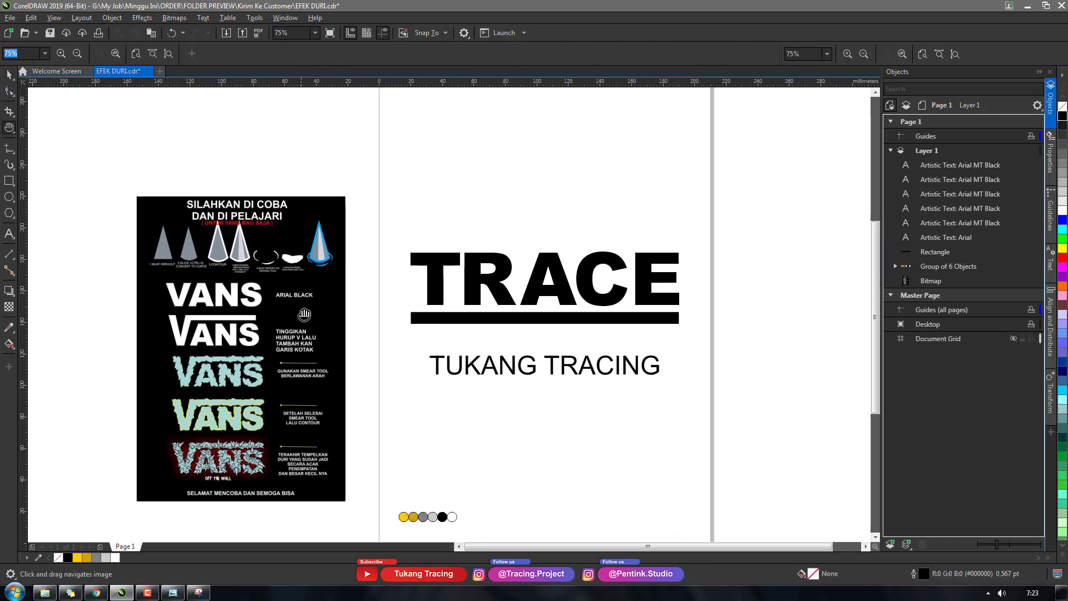
drag(314, 332, 319, 315)
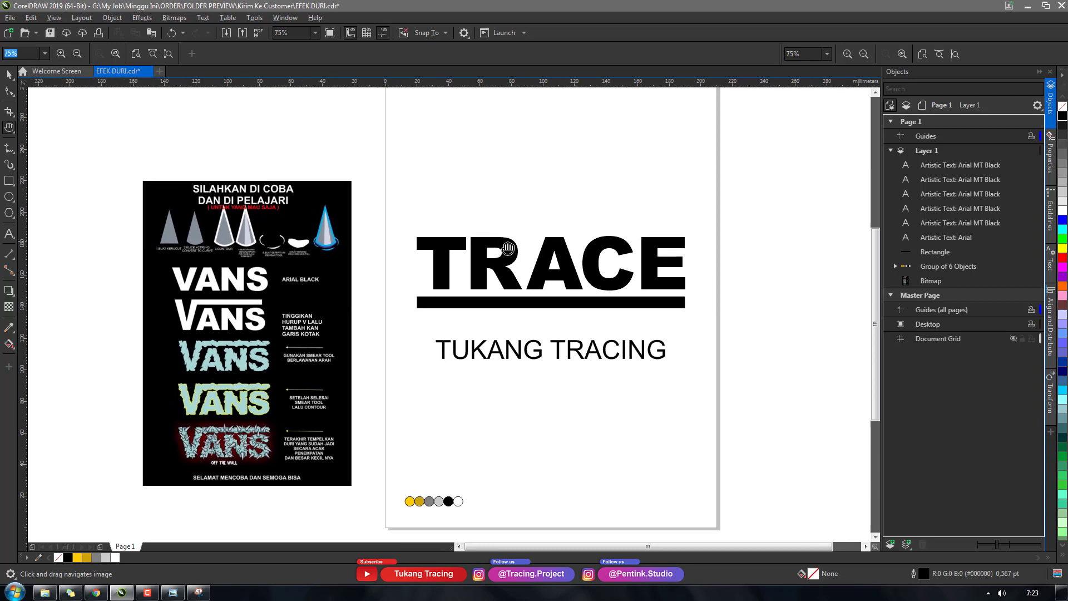
drag(507, 248, 454, 255)
key(space)
mouse_move(330, 190)
mouse_down()
mouse_move(425, 238)
mouse_move(684, 330)
mouse_up()
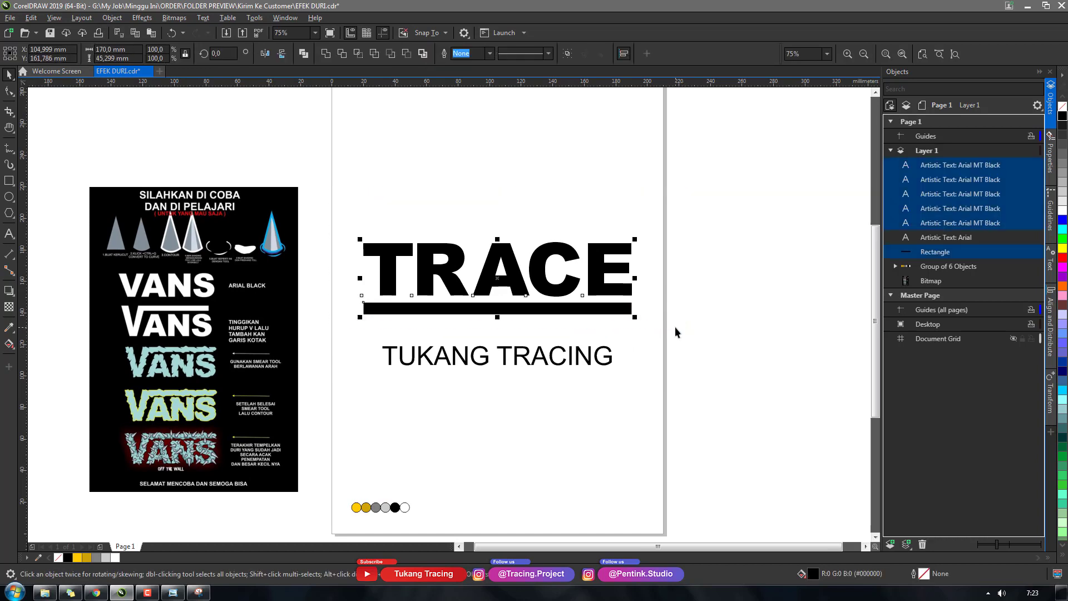
key(ctrl+q)
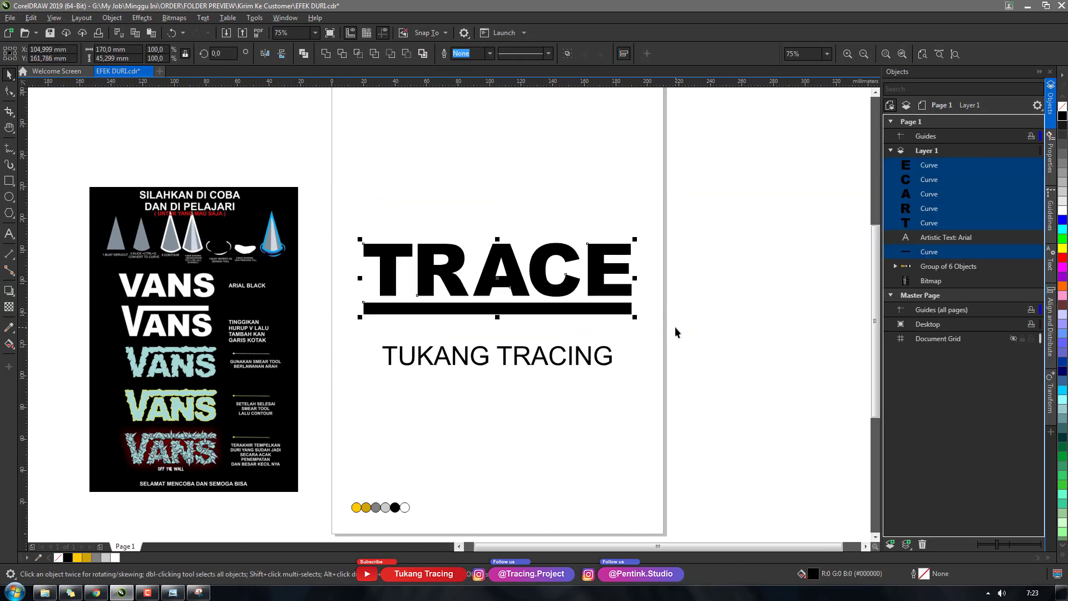
key(ctrl+z)
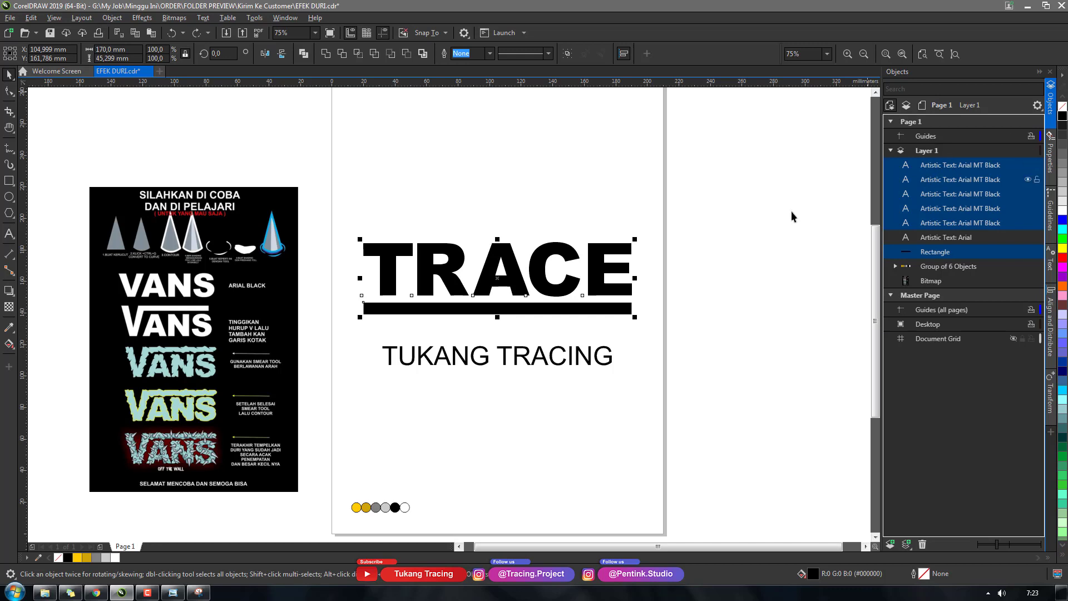
click(704, 261)
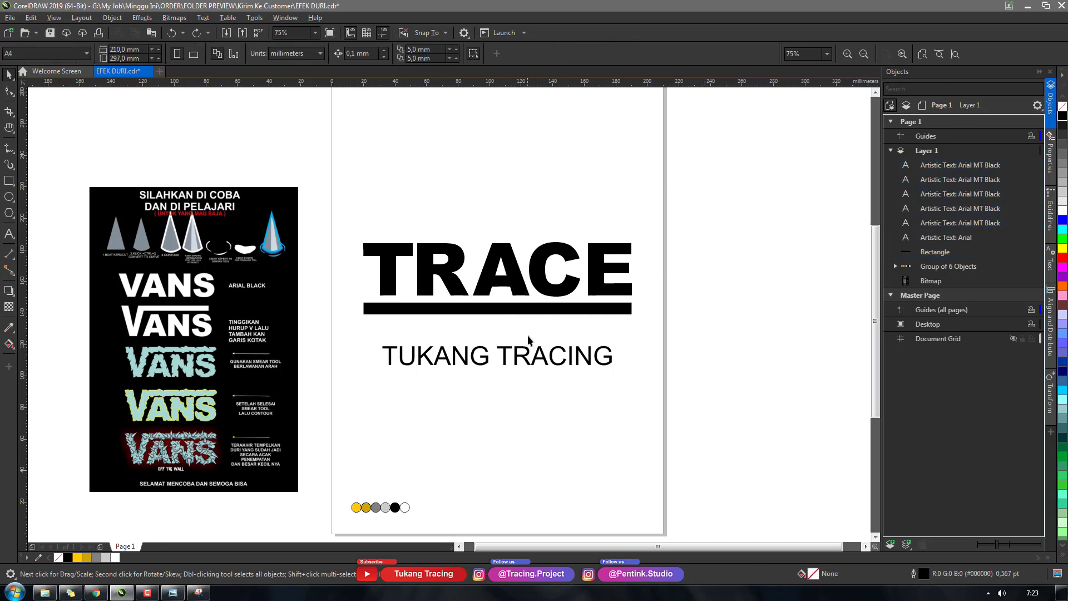
key(h)
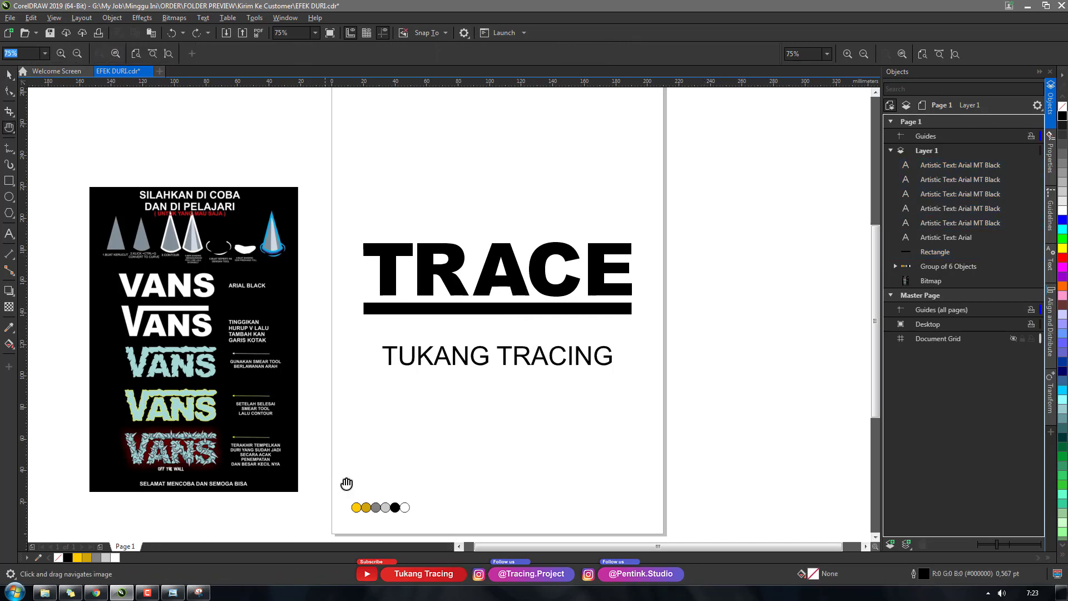
click(169, 591)
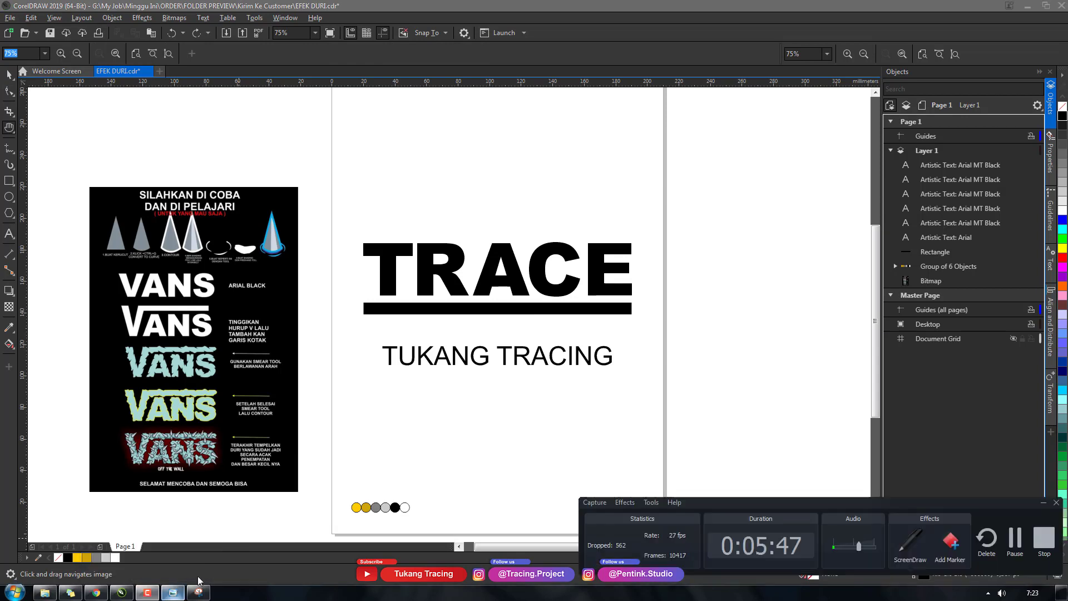
click(1015, 547)
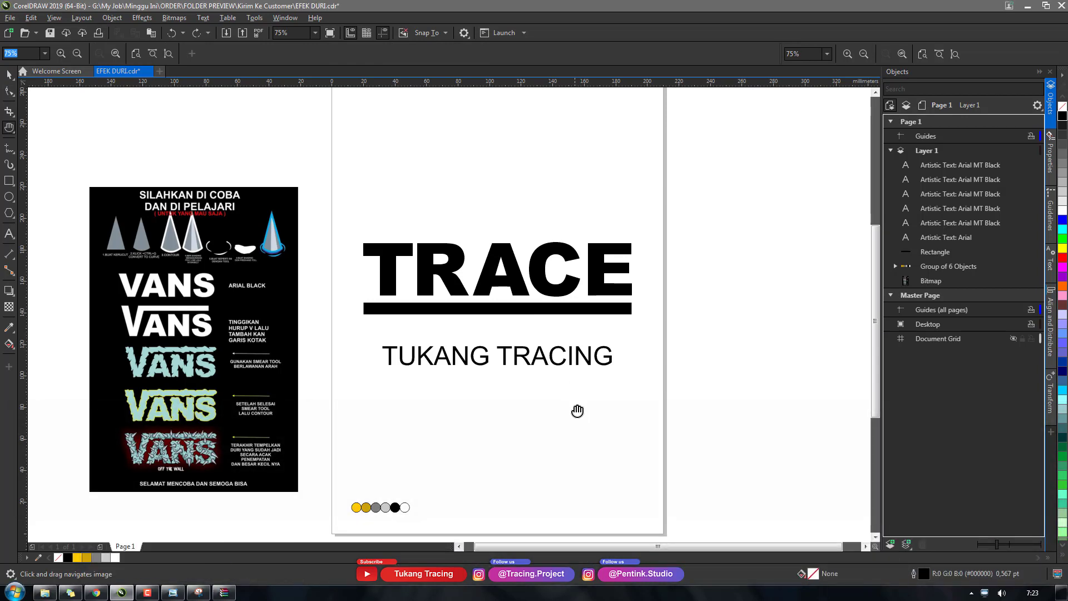
drag(575, 410, 505, 395)
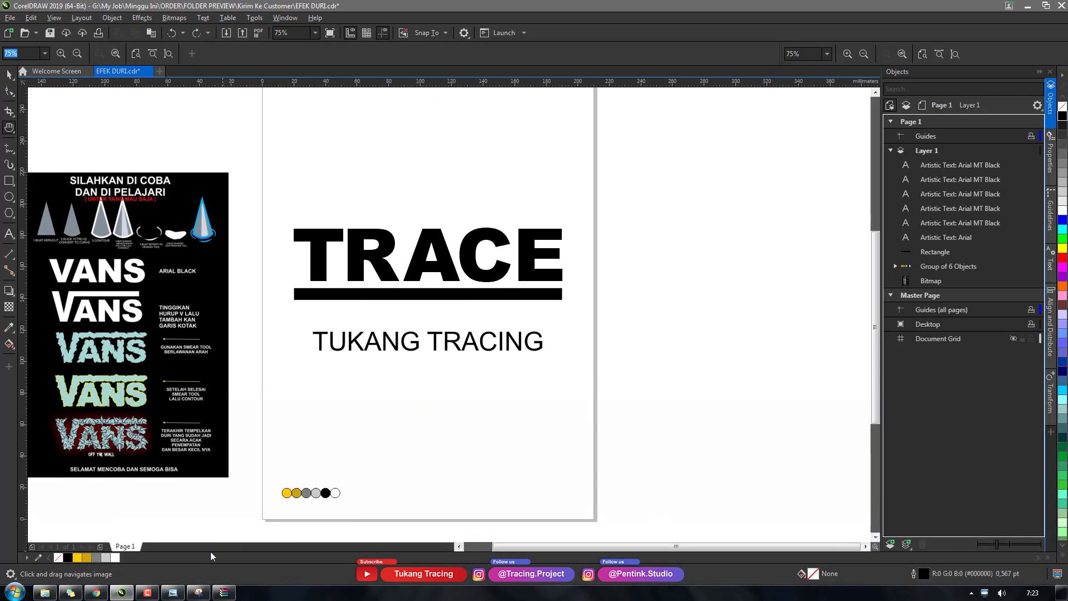
click(147, 591)
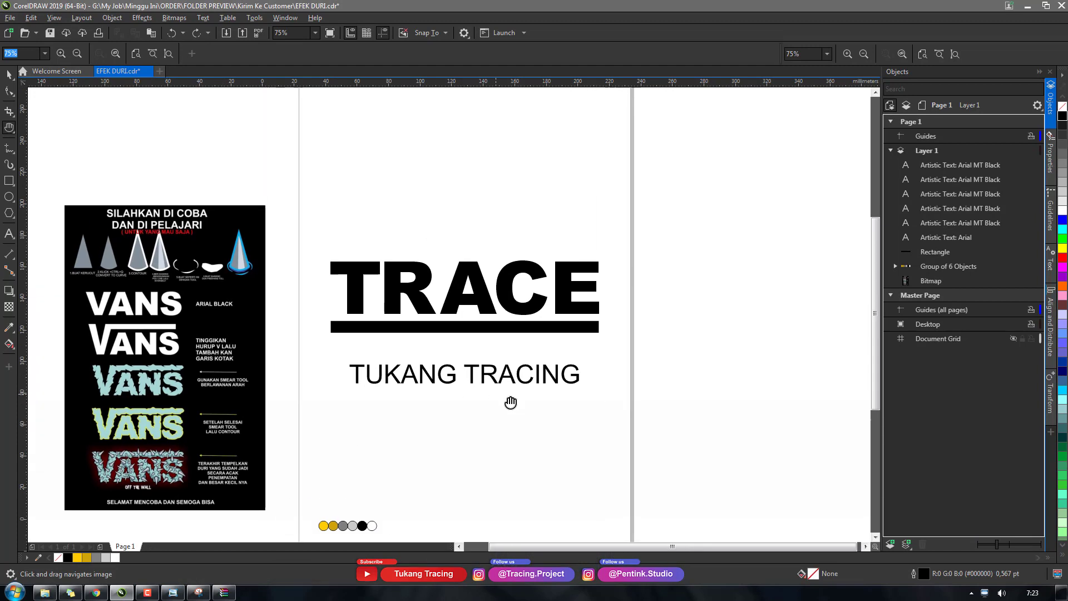
Step: Move the TUKANG TRACING text straight down, away from the bar, to a Y position of about 82 mm
key(space)
mouse_move(511, 402)
mouse_down()
mouse_move(526, 406)
mouse_move(505, 427)
mouse_up()
click(503, 379)
shift+click(507, 379)
key(h)
drag(396, 357, 488, 299)
key(space)
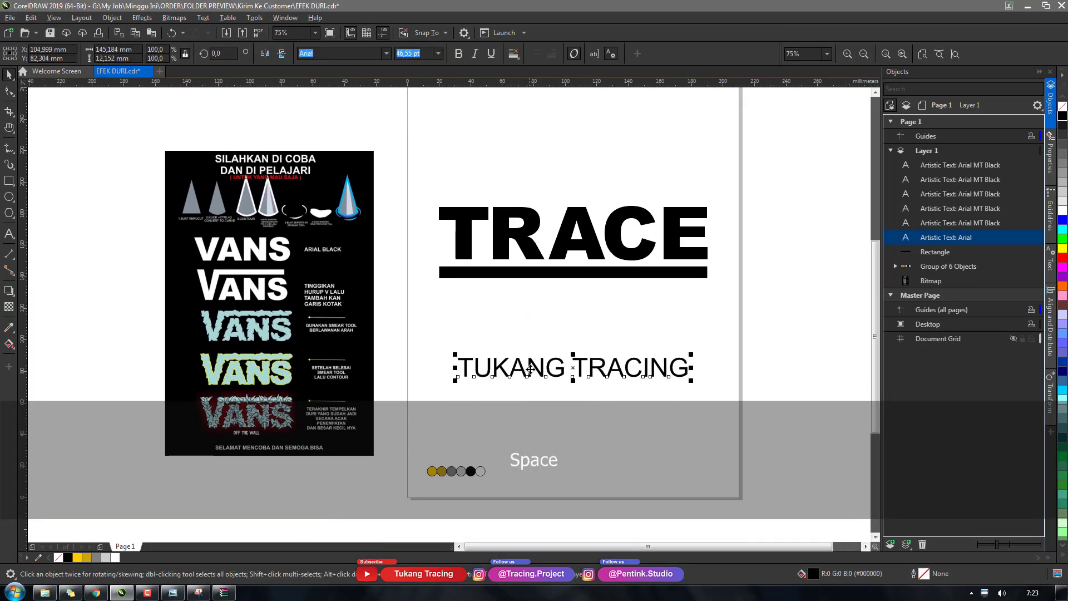
Step: Move the TUKANG TRACING text further straight down, away from the bar, and deselect it
drag(530, 369, 539, 397)
click(545, 343)
key(h)
drag(546, 345, 518, 375)
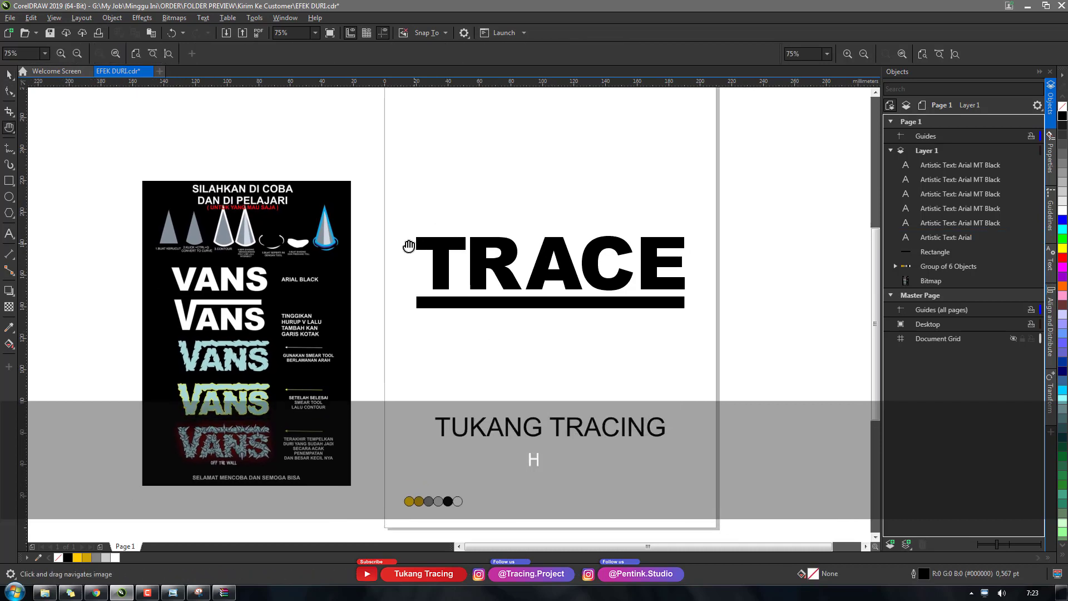
key(space)
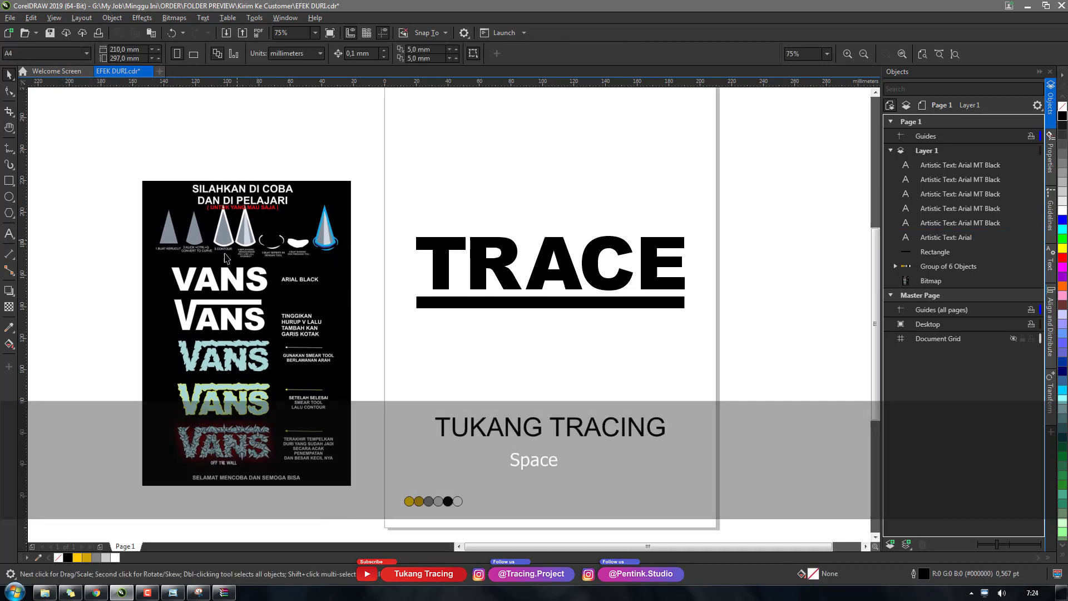
Step: Convert the five TRACE letters and the bar to curves, and select E and T in turn to check the conversion
scroll(216, 295, up, 2)
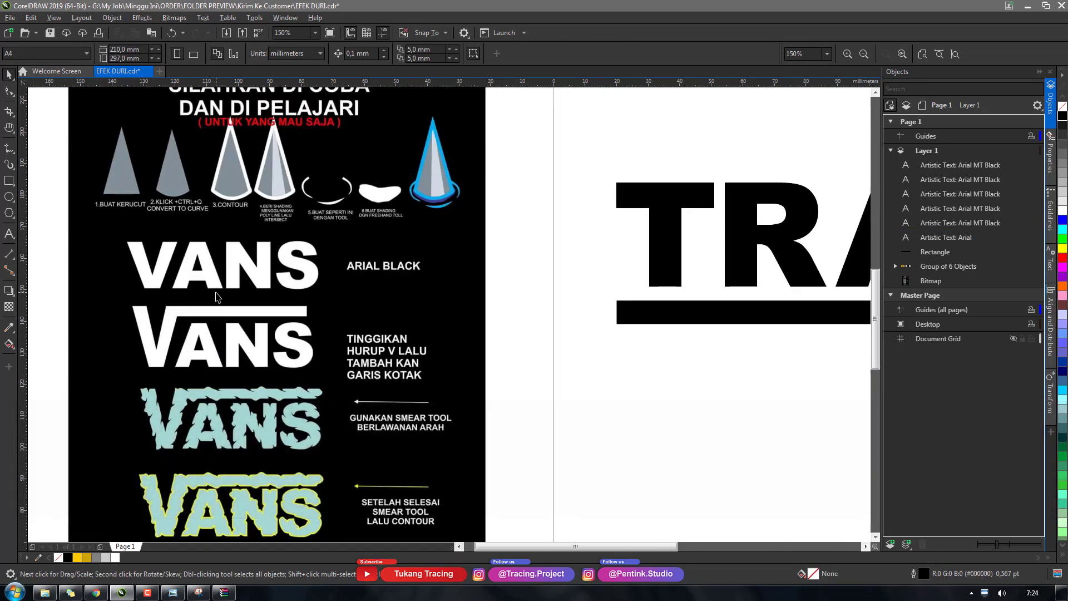
key(h)
drag(508, 374, 509, 309)
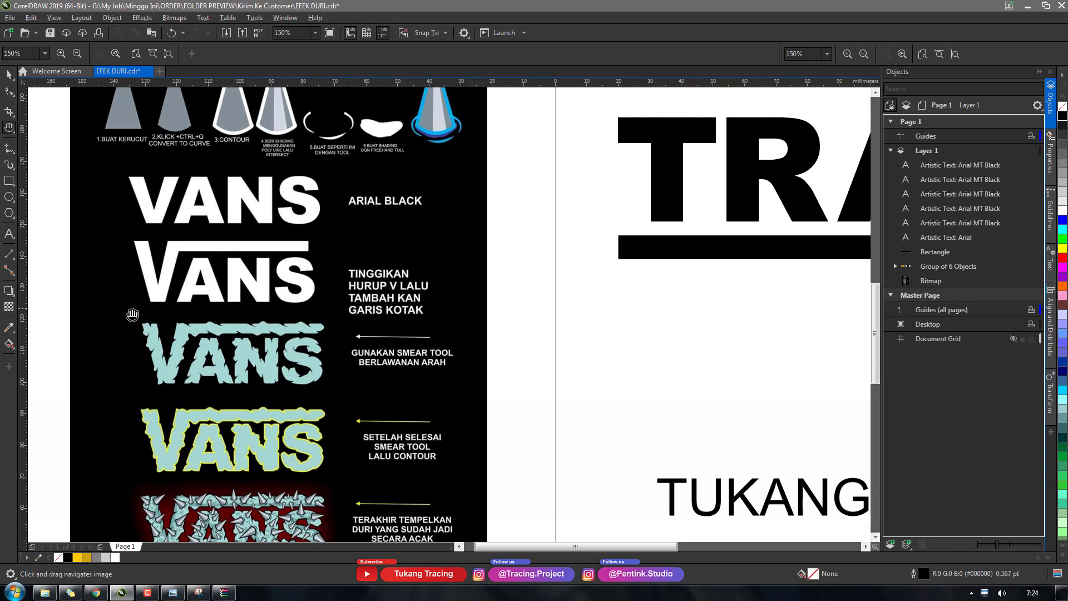
drag(492, 333, 383, 326)
mouse_move(588, 262)
mouse_down()
mouse_move(493, 298)
mouse_move(345, 324)
mouse_up()
key(space)
click(547, 235)
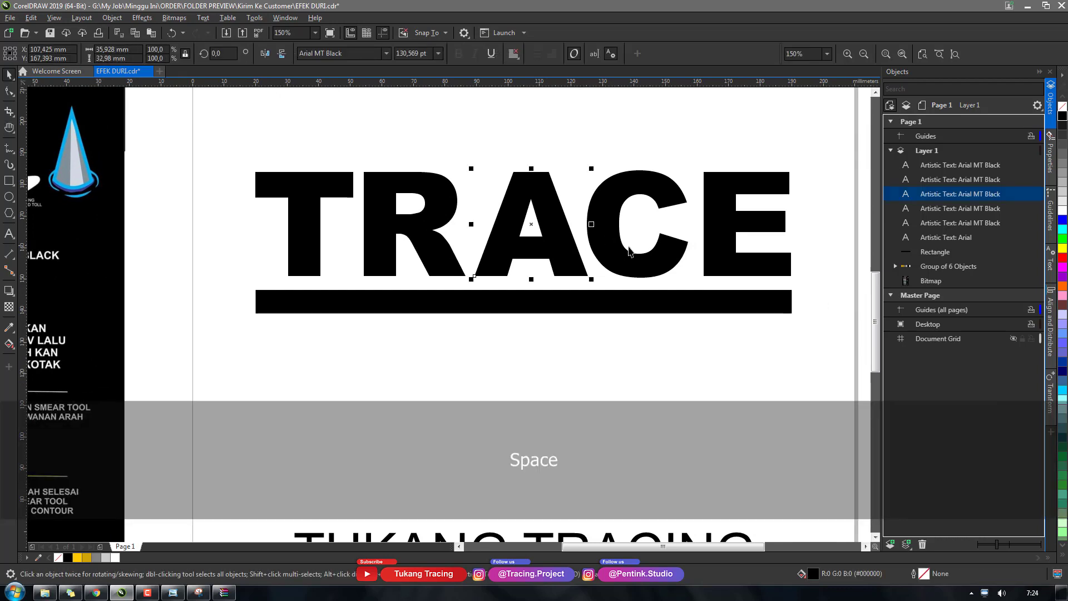
click(629, 249)
drag(179, 125, 853, 382)
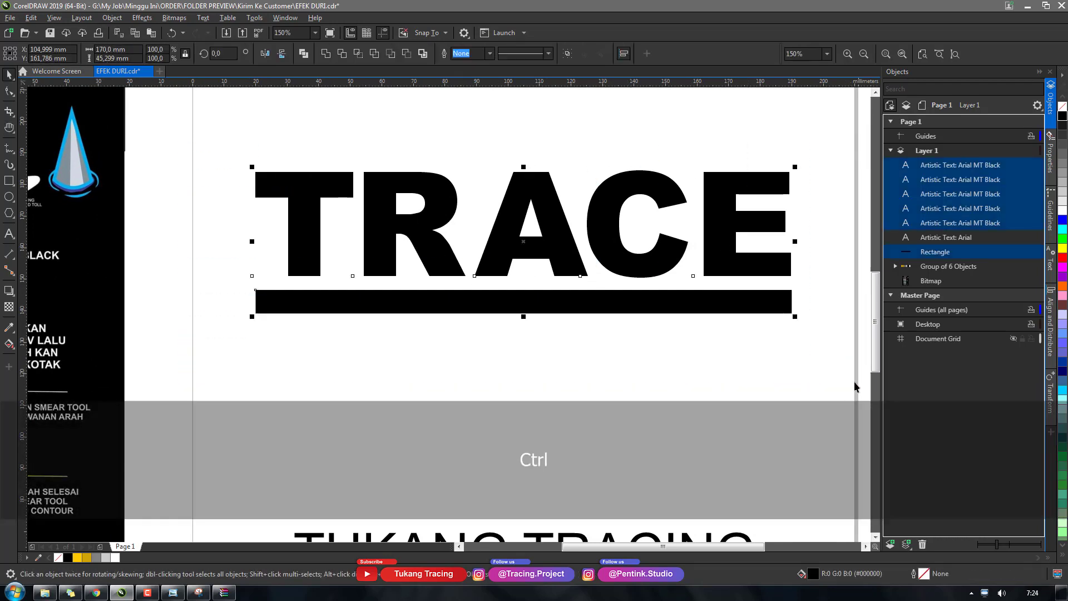
key(ctrl+q)
click(714, 232)
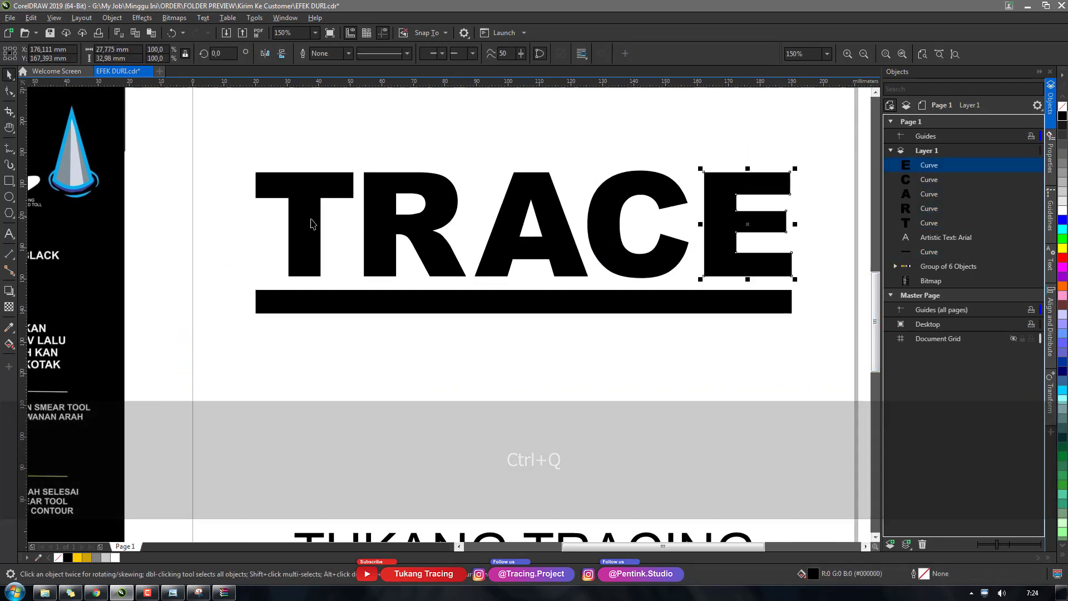
click(328, 245)
Step: Deselect the letter T and activate the Smear tool with the reference image and the TRACE lettering both in view
key(h)
mouse_move(240, 244)
mouse_down()
mouse_move(343, 281)
mouse_move(486, 270)
mouse_up()
mouse_move(298, 347)
mouse_down()
mouse_move(348, 251)
mouse_move(422, 235)
mouse_up()
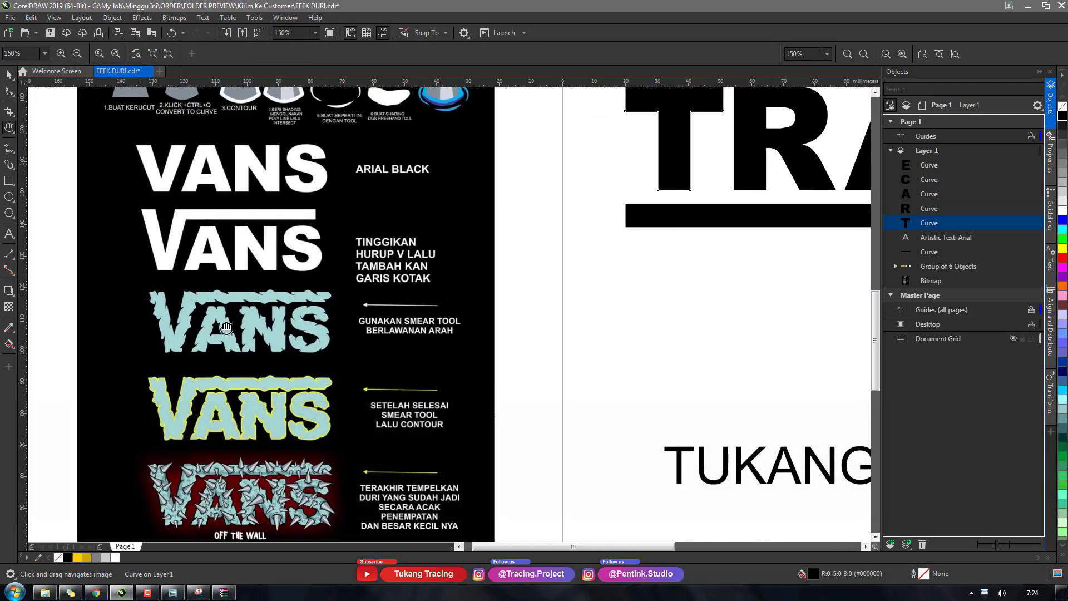
drag(209, 323, 206, 403)
key(space)
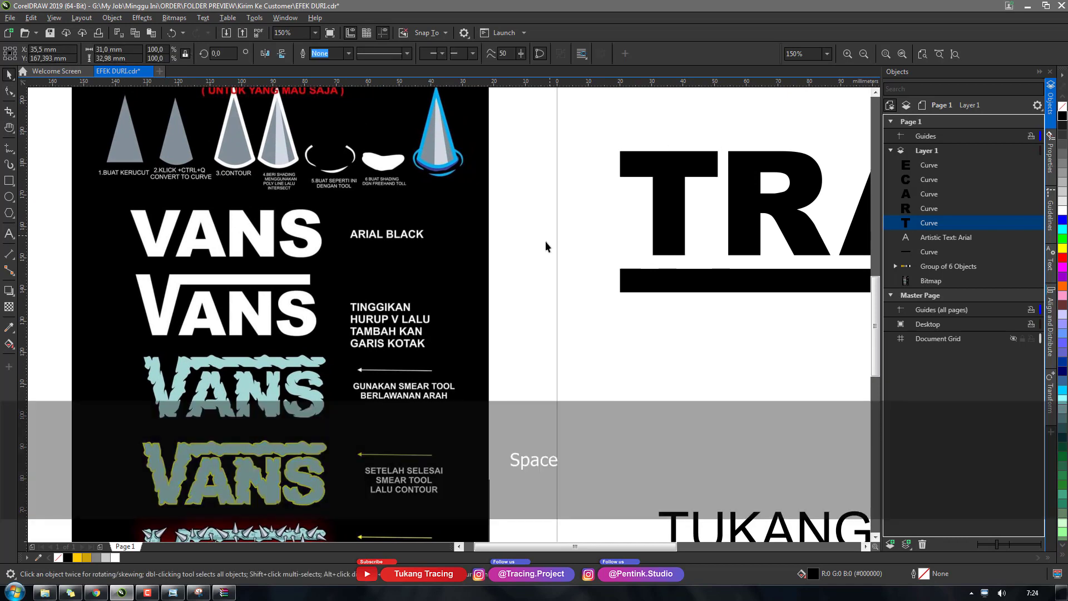
click(17, 99)
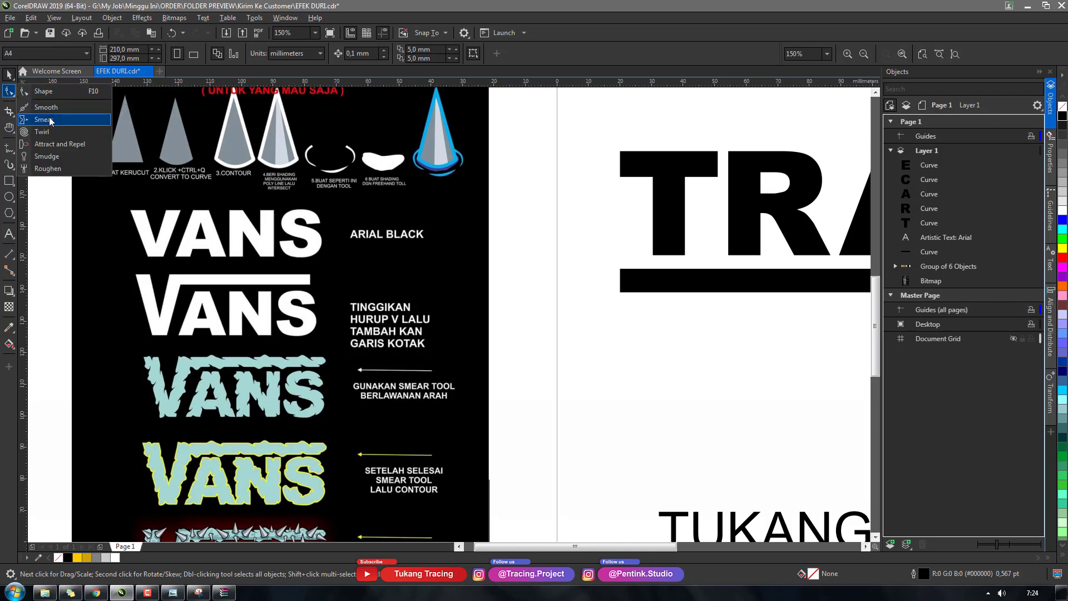
click(14, 97)
click(15, 98)
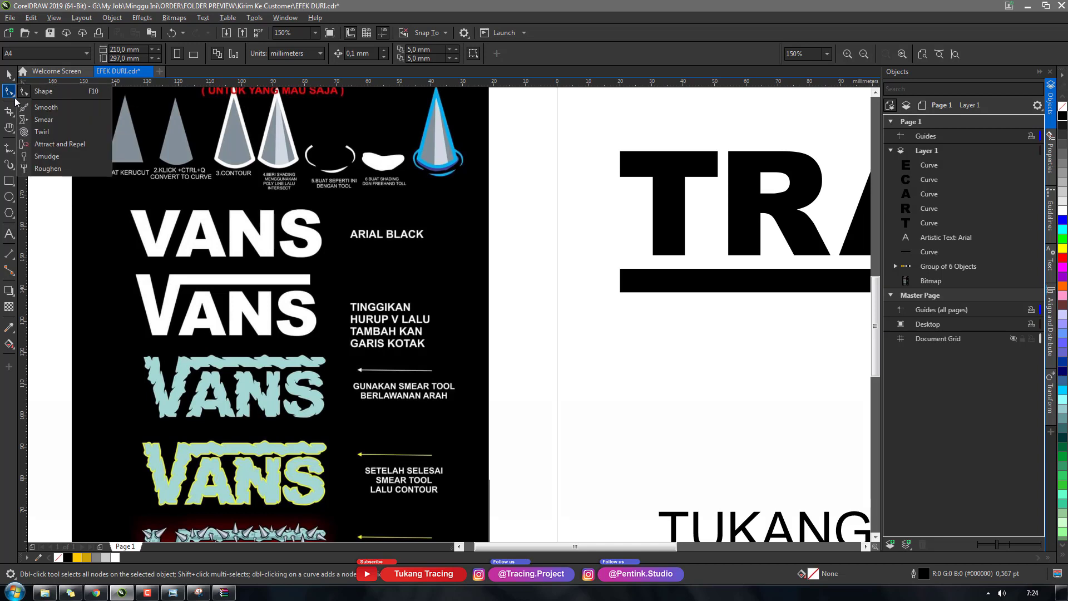
click(49, 120)
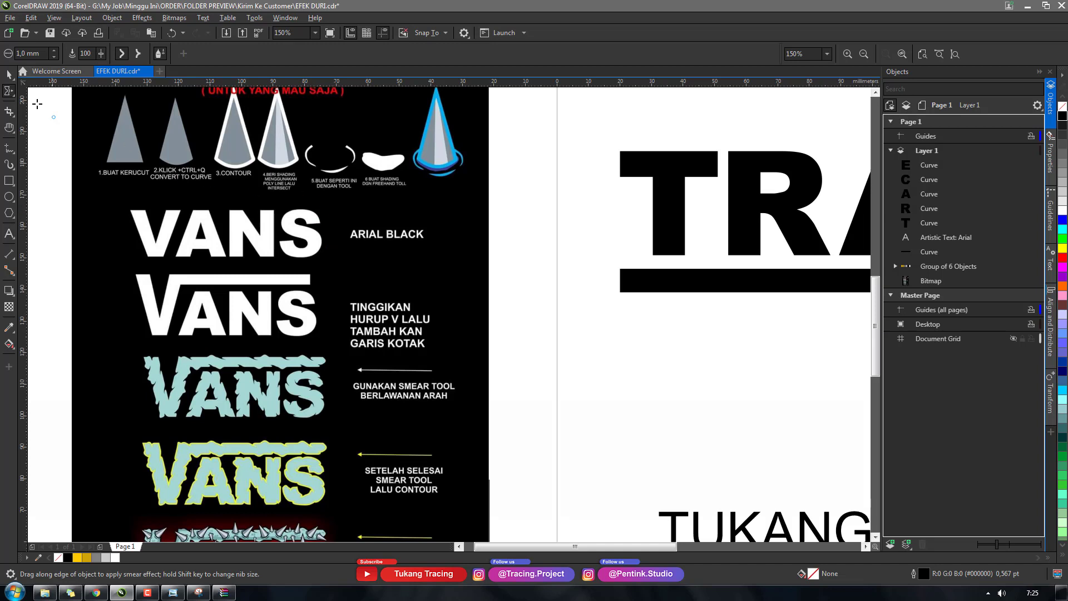
click(15, 95)
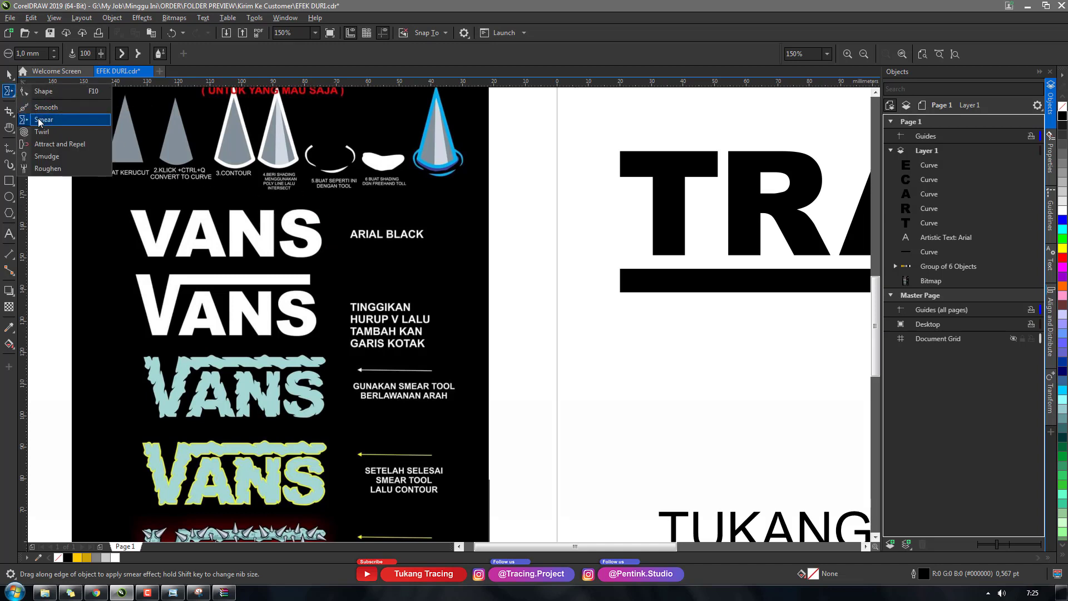
click(37, 119)
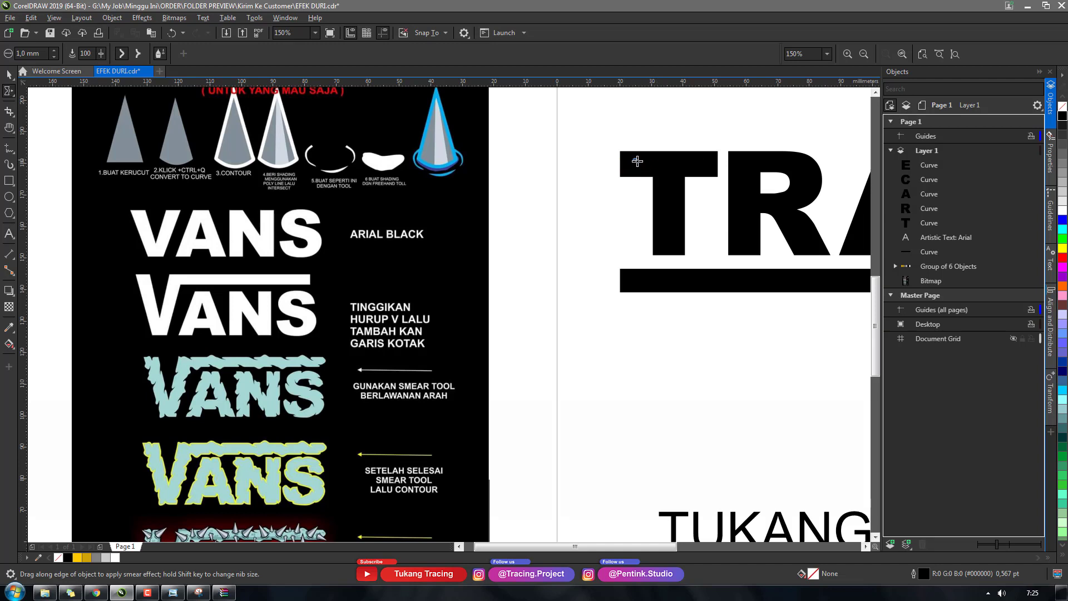
Step: Try smearing the crossbar of the T inward from its left end with a 5 mm nib, and undo the last stroke
click(19, 54)
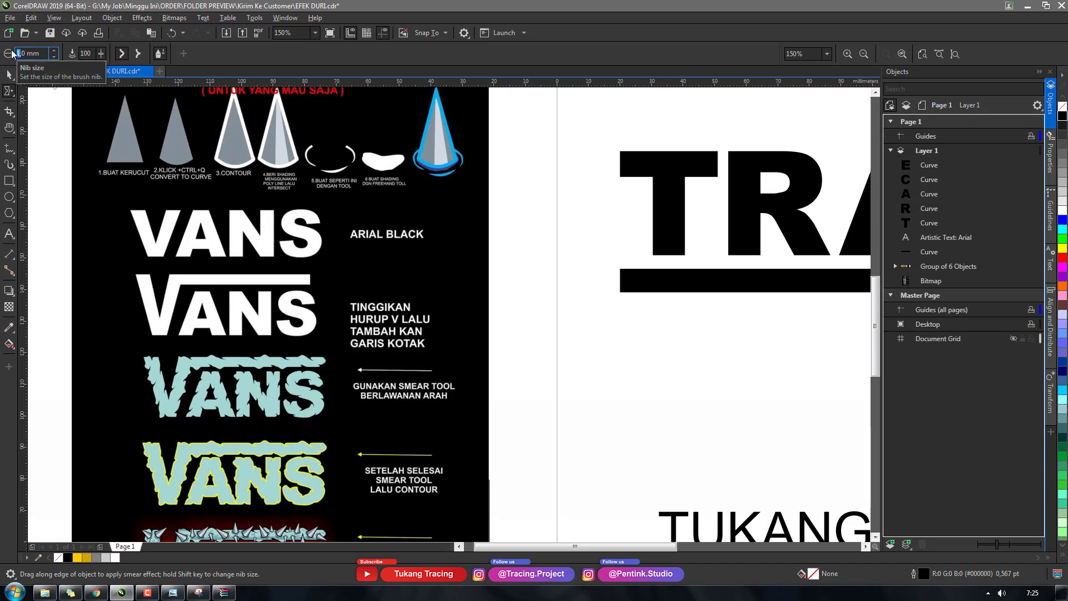
text(5,)
key(Return)
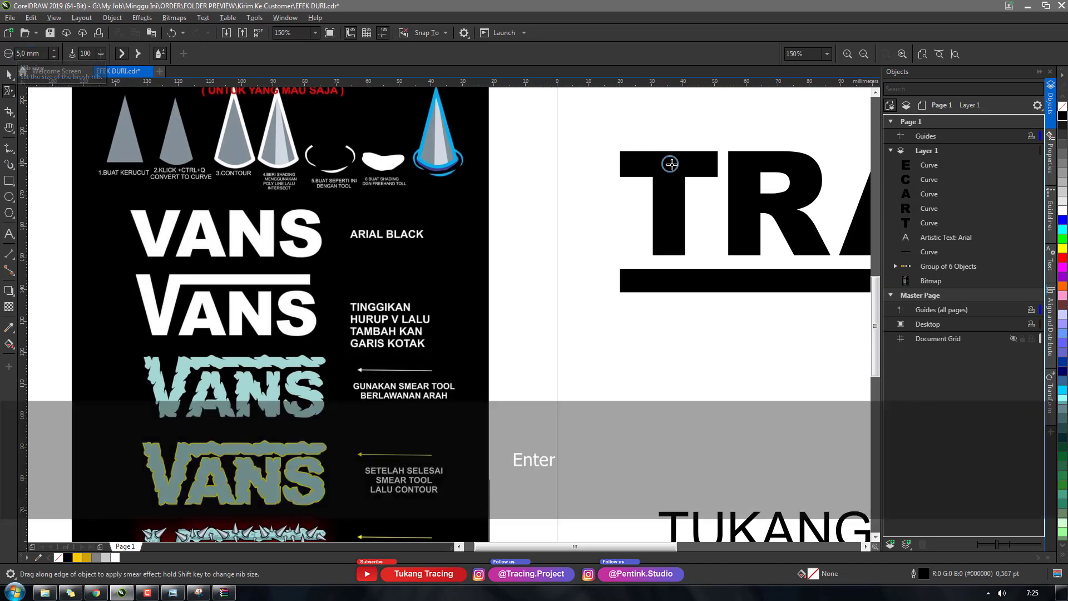
click(639, 174)
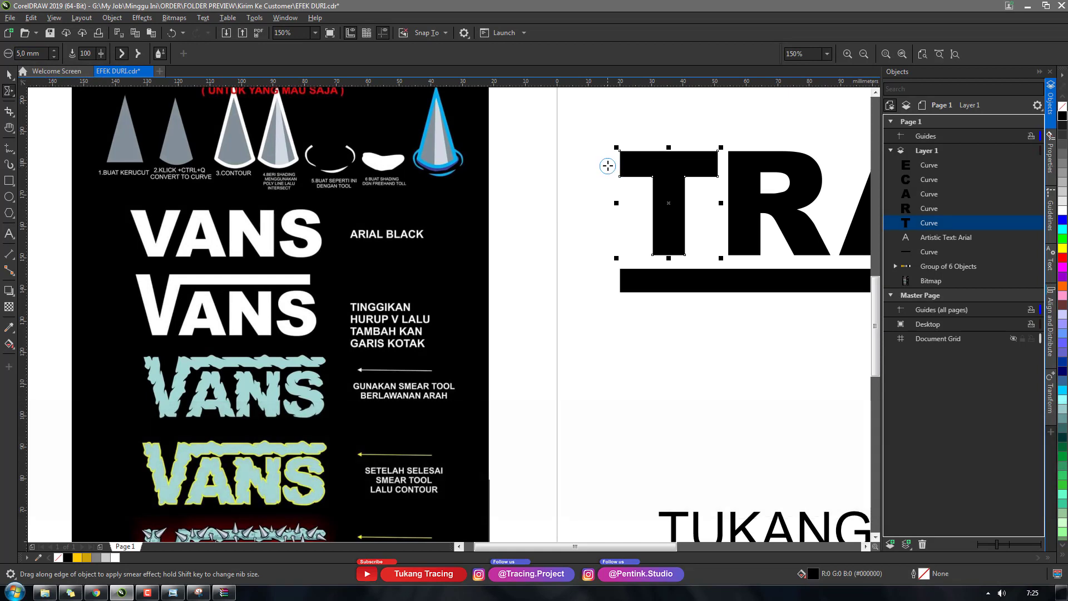
drag(614, 166, 700, 162)
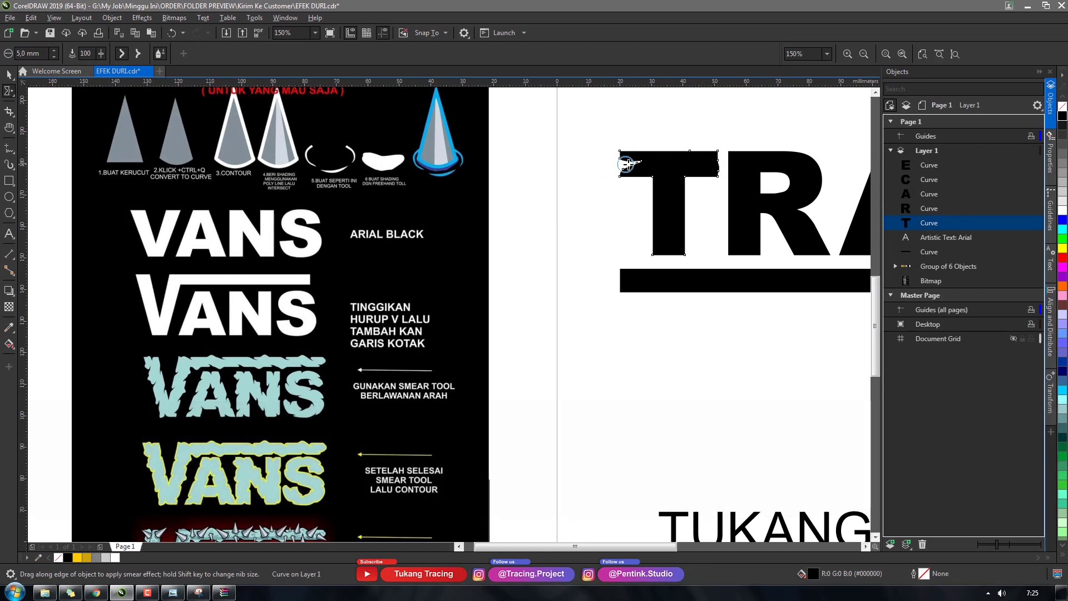
key(ctrl)
key(ctrl+z)
Step: Set the Smear nib size to 1 mm and undo the remaining smear on the T
drag(21, 54, 4, 66)
text(1;'=)
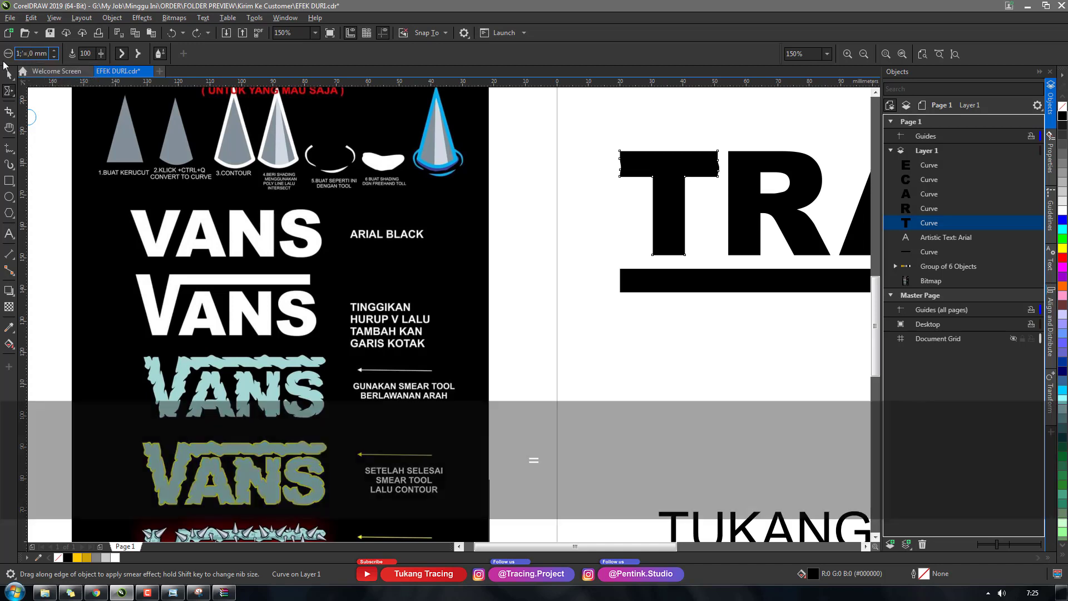
key(BackSpace)
key(BackSpace)
key(Return)
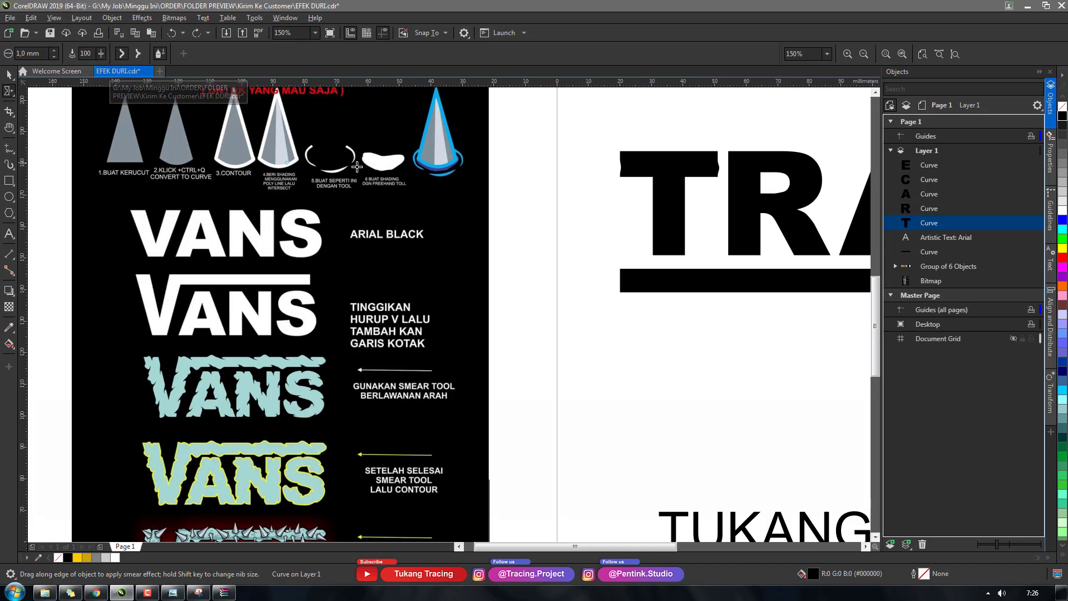
click(650, 184)
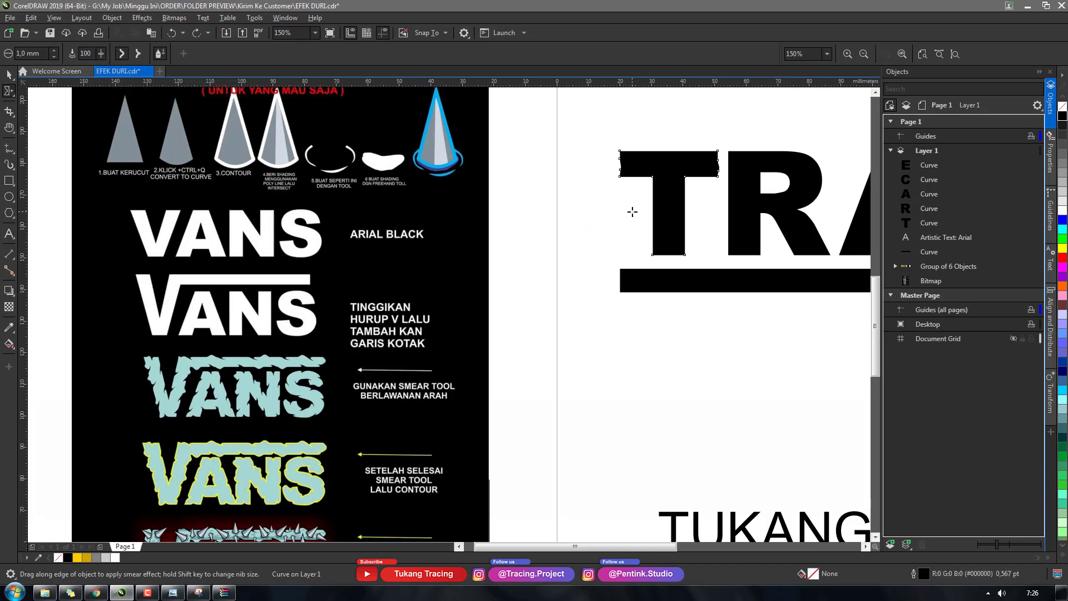
key(ctrl+z)
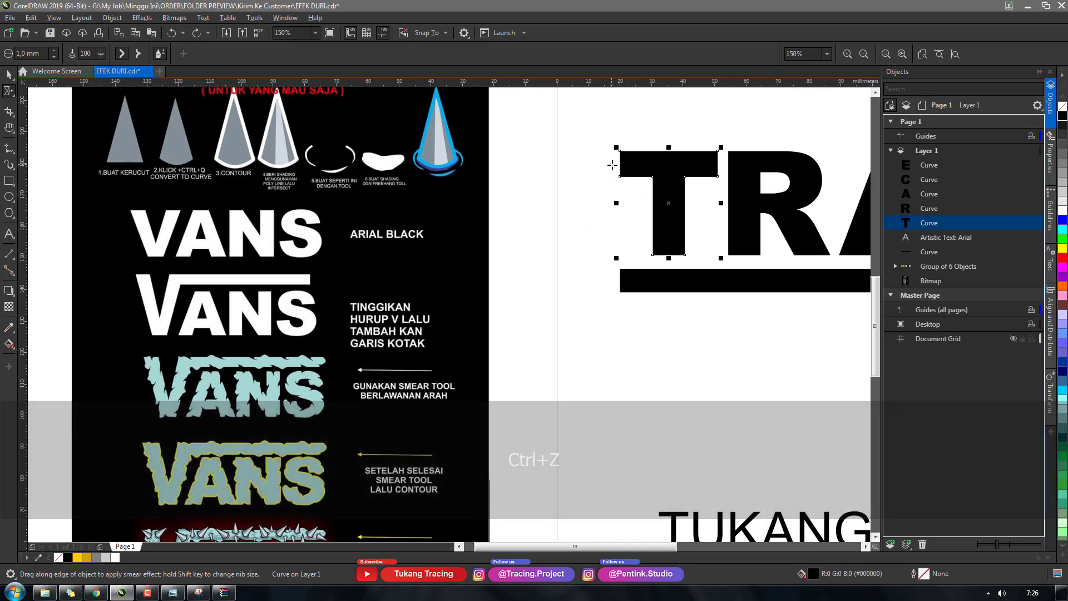
Step: Try short and long smear strokes into the left end of the T's crossbar with the 1 mm nib, undoing them all
drag(620, 164, 659, 164)
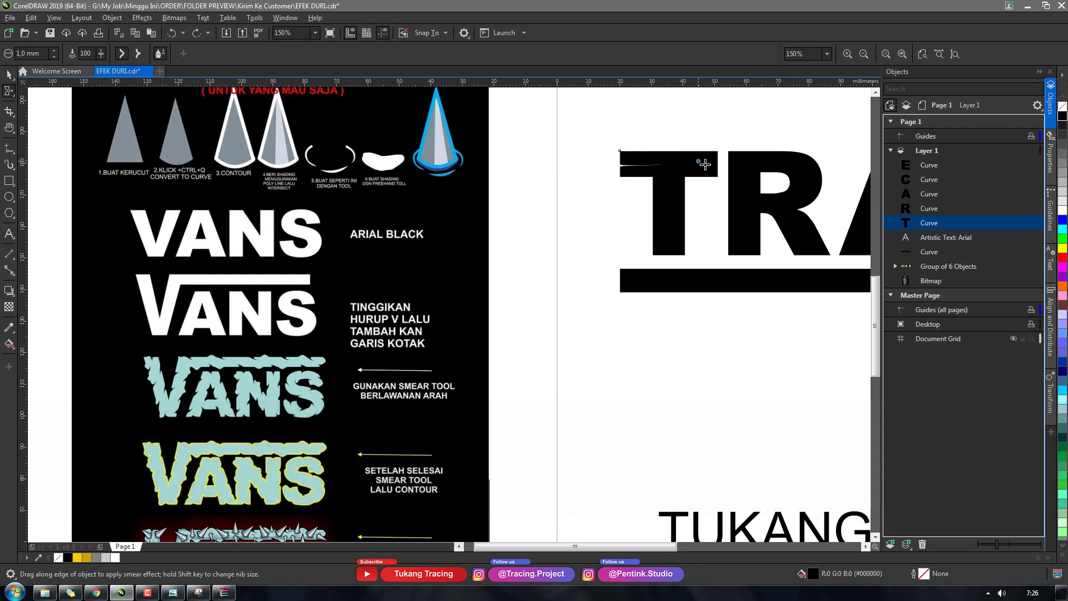
key(ctrl+z)
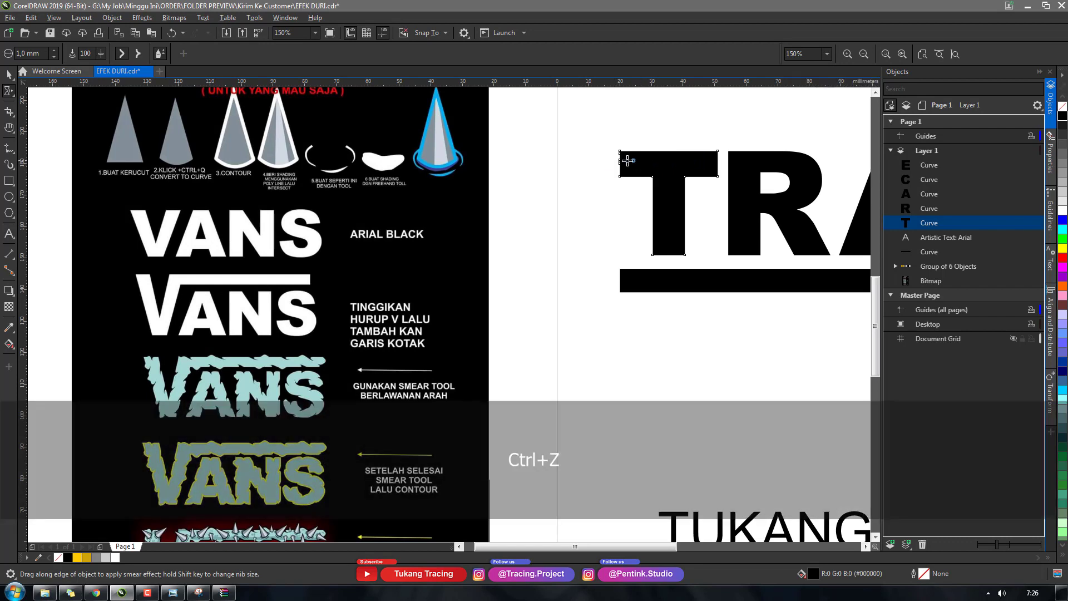
key(ctrl+z)
drag(620, 163, 621, 162)
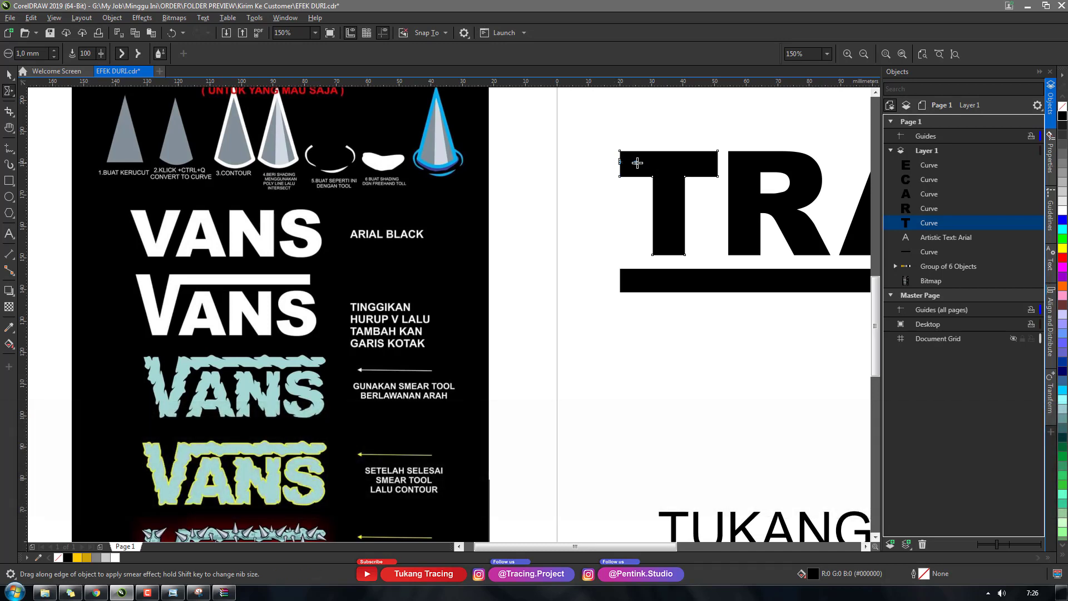
key(ctrl+z)
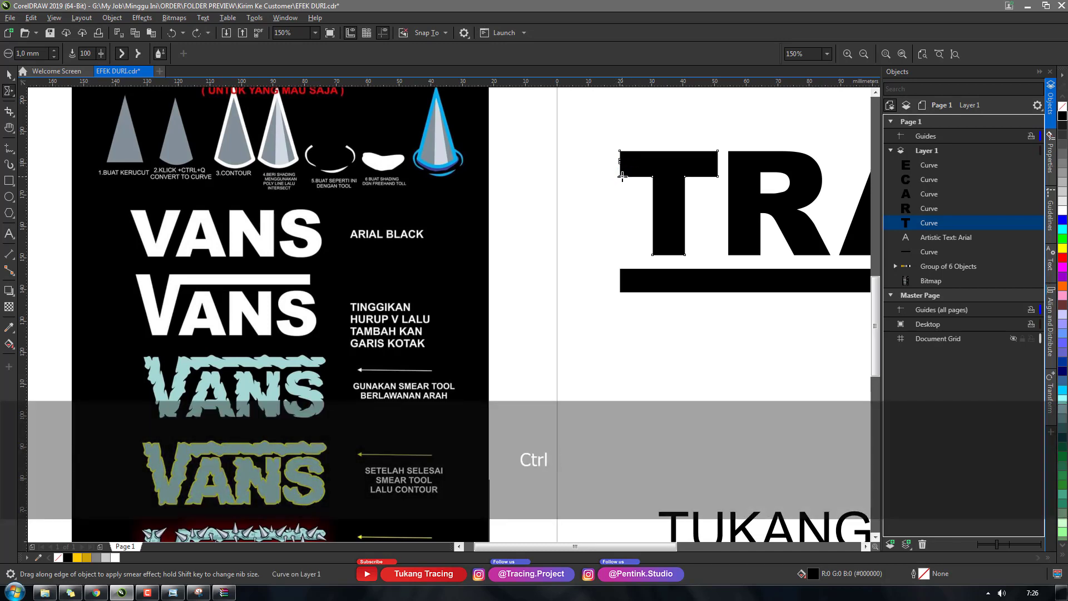
key(ctrl+z)
drag(618, 166, 689, 165)
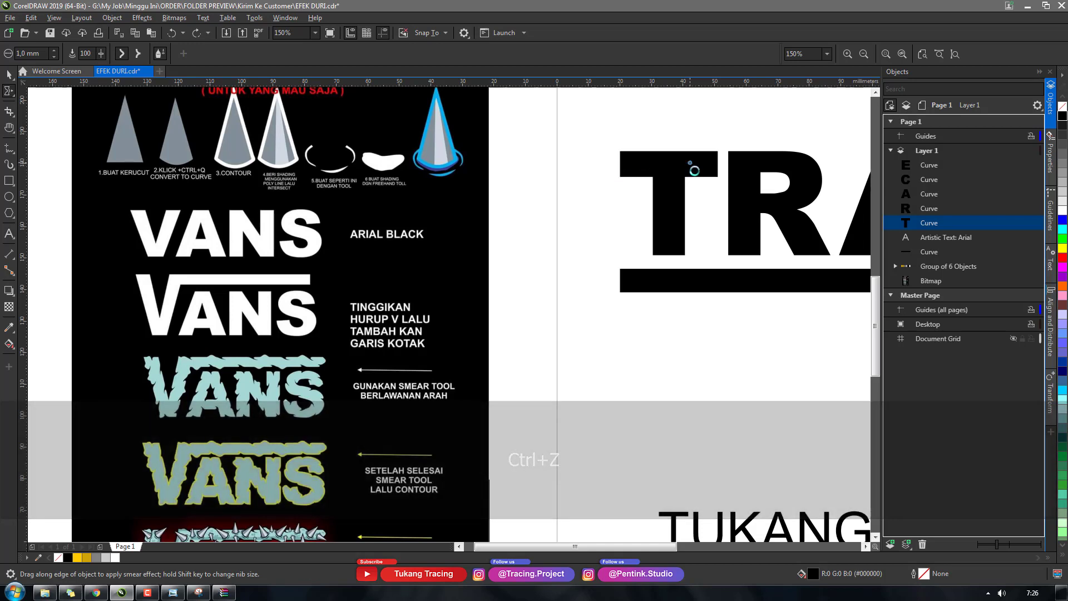
key(ctrl+z)
mouse_move(617, 165)
mouse_down()
mouse_move(659, 165)
mouse_move(650, 174)
mouse_move(622, 164)
mouse_up()
key(ctrl+z)
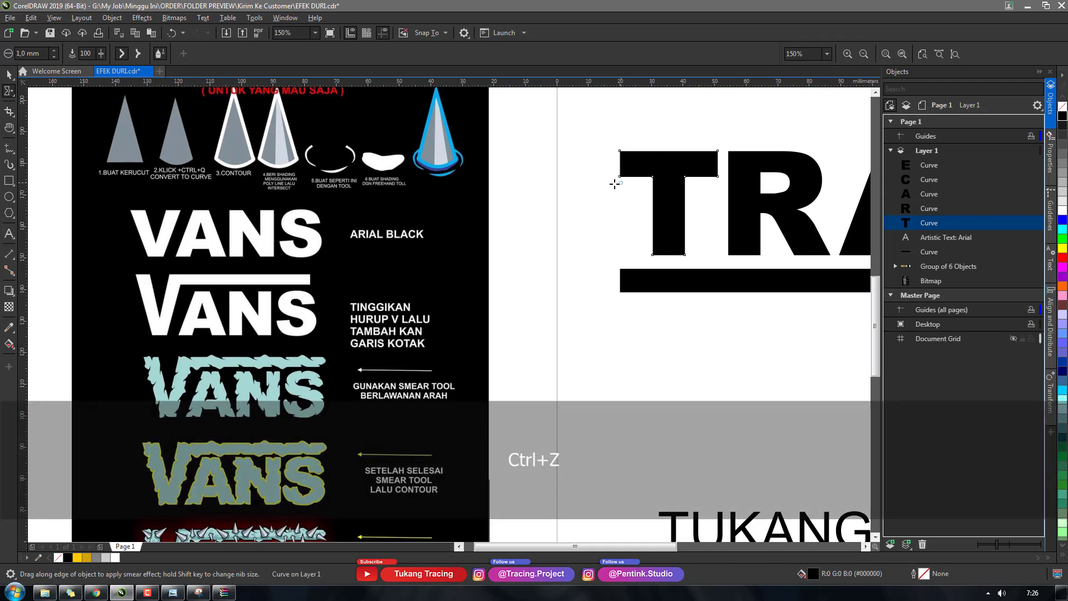
Step: Set the Smear nib size to 2 mm and undo the latest changes to the T
click(54, 51)
click(54, 51)
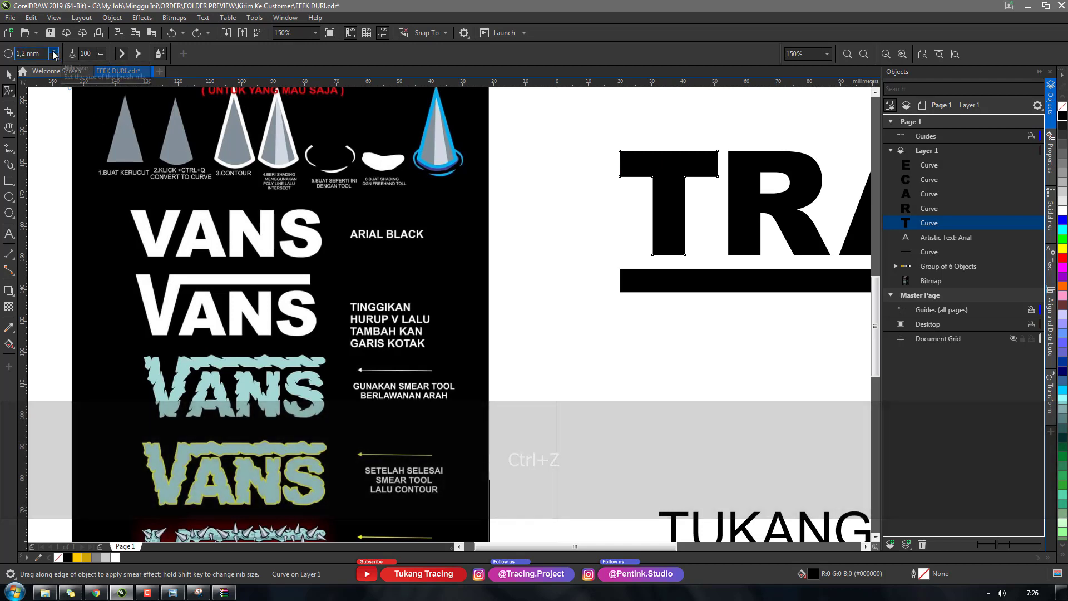
text(2)
key(Return)
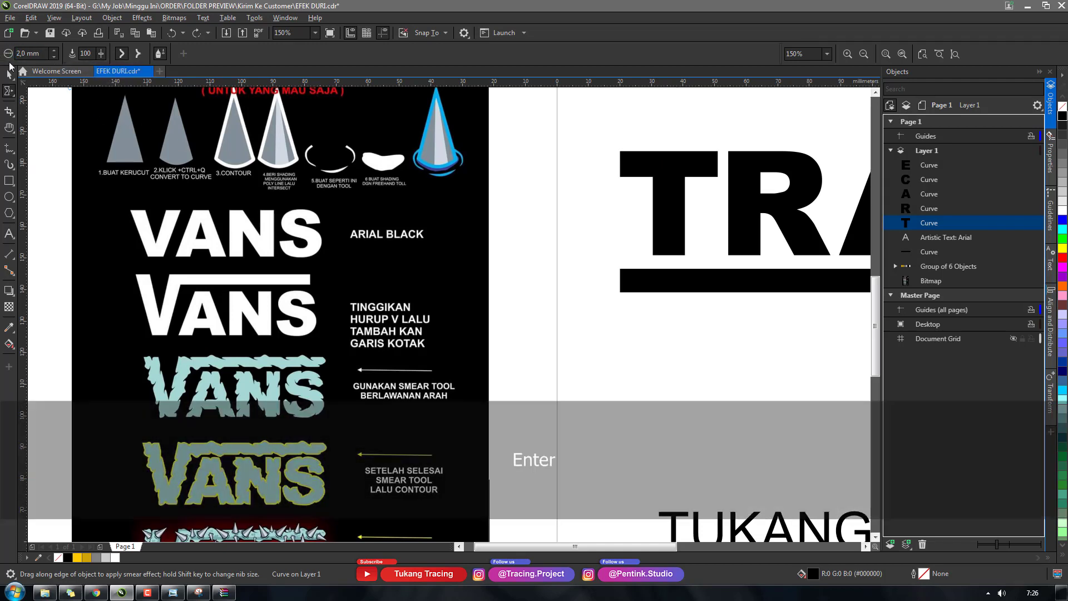
key(ctrl+z)
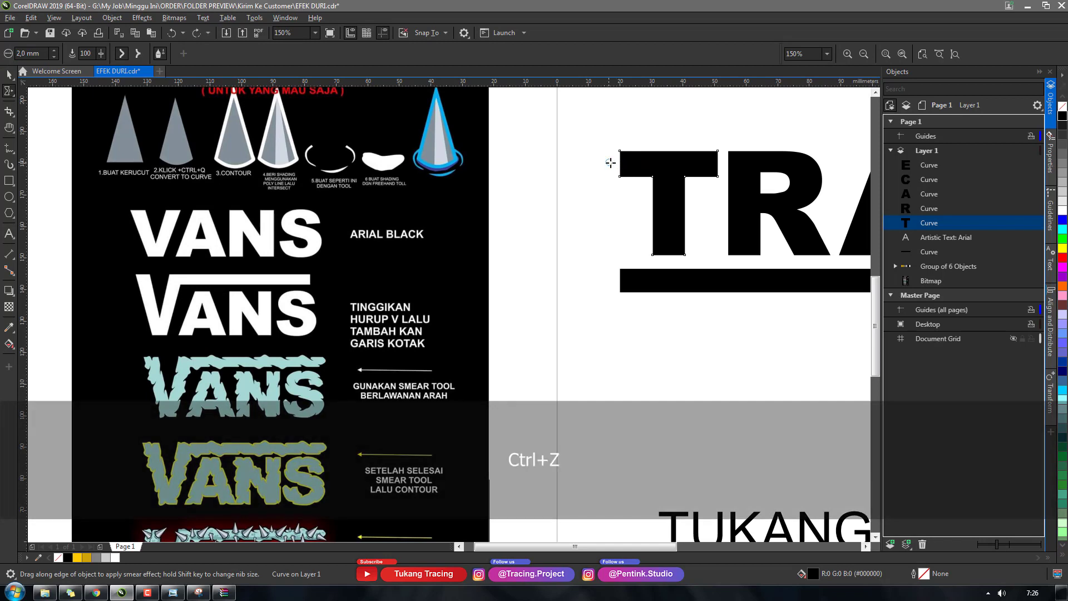
key(ctrl+z)
Step: Reactivate the Smear tool with nothing selected and switch between its pointy and smooth smear modes
click(9, 75)
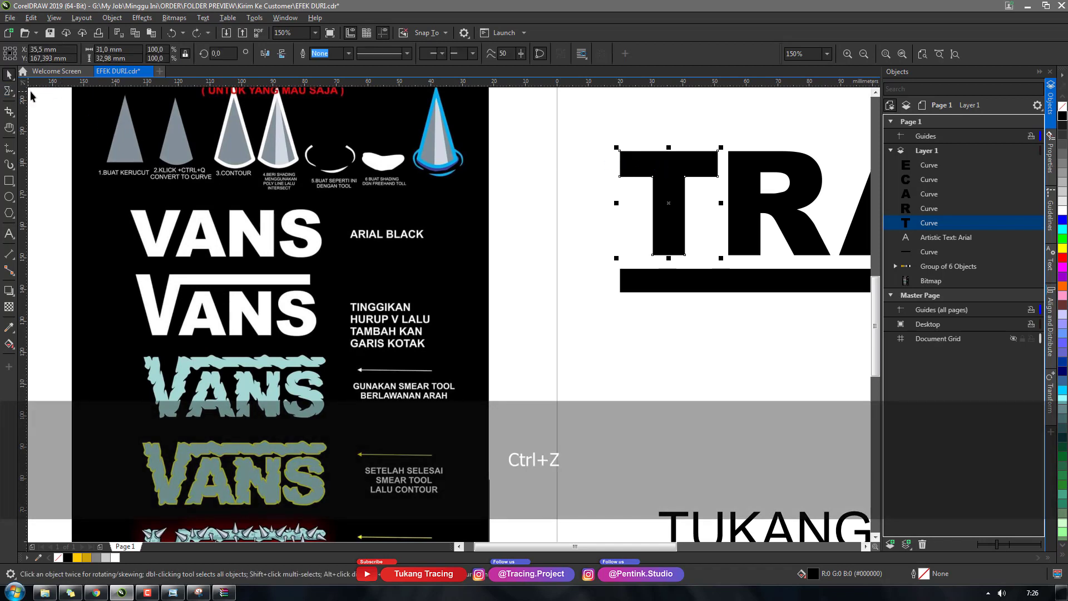
click(31, 91)
click(9, 92)
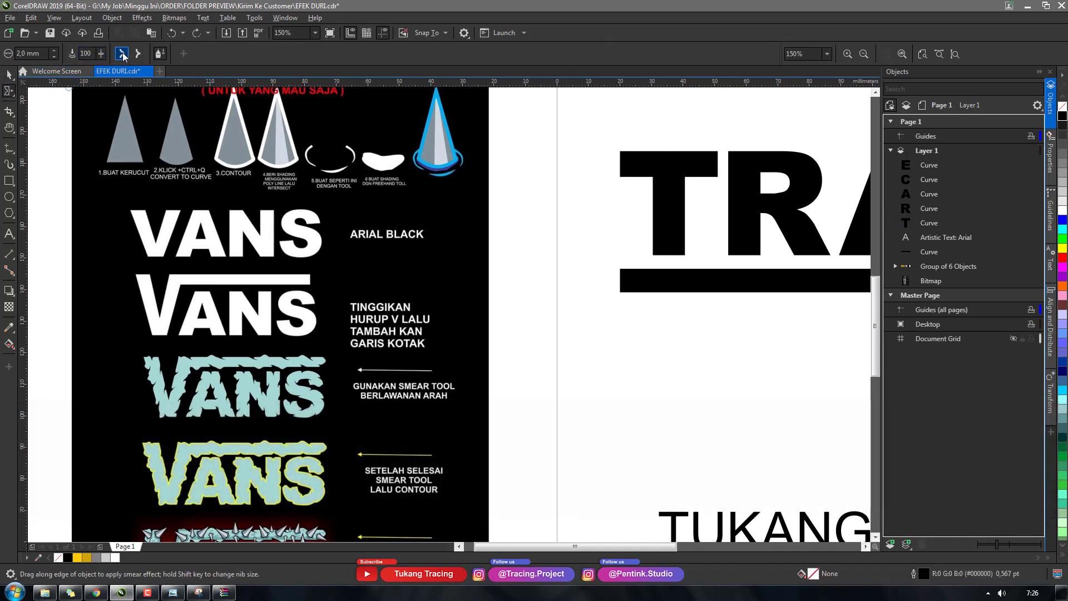
click(136, 54)
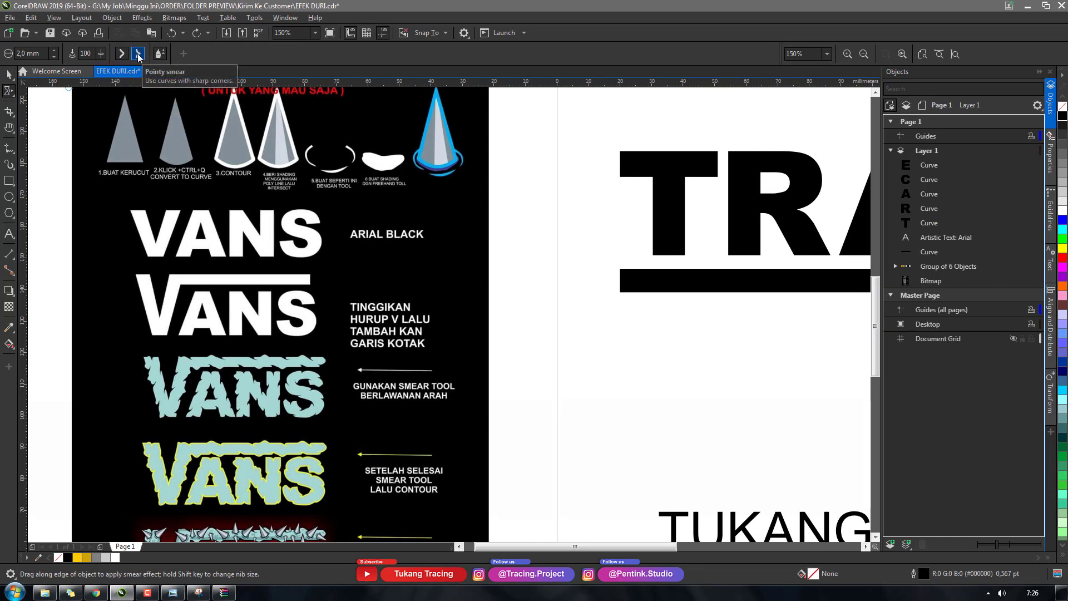
click(122, 54)
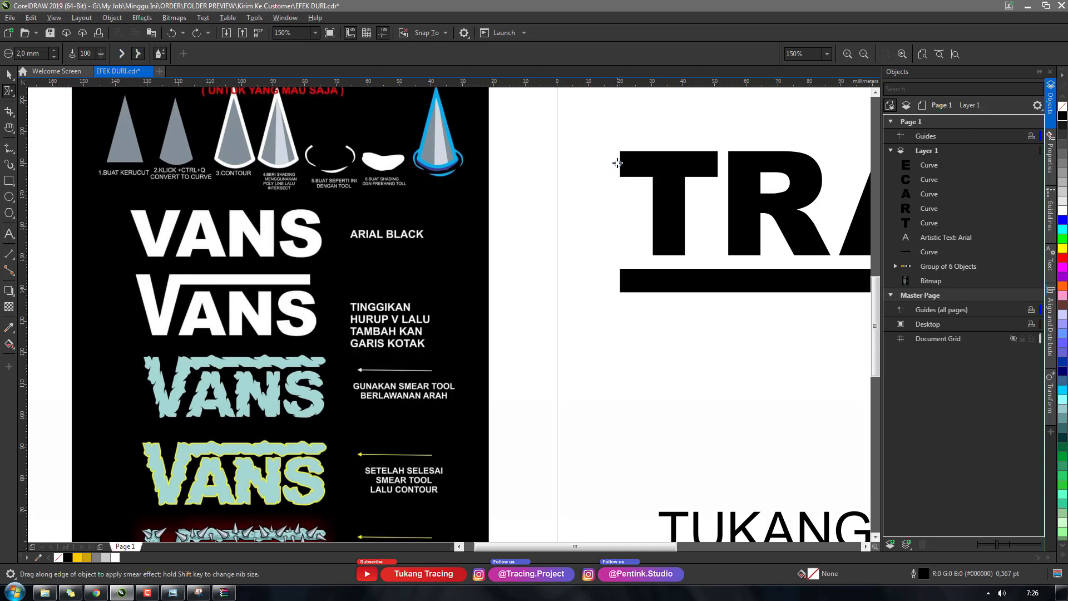
Step: Try a smear into the left end of the T's crossbar with the 2 mm nib and undo it
click(635, 163)
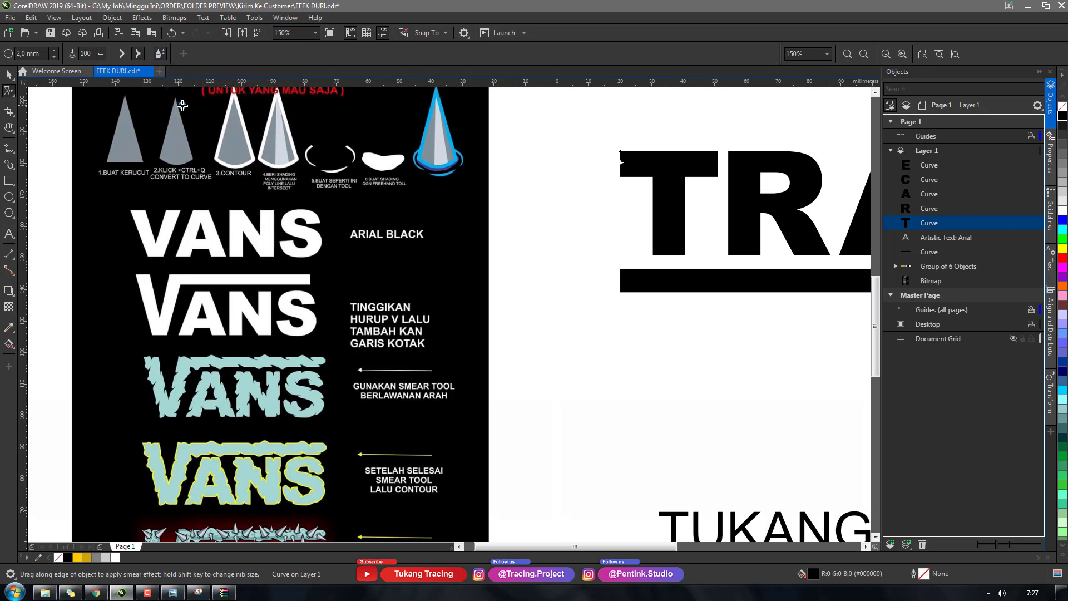
key(ctrl+z)
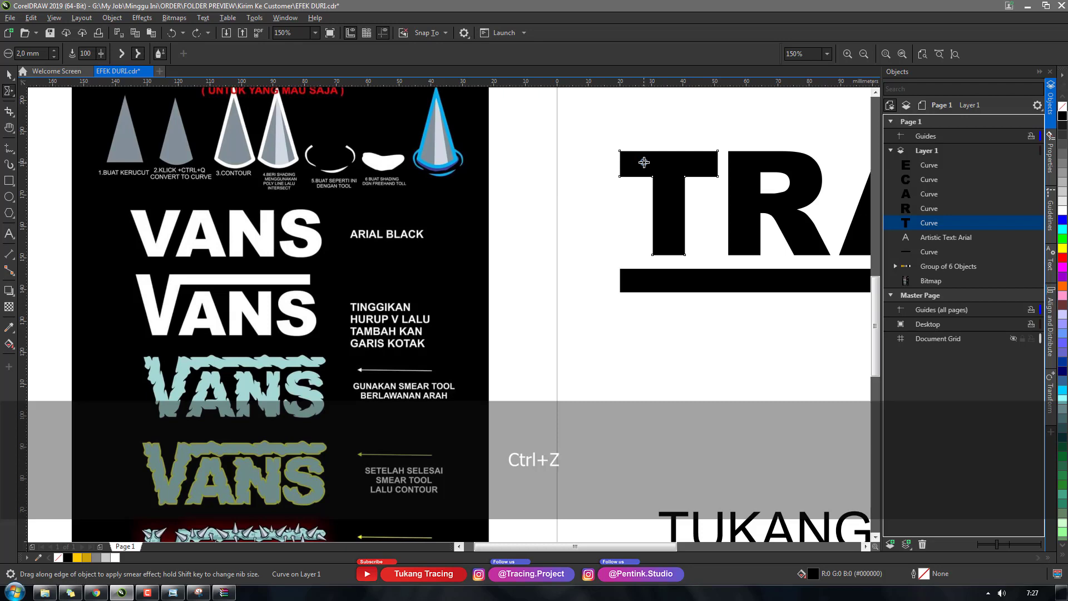
key(space)
key(h)
mouse_move(601, 219)
mouse_down()
mouse_move(484, 238)
mouse_move(383, 201)
mouse_move(315, 209)
mouse_up()
key(space)
click(9, 90)
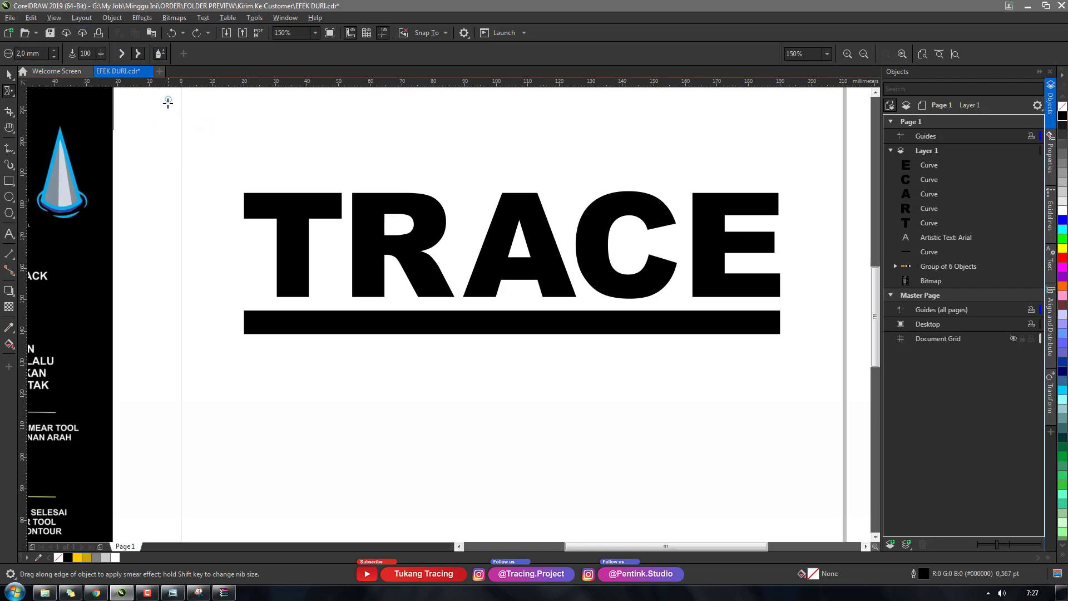
Step: Set the Smear nib size to 1.7 mm and smear a short notch into the left end of the T's crossbar
scroll(328, 192, down, 4)
scroll(245, 251, up, 4)
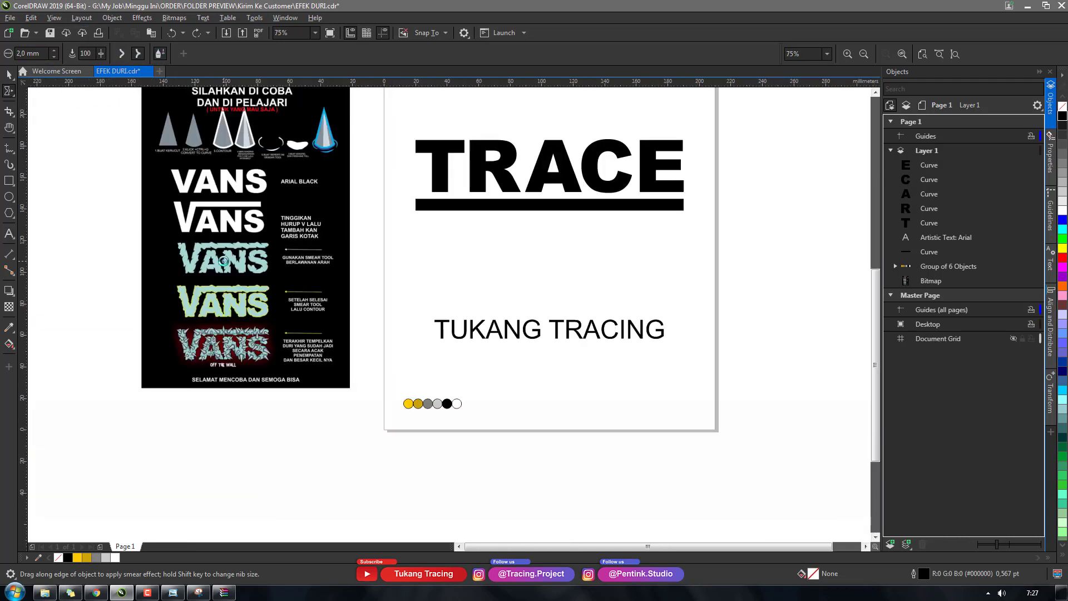
scroll(247, 250, down, 2)
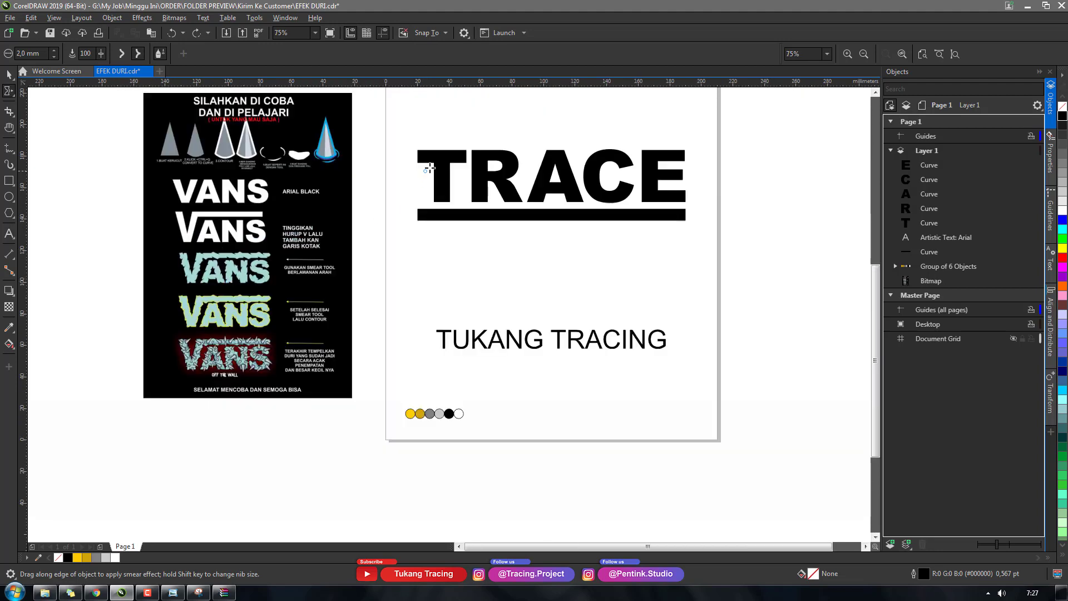
scroll(399, 214, up, 4)
scroll(399, 214, down, 4)
scroll(491, 201, up, 2)
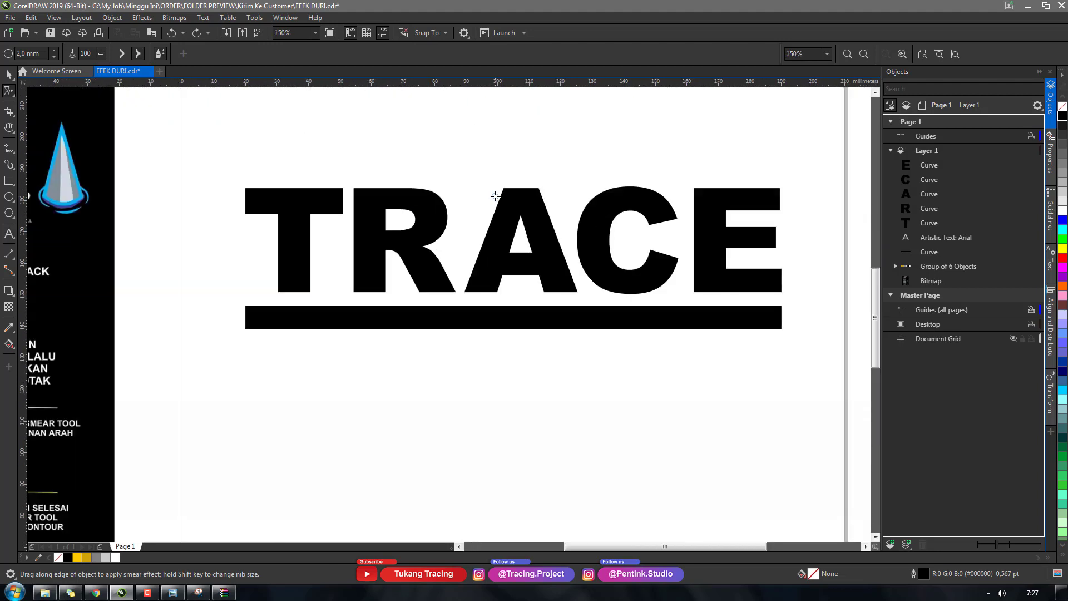
click(277, 201)
scroll(208, 205, up, 2)
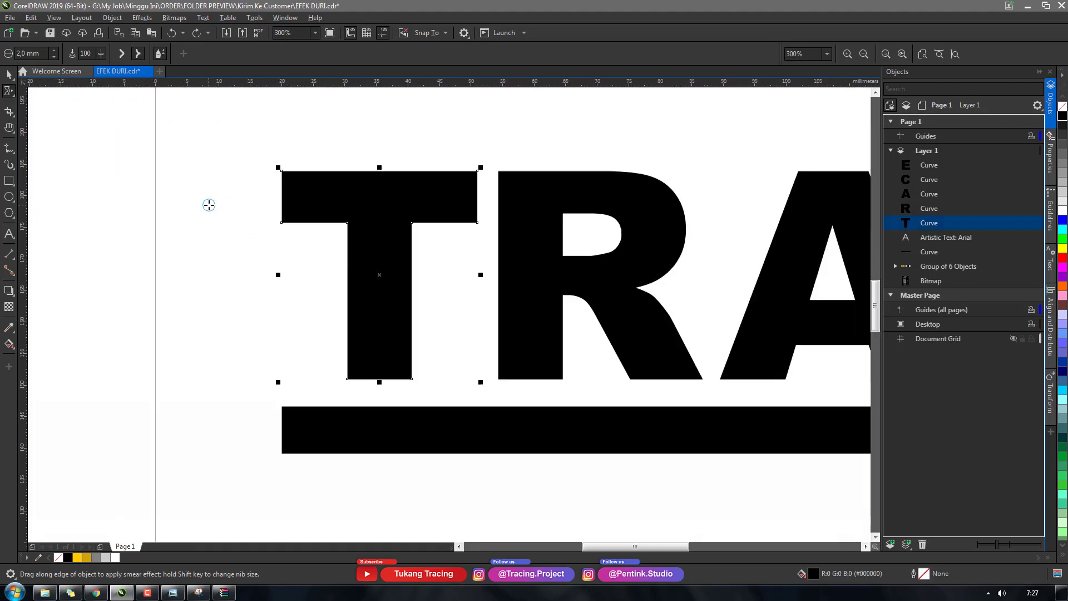
click(54, 56)
click(55, 56)
click(54, 56)
mouse_move(275, 195)
mouse_down()
mouse_move(313, 191)
mouse_move(287, 192)
mouse_up()
key(ctrl+z)
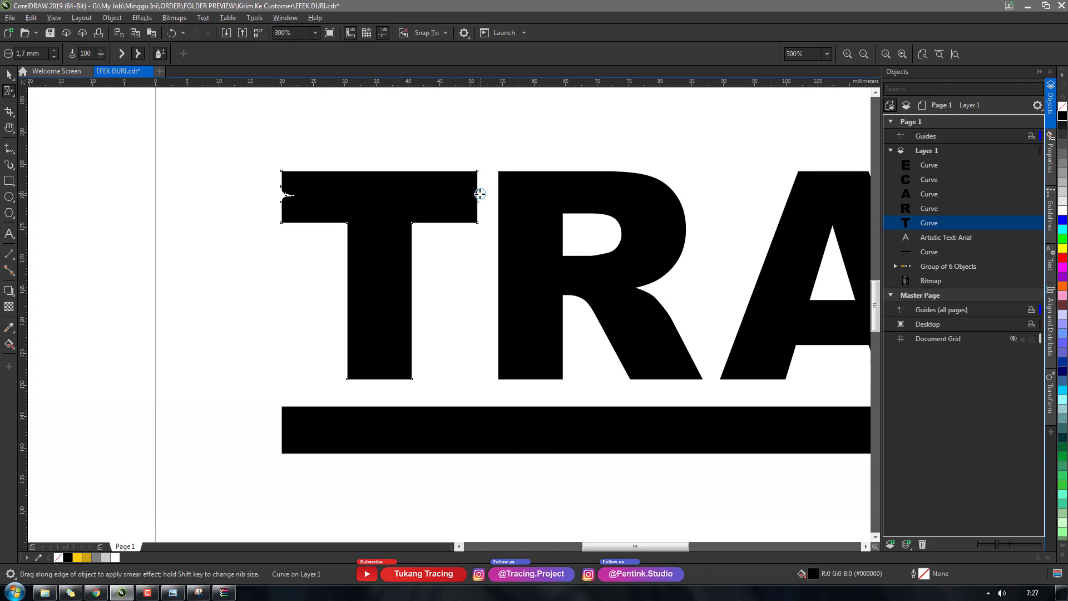
Step: Smear notches into the right end of the T's crossbar and pull out a small thorn near its upper corner
mouse_move(477, 193)
mouse_down()
mouse_move(451, 192)
mouse_move(469, 207)
mouse_move(443, 209)
mouse_up()
key(ctrl+z)
drag(481, 180, 476, 183)
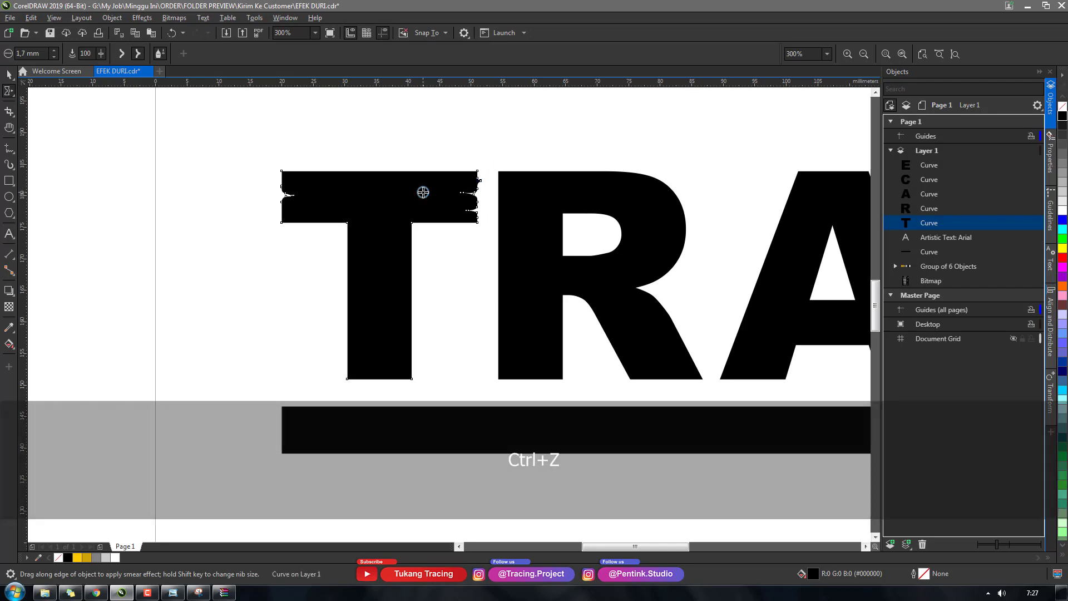
Step: Smear several slanted notches and one small outward thorn along the top edge of the T's crossbar
mouse_move(374, 165)
mouse_down()
mouse_move(410, 183)
mouse_move(388, 174)
mouse_move(407, 192)
mouse_move(385, 175)
mouse_move(393, 184)
mouse_up()
key(ctrl+z)
drag(326, 167, 341, 183)
drag(304, 168, 329, 192)
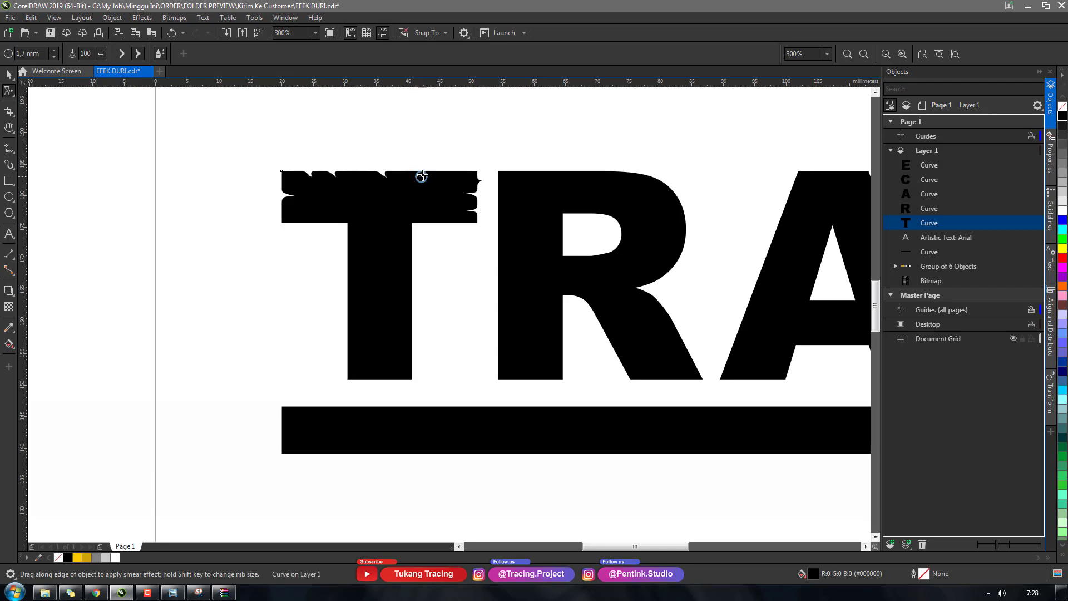
drag(424, 172, 429, 164)
drag(459, 169, 454, 189)
key(Escape)
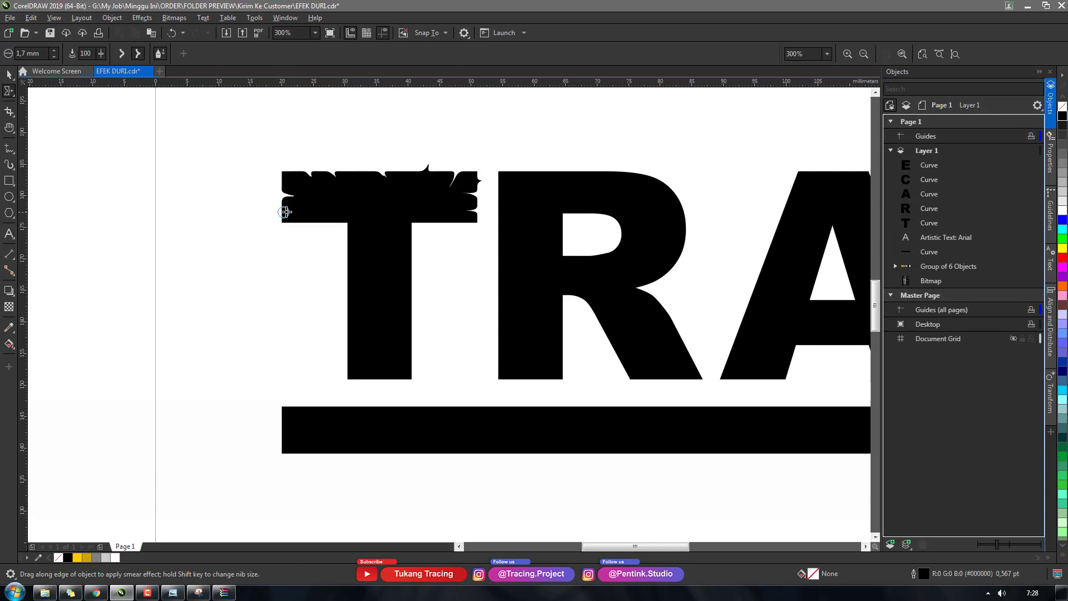
Step: Smear a second notch into the crossbar's left end, plus a thorn and a slanted notch on its left underside
click(283, 214)
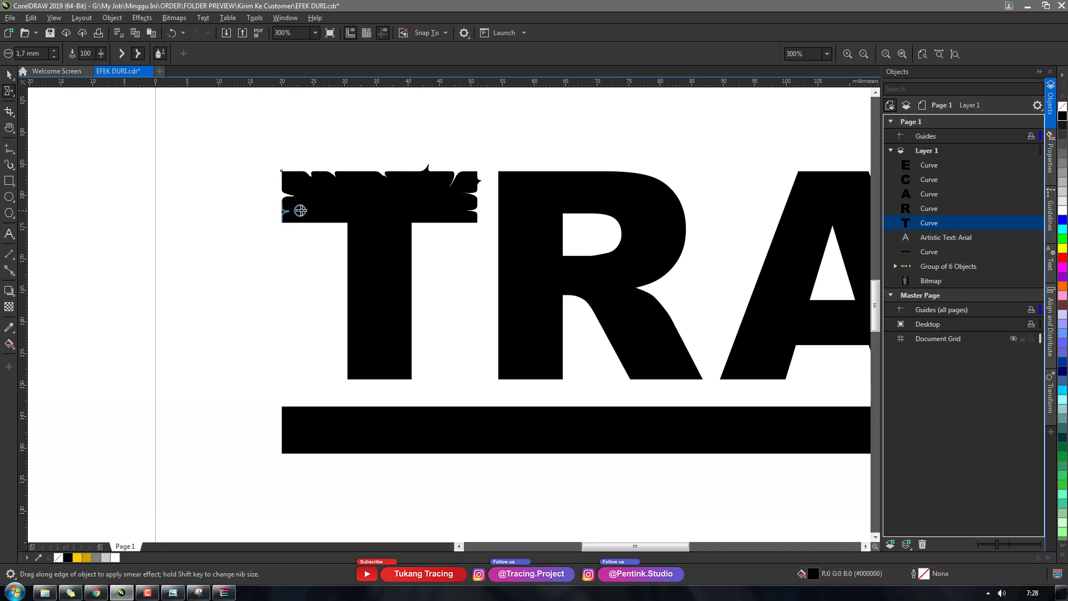
drag(300, 211, 301, 211)
key(ctrl+z)
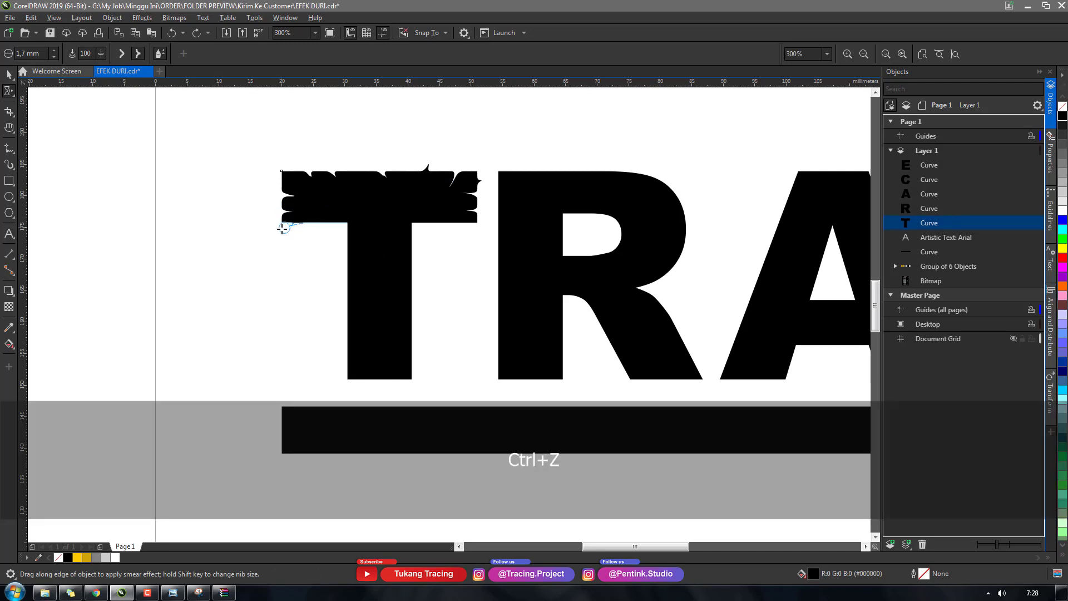
key(ctrl+z)
mouse_move(309, 222)
mouse_down()
mouse_move(337, 220)
mouse_move(328, 229)
mouse_move(349, 209)
mouse_up()
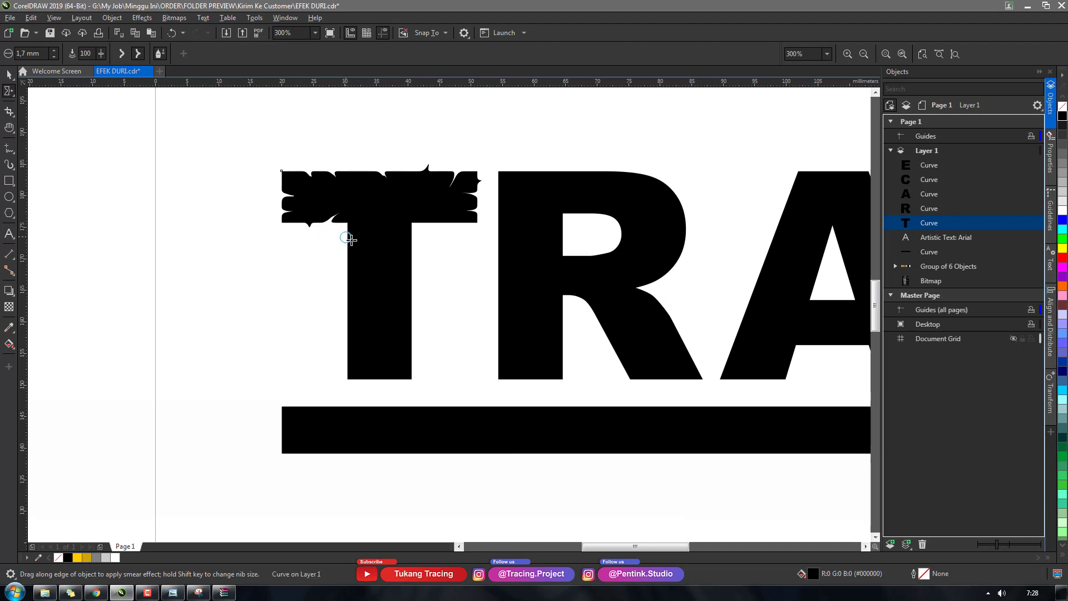
Step: Smear alternating notches and thorns down the left edge of the T's stem and a notch into its bottom edge
click(346, 238)
mouse_move(345, 238)
mouse_down()
mouse_move(384, 238)
mouse_move(344, 238)
mouse_move(377, 235)
mouse_move(349, 237)
mouse_move(366, 238)
mouse_move(337, 271)
mouse_move(354, 267)
mouse_move(334, 266)
mouse_move(359, 265)
mouse_move(319, 269)
mouse_move(352, 263)
mouse_move(342, 273)
mouse_move(371, 291)
mouse_move(349, 325)
mouse_move(322, 329)
mouse_up()
key(ctrl+z)
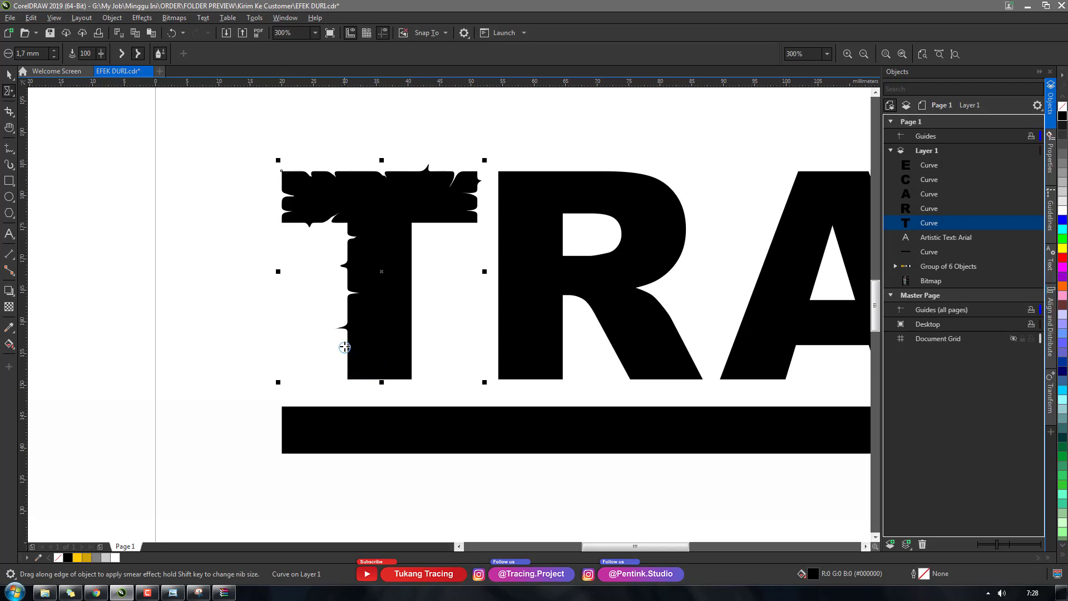
drag(345, 346, 378, 367)
key(ctrl+z)
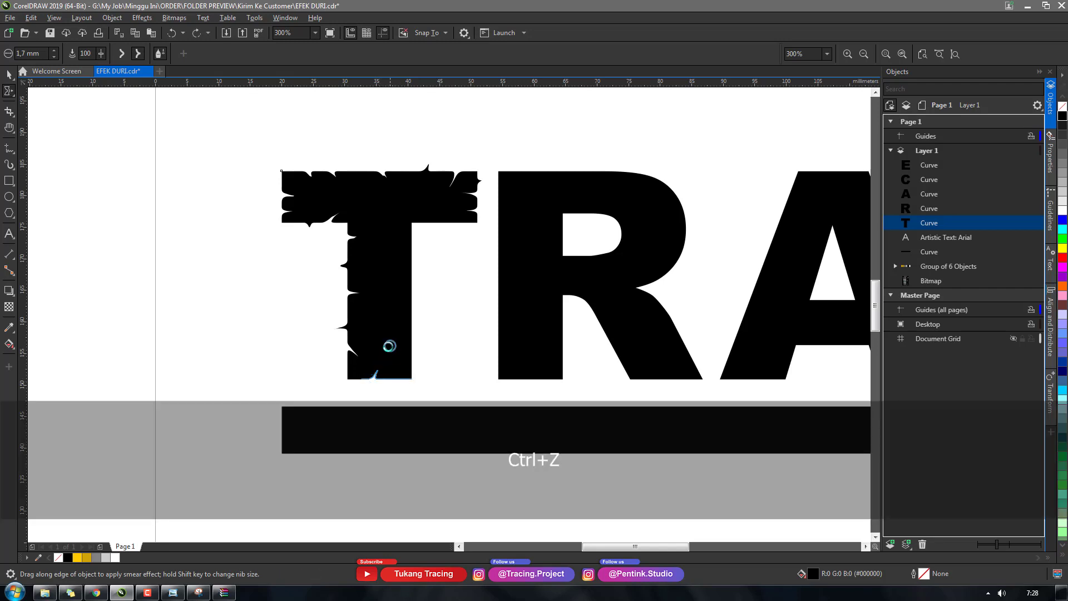
mouse_move(374, 377)
mouse_down()
mouse_move(388, 339)
mouse_move(379, 366)
mouse_up()
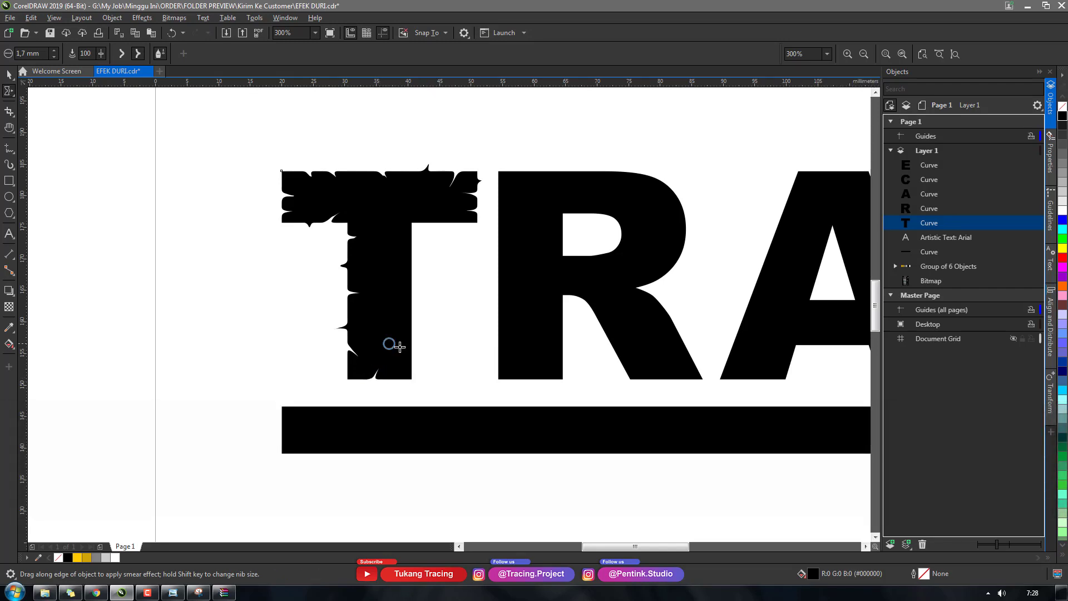
Step: Smear a notch and a small thorn on the lower right edge of the T's stem, and extend the thorn on the crossbar's right end
drag(416, 334, 397, 348)
drag(406, 304, 423, 296)
key(ctrl+z)
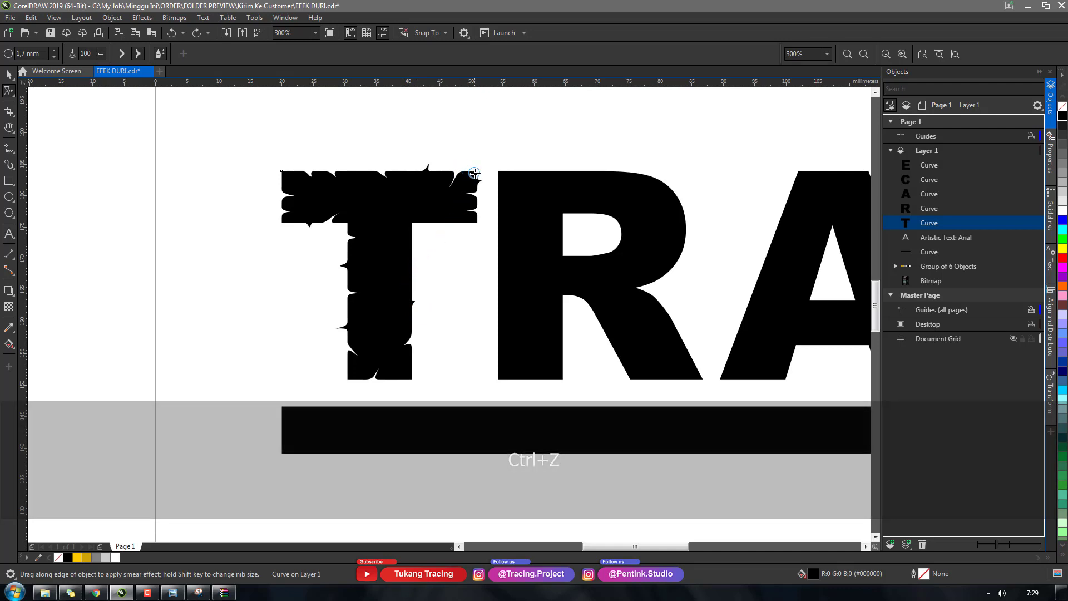
key(ctrl+z)
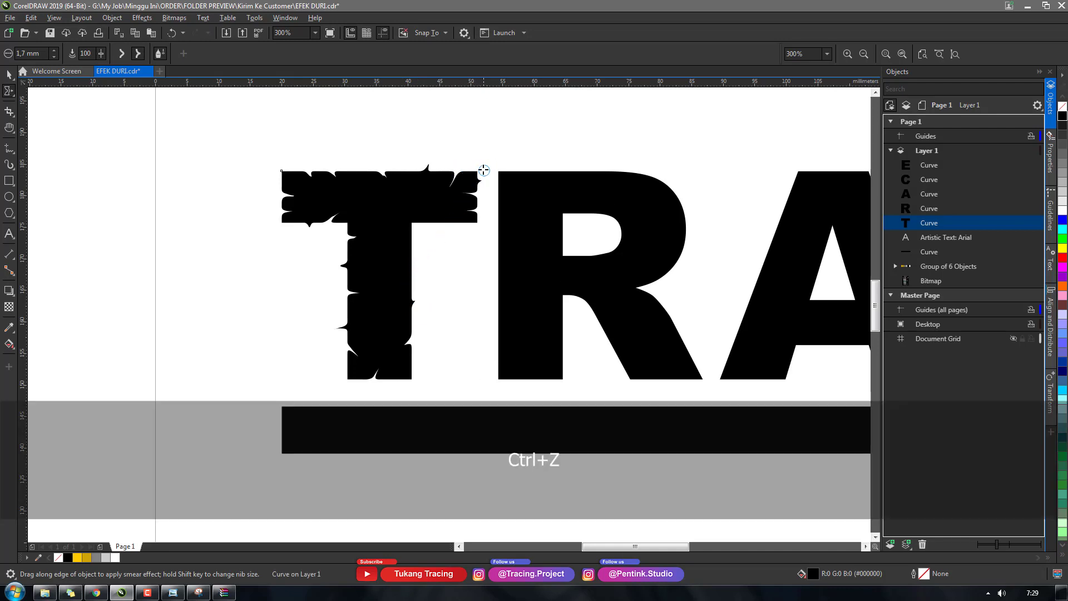
drag(476, 180, 483, 179)
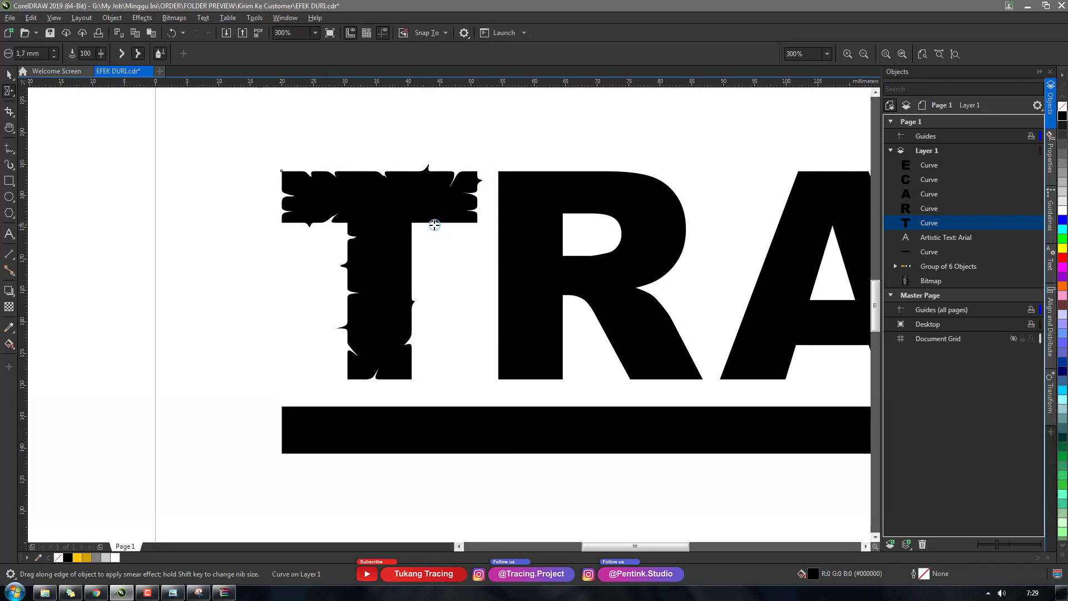
Step: Smear a thorn and notch on the stem's upper right edge, notches into both inner corners, and thorns on the crossbar's top and left end
key(space)
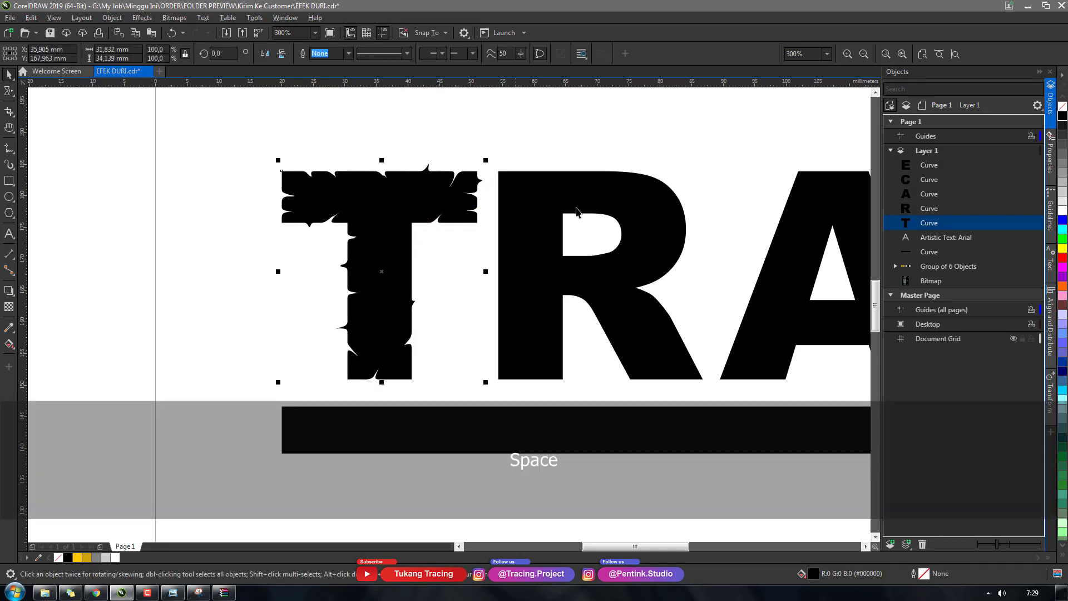
scroll(305, 258, down, 2)
scroll(437, 304, down, 2)
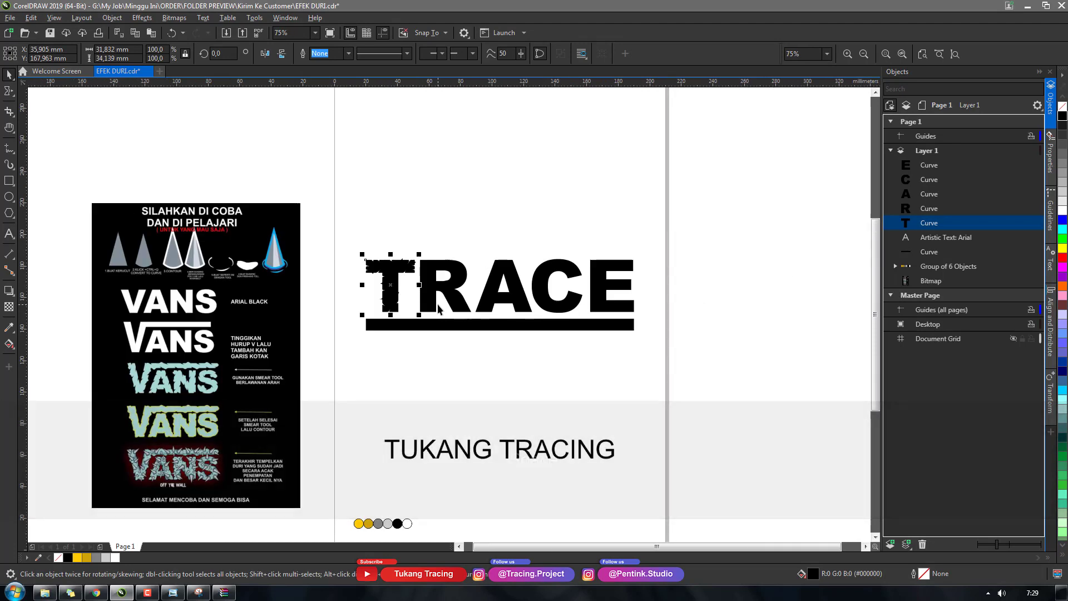
scroll(417, 274, up, 6)
scroll(362, 262, down, 4)
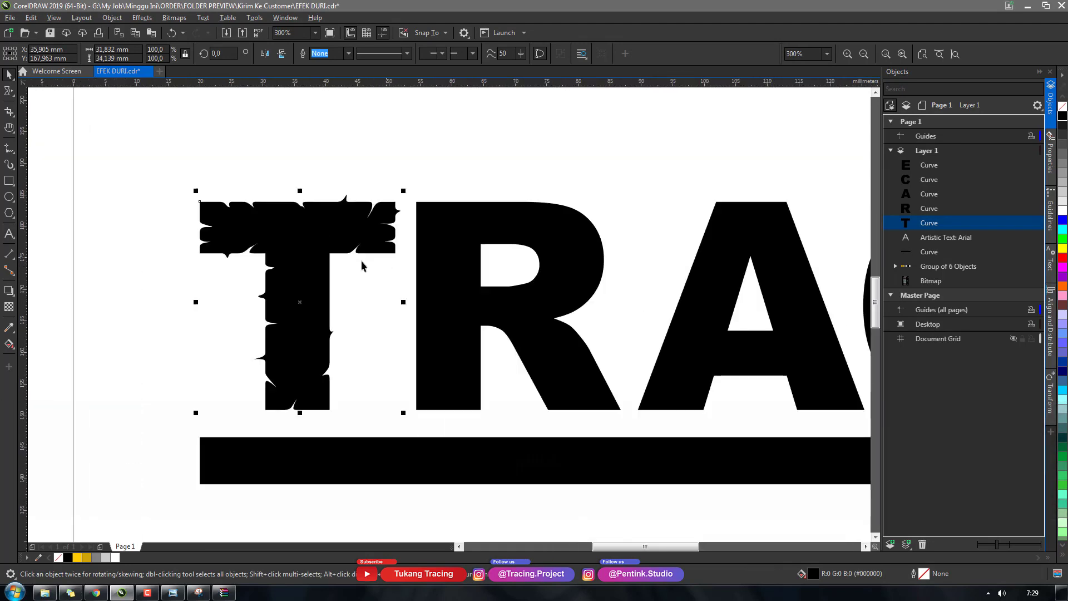
scroll(320, 270, up, 4)
click(11, 98)
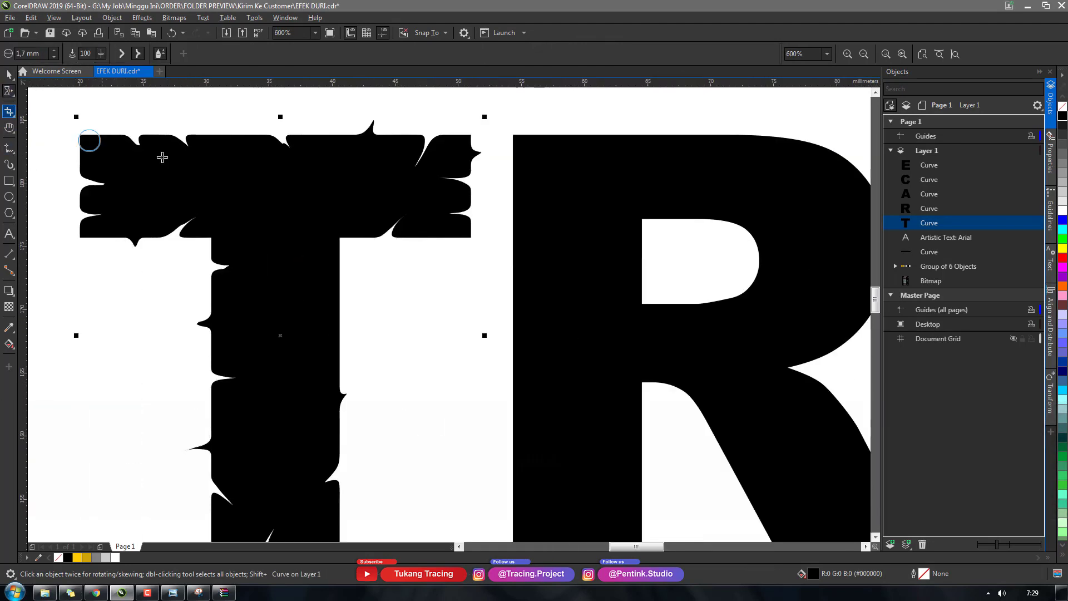
drag(339, 274, 350, 274)
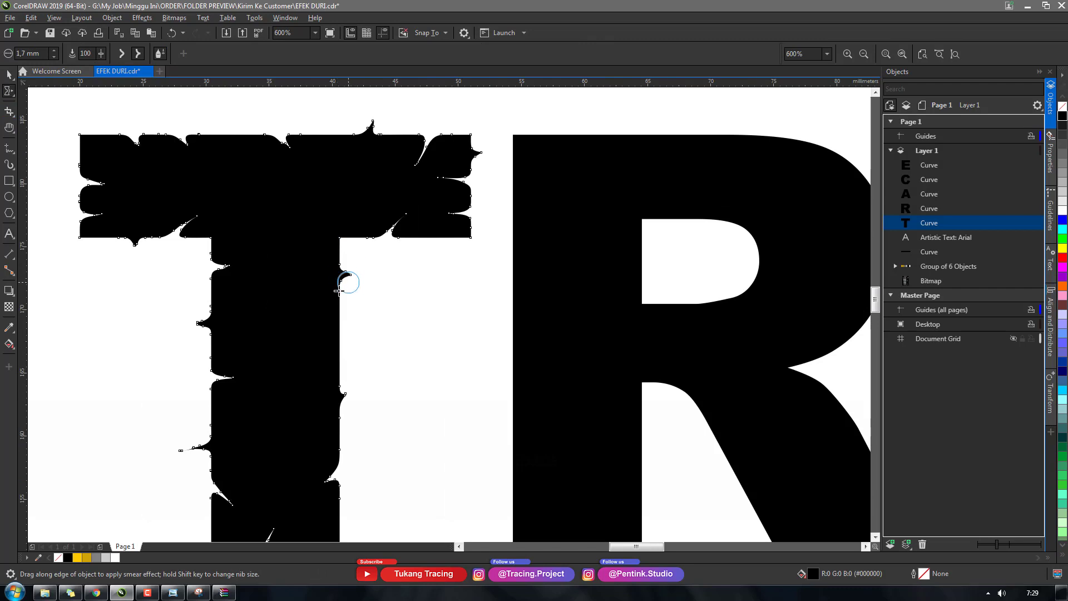
drag(338, 321, 315, 321)
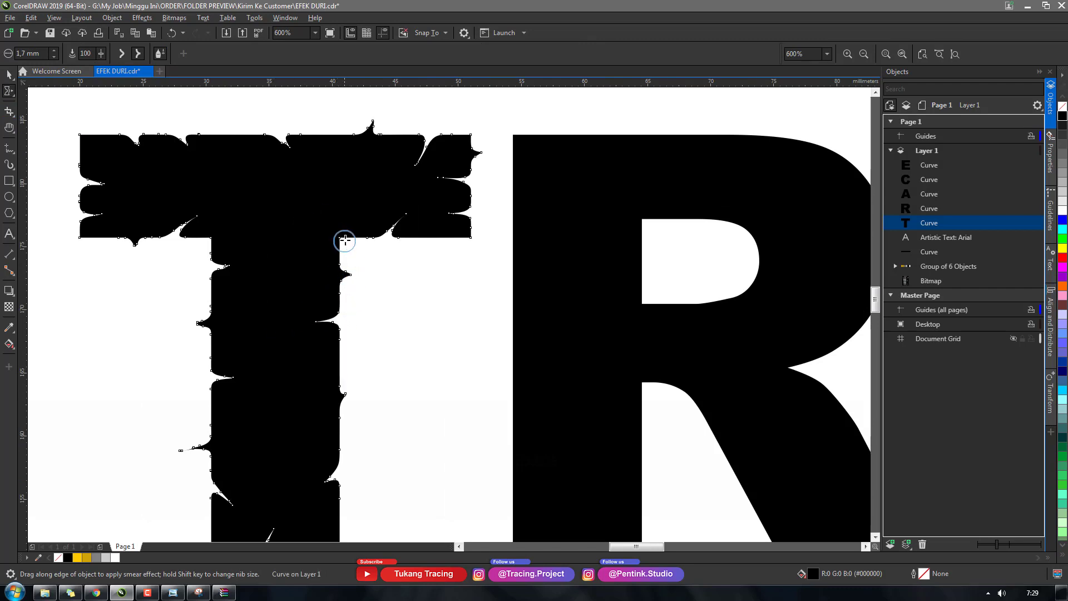
drag(343, 235, 326, 217)
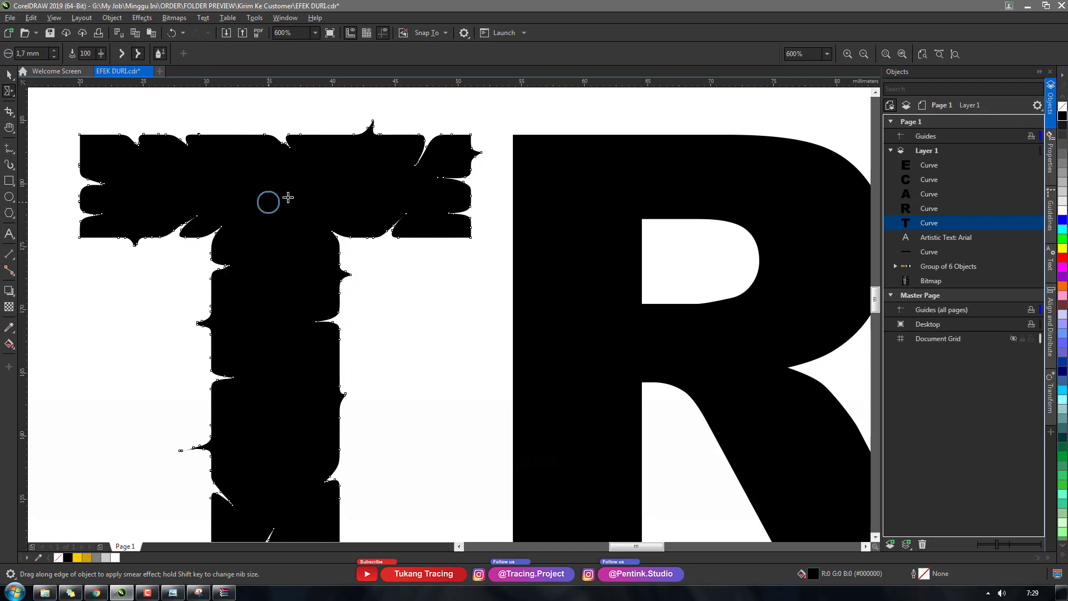
drag(251, 124, 252, 125)
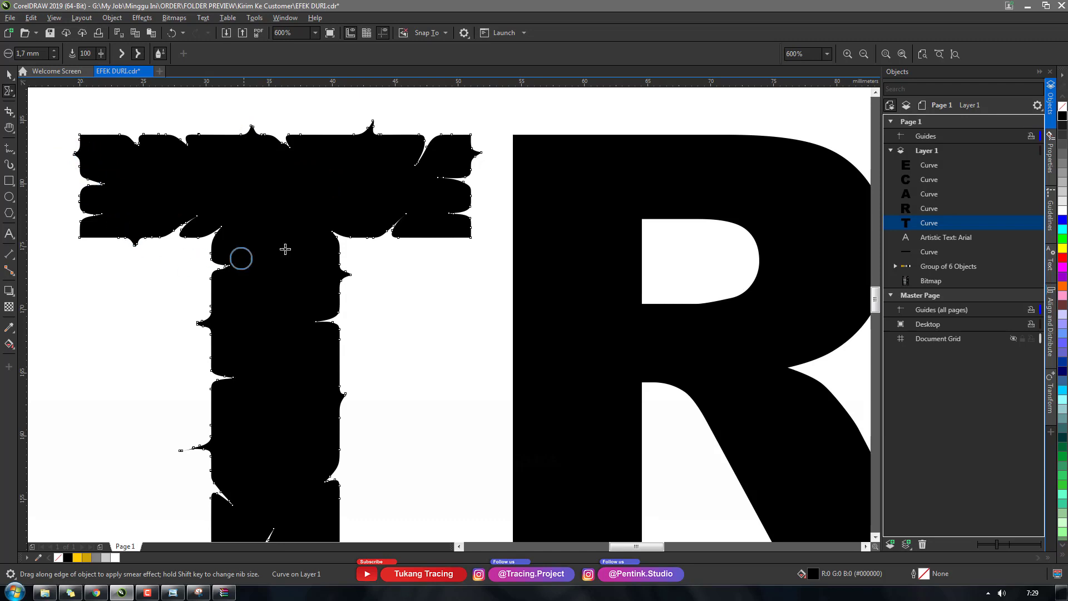
Step: Examine the smeared T within the TRACE lettering and compare it with the VANS reference
key(space)
scroll(396, 265, down, 4)
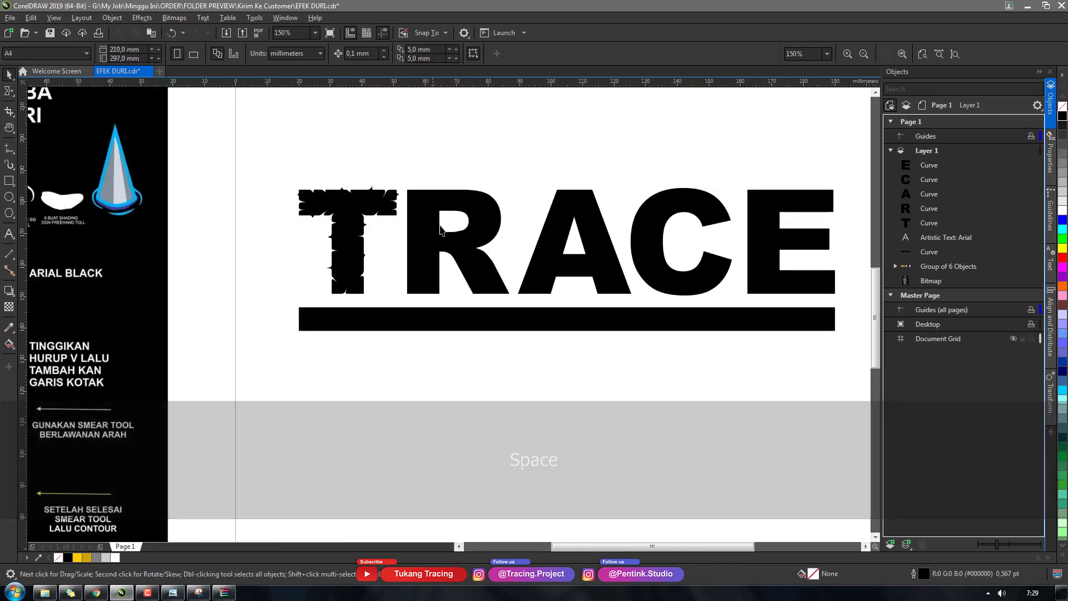
scroll(395, 265, up, 2)
key(h)
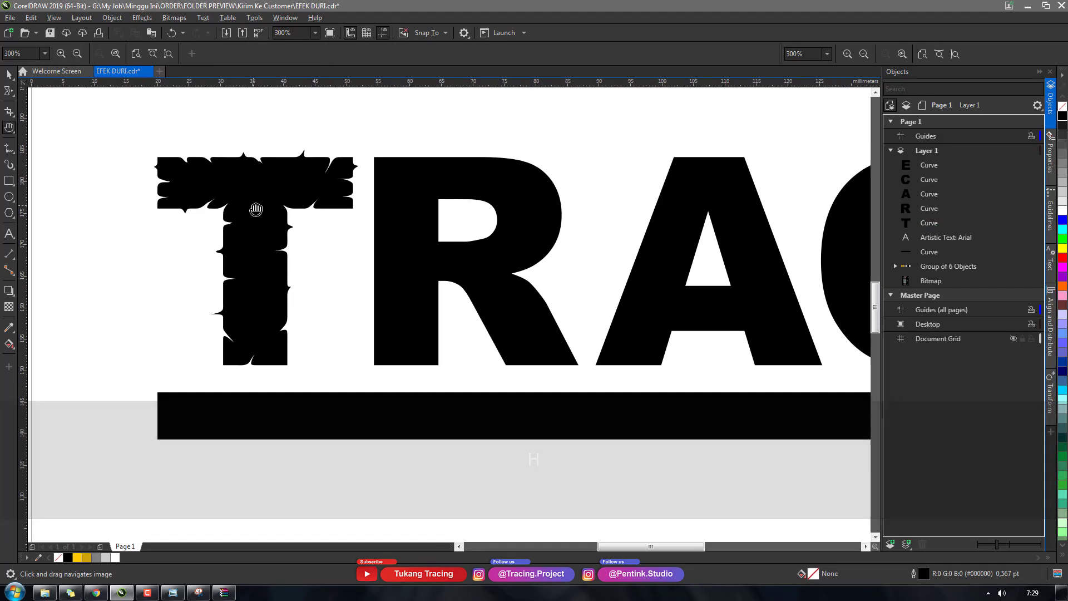
scroll(256, 210, down, 4)
scroll(297, 225, down, 1)
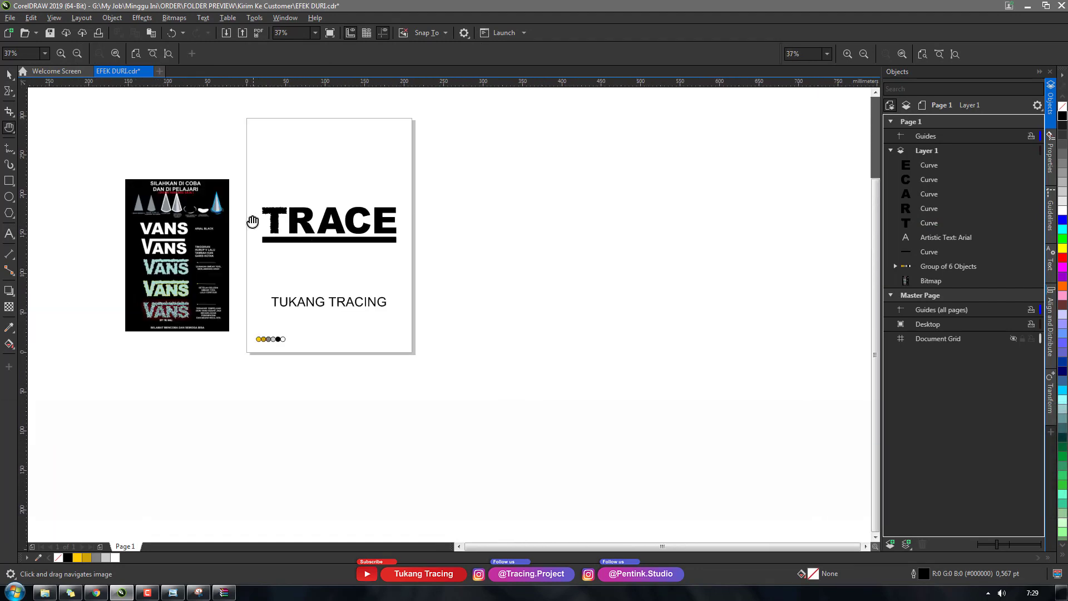
scroll(173, 230, up, 1)
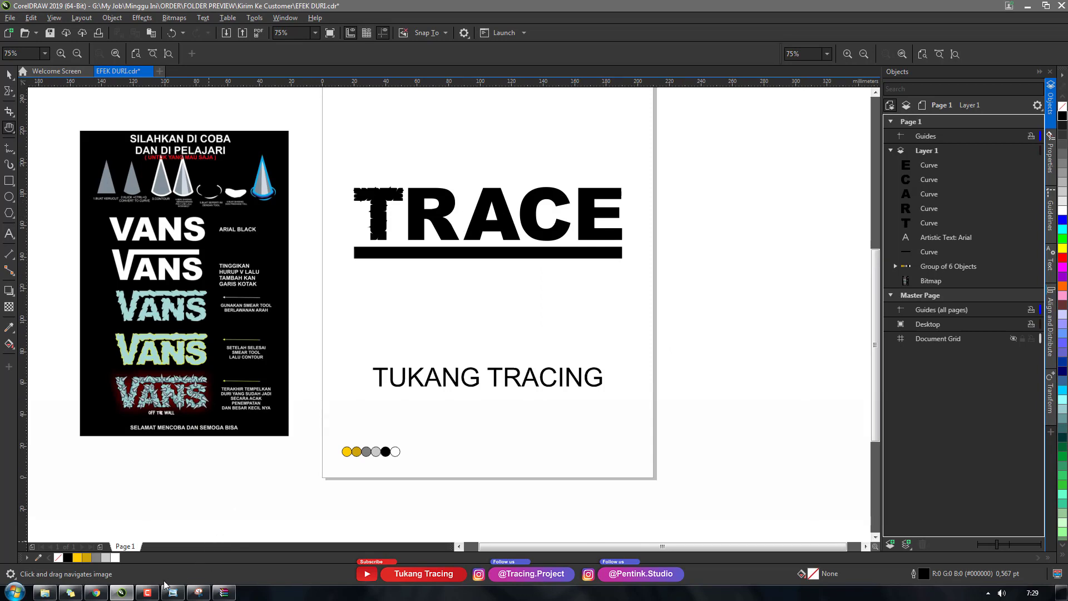
click(173, 592)
click(1016, 540)
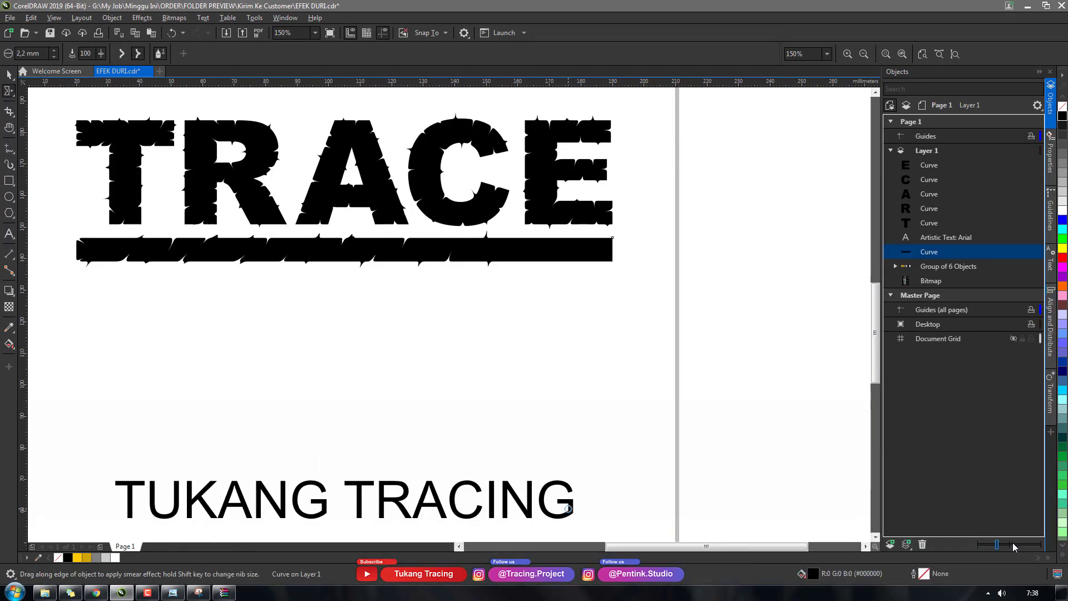
scroll(345, 161, down, 1)
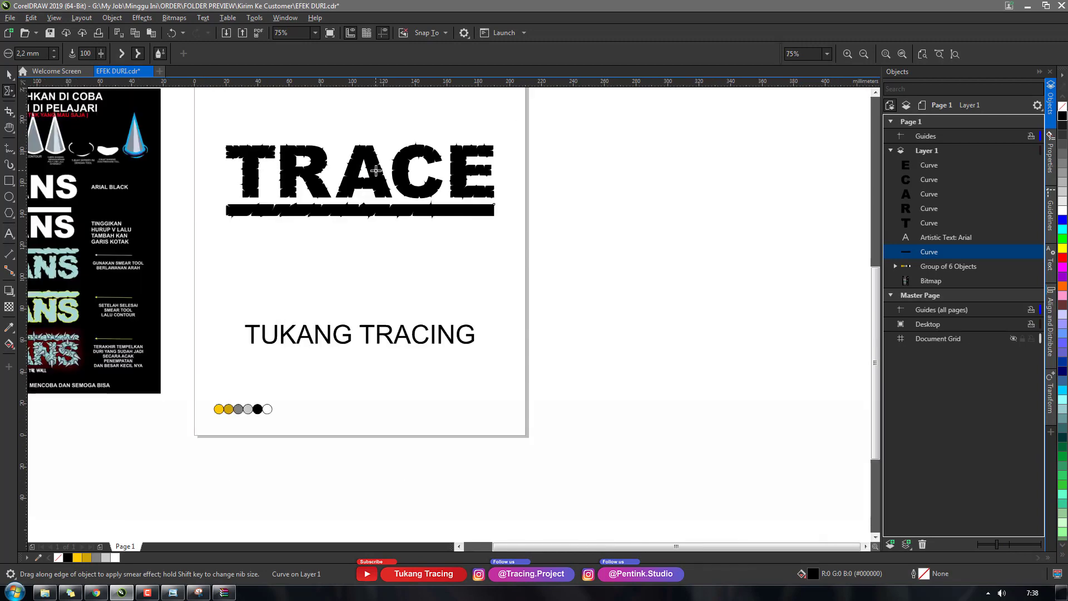
scroll(286, 136, up, 1)
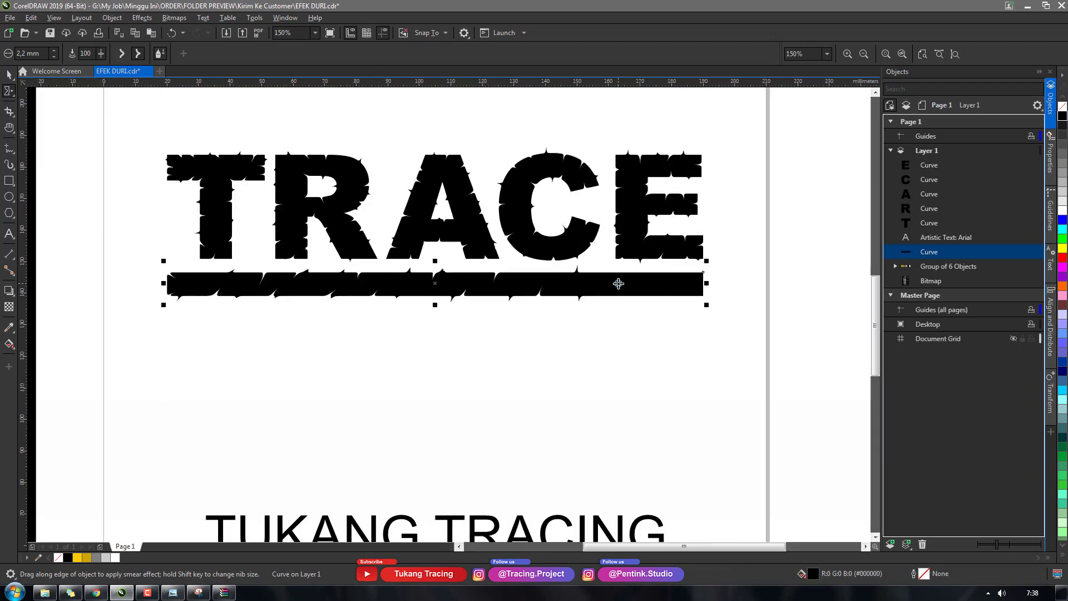
Step: Smear a thorn on the bar's top edge between the A and C, and a notch with a thorn on its bottom edge near the E
scroll(596, 288, up, 1)
drag(417, 263, 422, 234)
drag(417, 274, 431, 234)
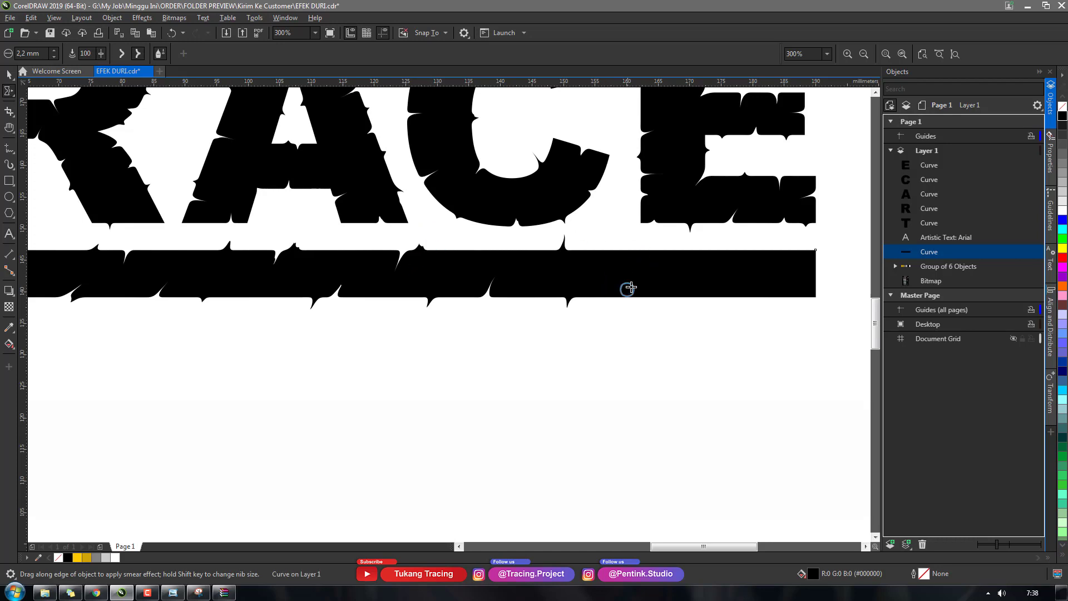
mouse_move(629, 286)
mouse_down()
mouse_move(622, 326)
mouse_move(641, 270)
mouse_up()
key(ctrl+z)
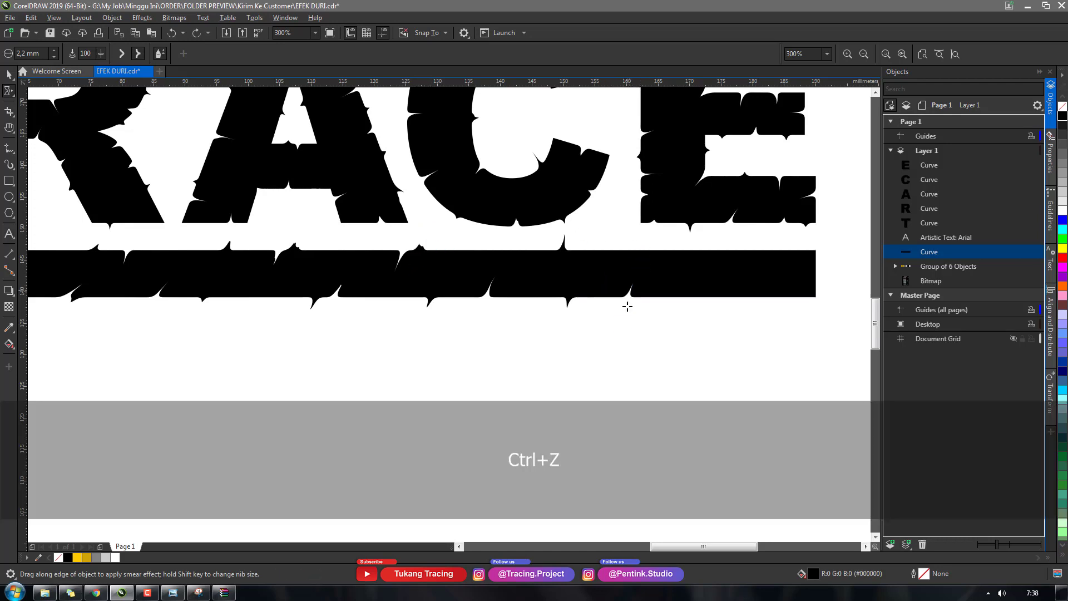
mouse_move(627, 308)
mouse_down()
mouse_move(643, 267)
mouse_move(628, 318)
mouse_up()
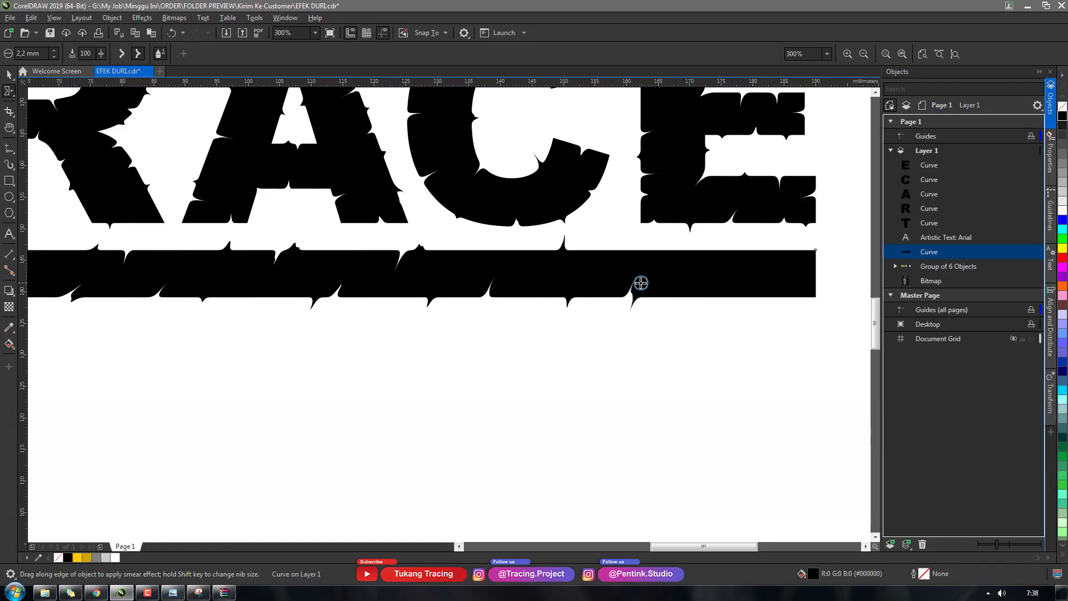
Step: Smear two slanted notches with adjoining upward thorns into the bar's top edge beneath the E
mouse_move(667, 248)
mouse_down()
mouse_move(674, 235)
mouse_move(656, 290)
mouse_up()
drag(749, 245, 734, 275)
mouse_move(750, 240)
mouse_down()
mouse_move(742, 260)
mouse_move(758, 238)
mouse_up()
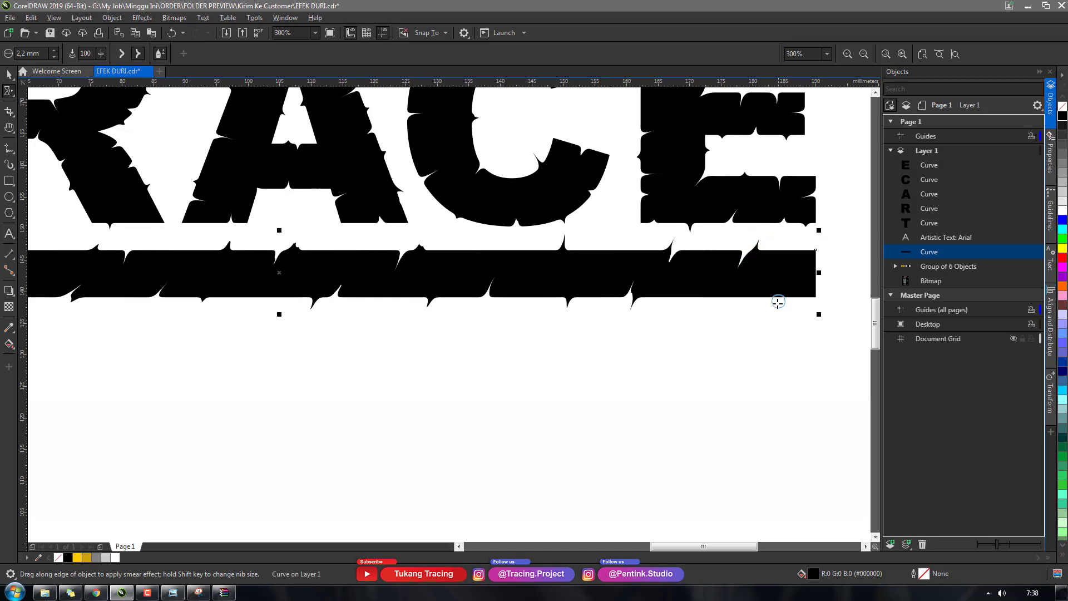
Step: Smear a notch and thorn on the bar's bottom edge near its right end, and shape that end with a corner thorn and a notch
mouse_move(777, 300)
mouse_down()
mouse_move(788, 268)
mouse_move(777, 304)
mouse_move(788, 275)
mouse_move(755, 316)
mouse_up()
key(ctrl+z)
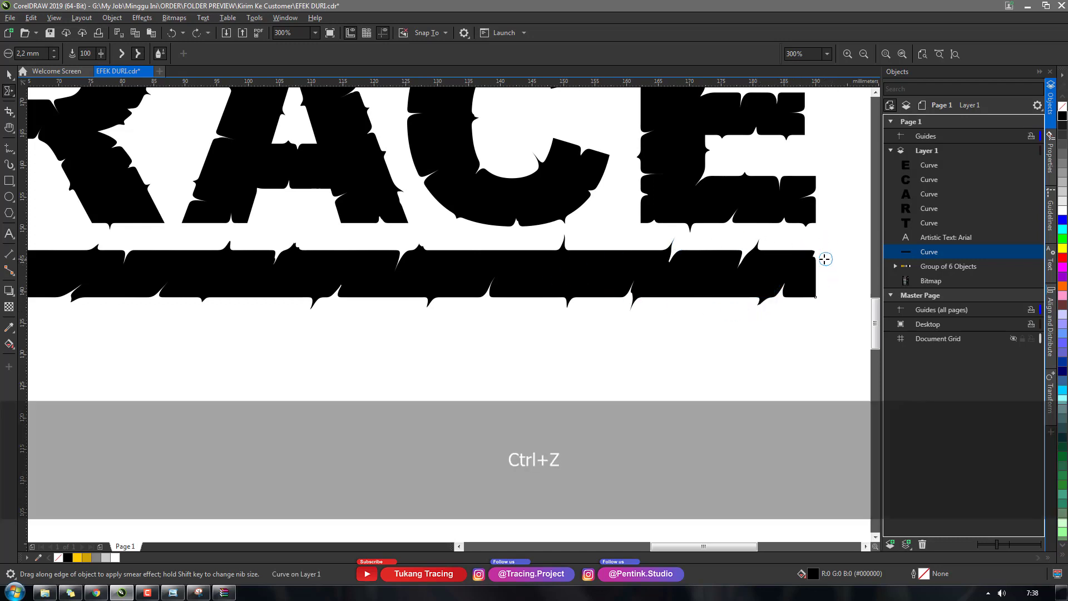
drag(808, 261, 829, 234)
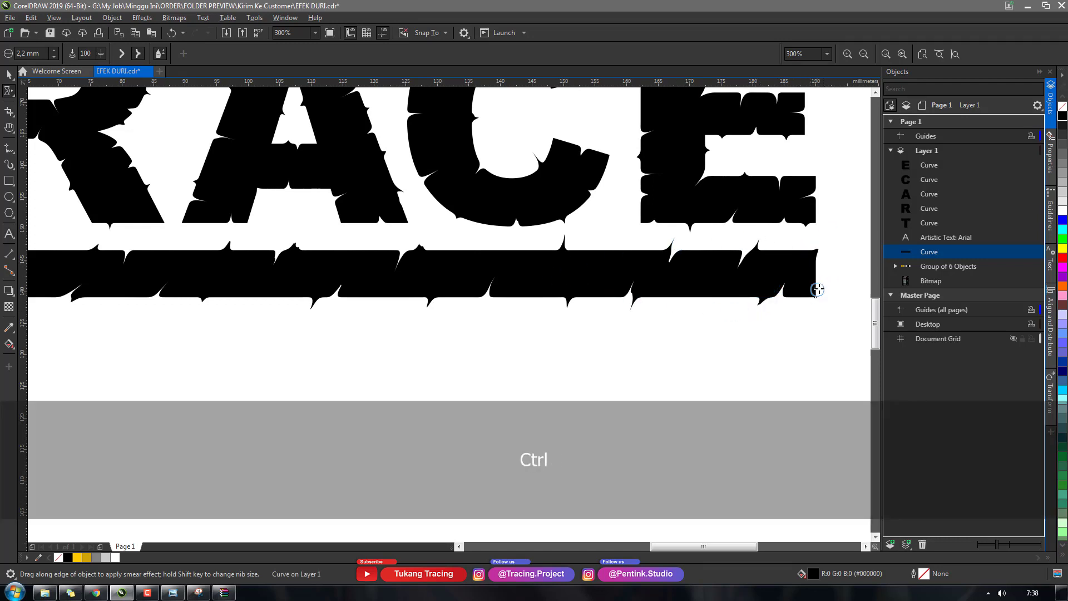
drag(819, 287, 797, 267)
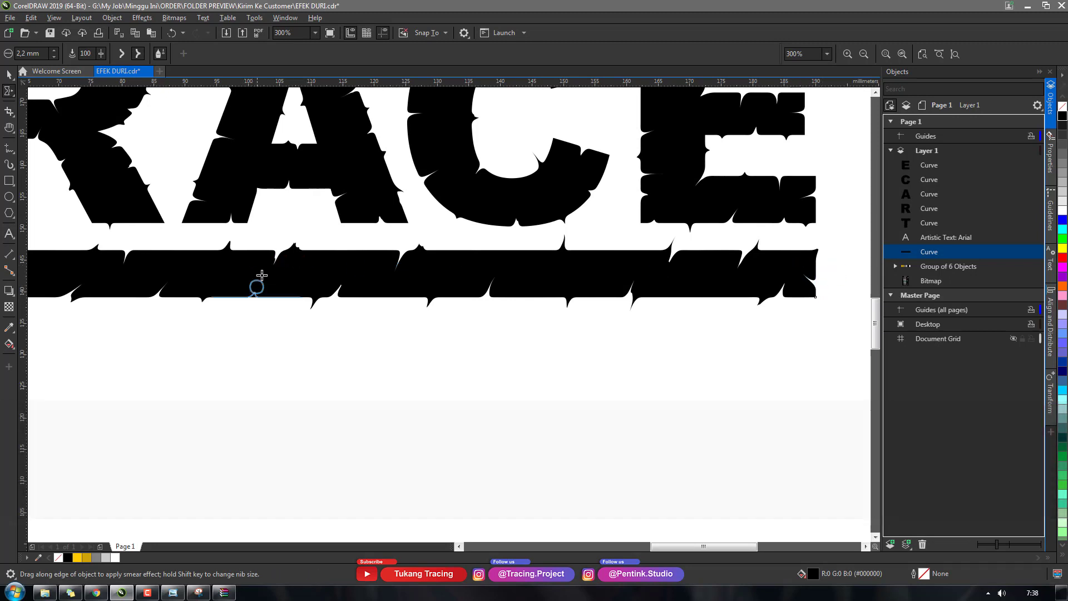
Step: Leave the Smear tool, deselect the bar and save the document
key(space)
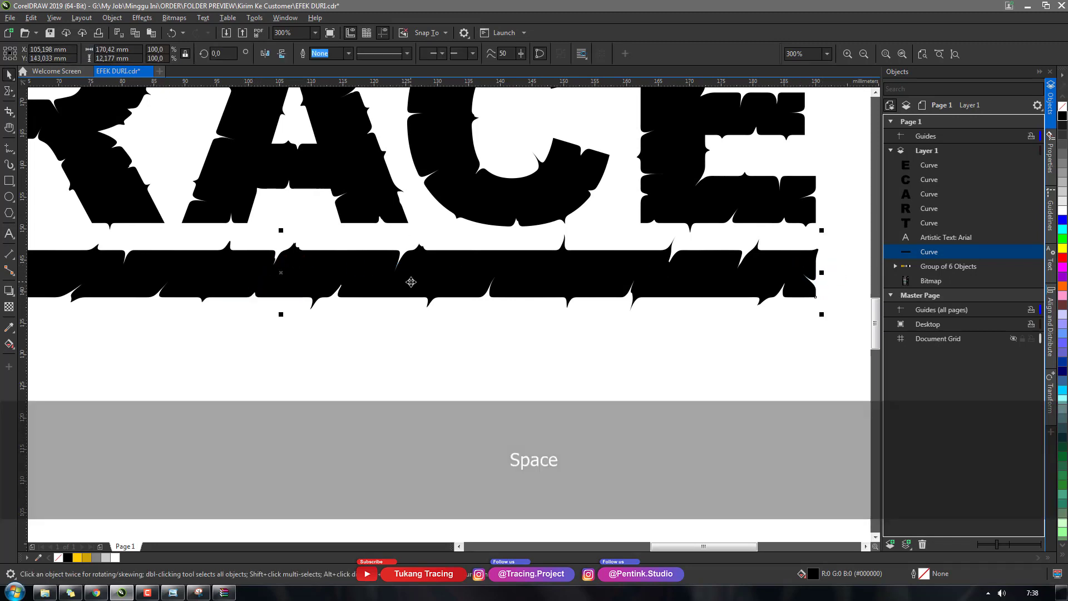
scroll(411, 282, down, 2)
click(444, 320)
scroll(444, 312, down, 1)
scroll(337, 304, up, 1)
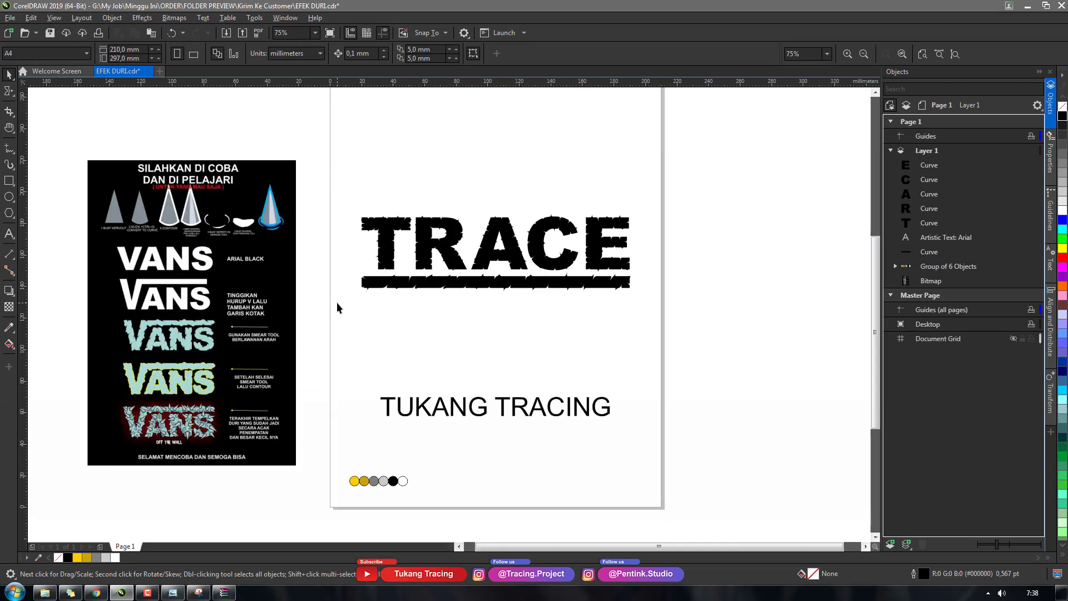
key(ctrl+s)
Step: Trim the ragged thorn off the bar's top edge beneath the A with a temporary rectangle about 13.6 × 4.3 mm
scroll(489, 277, up, 1)
scroll(489, 278, up, 2)
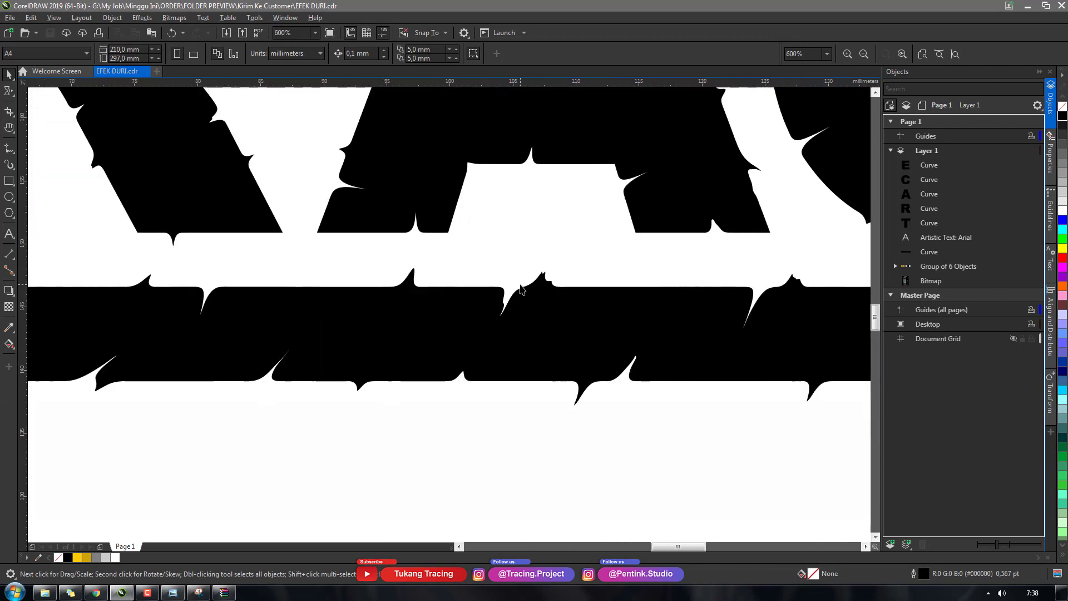
click(550, 284)
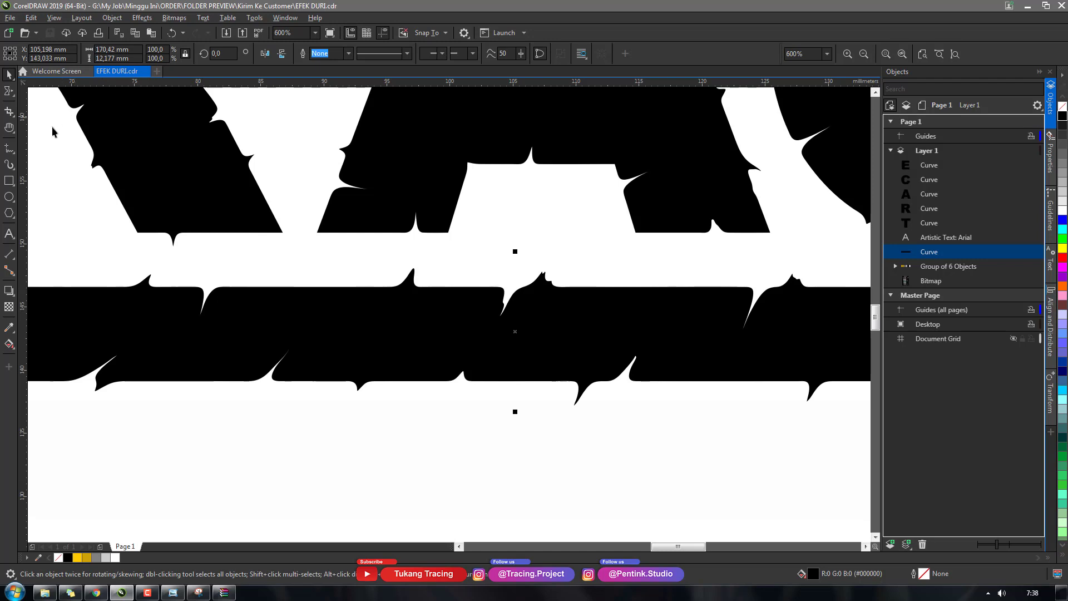
key(F6)
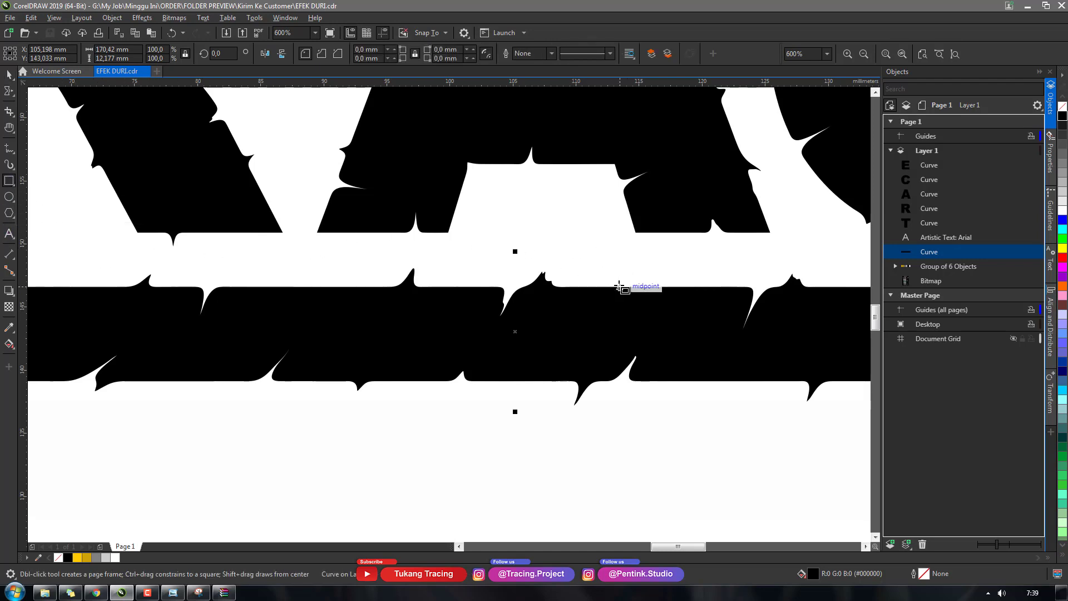
drag(619, 286, 452, 235)
key(space)
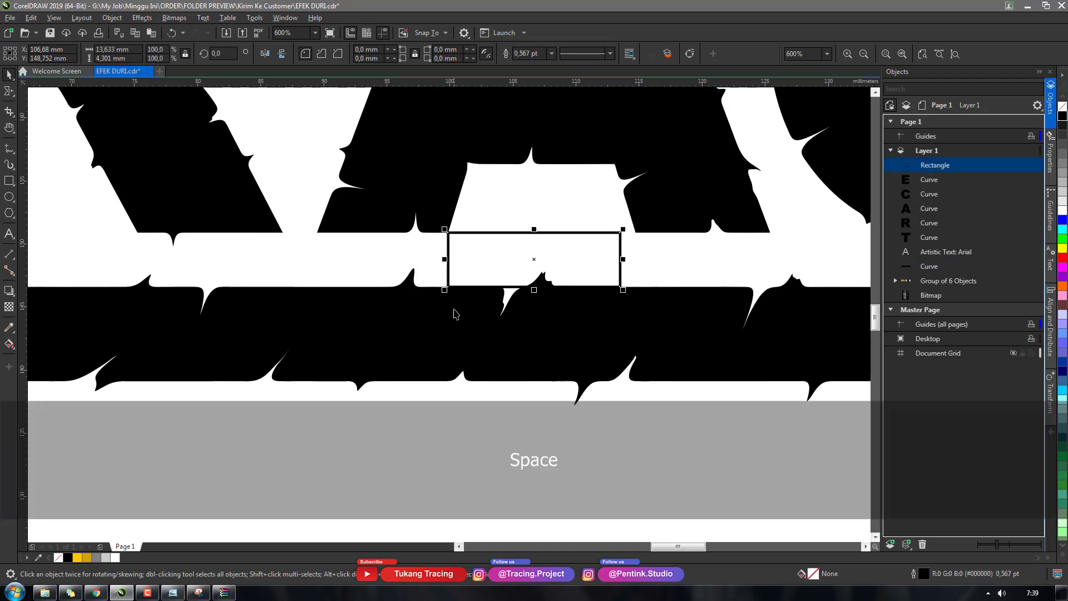
shift+click(456, 287)
click(341, 59)
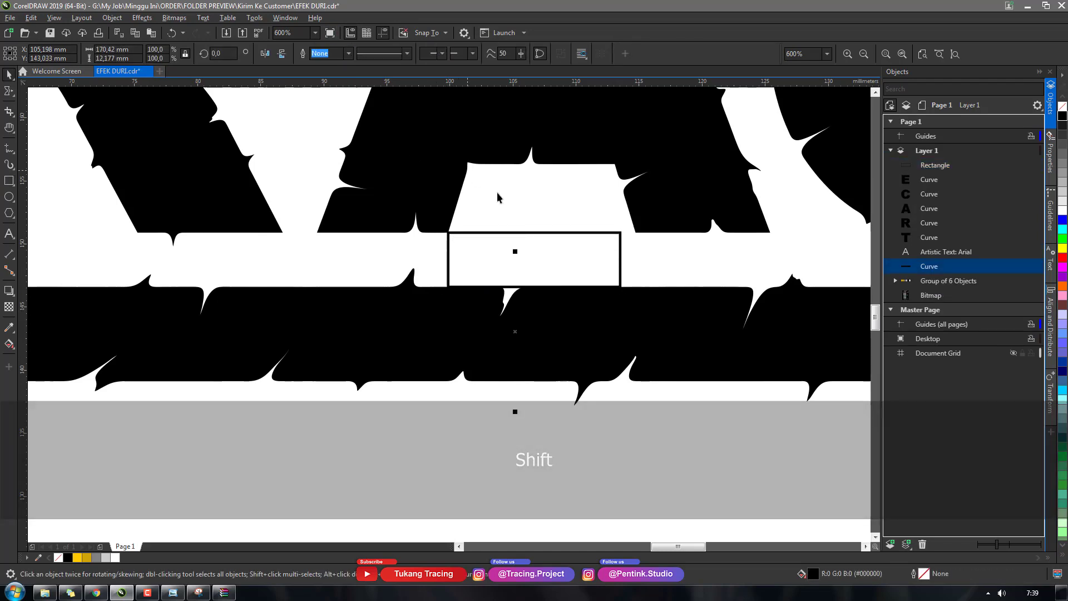
key(Delete)
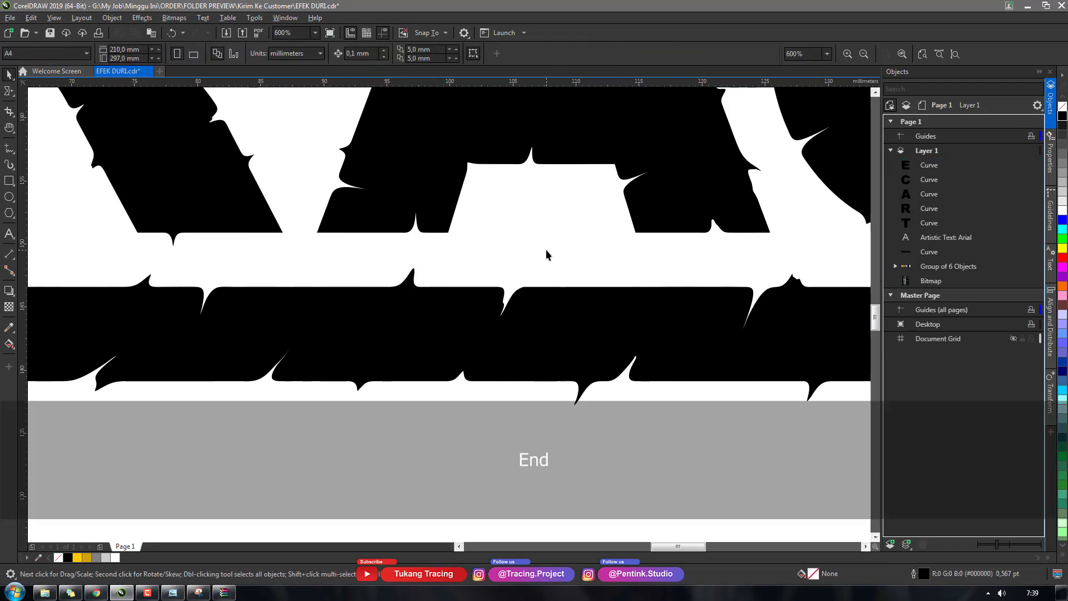
Step: Fill the notch in the bar's top edge beneath the A by welding on a rectangle about 8.4 × 3.9 mm
click(541, 314)
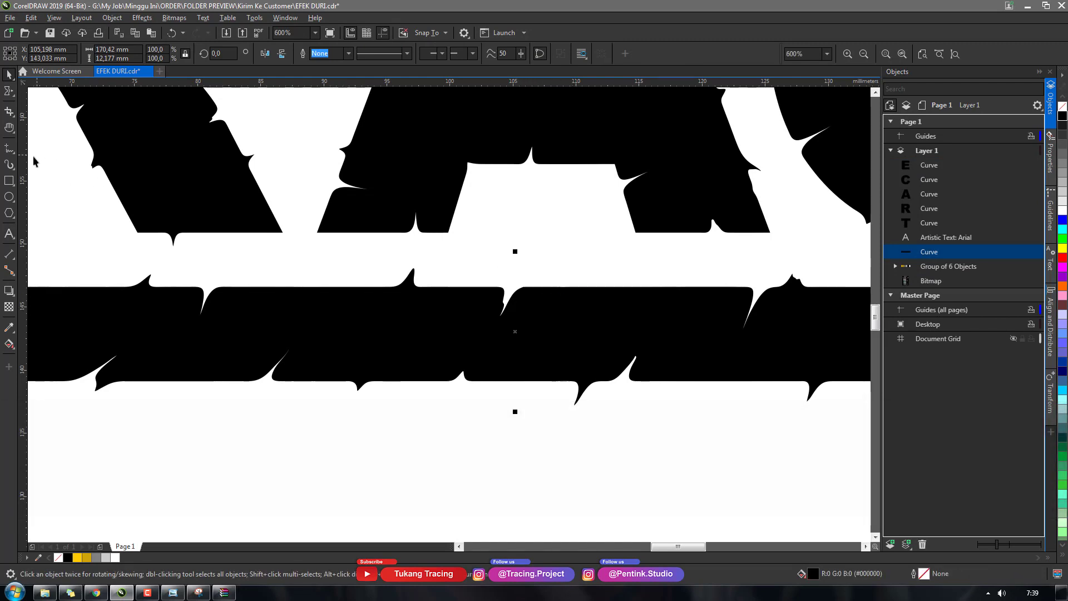
click(8, 182)
drag(448, 287, 545, 334)
key(space)
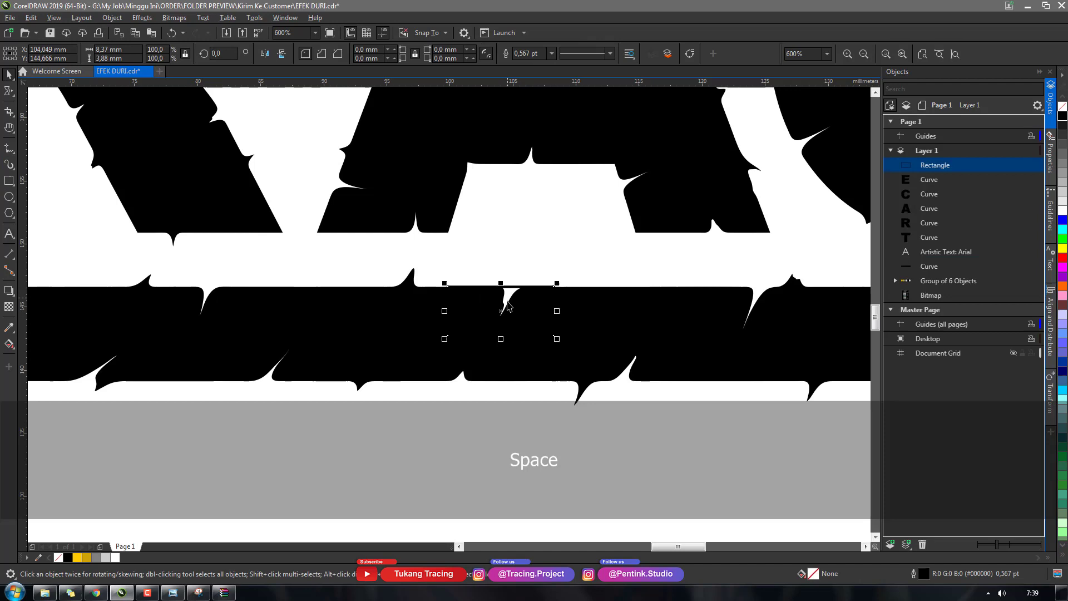
key(shift)
shift+click(581, 307)
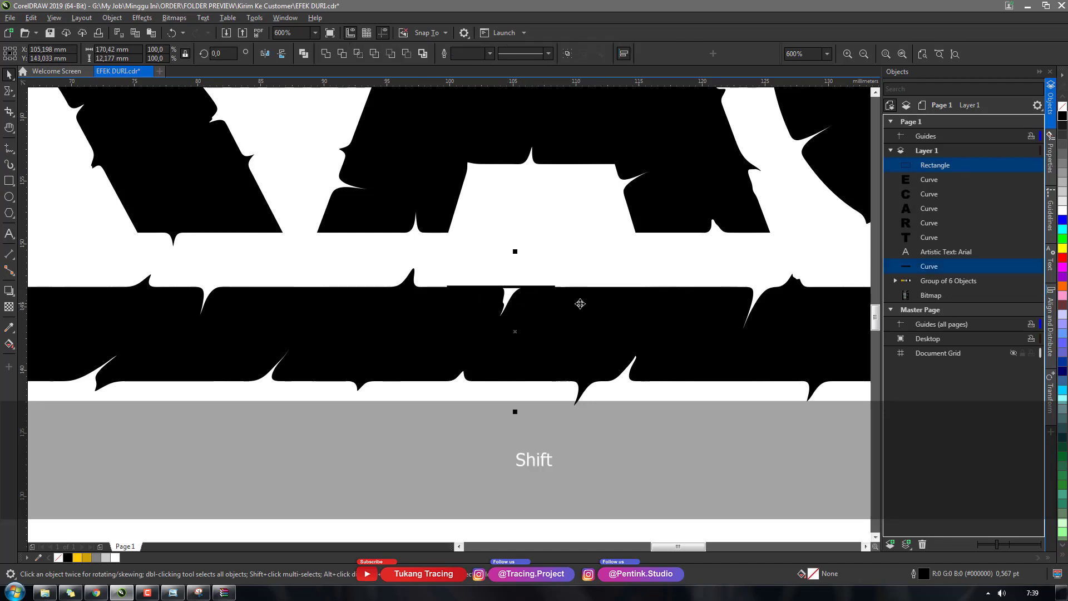
click(328, 57)
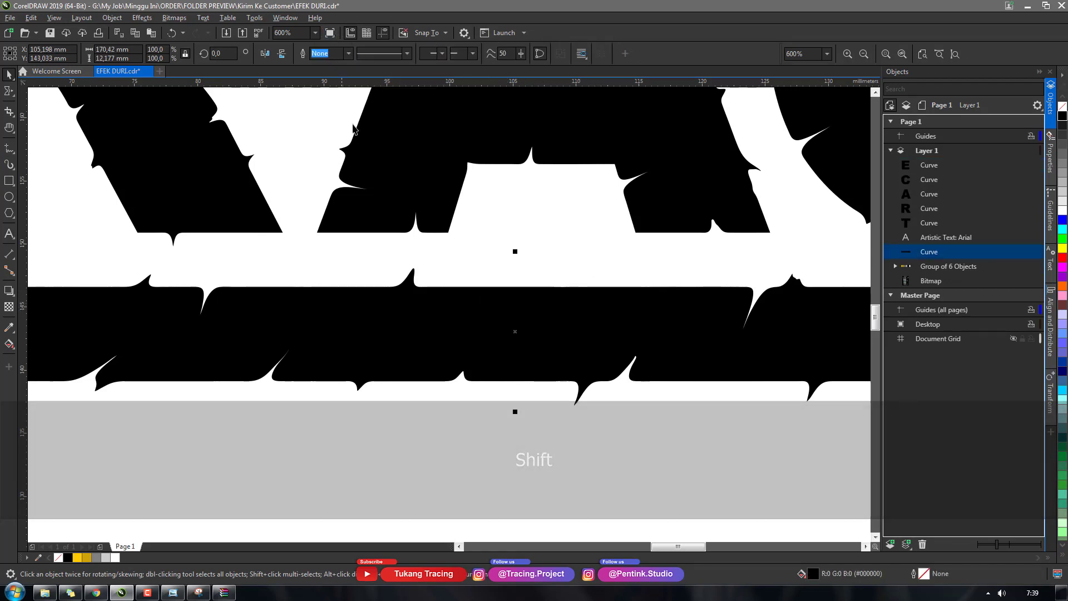
Step: Smear a clean upward thorn with an adjacent downward notch on the bar's repaired top edge beneath the A
click(9, 91)
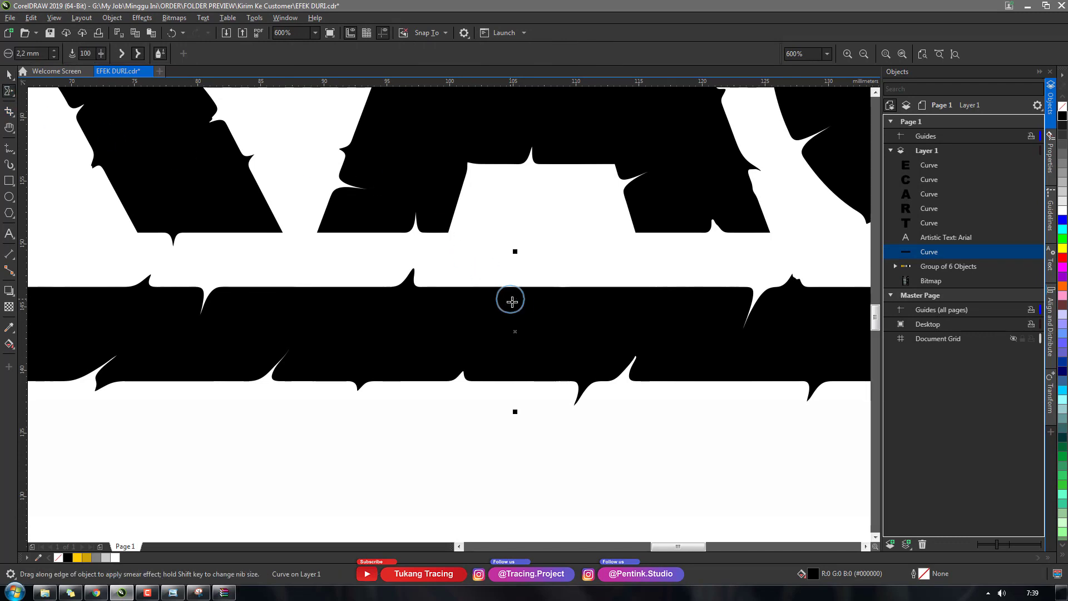
mouse_move(508, 298)
mouse_down()
mouse_move(531, 259)
mouse_move(517, 287)
mouse_move(525, 297)
mouse_move(537, 280)
mouse_move(517, 348)
mouse_up()
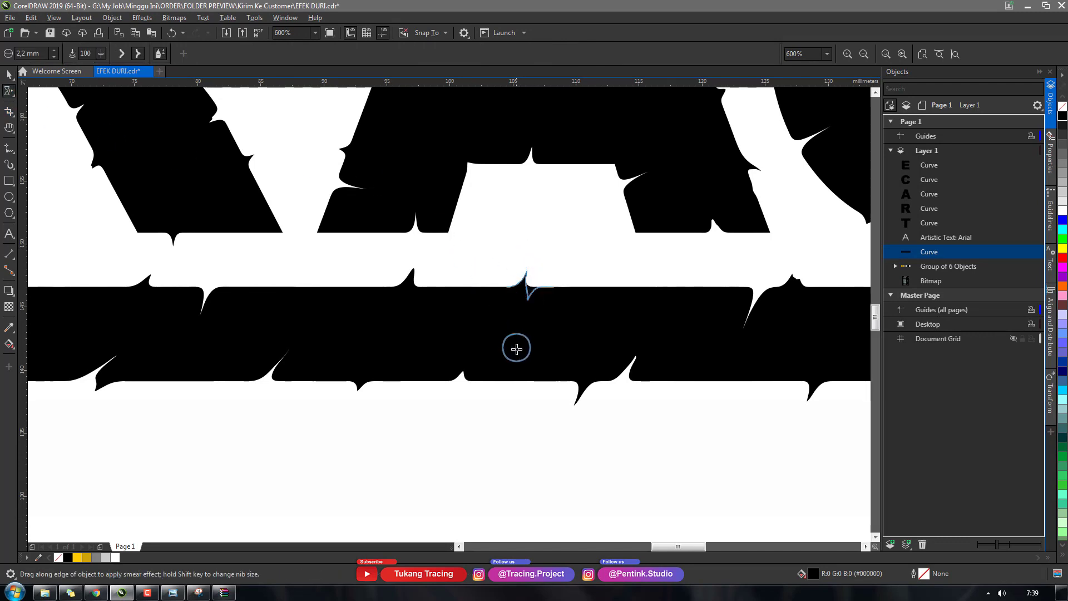
drag(538, 274, 515, 349)
key(space)
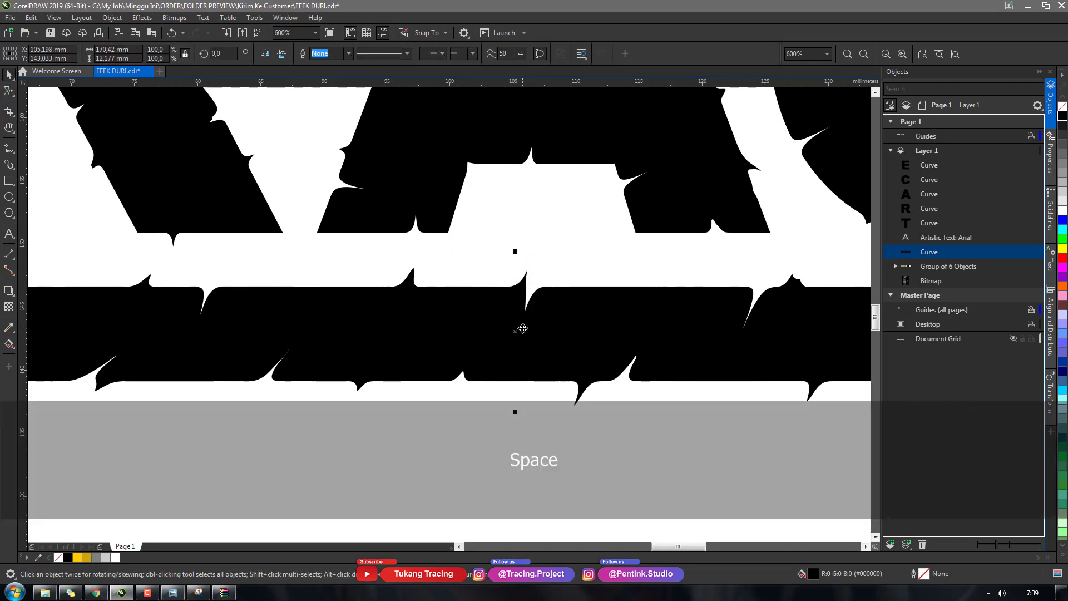
Step: Trim the ragged thorn off the bar's top edge between the A and C with a temporary rectangle, removing the rectangle after use
scroll(522, 328, down, 3)
scroll(606, 334, up, 3)
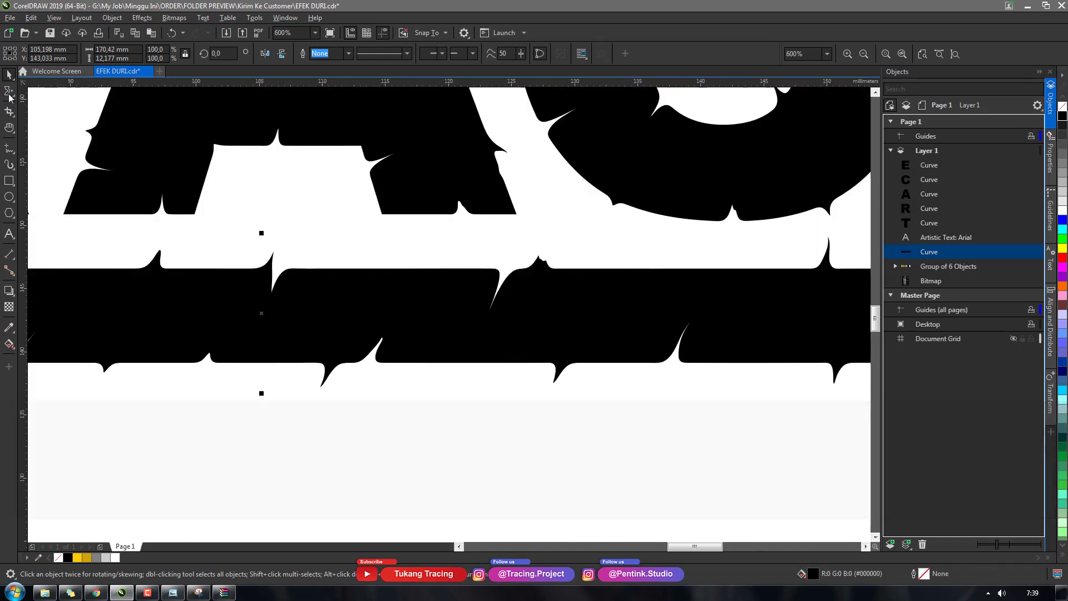
click(11, 165)
click(14, 179)
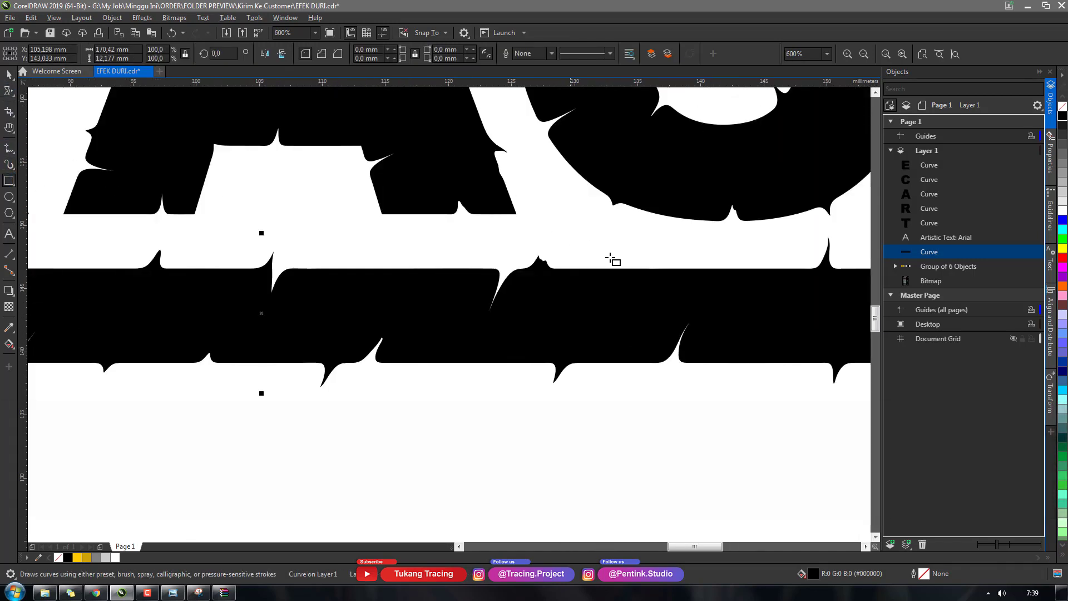
drag(611, 268, 443, 223)
key(space)
shift+click(459, 284)
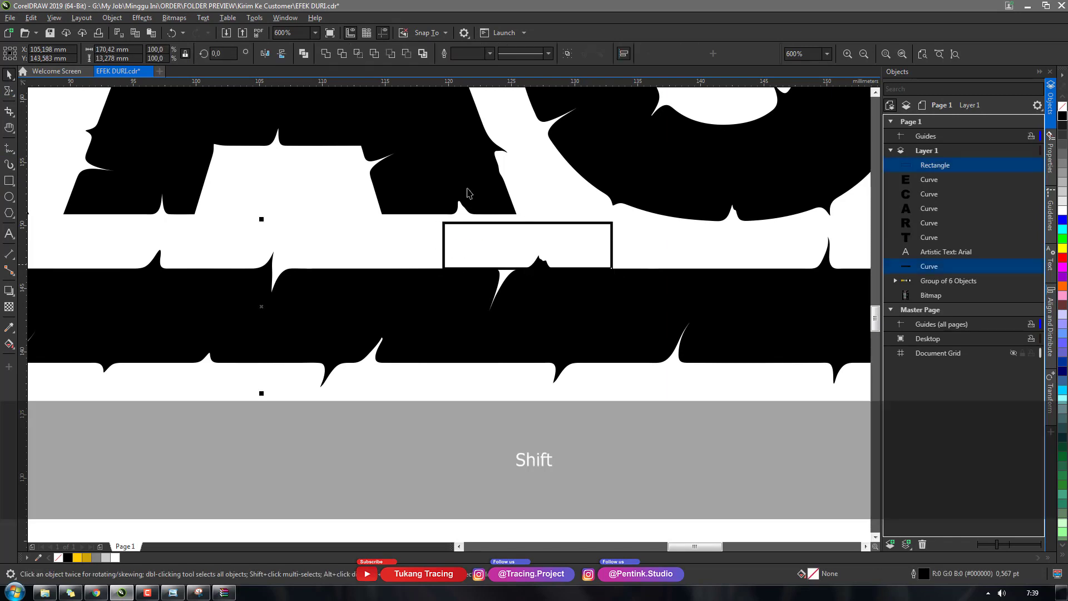
click(342, 54)
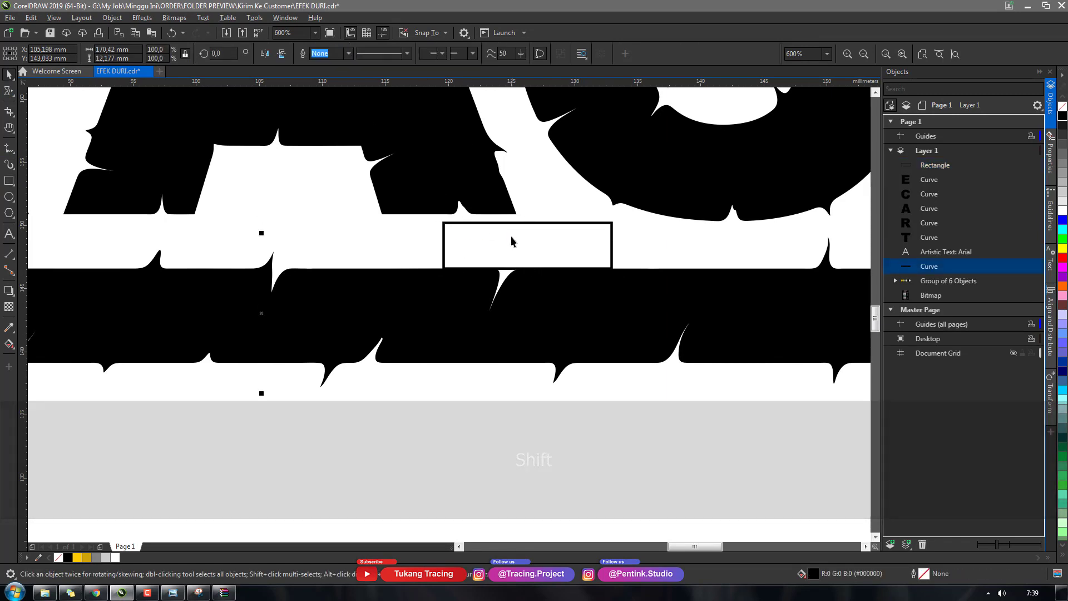
click(512, 238)
key(Delete)
scroll(509, 240, down, 3)
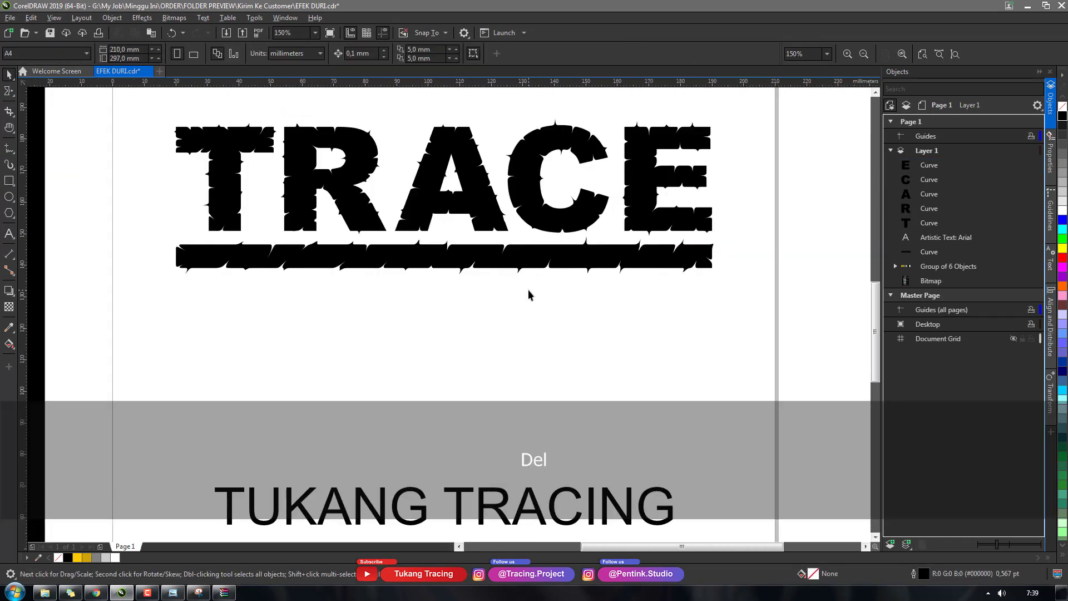
Step: Group the five TRACE letters and the bar into one object
scroll(400, 279, up, 2)
scroll(399, 282, up, 1)
scroll(399, 284, down, 3)
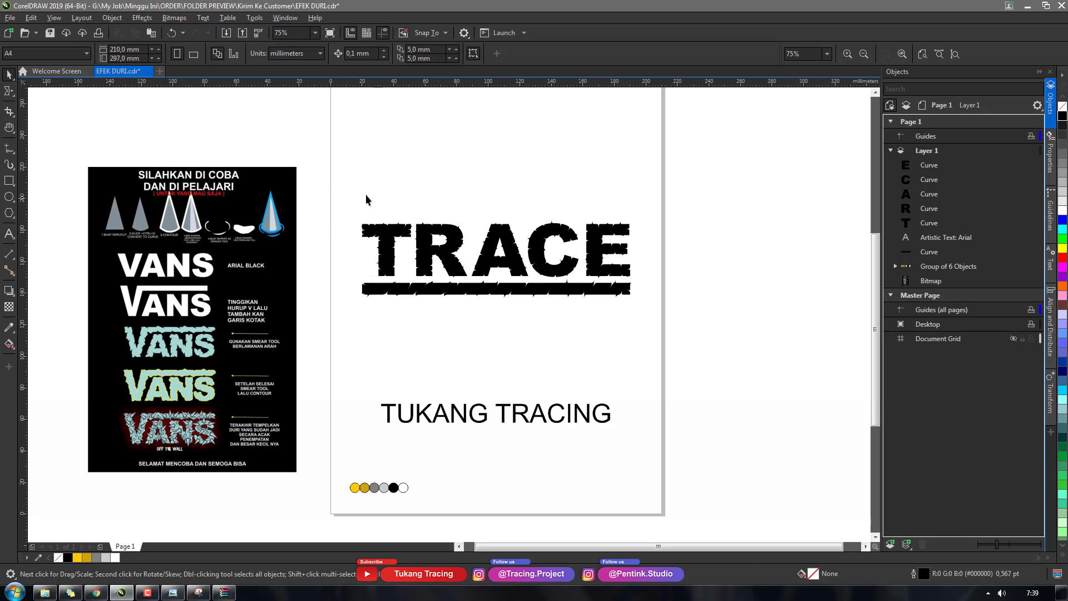
drag(687, 345, 668, 366)
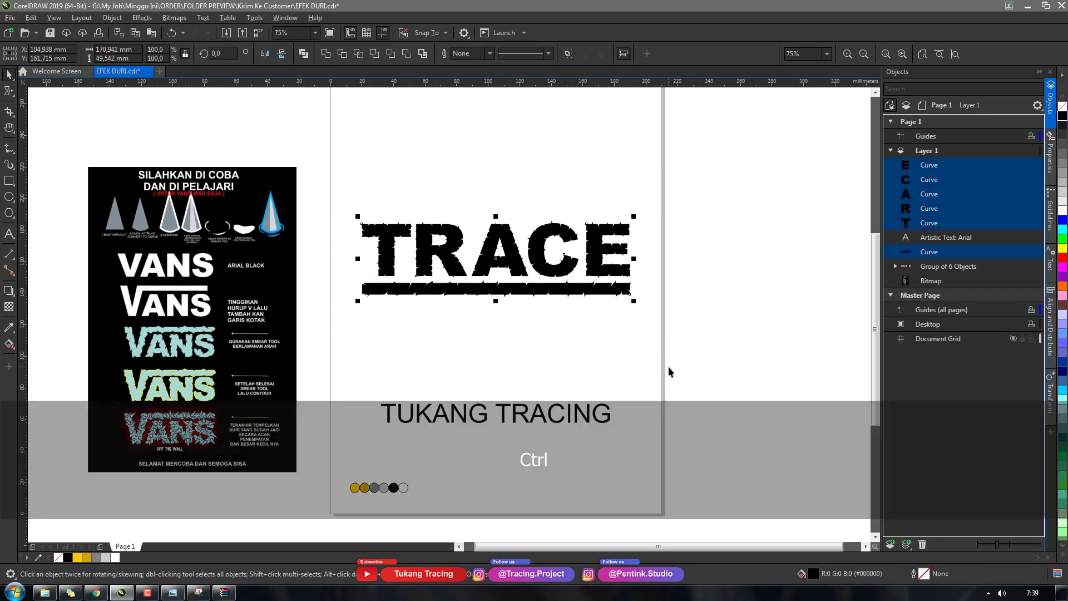
key(ctrl+g)
Step: Examine the reference image's cone steps, contoured VANS lettering and final spiked version
drag(519, 358, 493, 310)
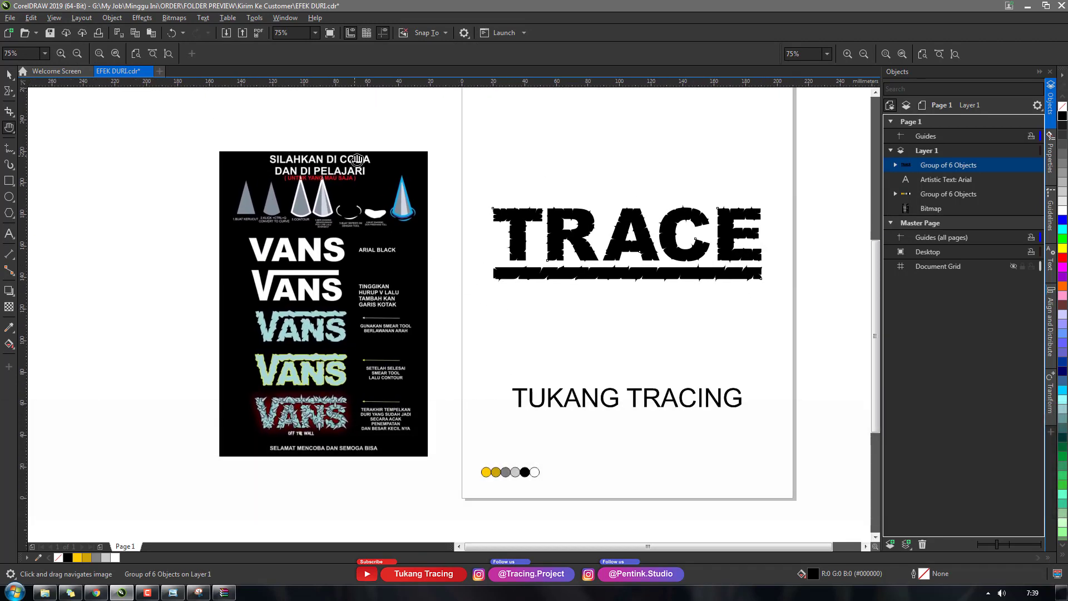
scroll(290, 188, up, 2)
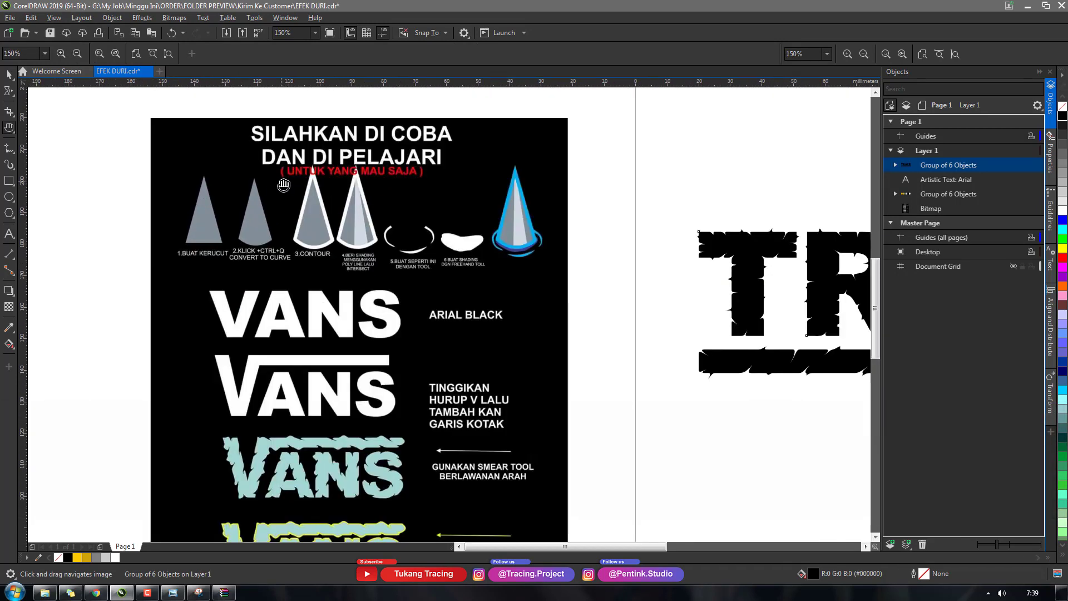
scroll(284, 185, down, 2)
scroll(326, 412, up, 2)
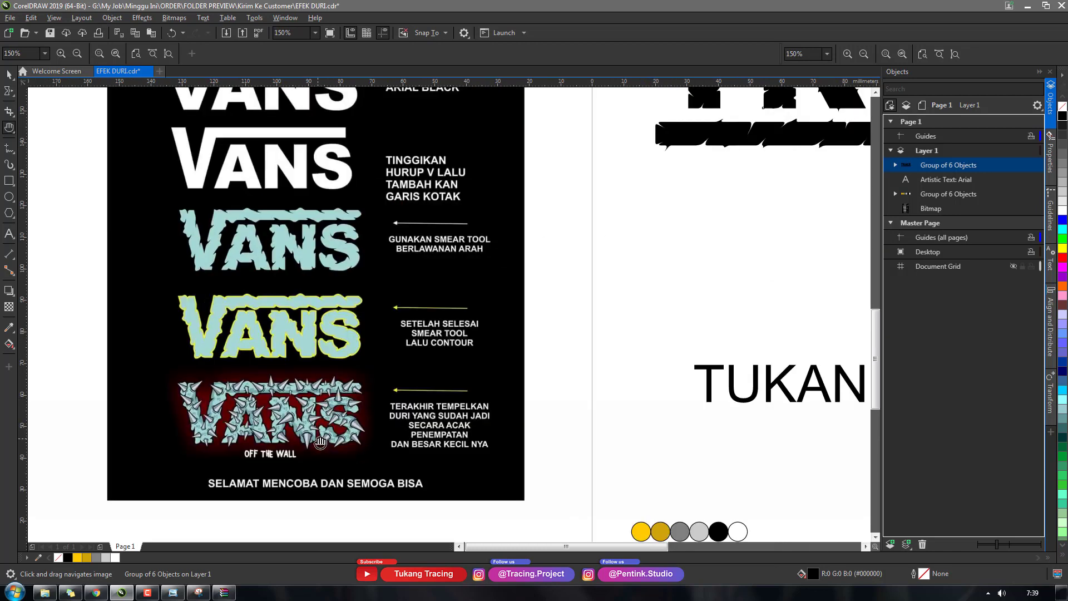
scroll(320, 442, up, 2)
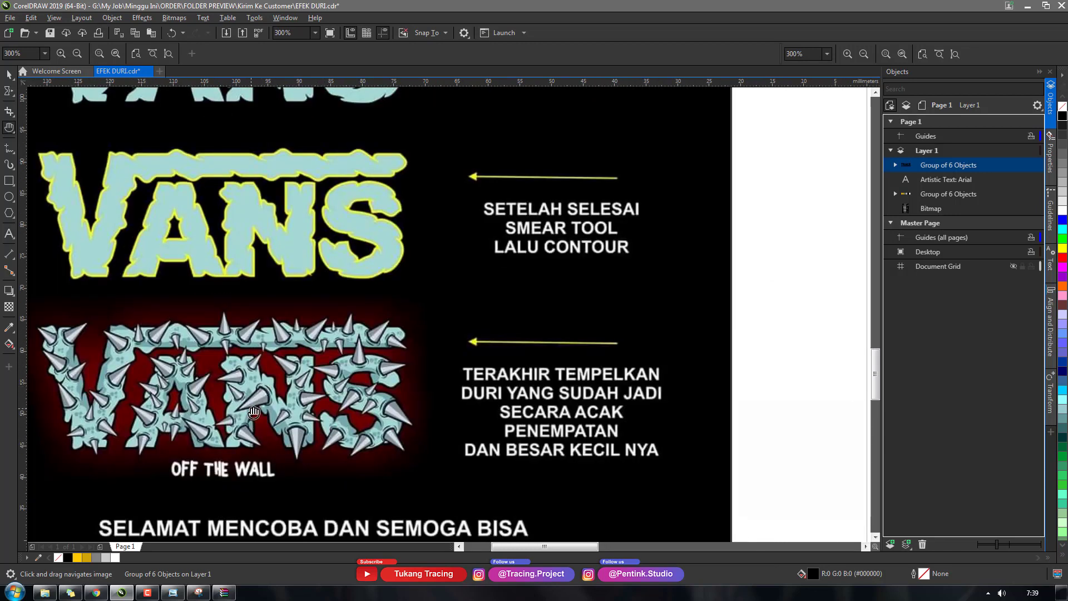
scroll(254, 412, down, 2)
scroll(281, 380, up, 4)
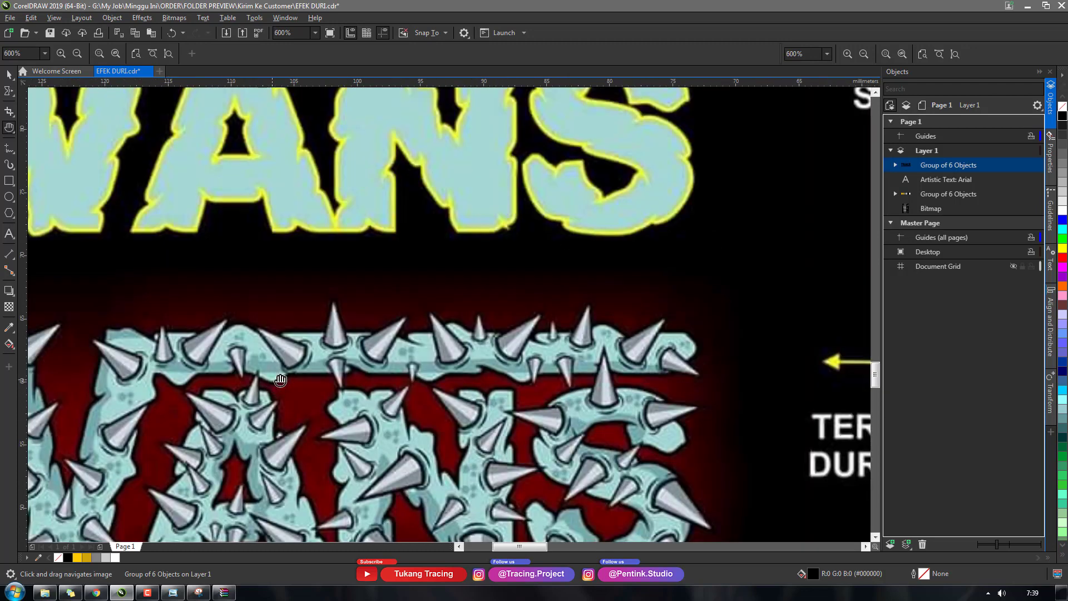
scroll(348, 403, down, 6)
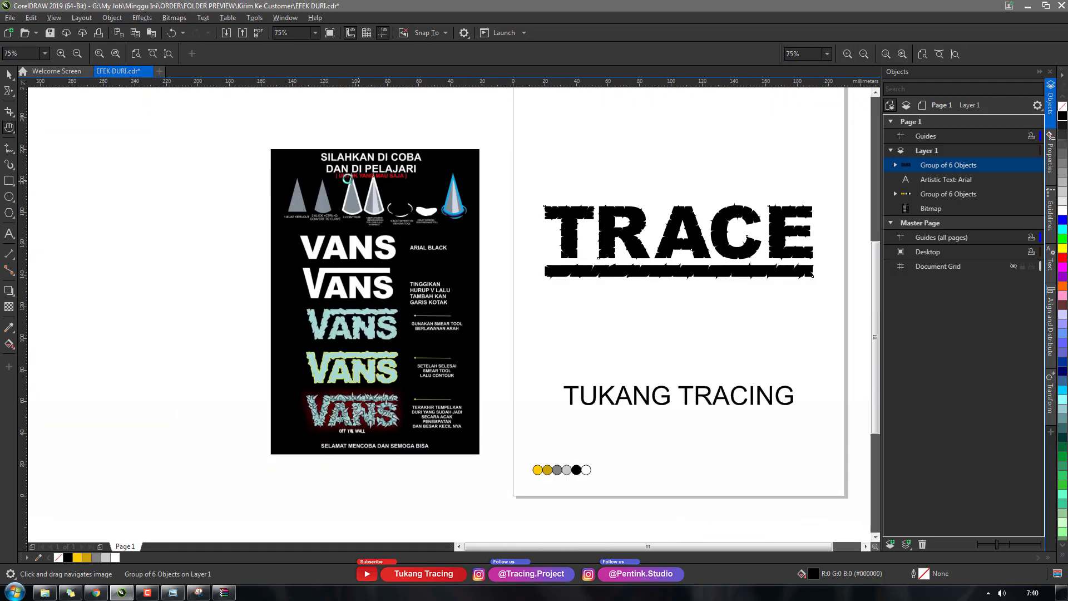
Step: Draw a three-sided polygon about 13.7 mm wide and 24.6 mm tall beside the reference image, matching its first cone stage
scroll(347, 178, up, 4)
scroll(353, 202, down, 4)
scroll(283, 216, up, 2)
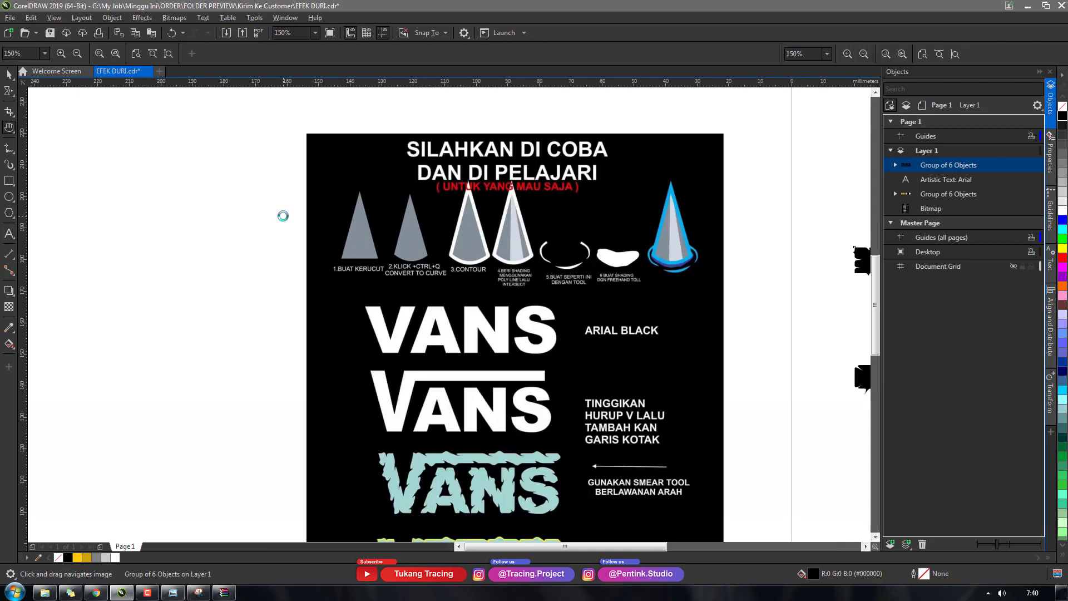
mouse_move(641, 230)
mouse_down()
mouse_move(620, 232)
mouse_move(730, 232)
mouse_move(510, 220)
mouse_move(499, 233)
mouse_up()
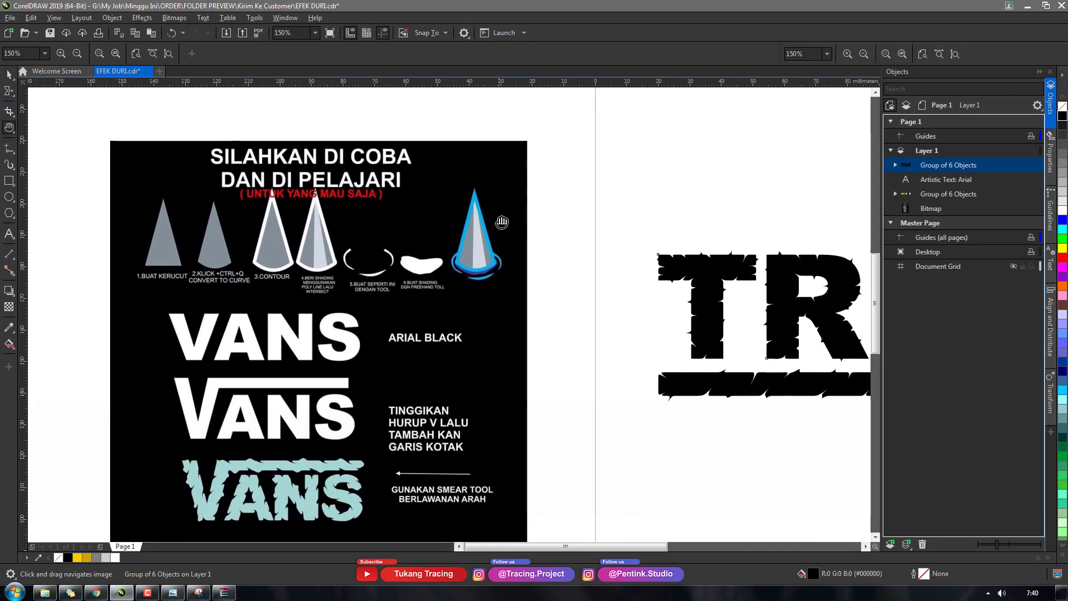
click(12, 217)
click(14, 217)
click(29, 215)
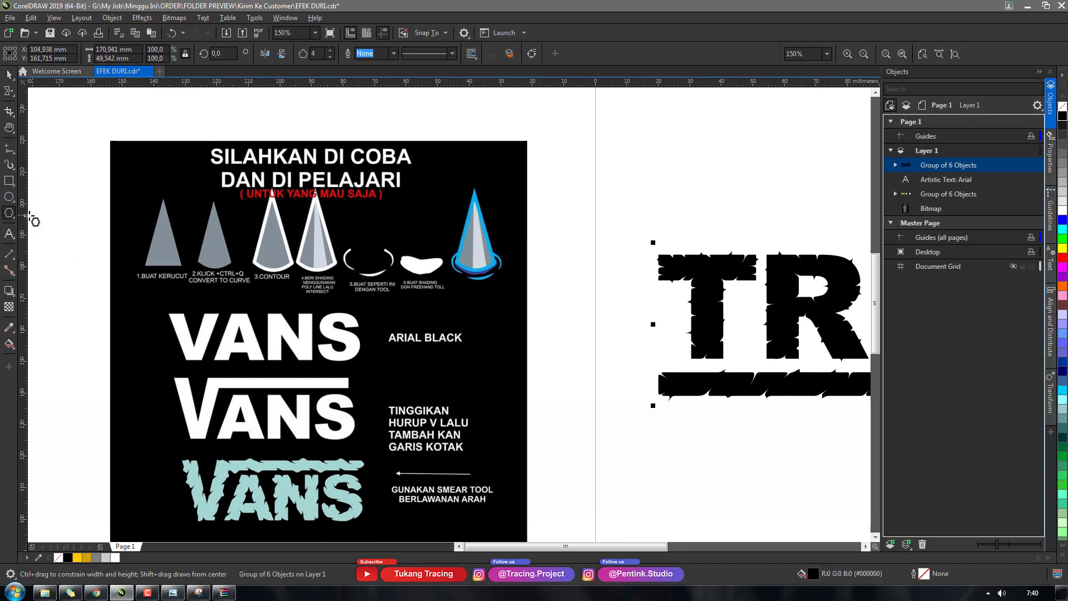
click(329, 56)
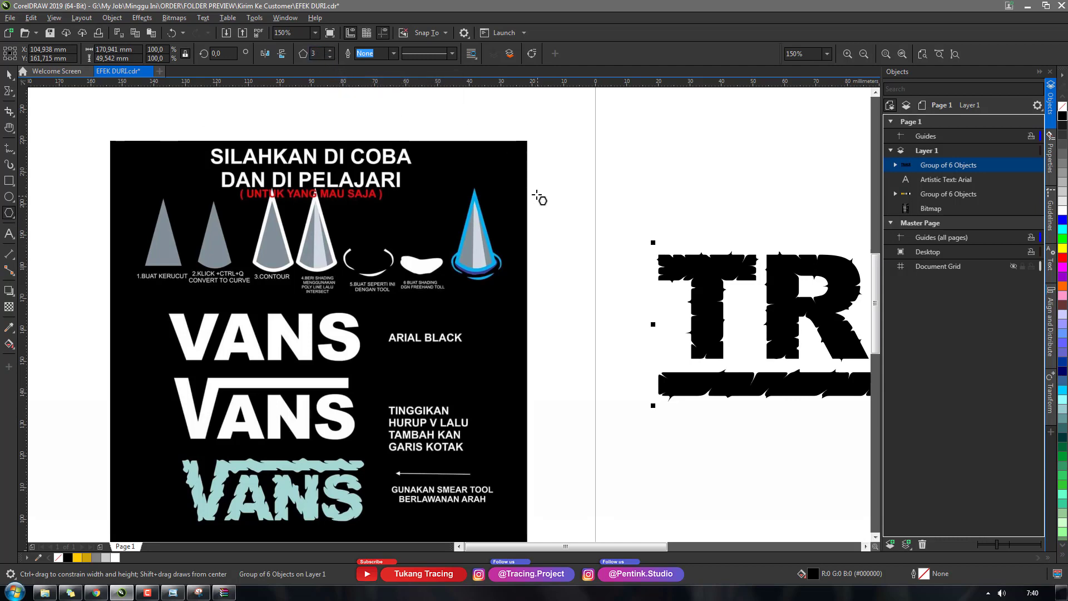
drag(536, 189, 587, 292)
Step: Move the triangle to the blank area on the opposite side of the reference image, near its cone steps
key(space)
key(h)
drag(656, 286, 809, 289)
key(space)
drag(696, 267, 403, 286)
key(h)
key(space)
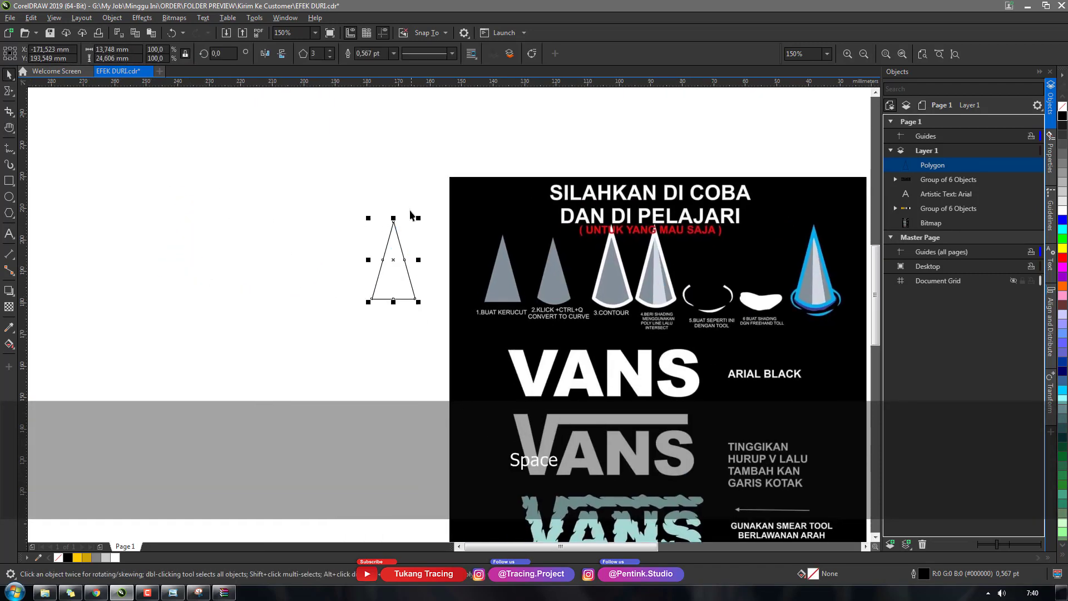
Step: Scale the triangle down to about 12.8 mm wide and 23 mm tall
drag(418, 218, 416, 224)
click(438, 253)
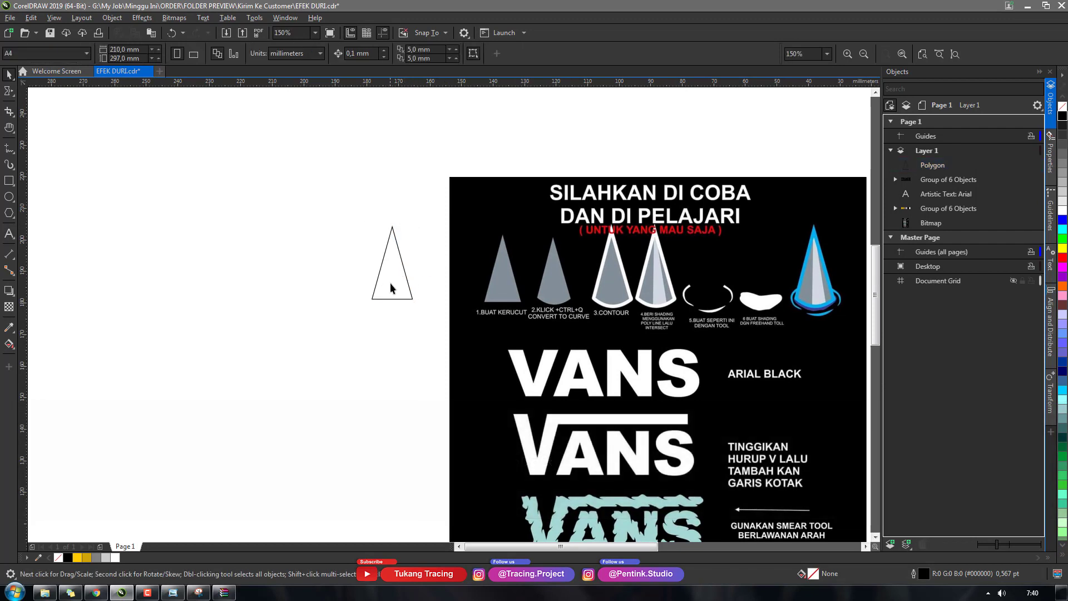
click(389, 286)
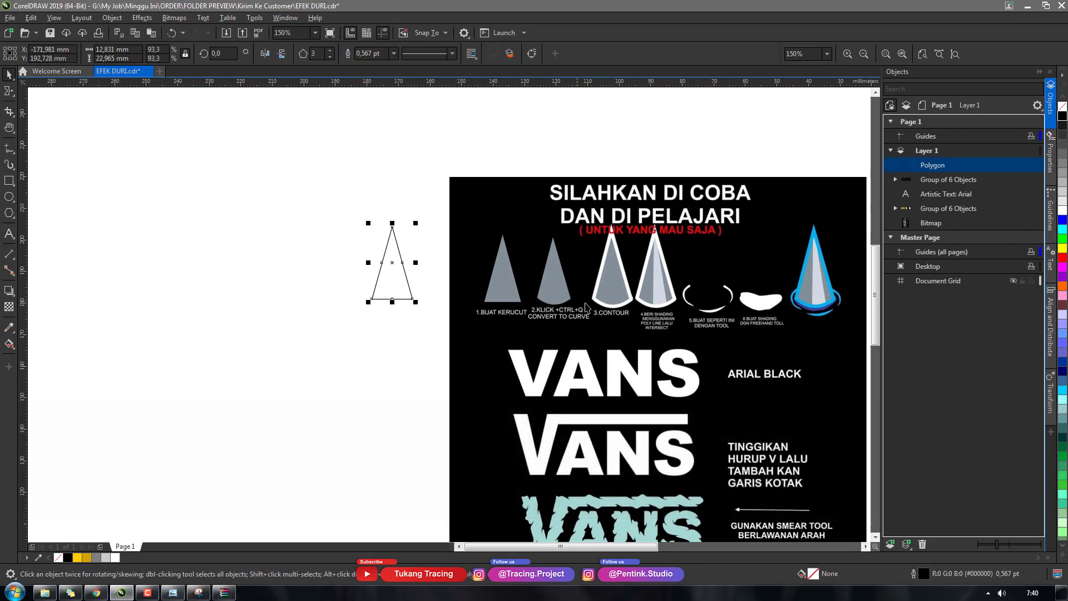
Step: Try to bow the triangle's base by removing its middle node and converting the polygon's sides to curves
click(14, 98)
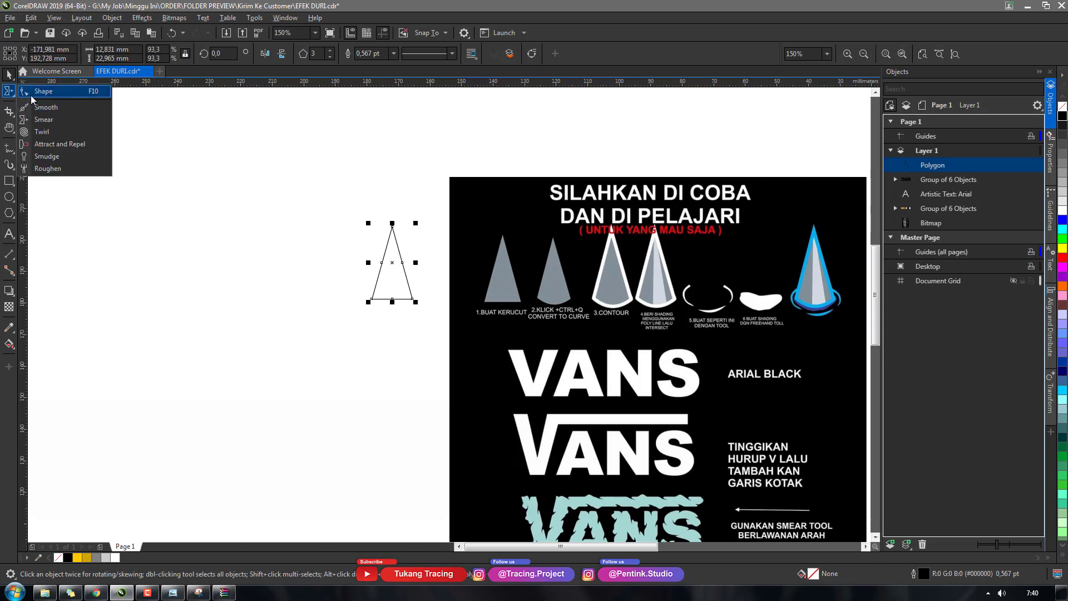
click(32, 95)
drag(392, 299, 393, 304)
key(ctrl+z)
double_click(392, 298)
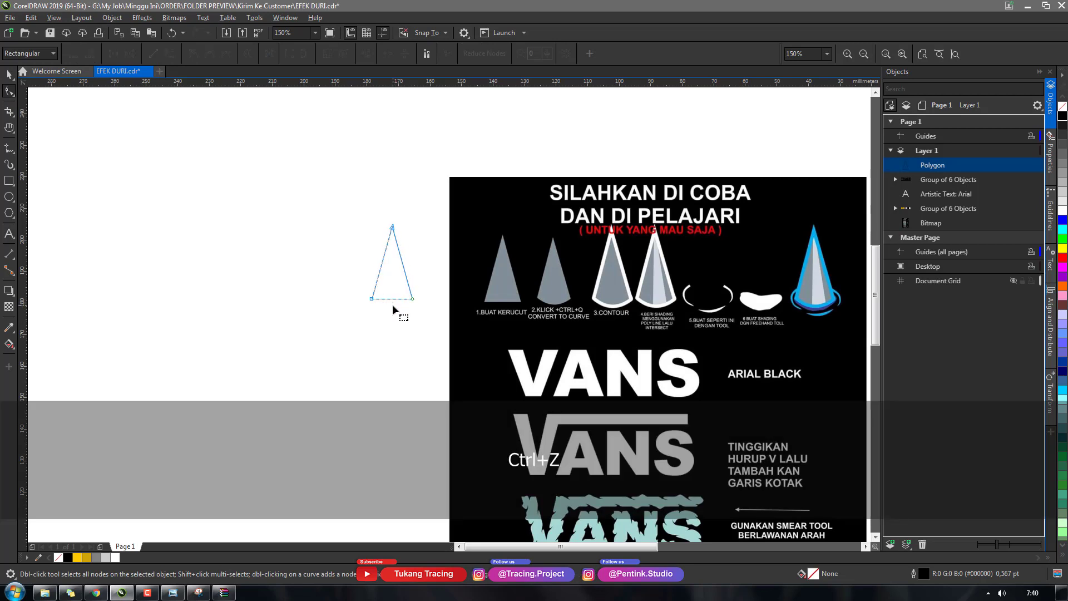
click(392, 298)
drag(368, 294, 387, 307)
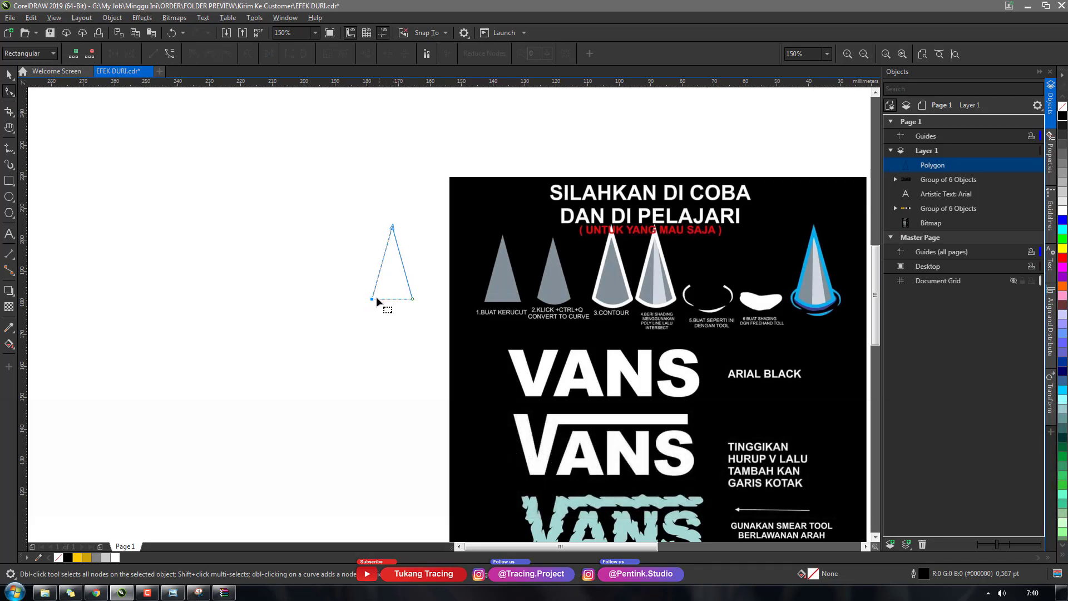
click(169, 57)
key(ctrl+z)
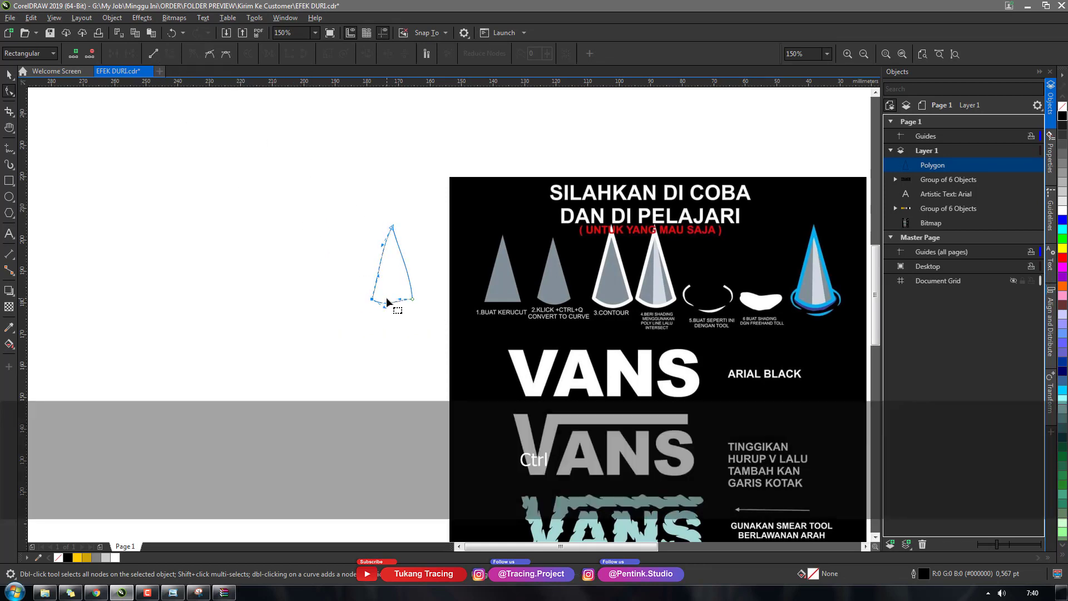
Step: Try to round the triangle's base by pulling its two curve handles downward
scroll(411, 286, up, 4)
key(space)
key(space)
key(space)
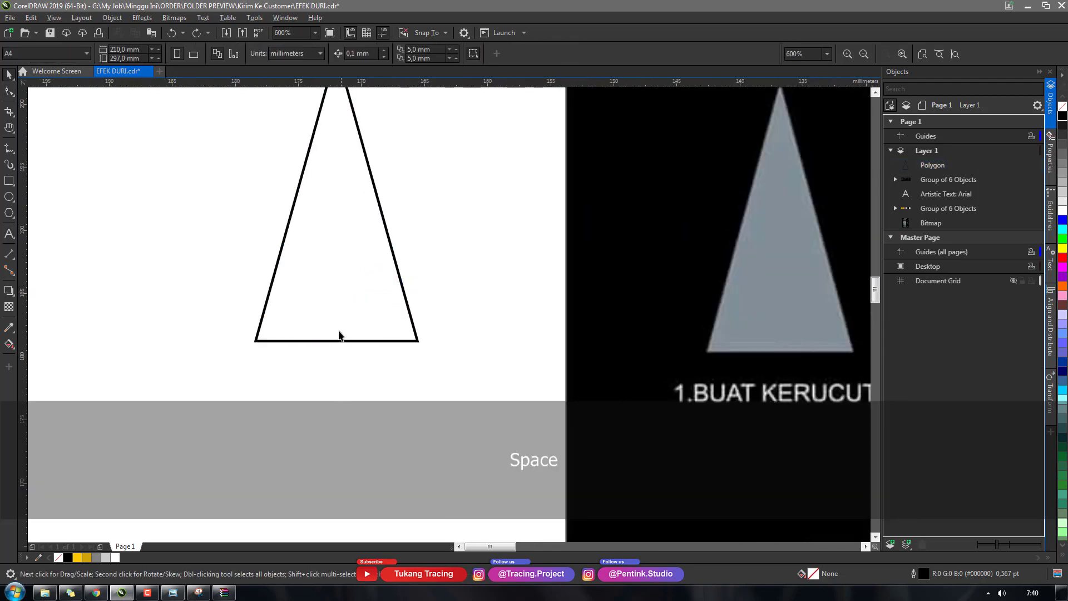
click(9, 92)
click(256, 341)
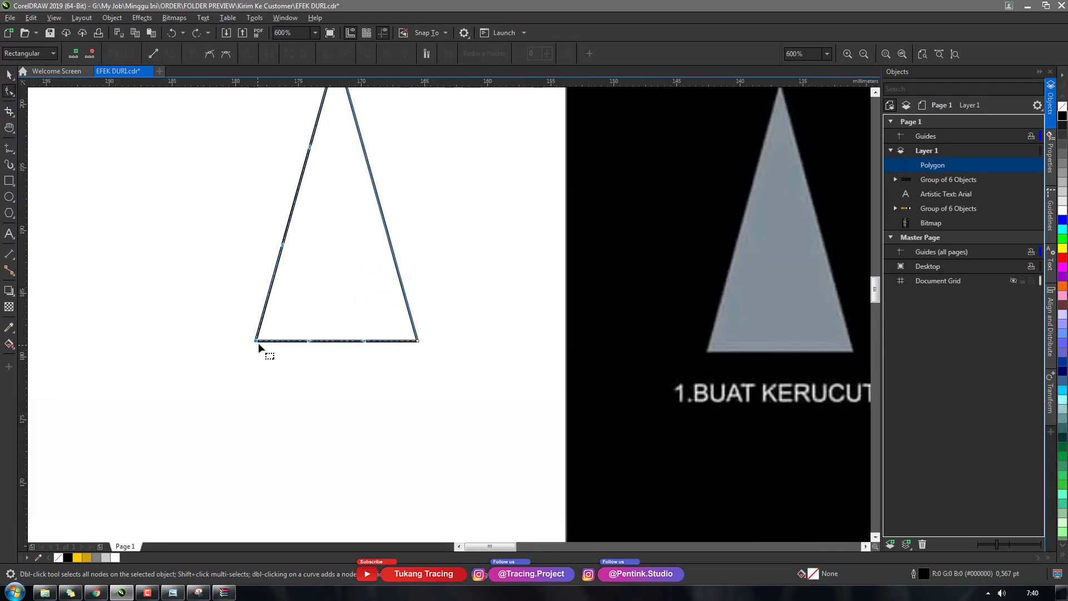
drag(307, 344, 309, 377)
drag(362, 341, 361, 377)
key(ctrl+z)
key(ctrl+z)
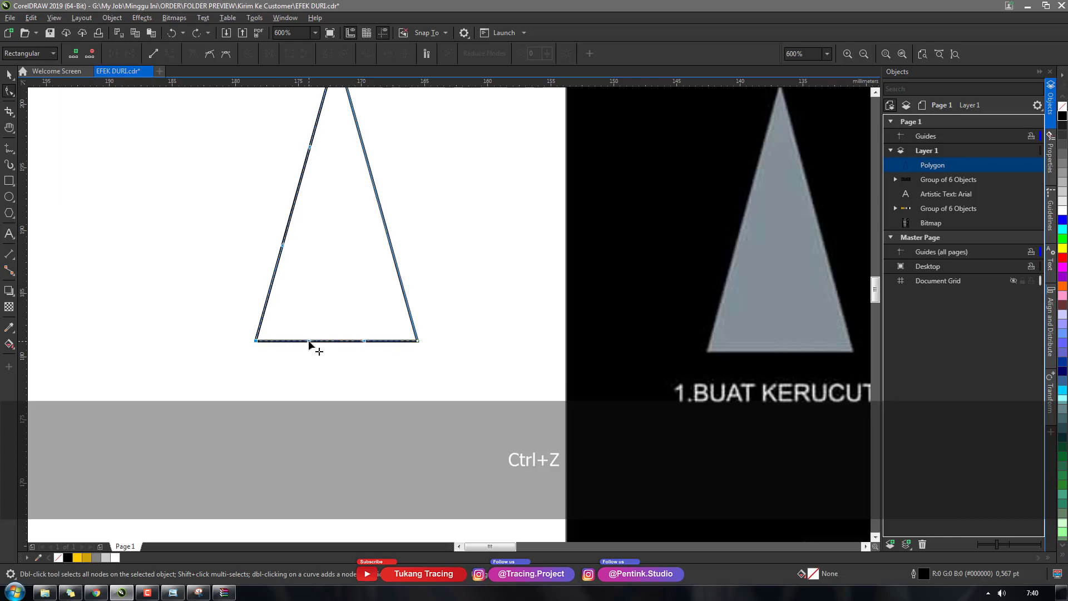
Step: Try deleting the triangle's lower corner node, restore it, and try bending the base once more
double_click(256, 340)
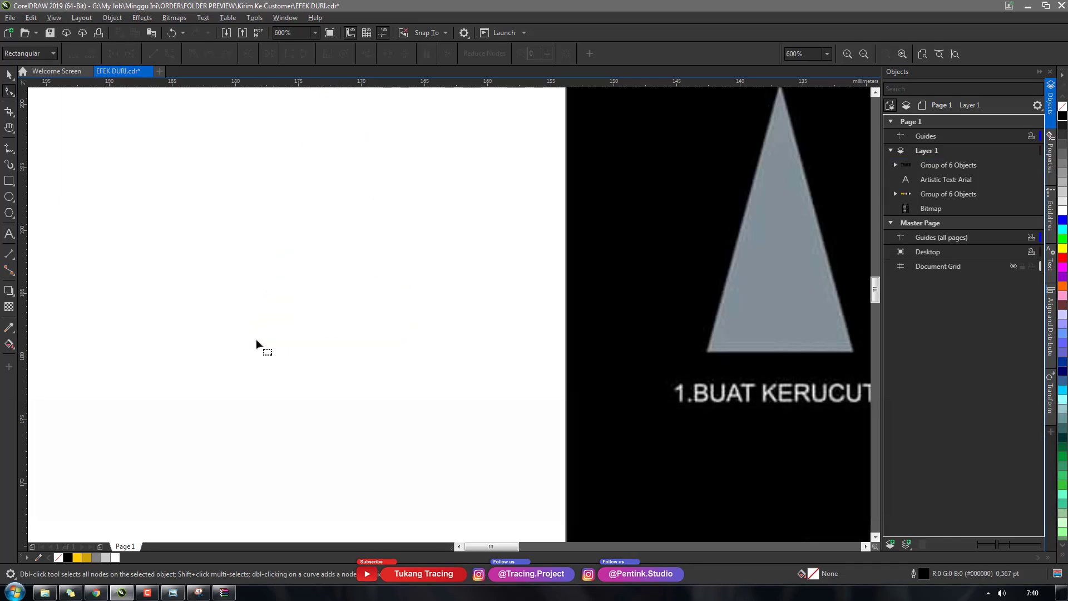
key(ctrl+z)
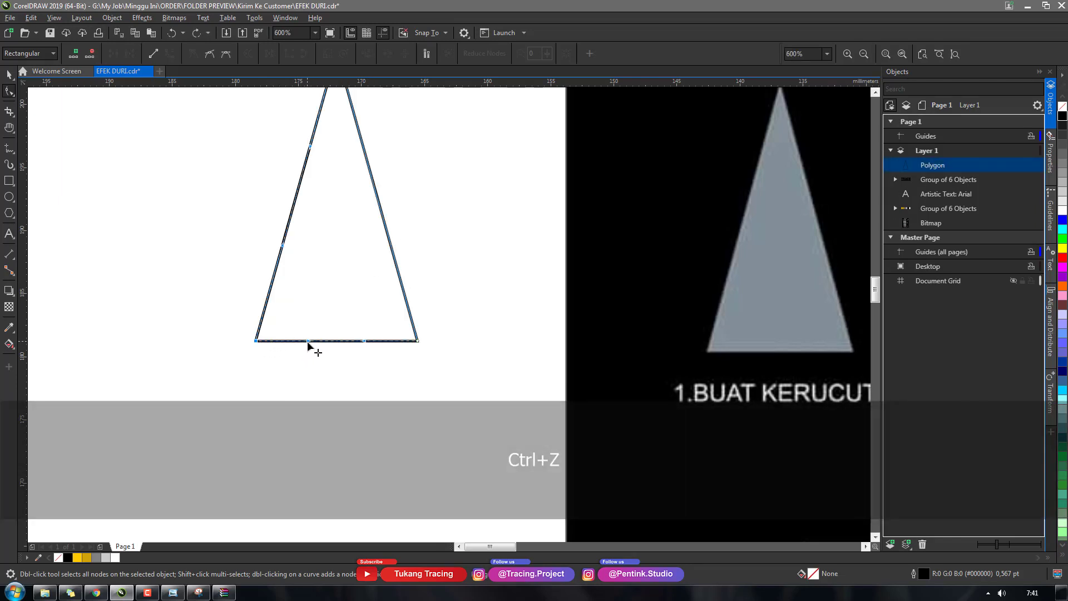
drag(307, 341, 306, 356)
key(space)
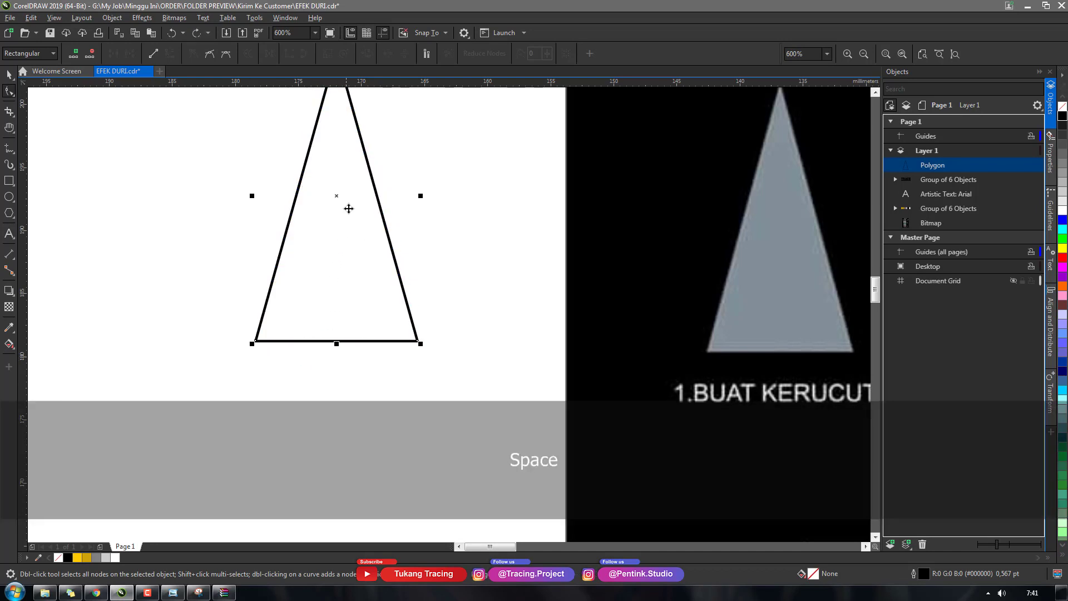
key(ctrl+z)
Step: Undo the triangle's node, curve and scaling edits back to the plain three-sided polygon
scroll(350, 208, down, 3)
scroll(339, 181, up, 1)
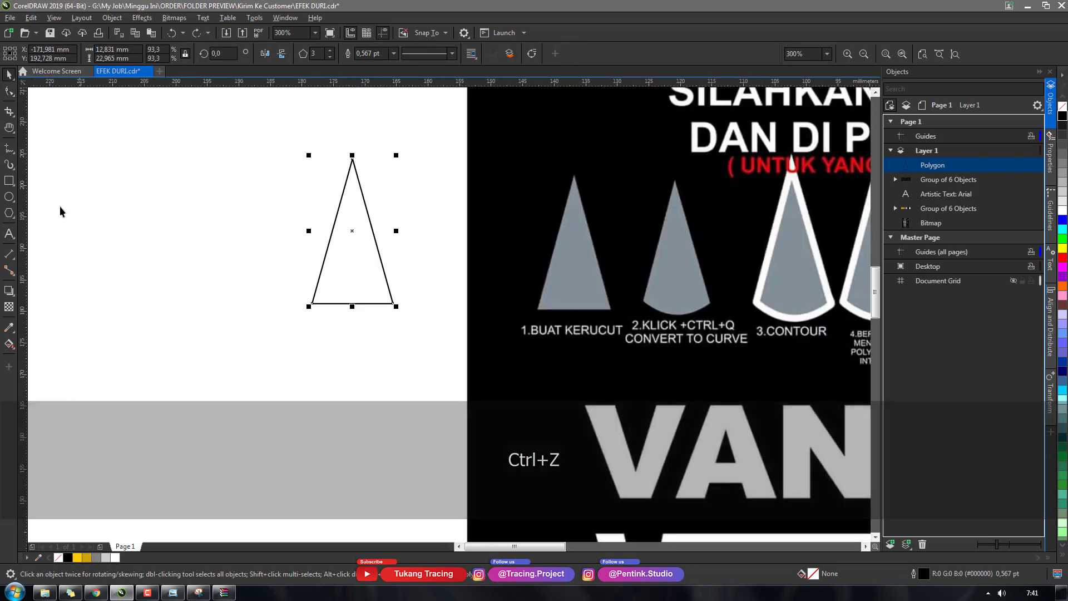
click(12, 93)
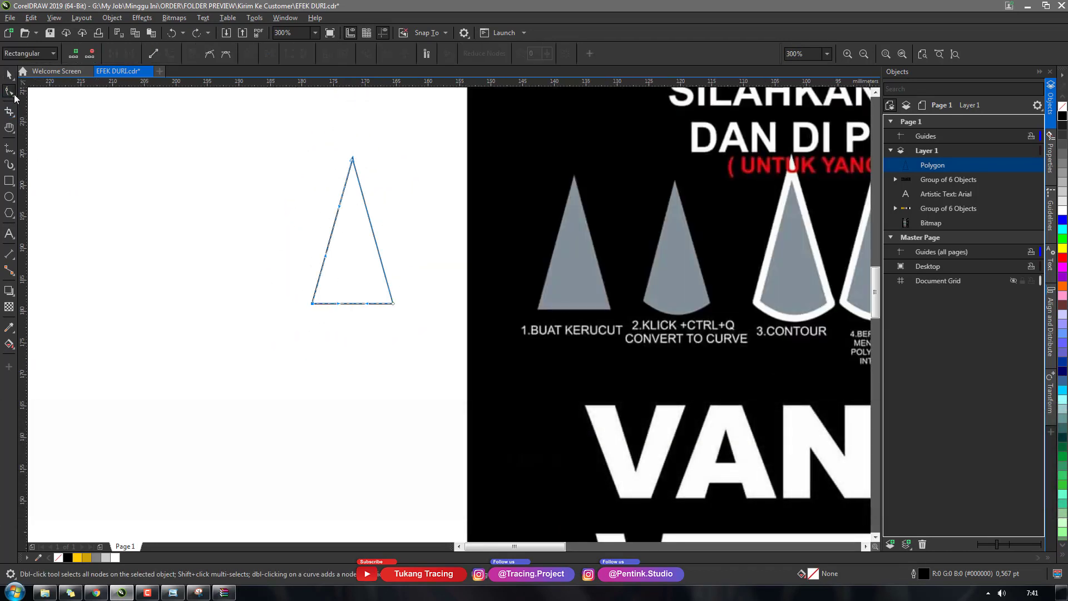
click(344, 253)
key(ctrl+z)
key(ctrl+z)
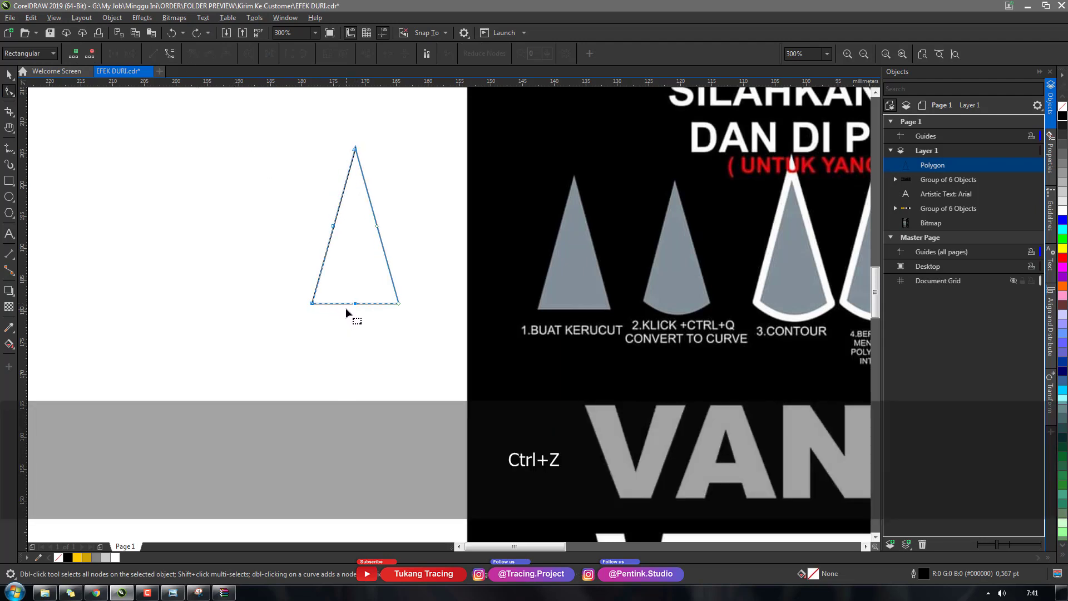
key(ctrl+z)
drag(341, 315, 348, 322)
key(ctrl+z)
key(ctrl+z)
key(ctrl+z)
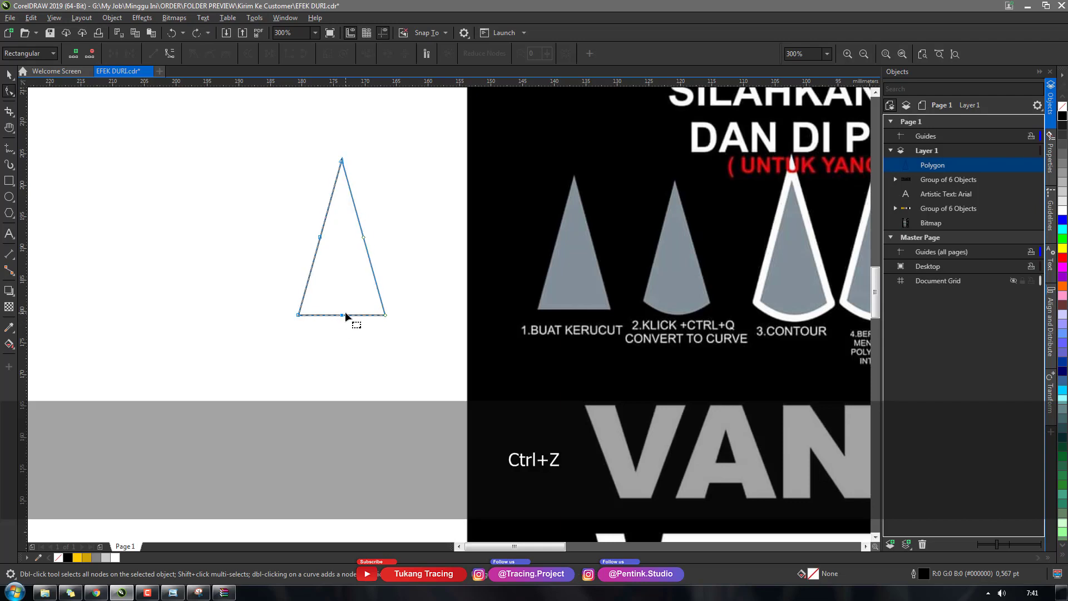
Step: Try converting the triangle to curves and pulling the middle node of its base slightly downward
scroll(350, 256, up, 3)
key(space)
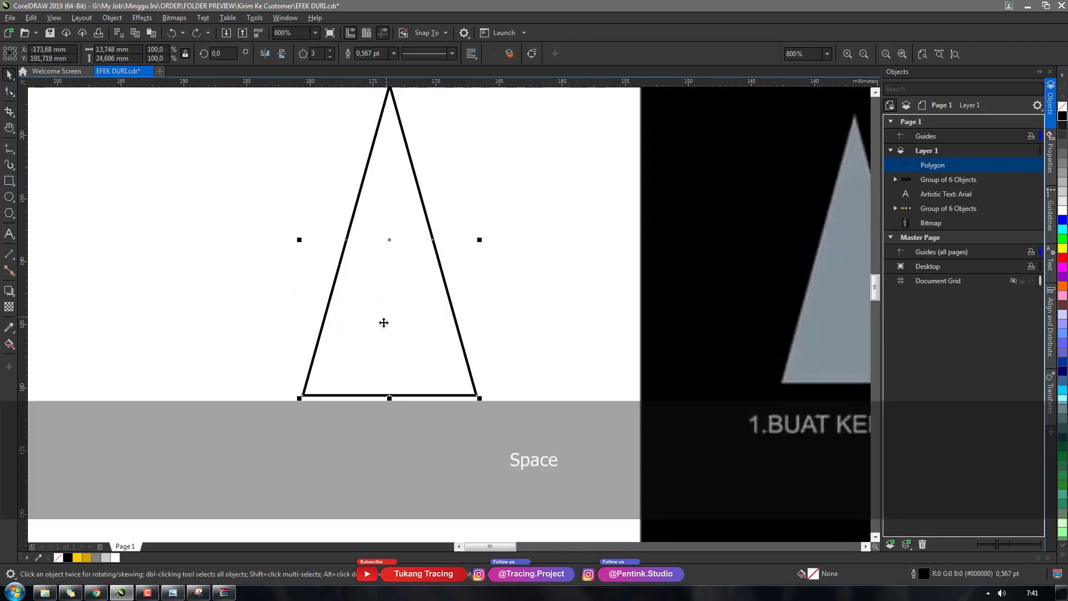
key(ctrl+q)
click(10, 92)
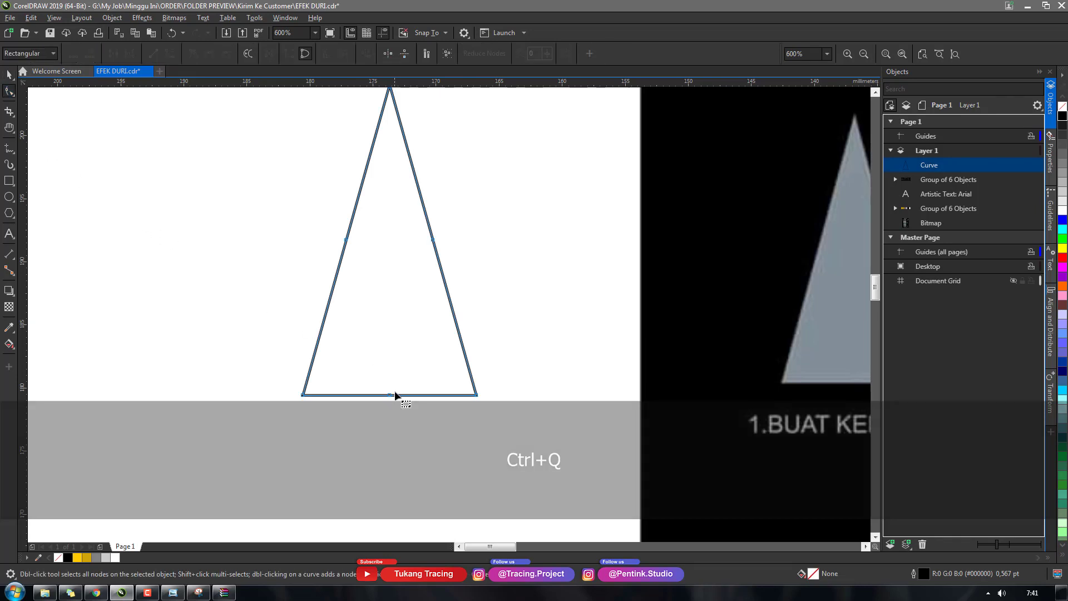
drag(390, 397, 391, 421)
scroll(411, 392, down, 3)
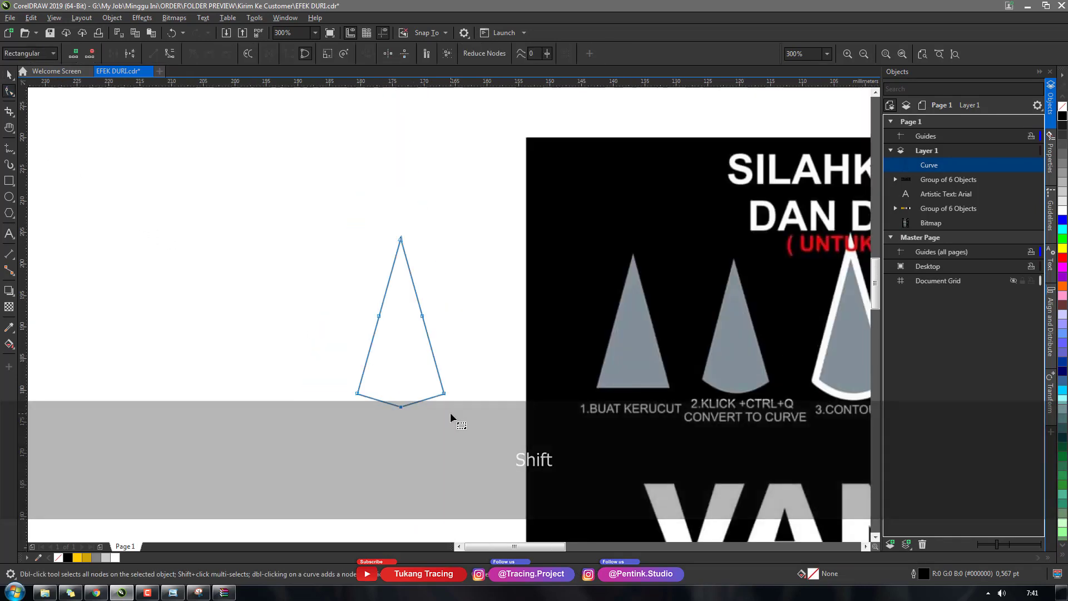
scroll(450, 412, up, 3)
key(ctrl+z)
key(ctrl+z)
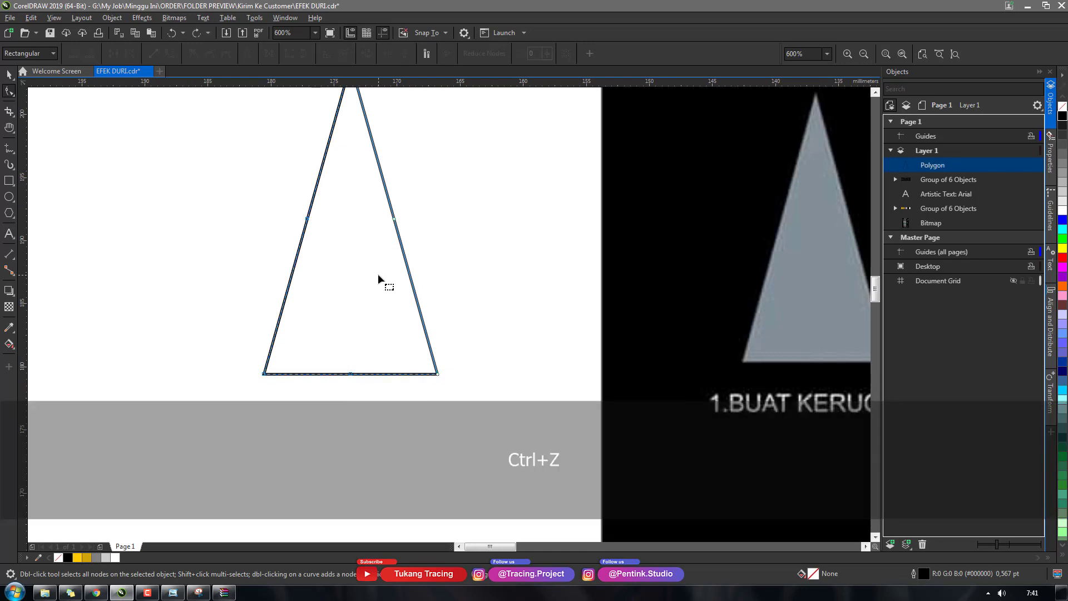
key(space)
drag(384, 268, 374, 286)
key(ctrl+z)
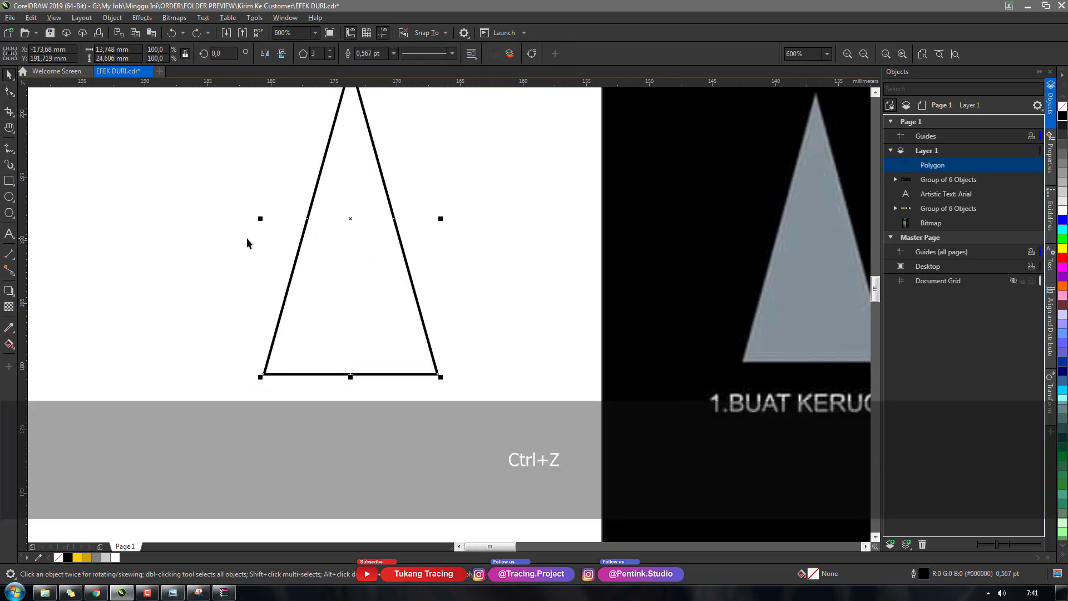
Step: Convert the triangle to curves and move its base's middle node down to form a pointed bottom
key(ctrl+q)
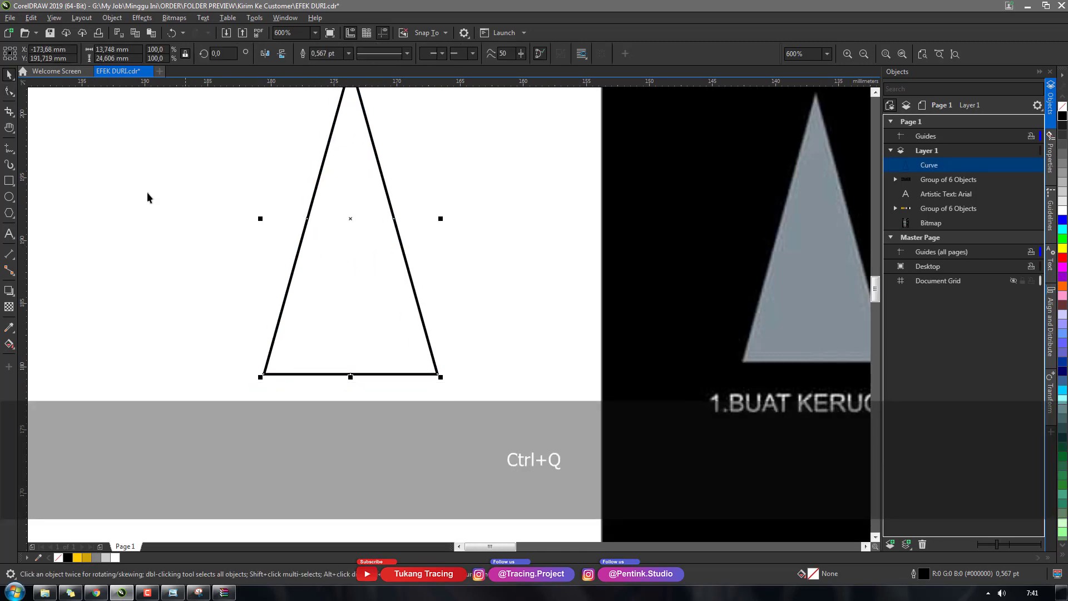
click(16, 93)
drag(351, 375, 351, 415)
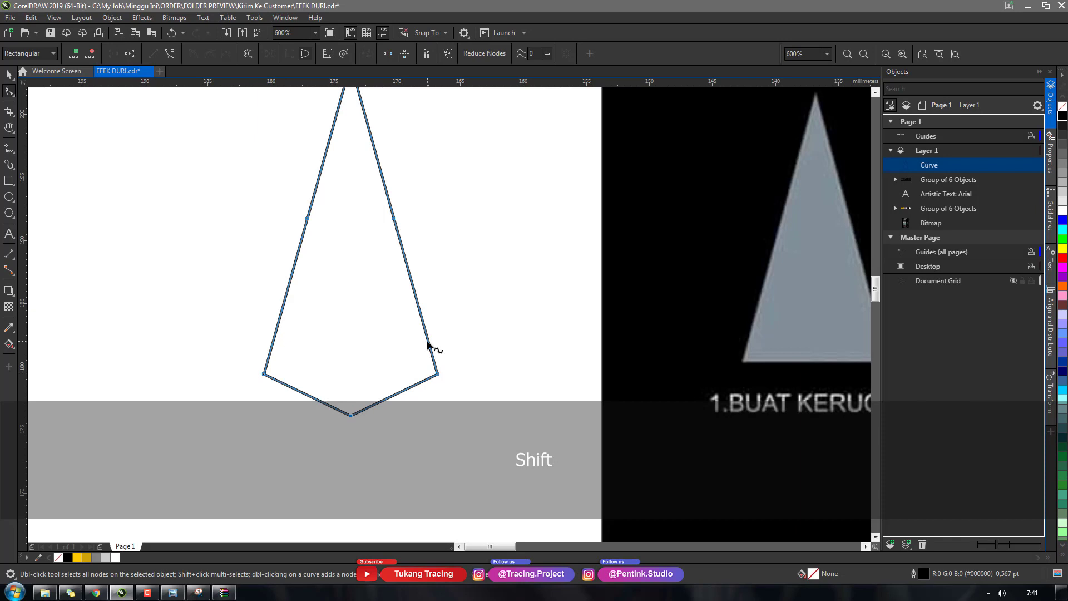
scroll(432, 348, down, 2)
scroll(467, 392, up, 2)
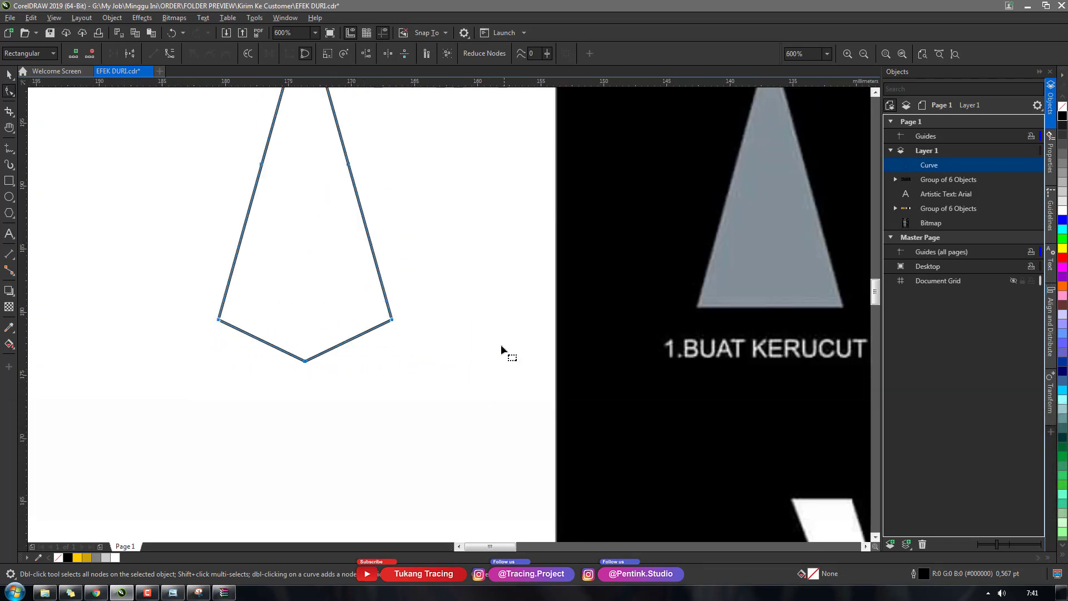
Step: Convert the two lower segments to curves and delete the node between them, shaping the cone's base into a smooth arc
click(169, 54)
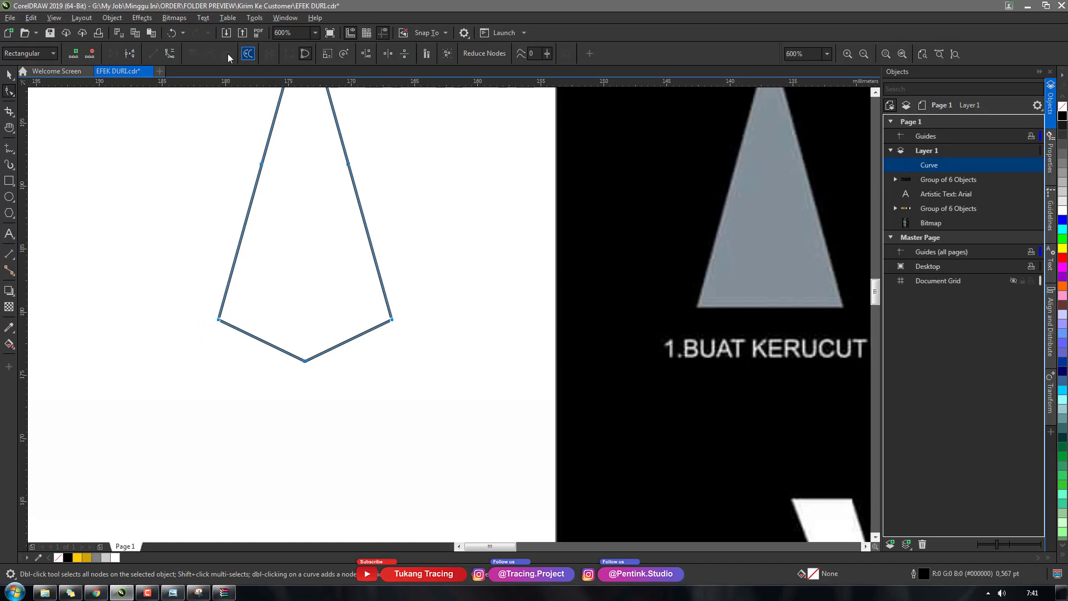
click(175, 53)
key(Delete)
click(244, 330)
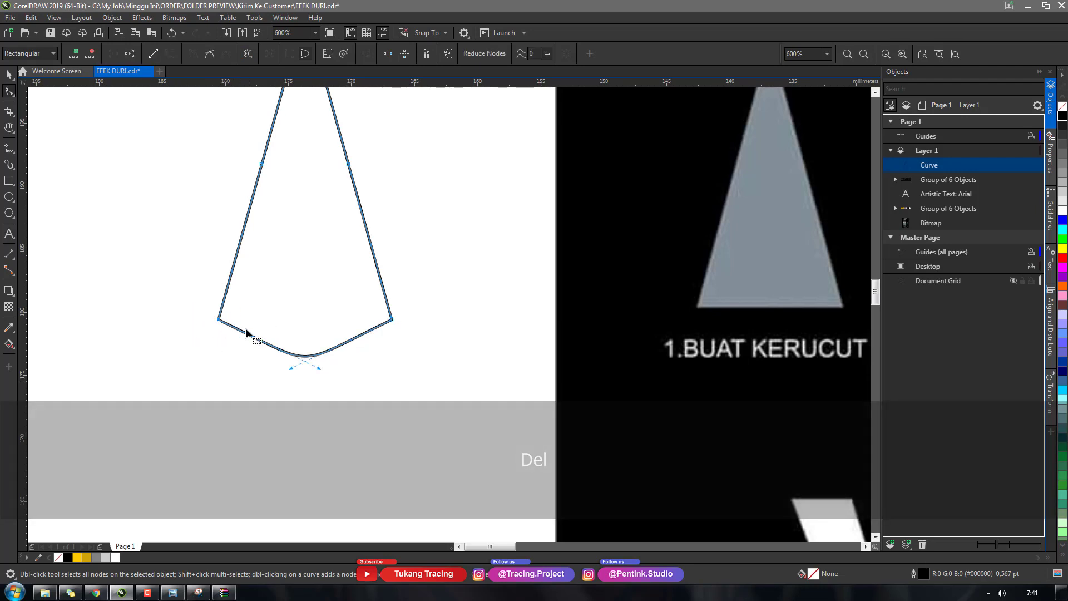
drag(317, 366, 279, 355)
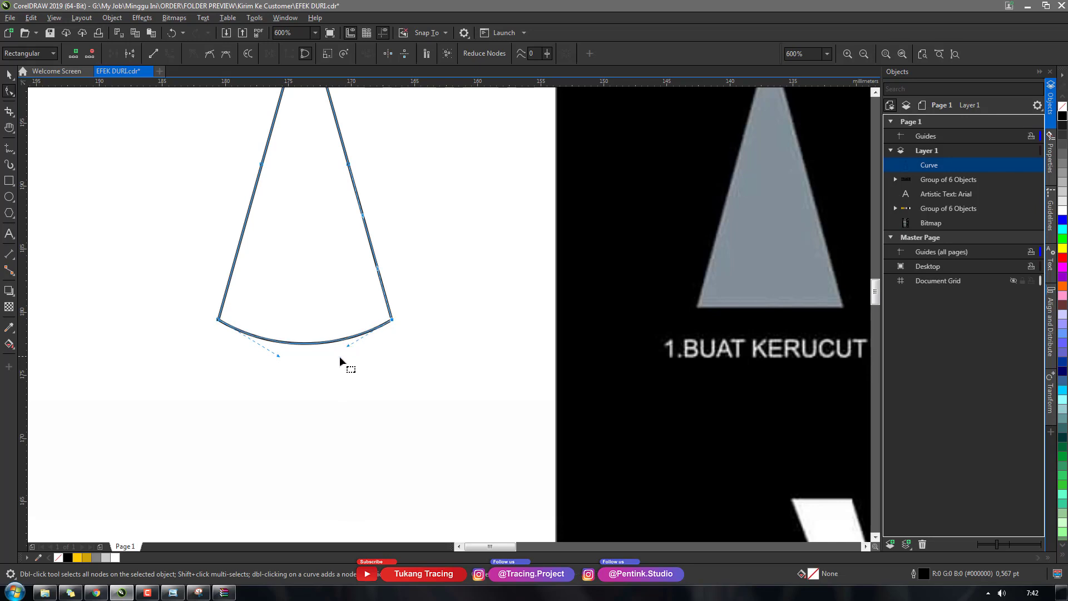
key(space)
scroll(338, 365, down, 2)
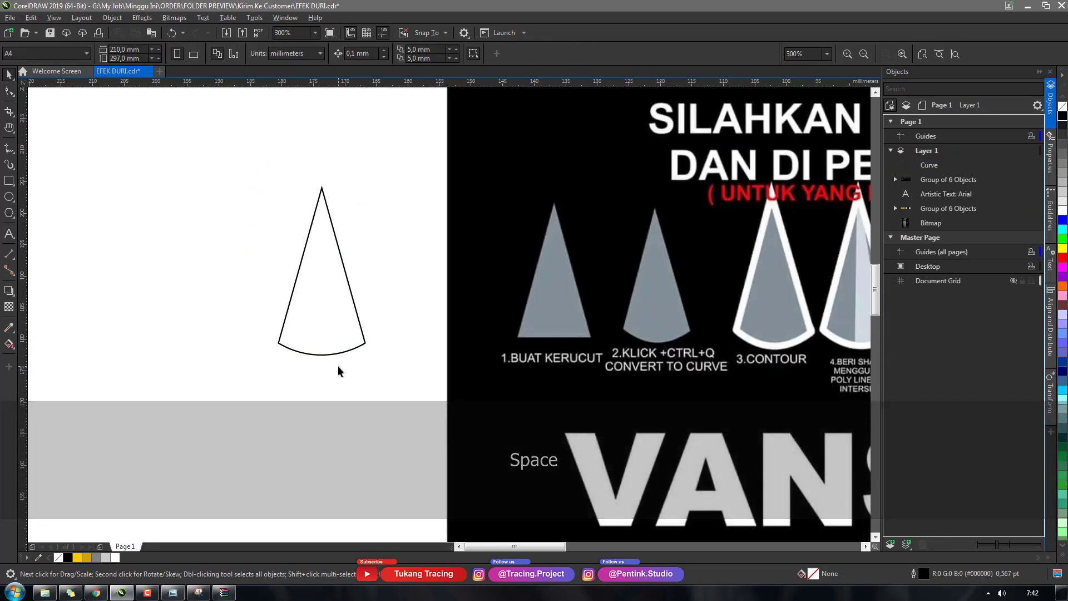
Step: Deepen the cone's rounded base evenly by adjusting the curve handles from its two lower corners
click(335, 360)
key(a)
click(346, 353)
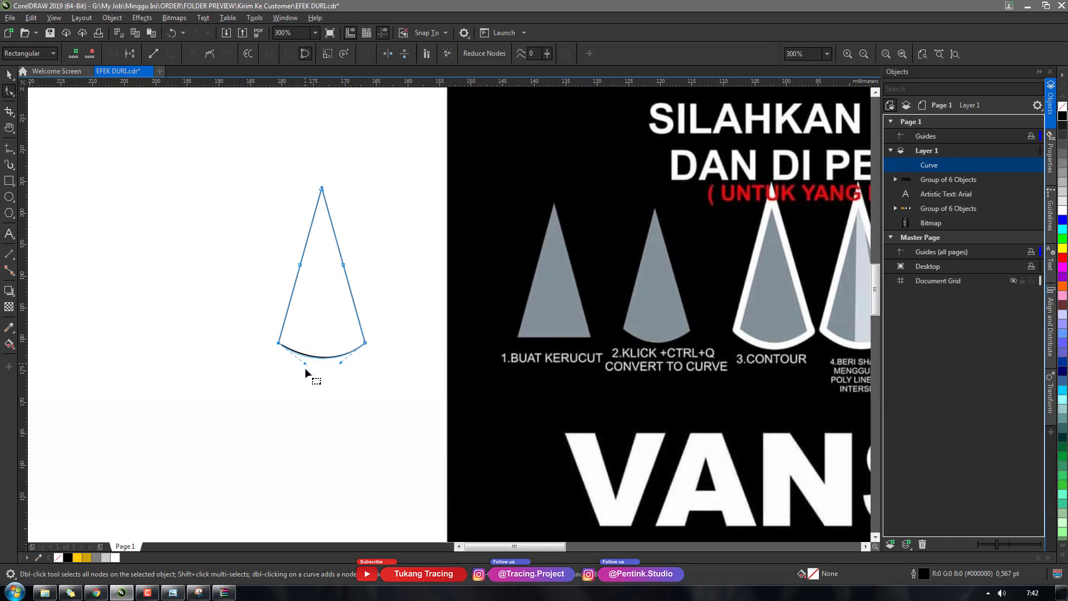
click(341, 362)
key(space)
click(362, 377)
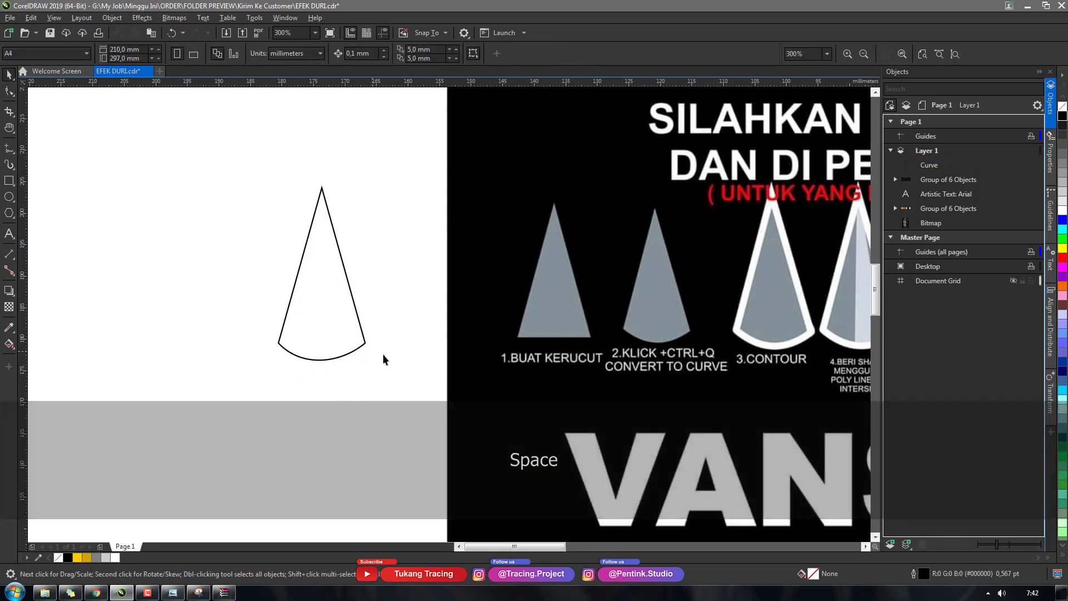
Step: Fill the cone shape with 50% Black grey
key(h)
drag(398, 324, 315, 313)
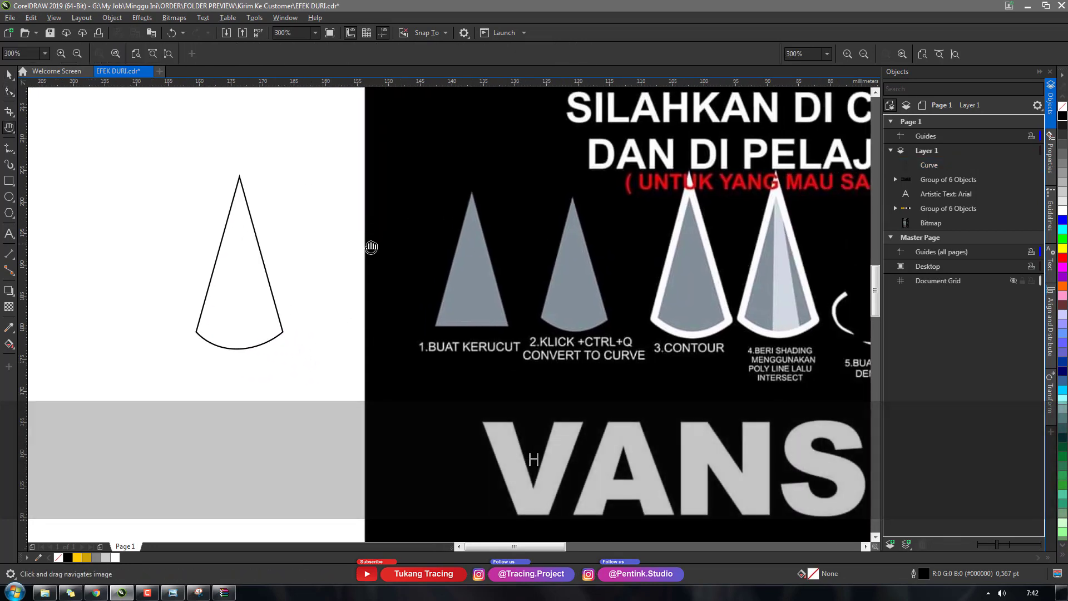
drag(374, 211, 357, 191)
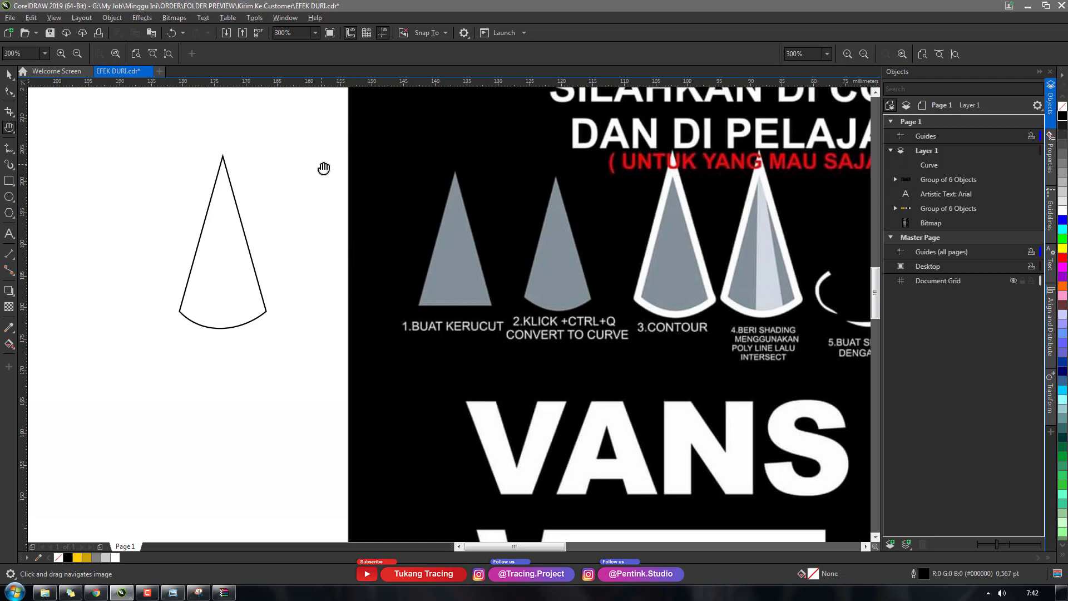
key(space)
click(226, 228)
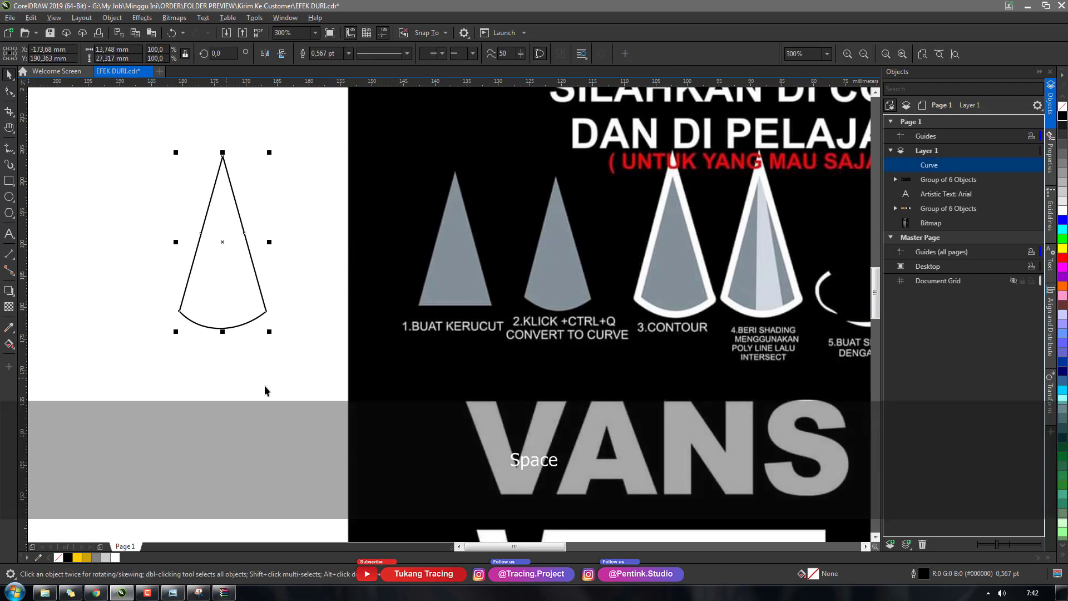
click(96, 557)
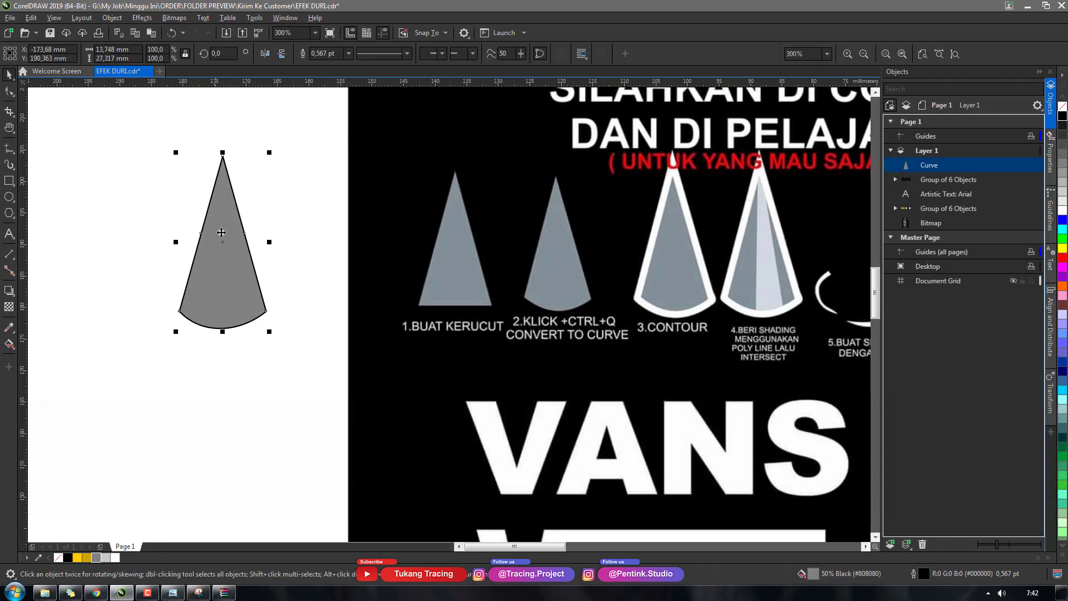
Step: Add a one-step outside contour around the grey cone and set its offset to 1 mm
click(14, 295)
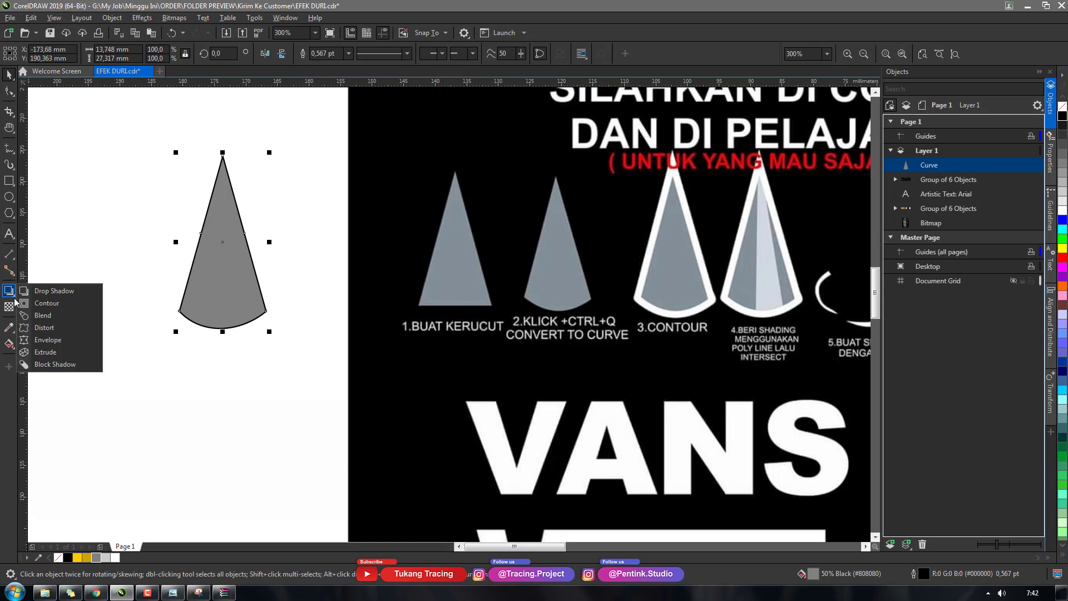
click(14, 295)
click(50, 303)
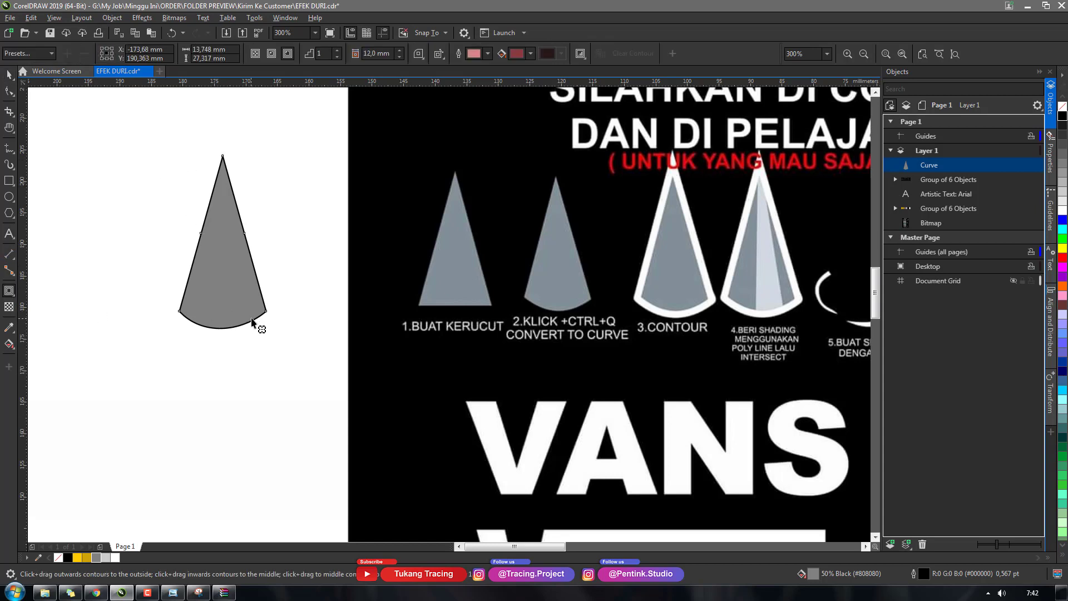
drag(252, 322, 274, 329)
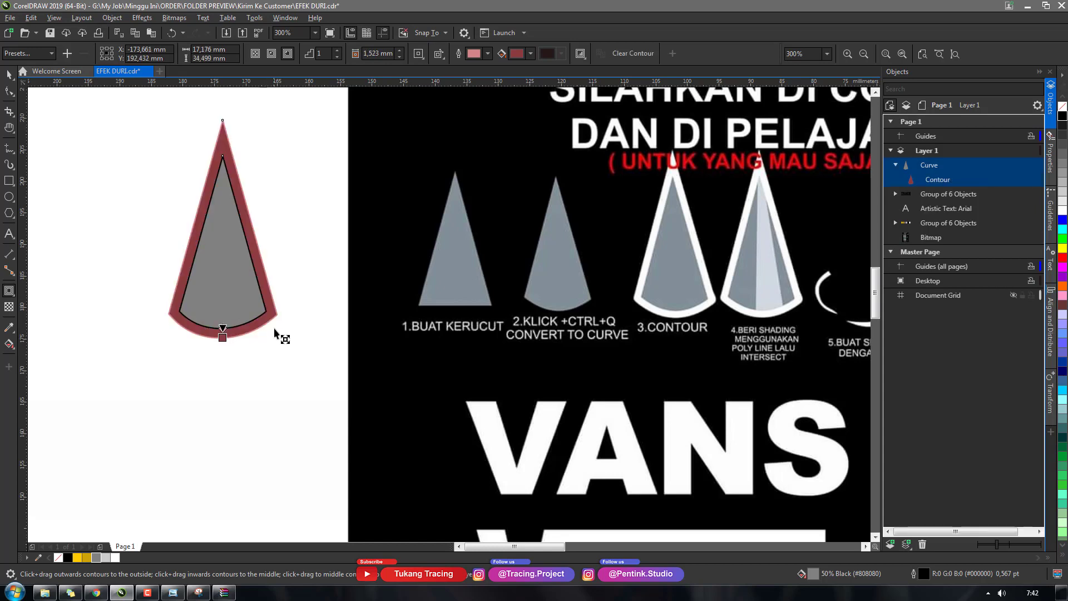
key(ctrl+a)
text(1)
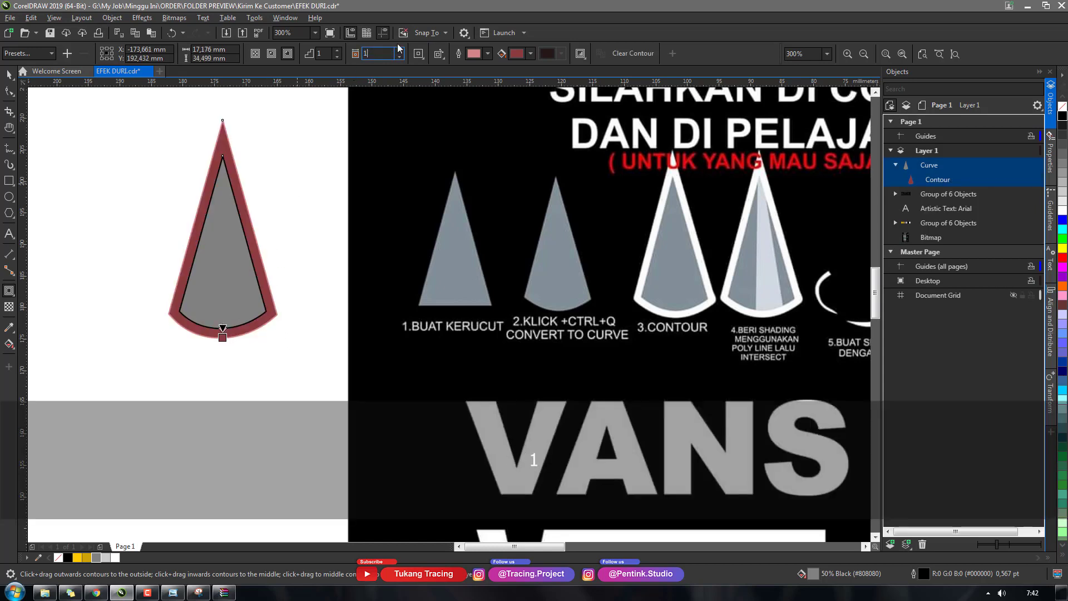
key(Return)
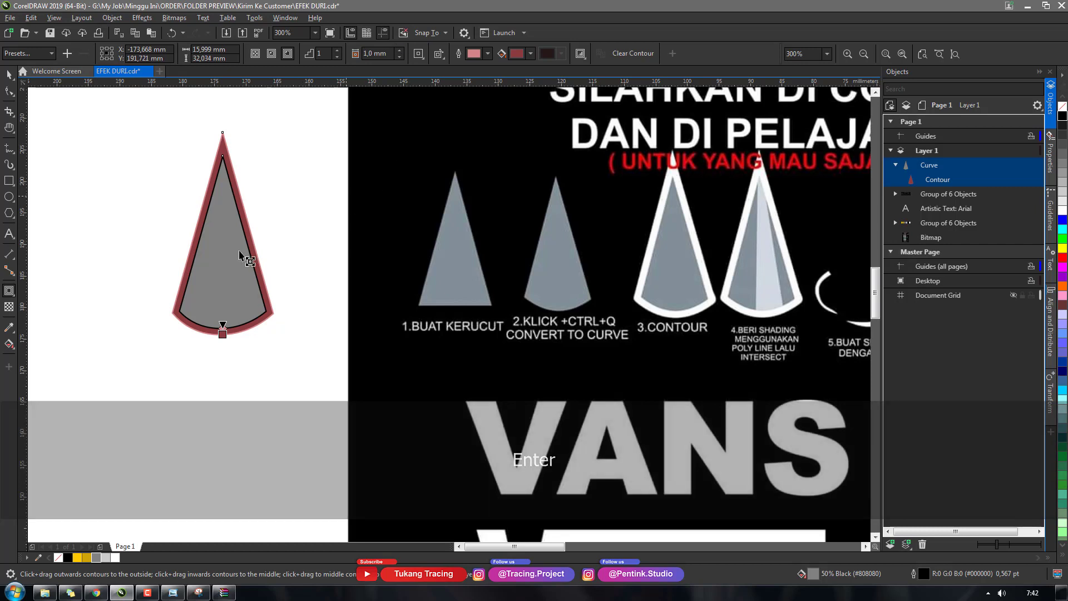
Step: Break the contour apart from the grey cone so both become separate curves
key(space)
drag(253, 249, 283, 245)
key(ctrl+z)
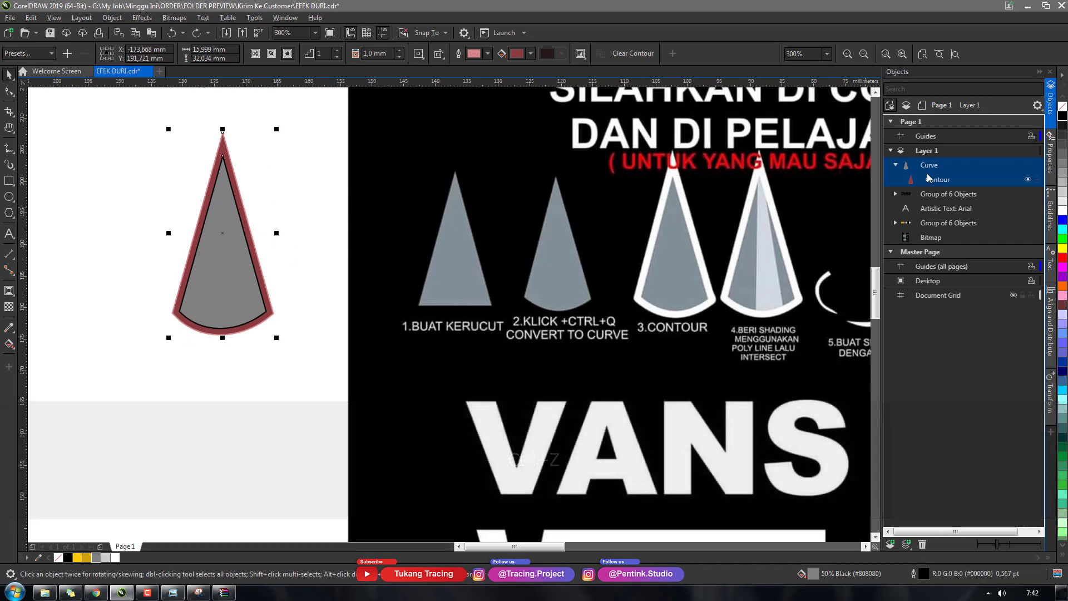
key(ctrl+k)
click(234, 215)
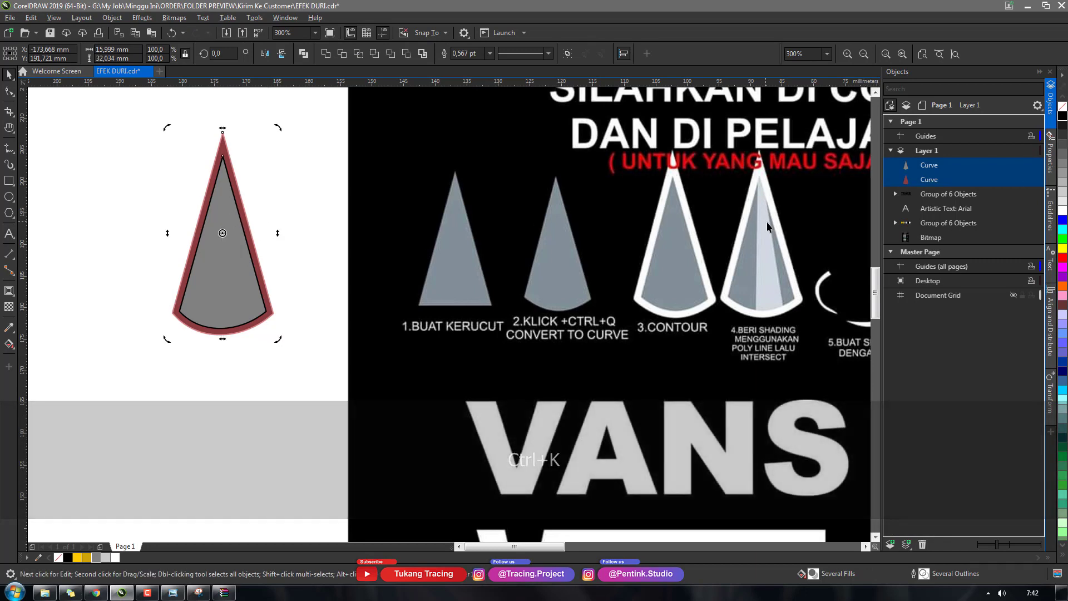
Step: Draw a narrow triangle about 7.5 × 34.8 mm with the Pen tool over the cone's middle, from its tip to below its base
click(50, 167)
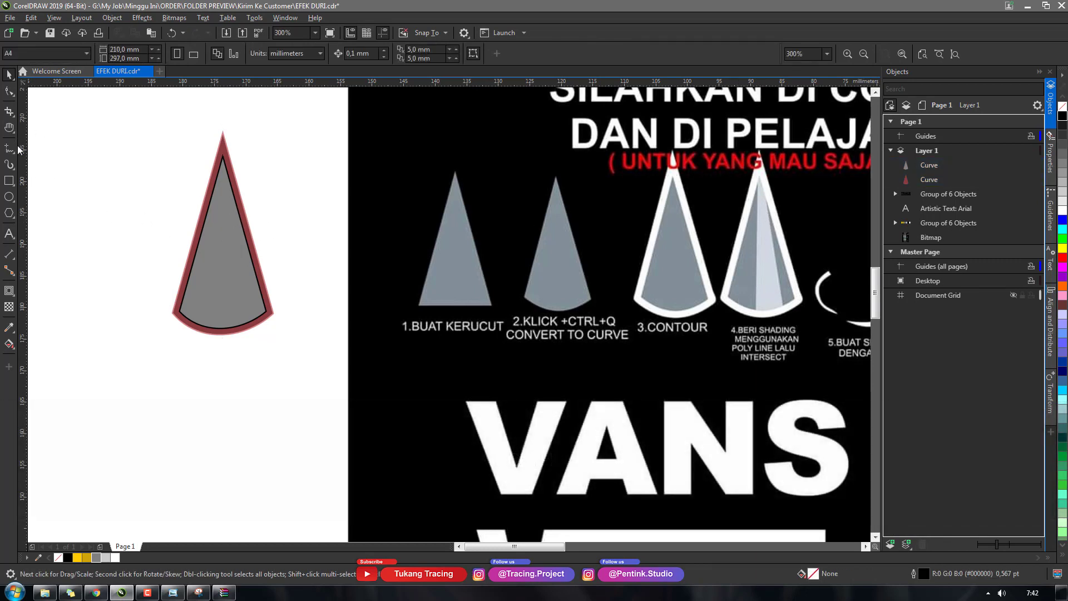
click(17, 156)
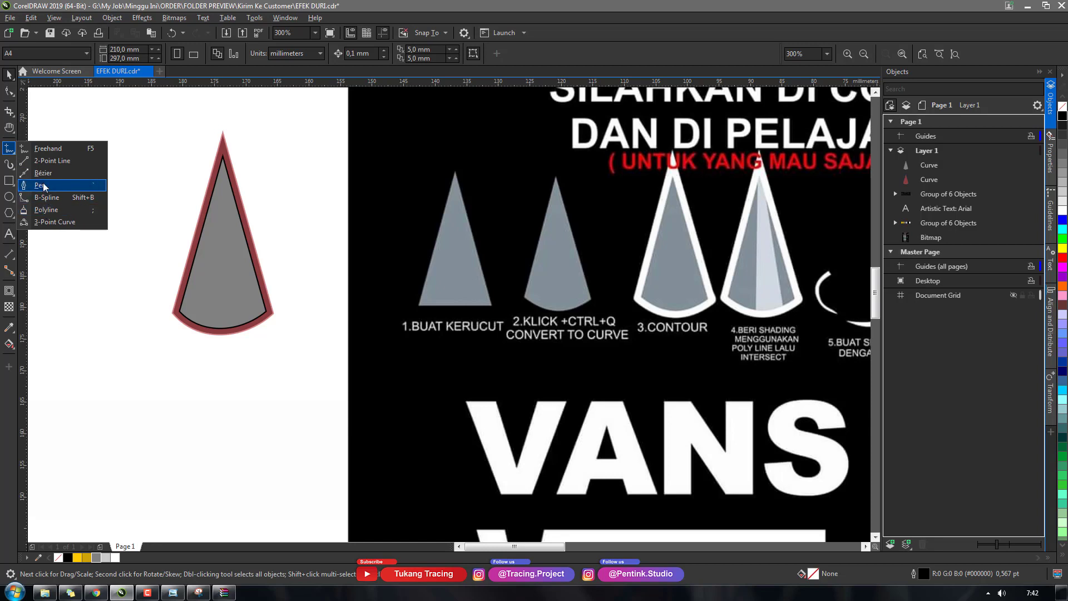
click(47, 179)
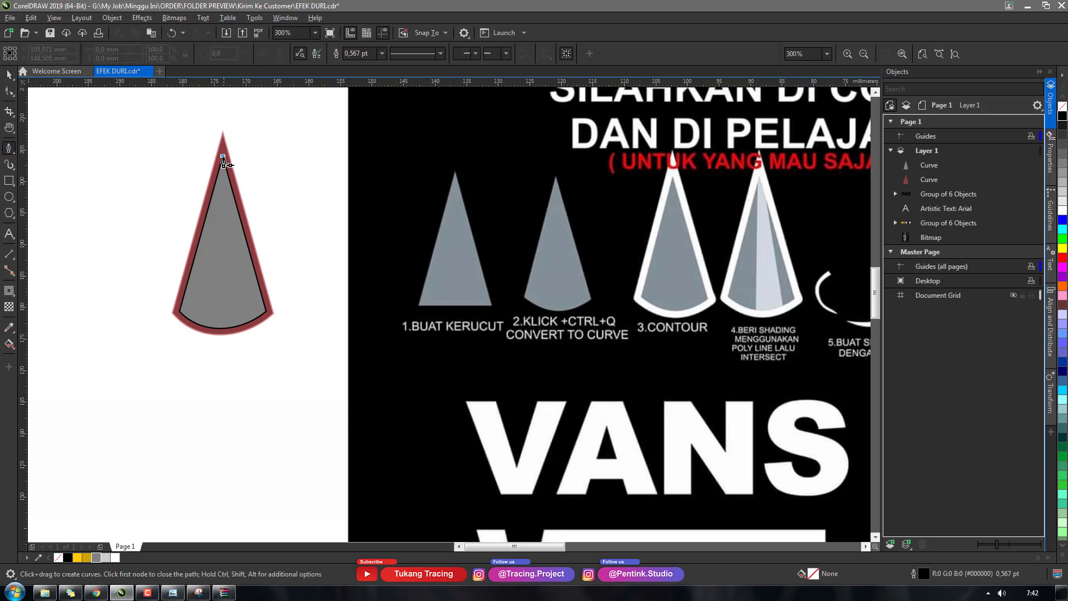
click(223, 157)
click(206, 346)
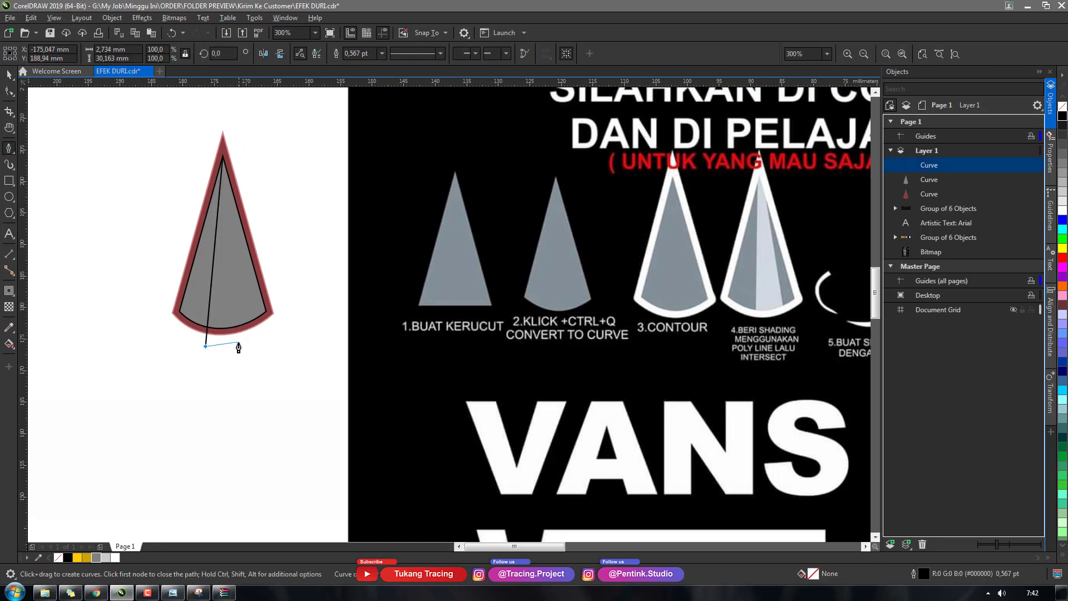
click(252, 346)
click(224, 127)
key(space)
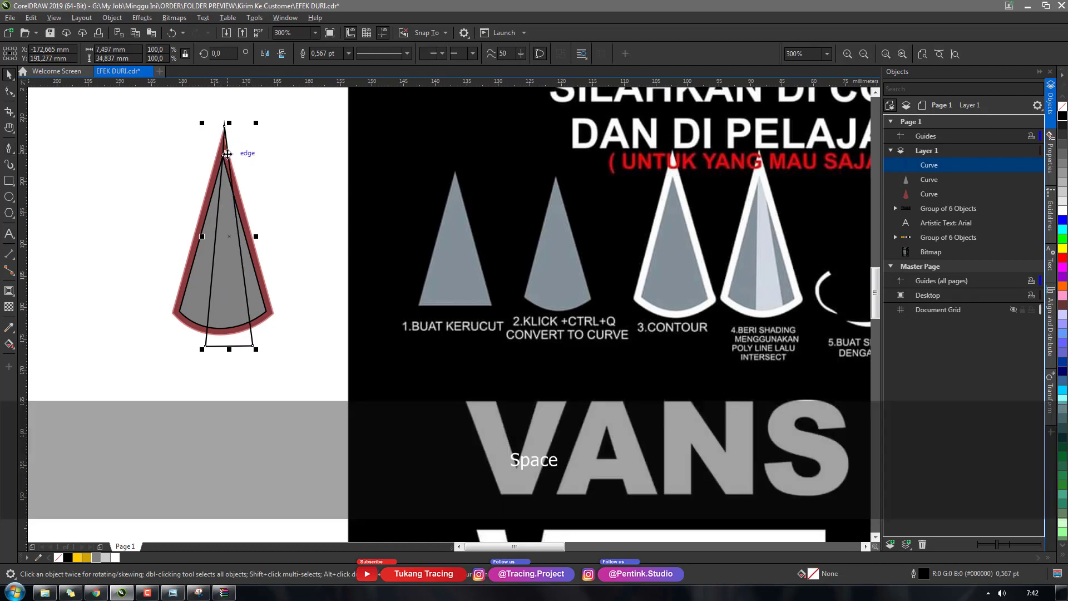
Step: Intersect the narrow triangle with the grey cone and delete the original triangle
drag(238, 154, 268, 147)
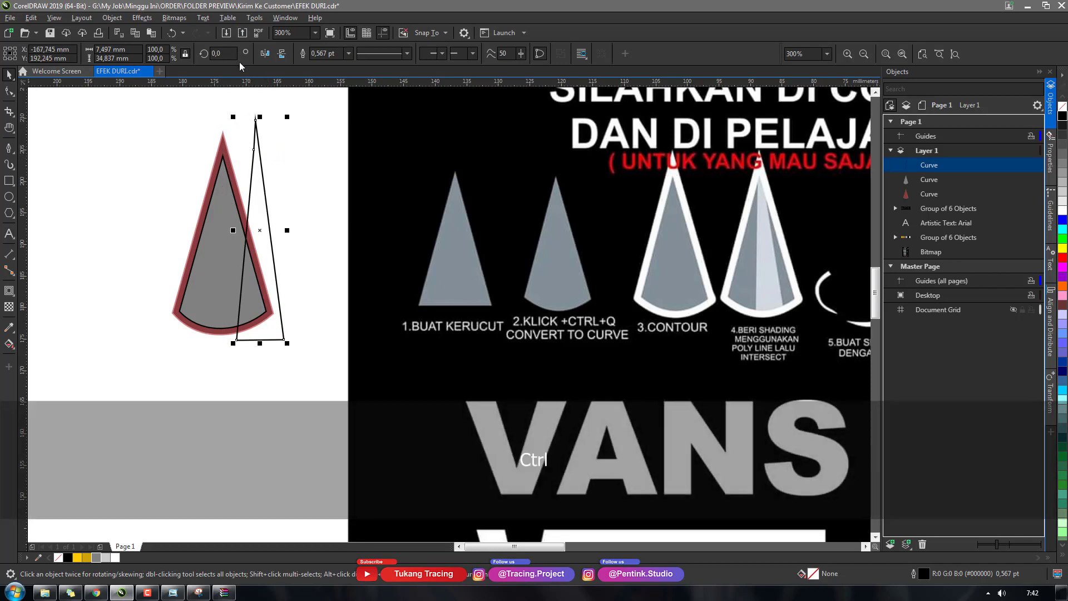
key(ctrl+z)
key(shift)
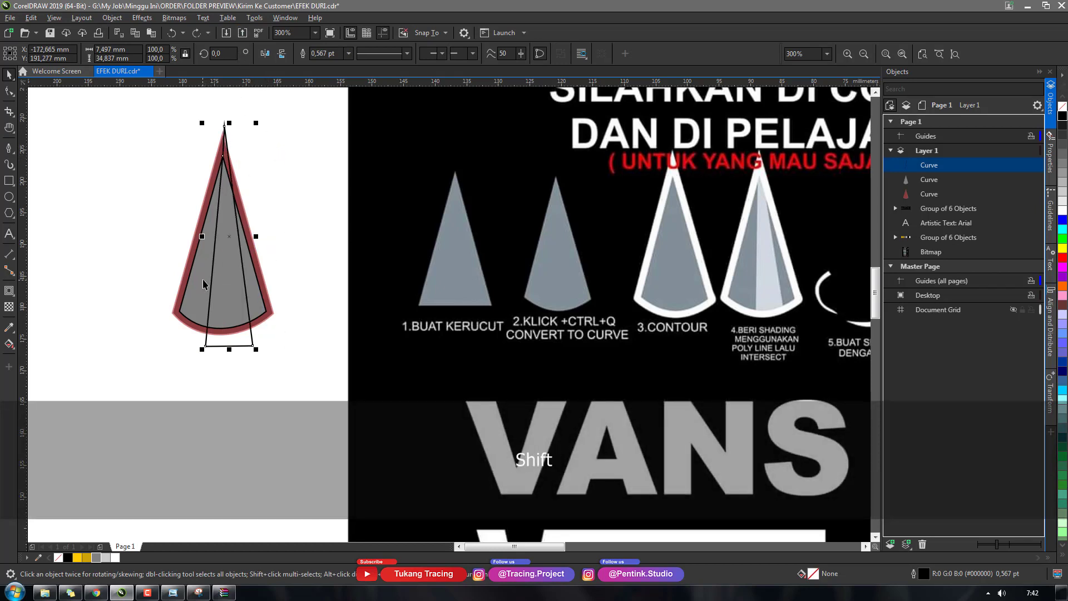
shift+click(205, 280)
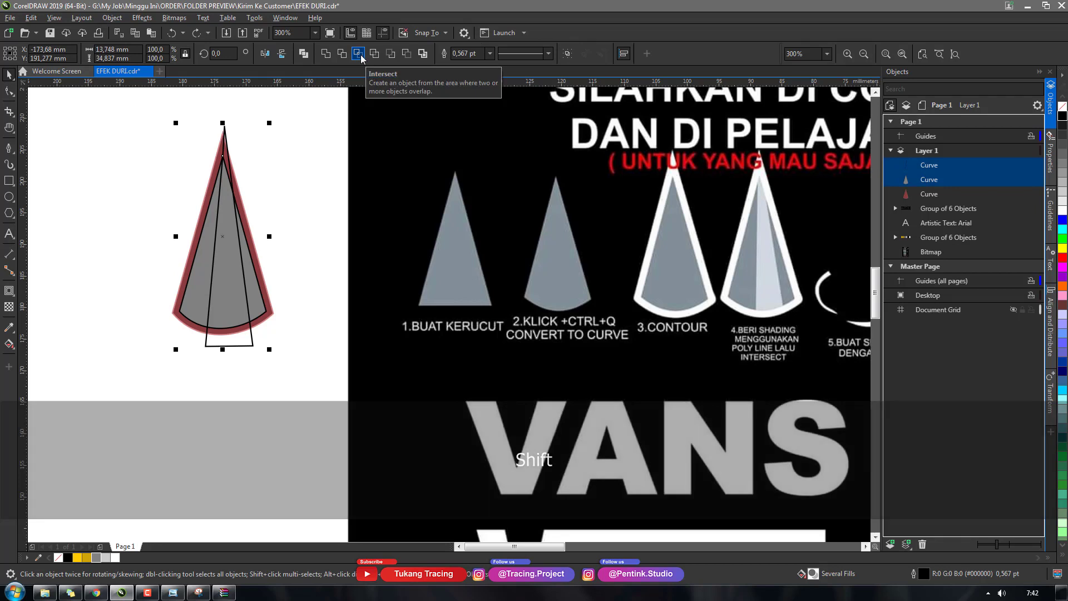
click(358, 54)
key(Delete)
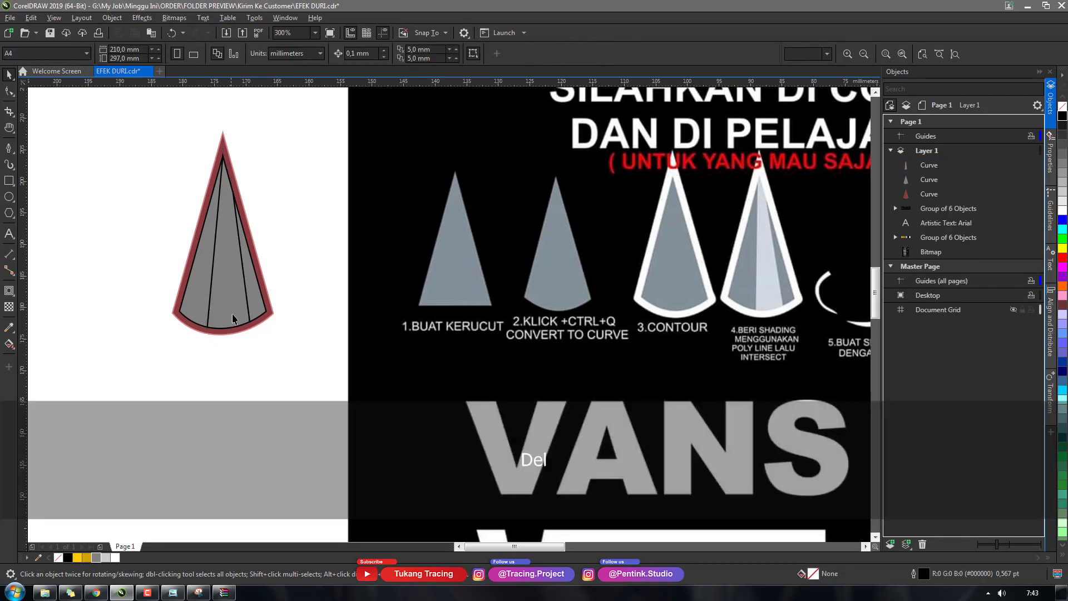
Step: Fill the cone's middle strip with 20% Black and the outer contour shape with white
drag(233, 265, 251, 272)
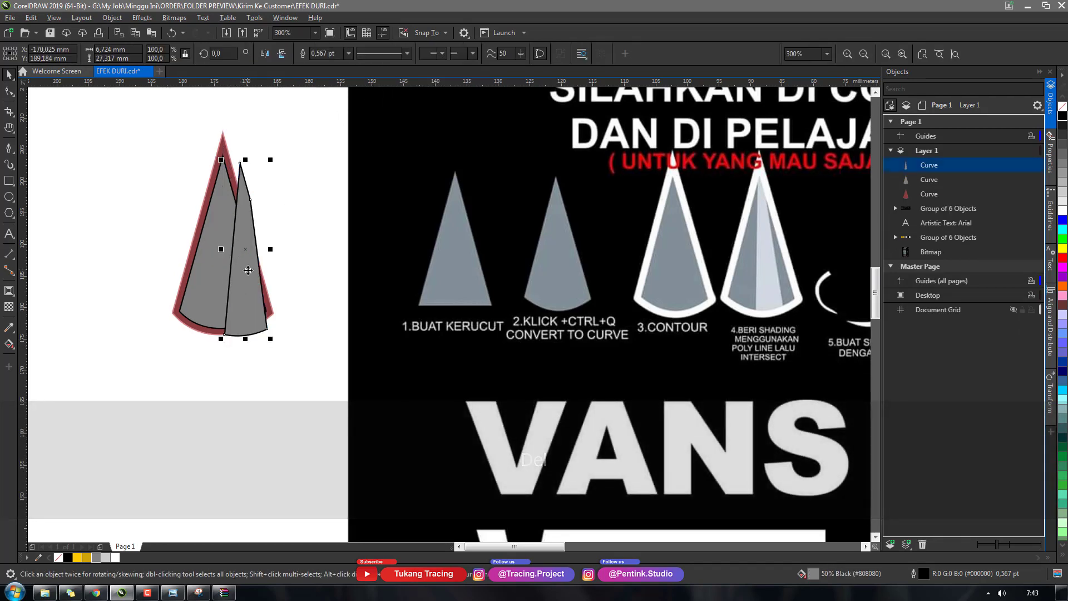
key(ctrl+z)
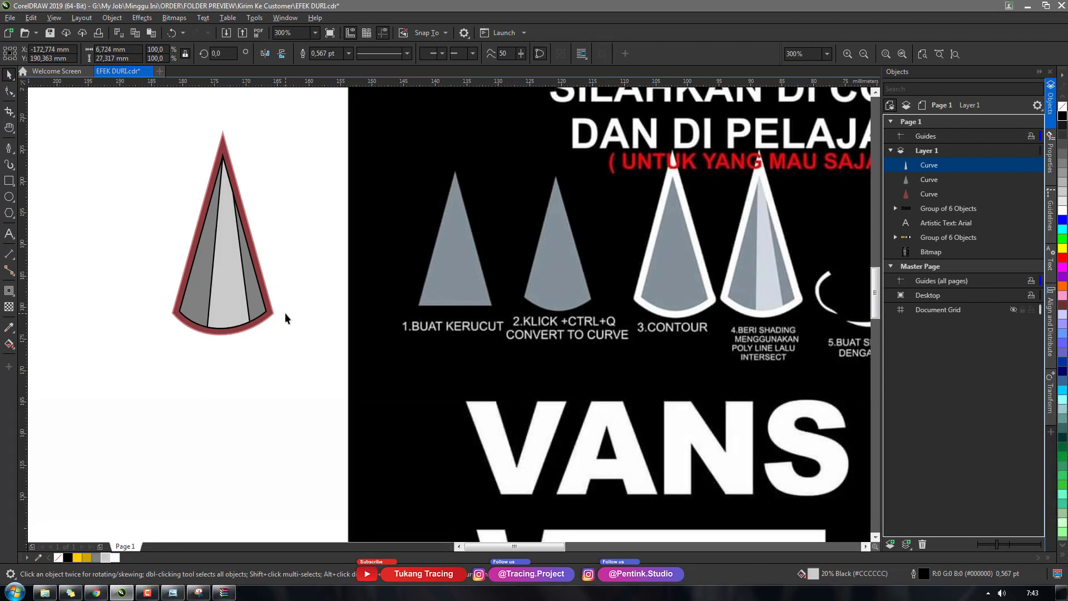
drag(271, 312, 298, 341)
key(ctrl+z)
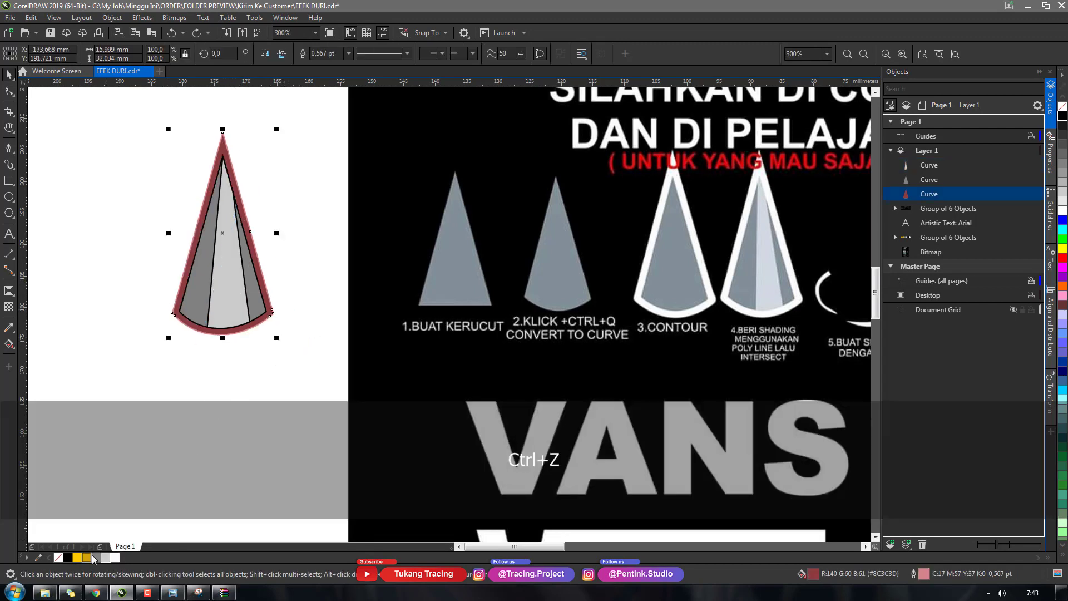
click(114, 557)
Step: Remove the outlines from all three cone pieces and move them onto the black reference image, just below its blue-outlined spike
drag(333, 360, 124, 136)
right_click(59, 558)
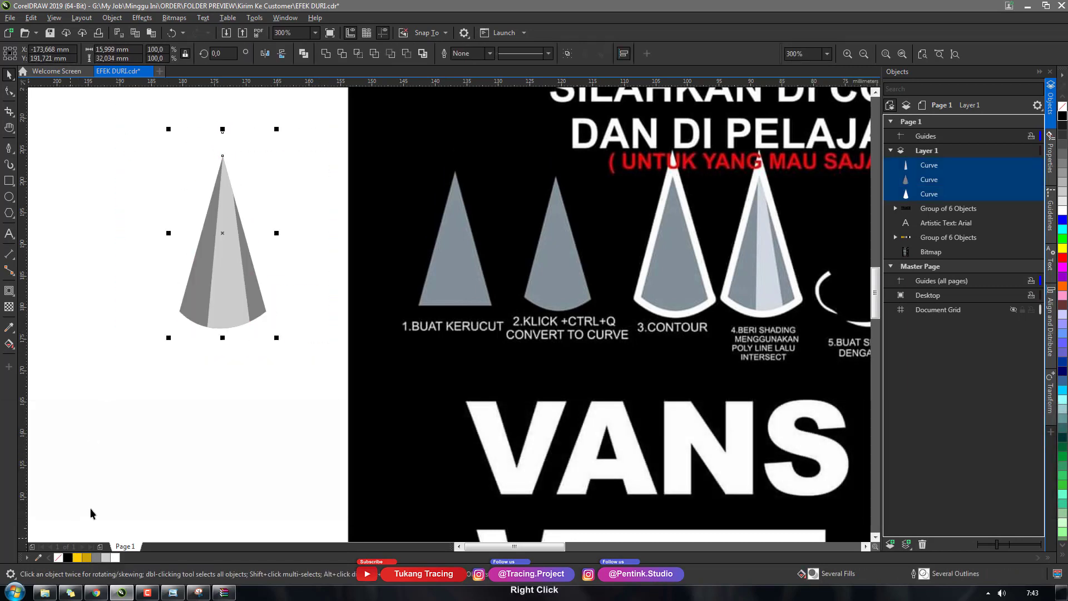
drag(251, 297, 442, 449)
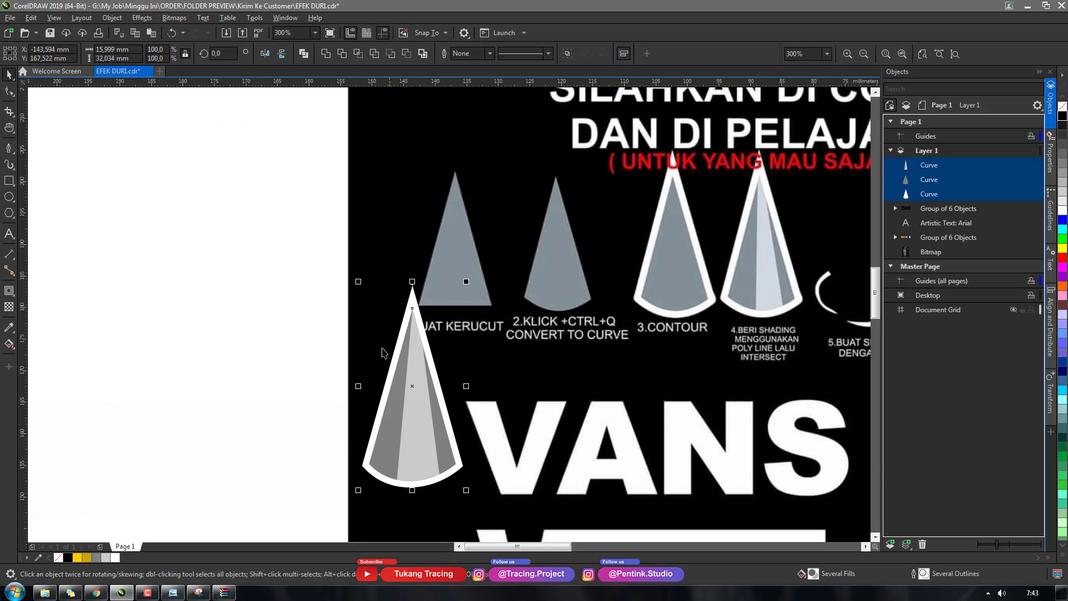
scroll(382, 352, down, 3)
scroll(458, 330, down, 2)
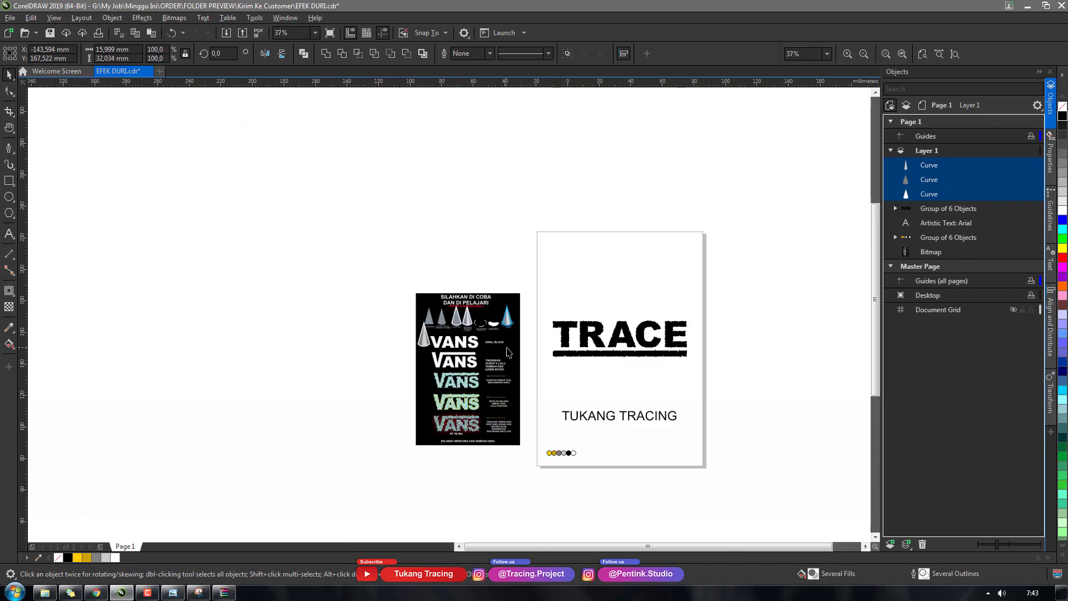
scroll(507, 352, up, 4)
drag(175, 313, 546, 316)
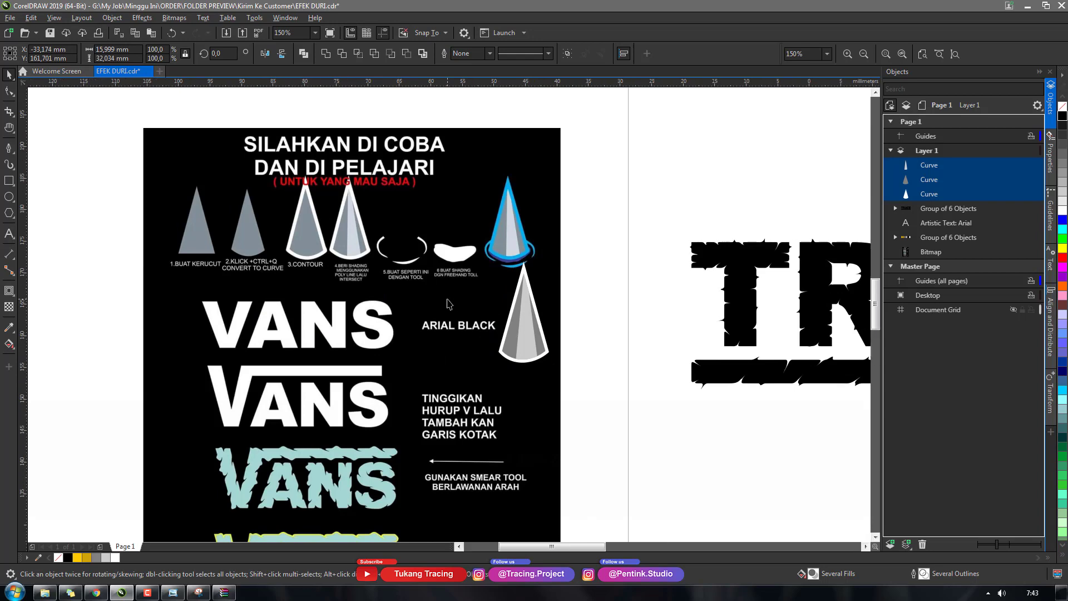
Step: Draw a crescent about 4.2 × 6.3 mm with the B-Spline tool beside the cone's lower-left corner, filled white with no outline
scroll(450, 303, up, 2)
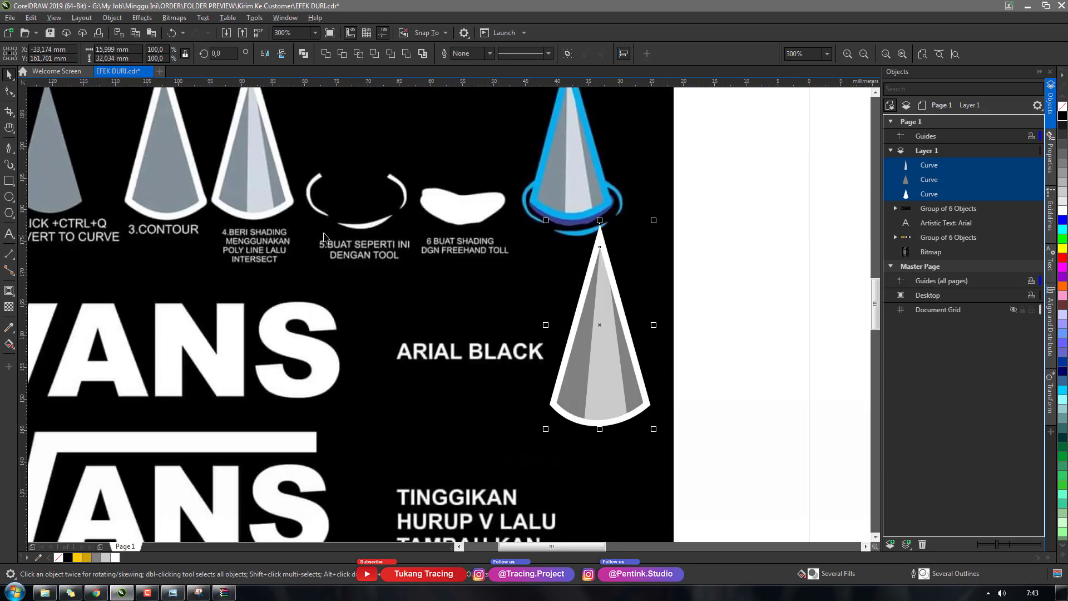
scroll(324, 237, down, 2)
scroll(412, 238, up, 2)
scroll(332, 214, down, 2)
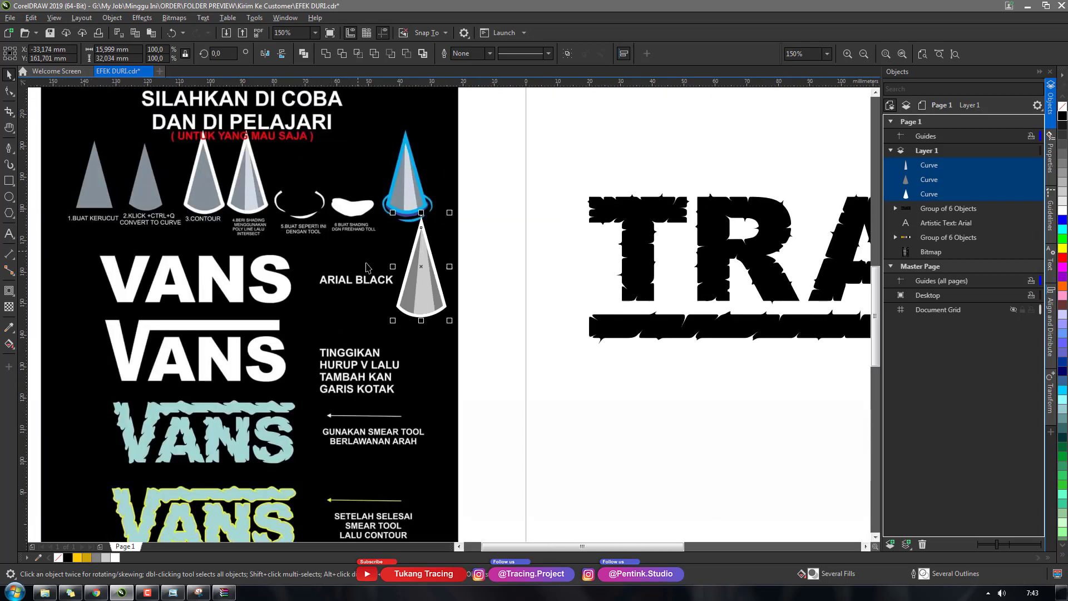
scroll(369, 273, up, 2)
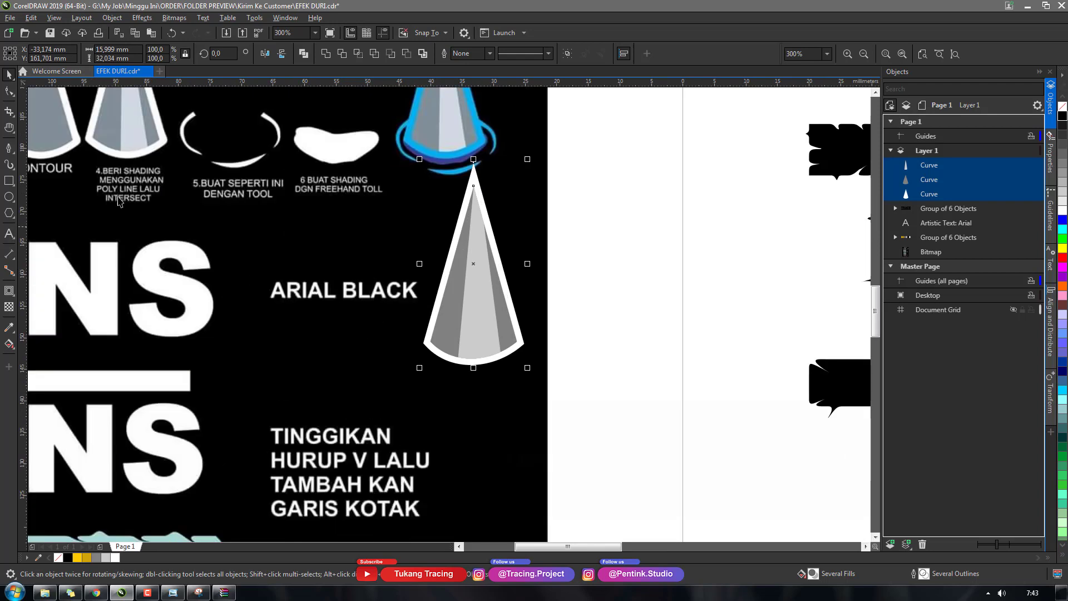
key(shift)
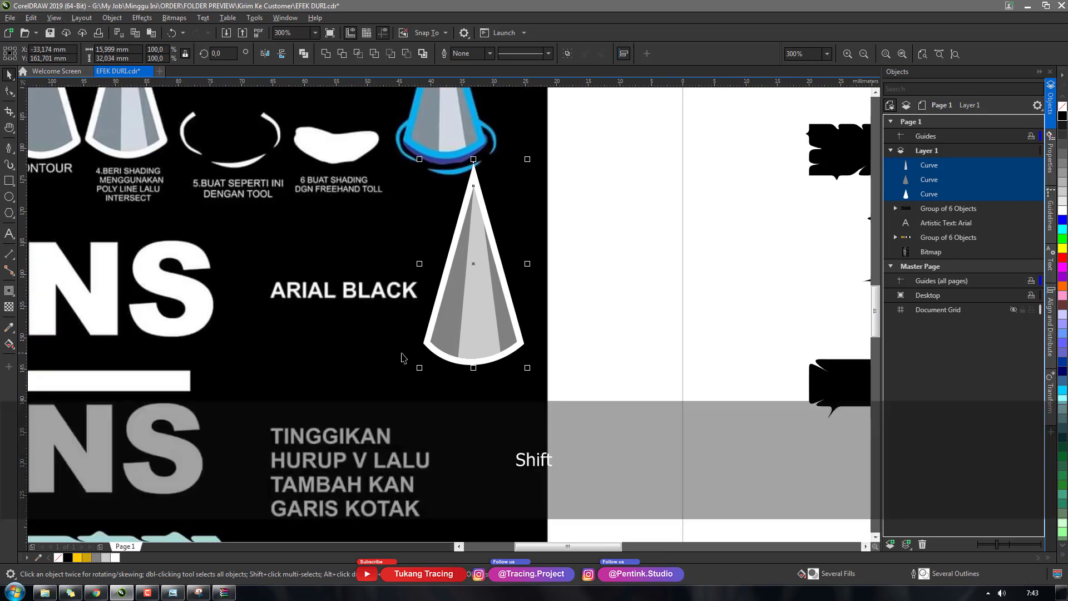
key(shift+b)
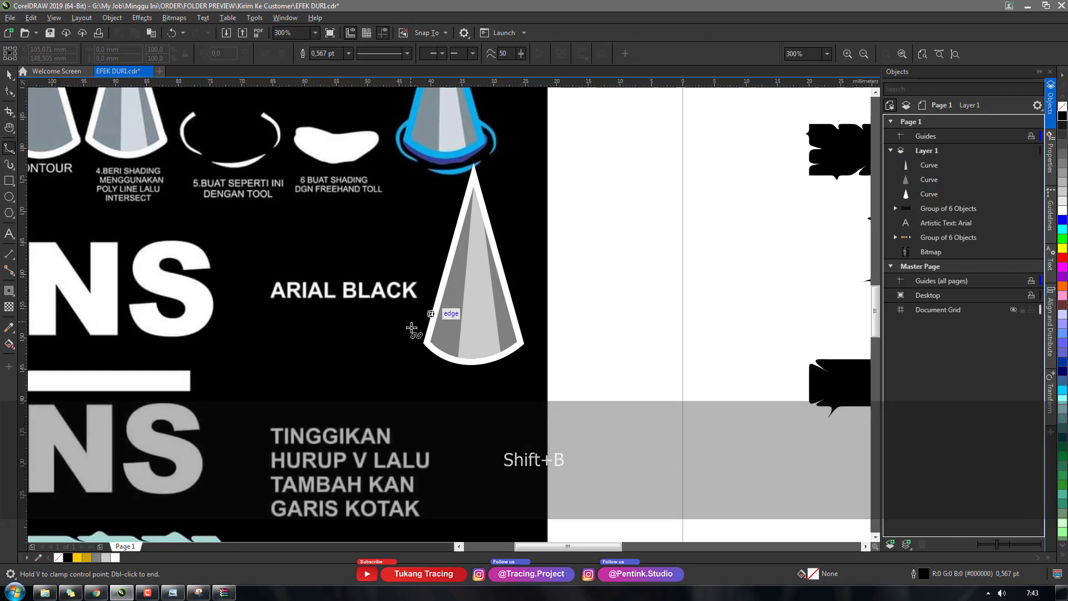
click(426, 331)
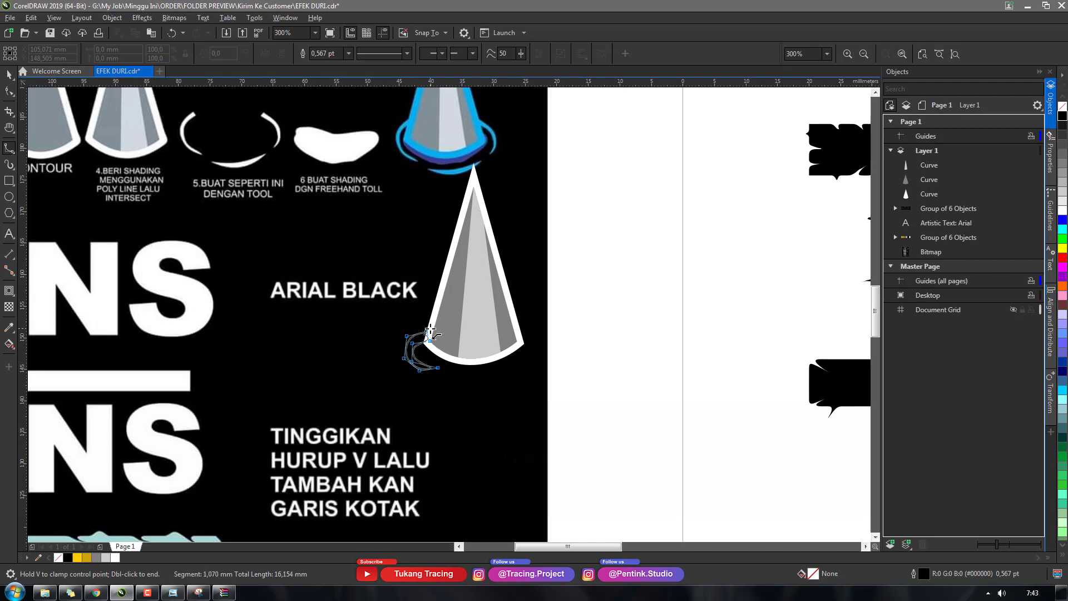
click(430, 333)
key(space)
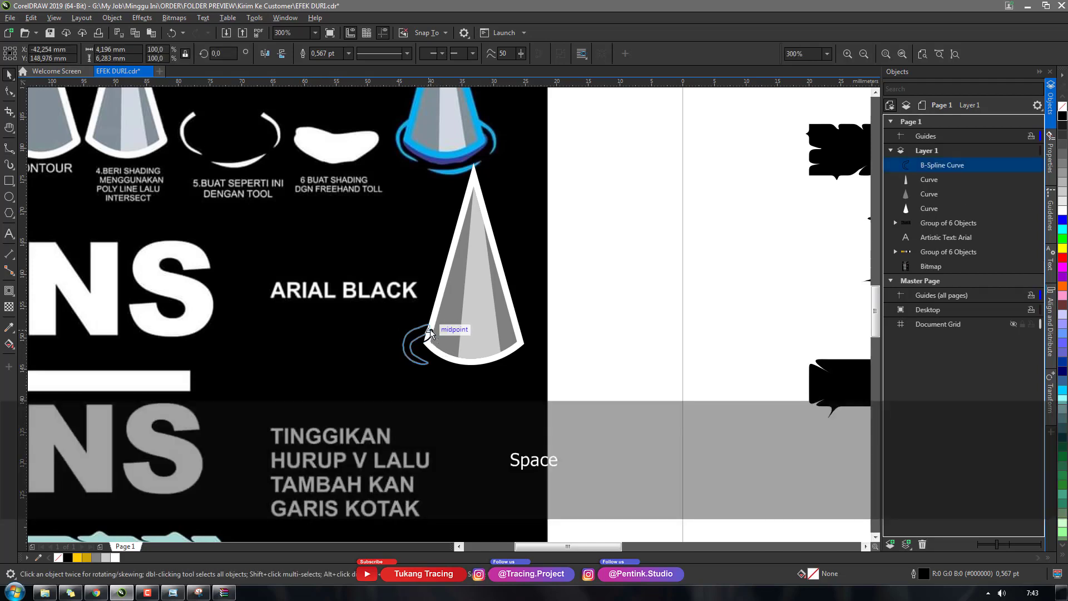
click(114, 558)
right_click(57, 558)
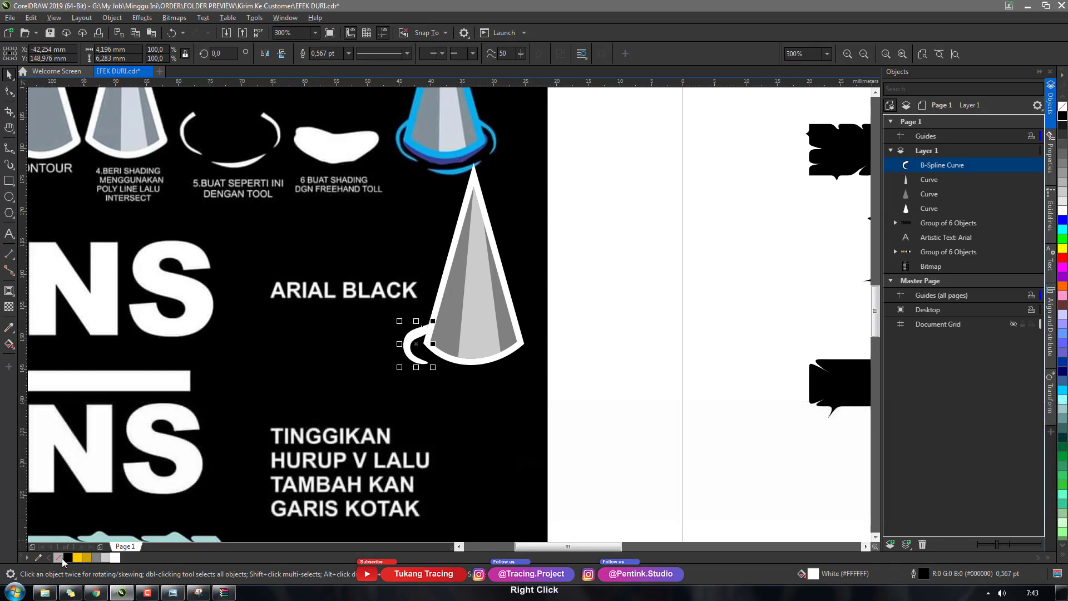
Step: Reshape the white crescent to about 6.0 × 7.2 mm by extending its lower tip under the cone's base with the Shape tool
click(9, 91)
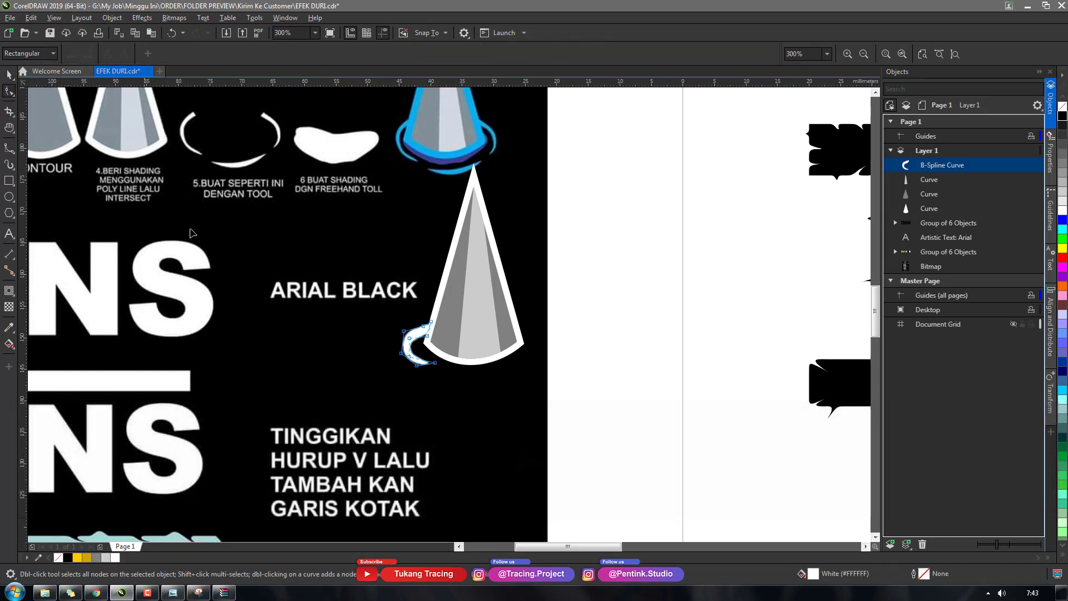
click(435, 364)
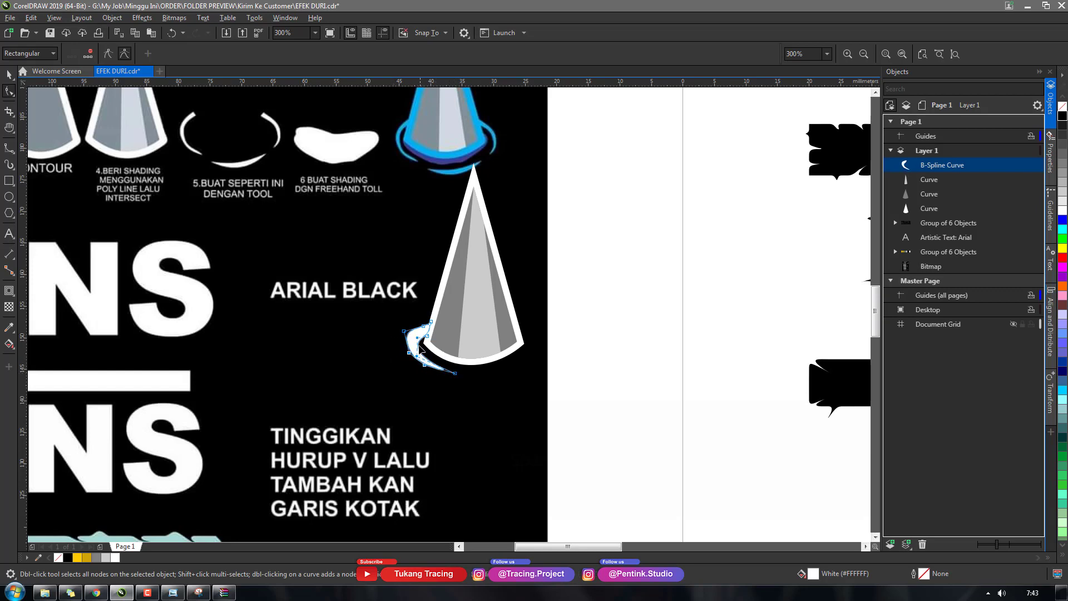
key(ctrl+z)
key(space)
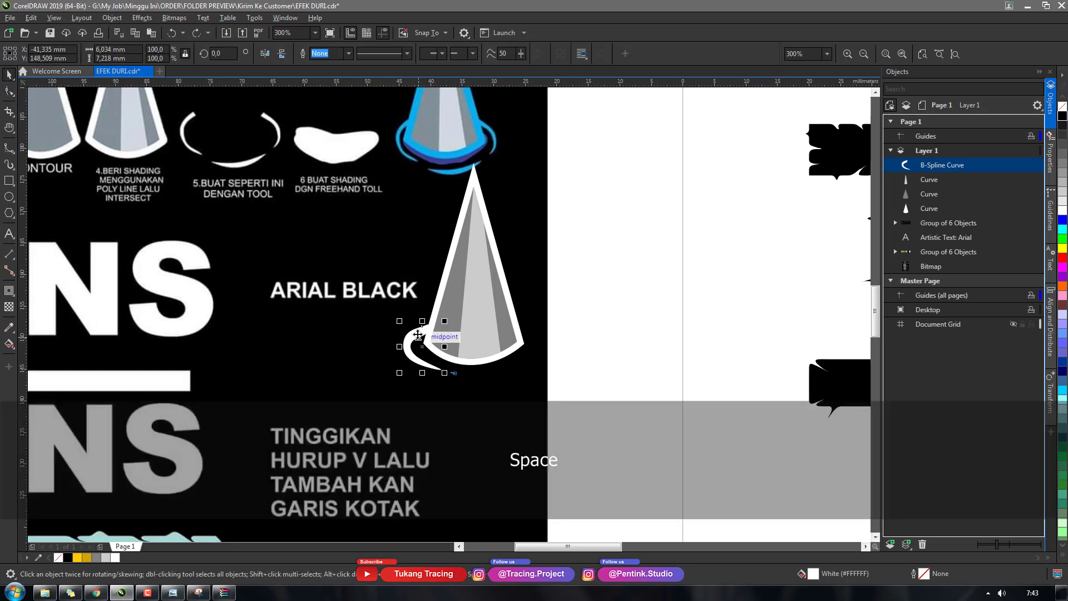
Step: Bring the grey cone and its light middle strip in front of the white crescent, and move the crescent slightly further behind the cone
click(480, 349)
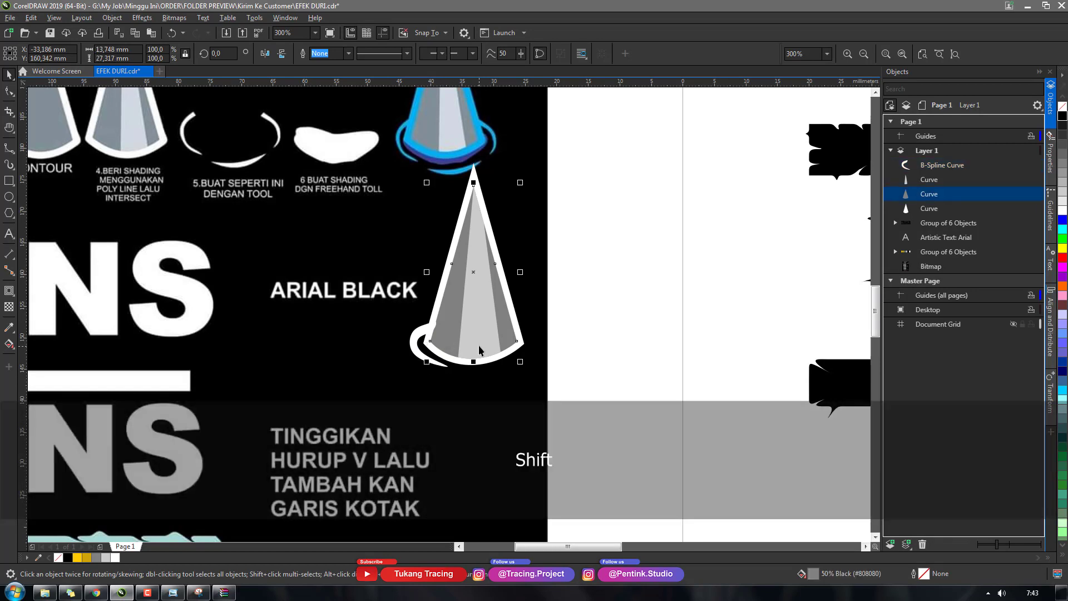
shift+click(480, 349)
drag(936, 170, 937, 159)
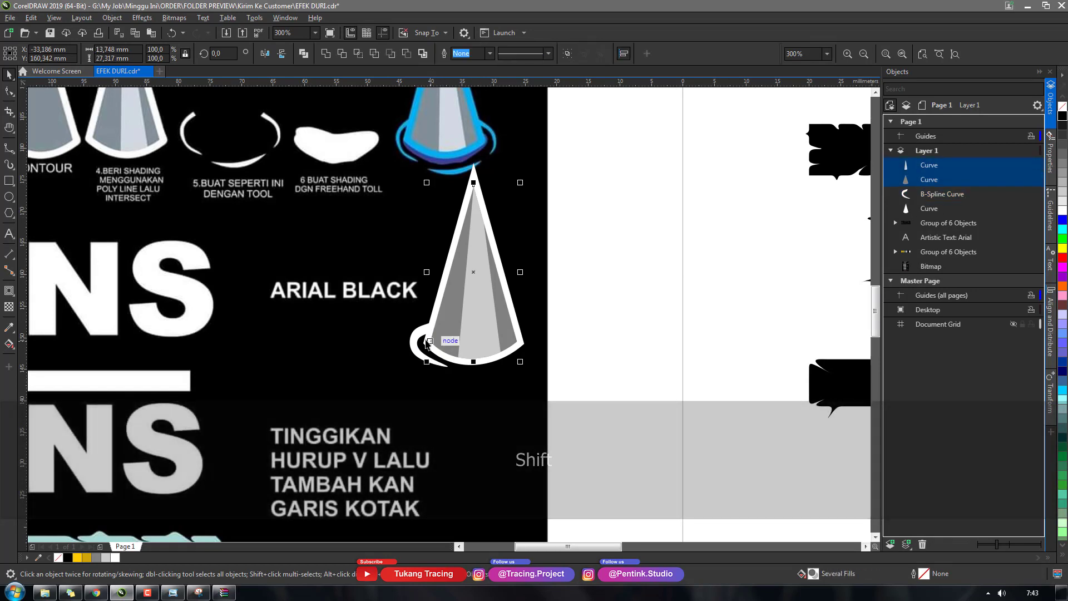
drag(432, 359, 436, 362)
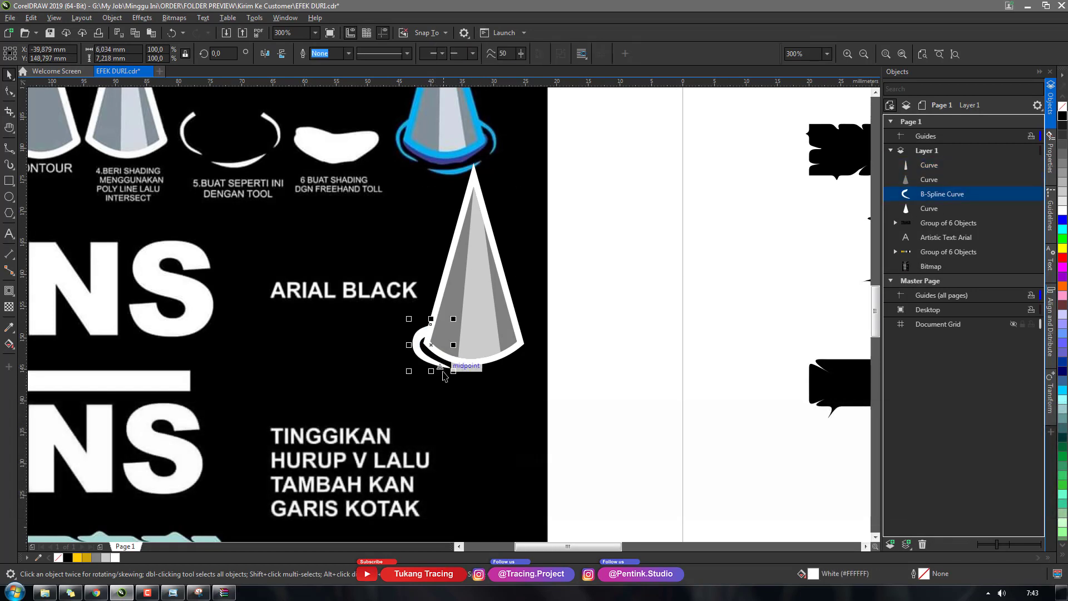
Step: Try to lengthen the crescent's lower tip by pulling its end control point further under the cone
key(a)
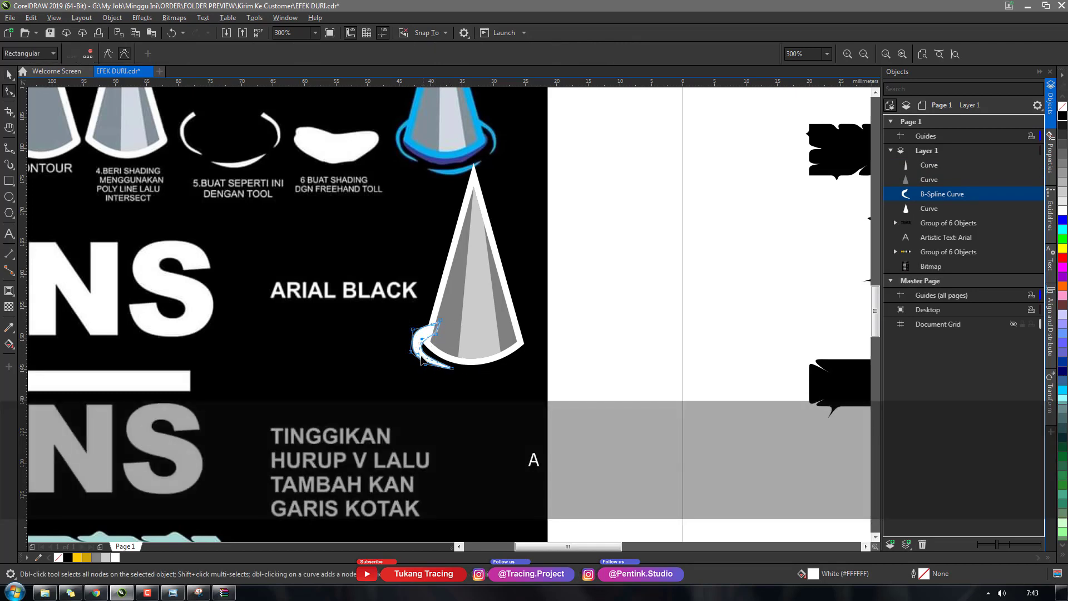
click(464, 371)
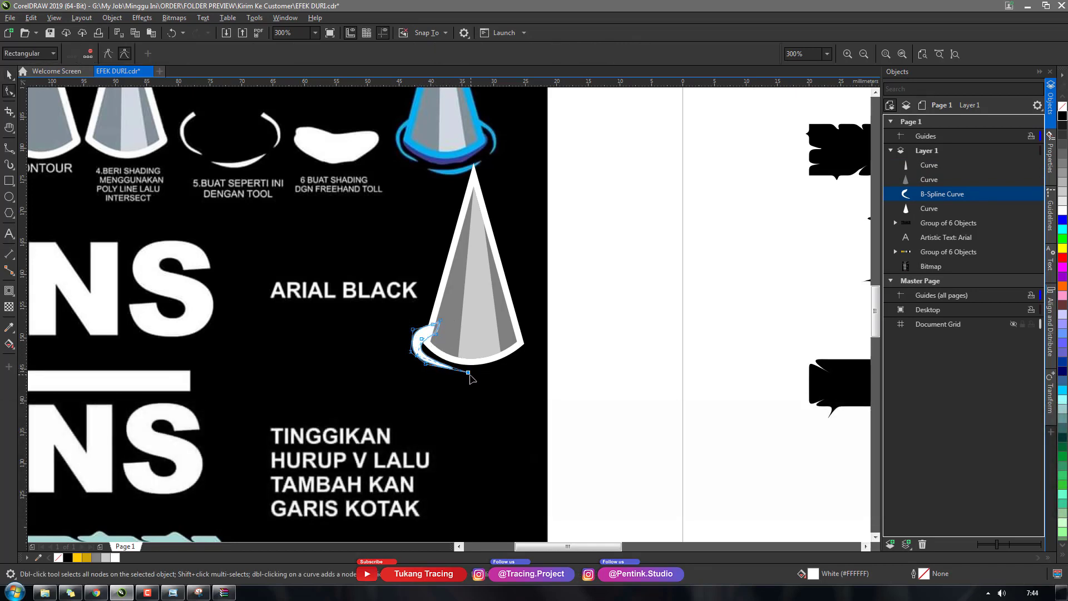
key(space)
scroll(491, 363, up, 1)
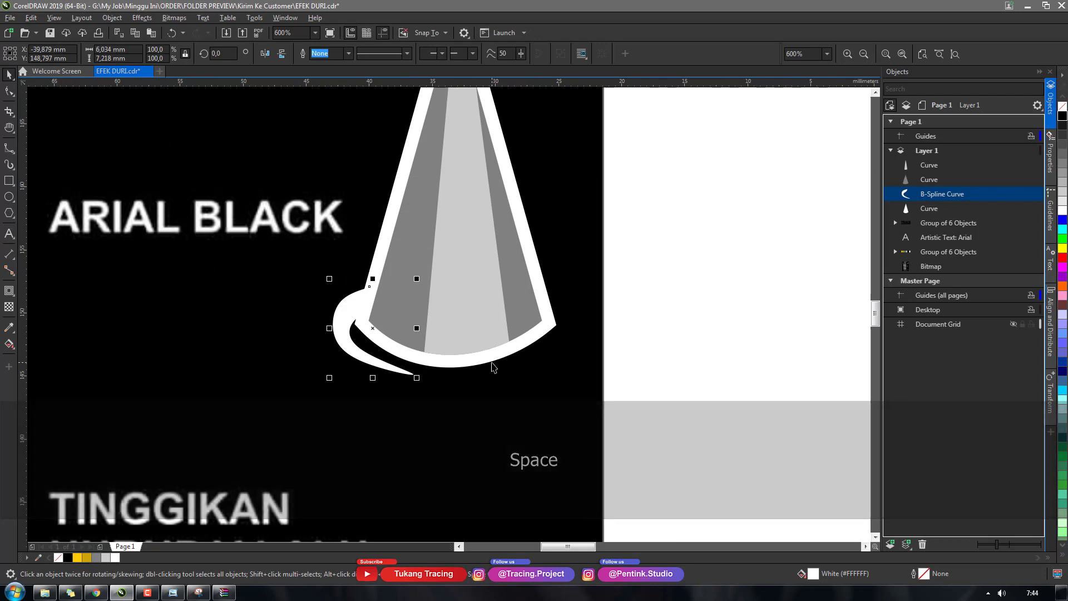
Step: Draw a thin B-spline crescent about 7.8 mm wide just below the cone's curved base and fill it white without an outline
click(9, 149)
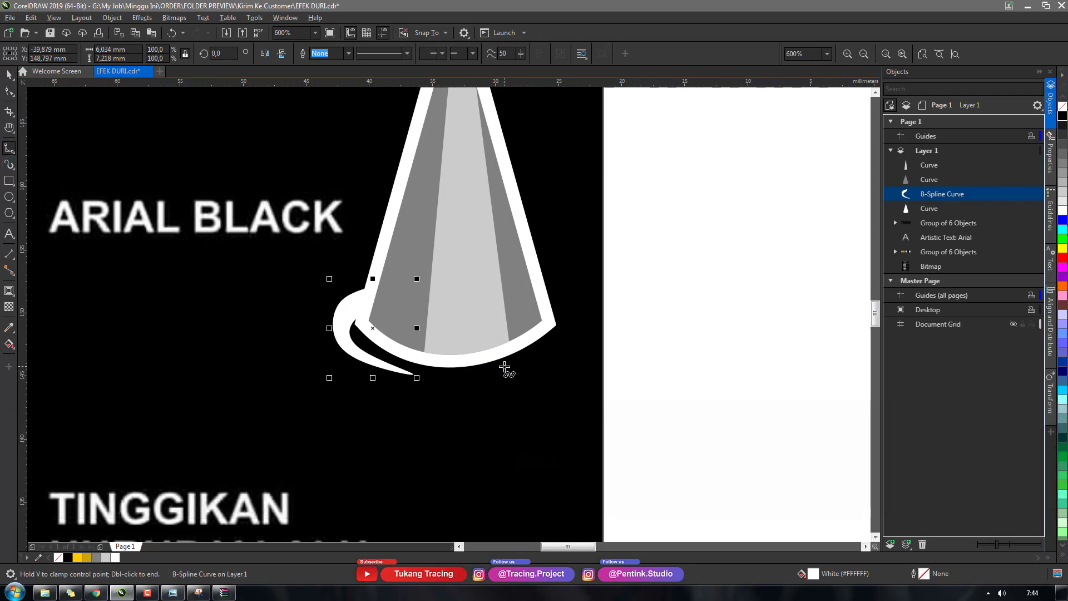
click(504, 366)
click(452, 375)
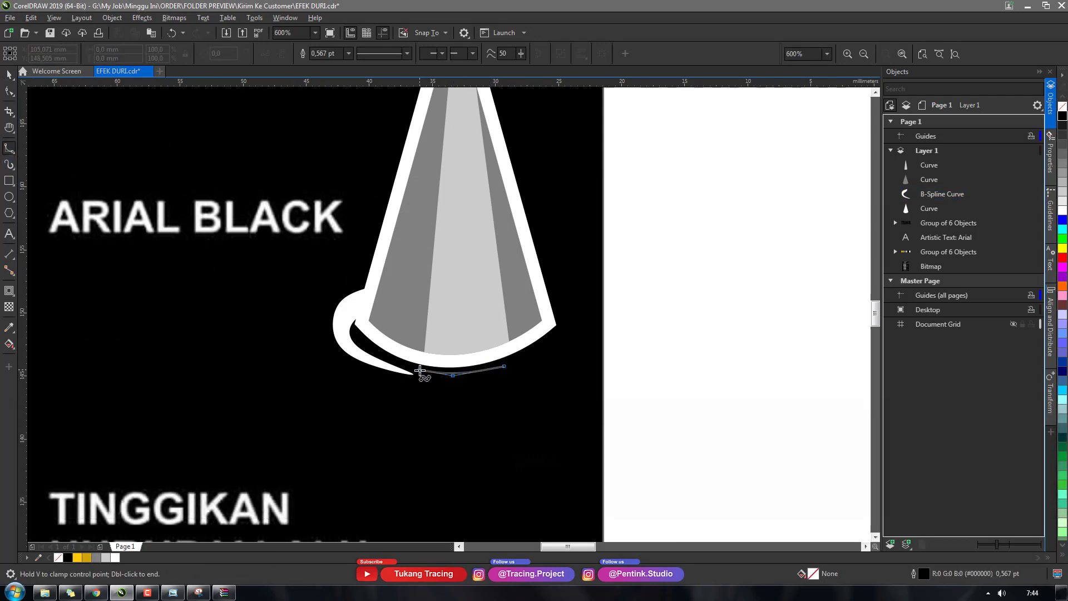
click(419, 370)
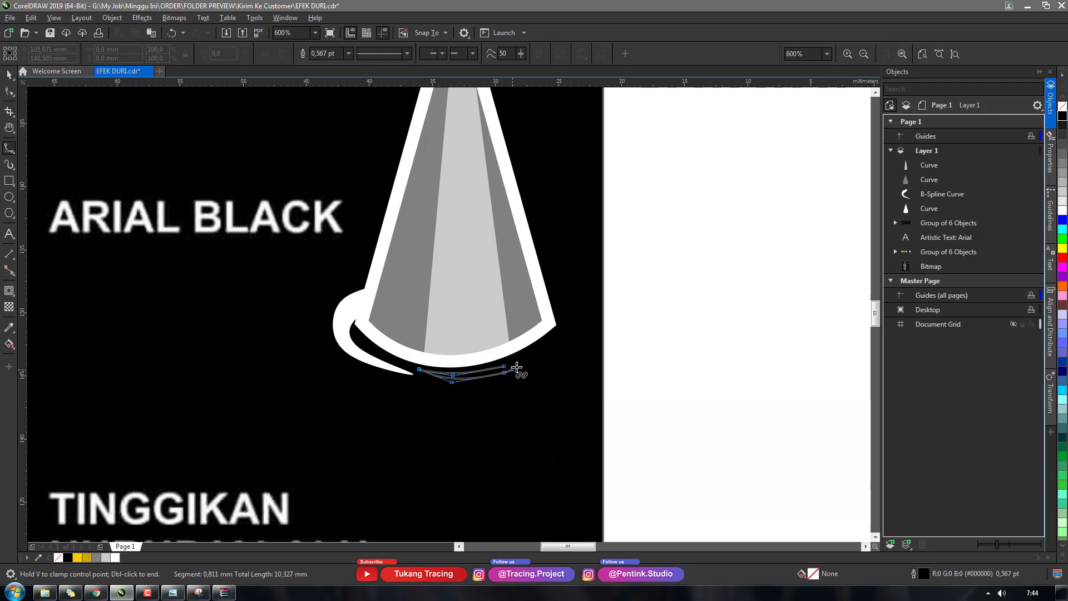
click(506, 367)
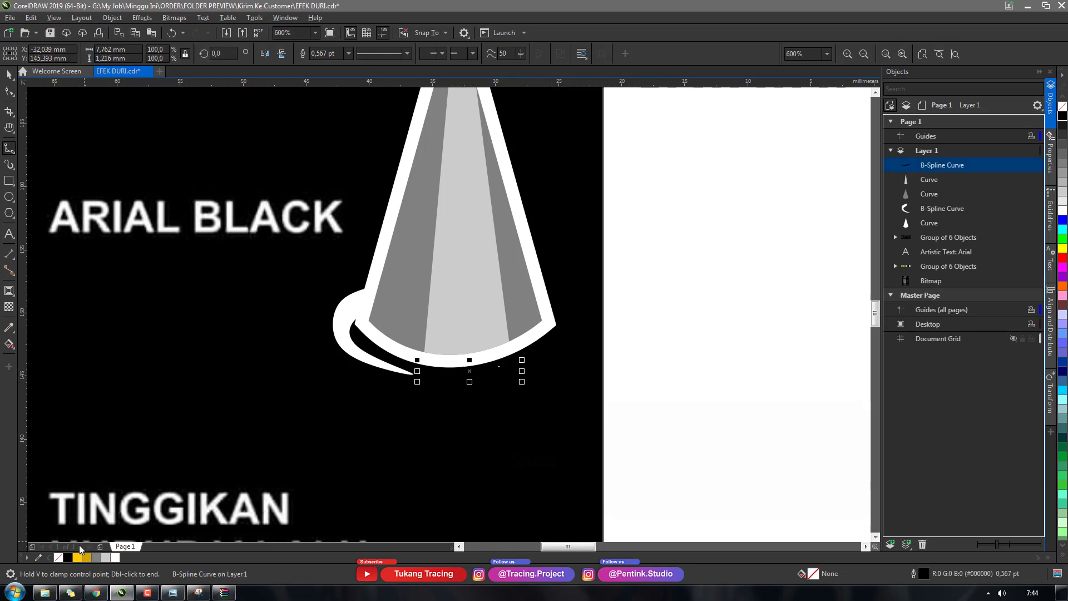
click(118, 558)
right_click(57, 557)
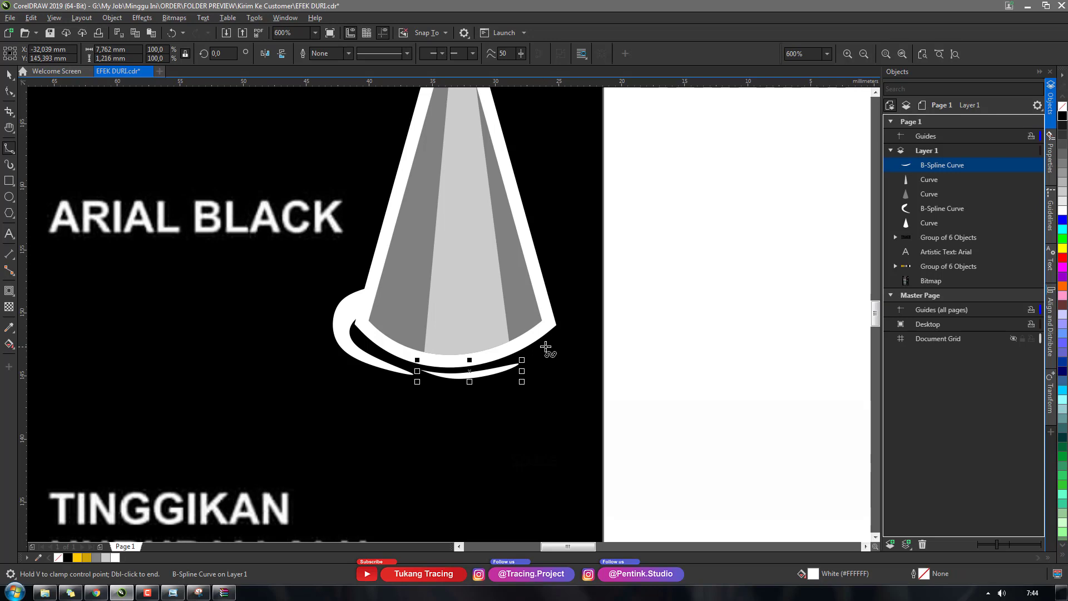
Step: Draw a B-spline hook about 2.7 × 4.8 mm around the cone's lower right corner and fill it white without an outline
click(545, 346)
click(529, 357)
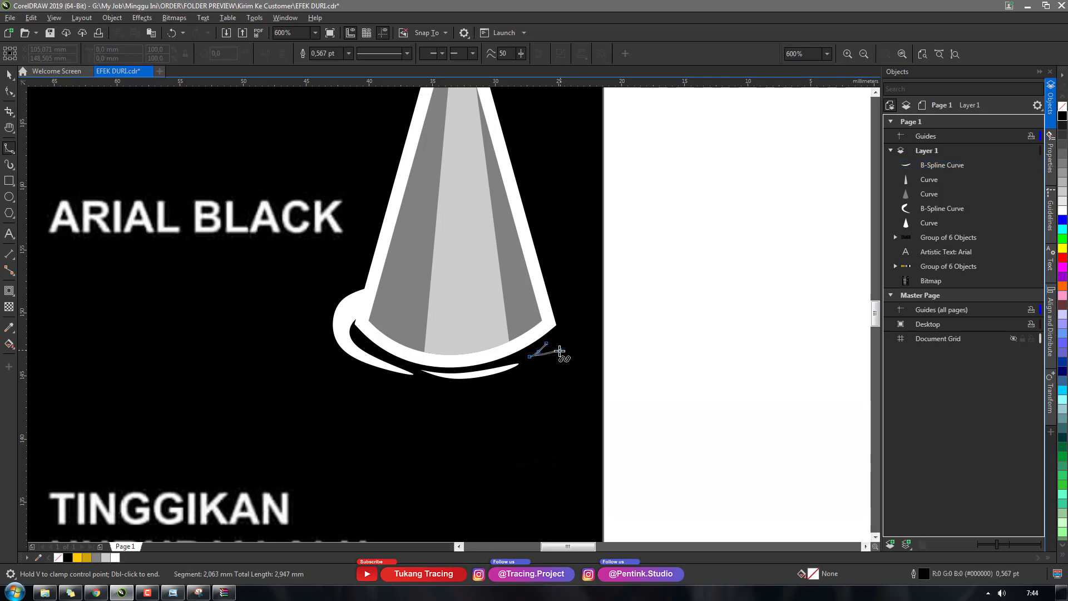
click(549, 352)
click(567, 325)
click(569, 303)
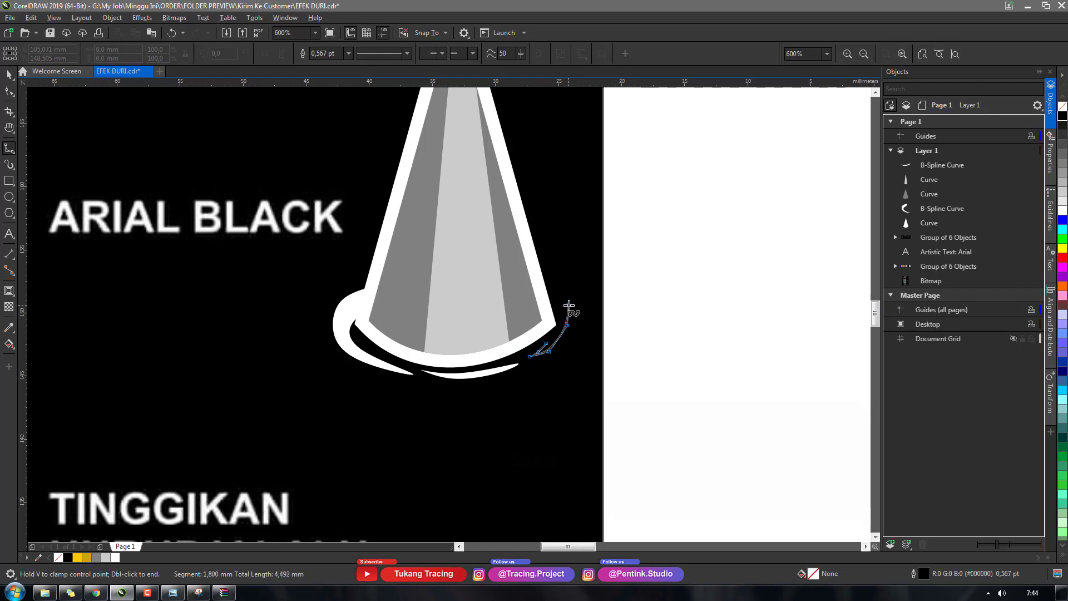
click(548, 295)
click(537, 292)
click(538, 305)
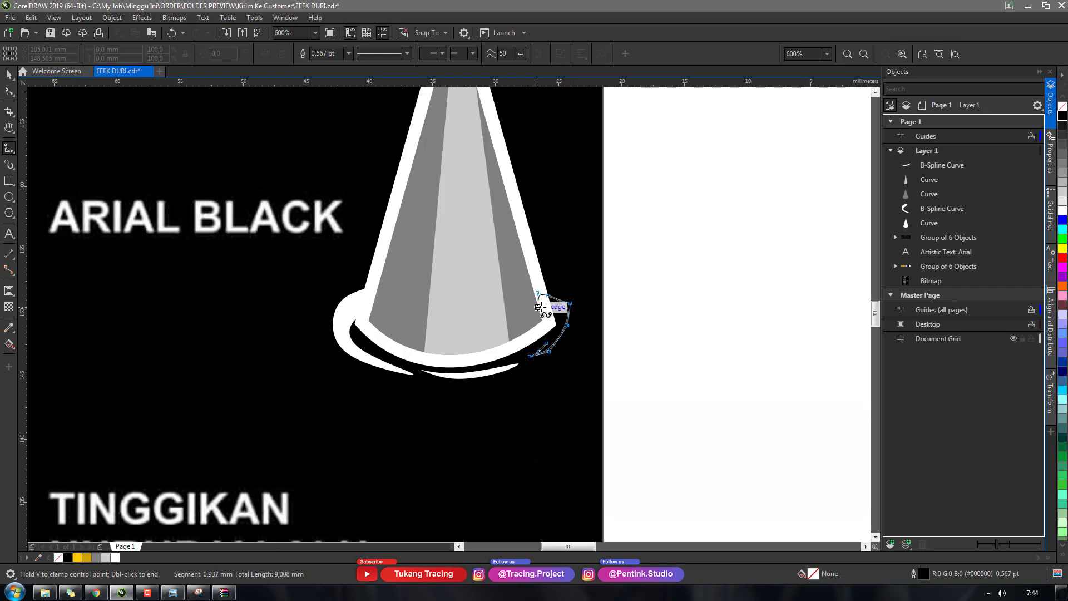
click(555, 304)
click(566, 318)
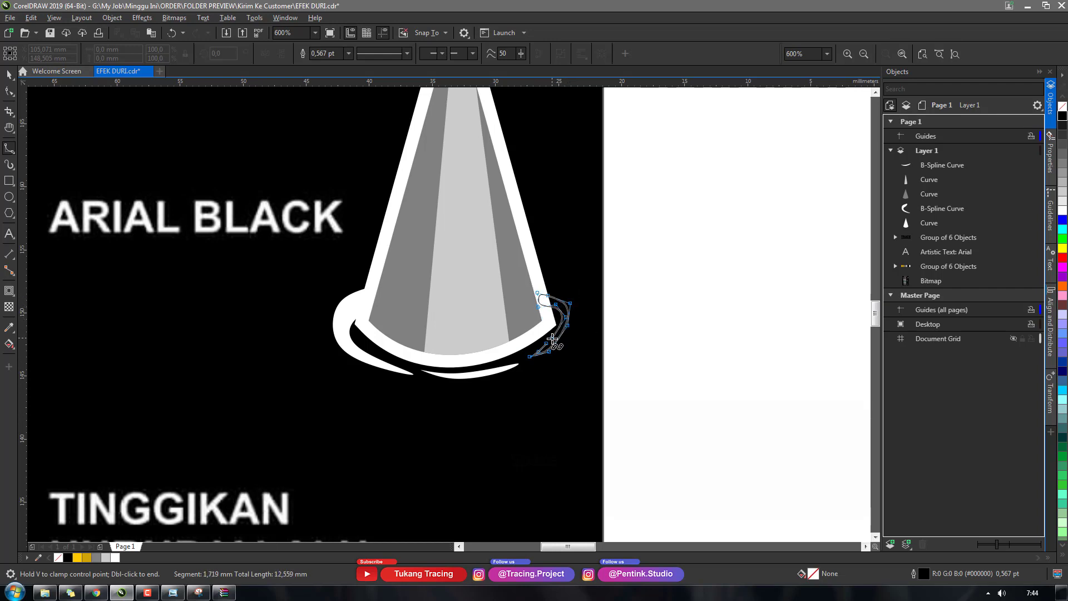
double_click(550, 341)
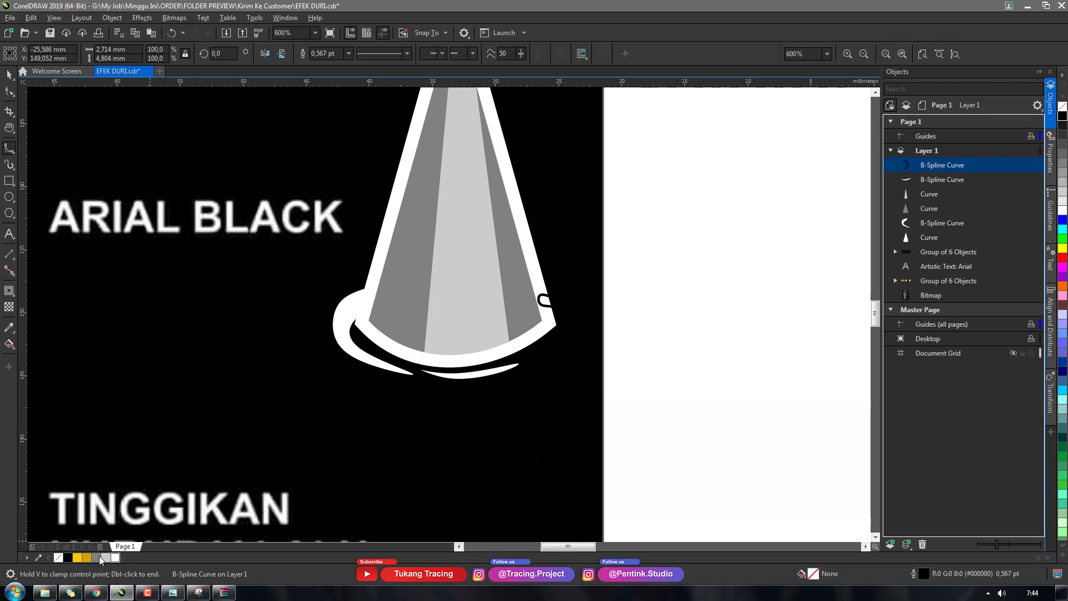
click(115, 557)
right_click(58, 557)
Step: Move the right hook slightly down, then shift the thin bottom crescent down and rotate it about 5.6 degrees to align with the hook
key(space)
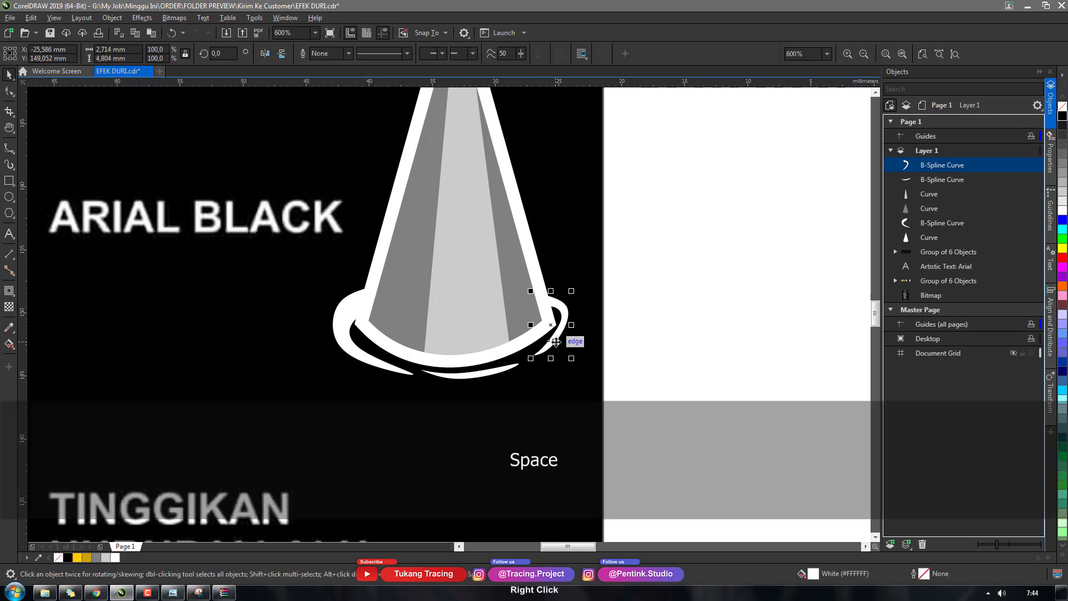
drag(554, 341, 555, 350)
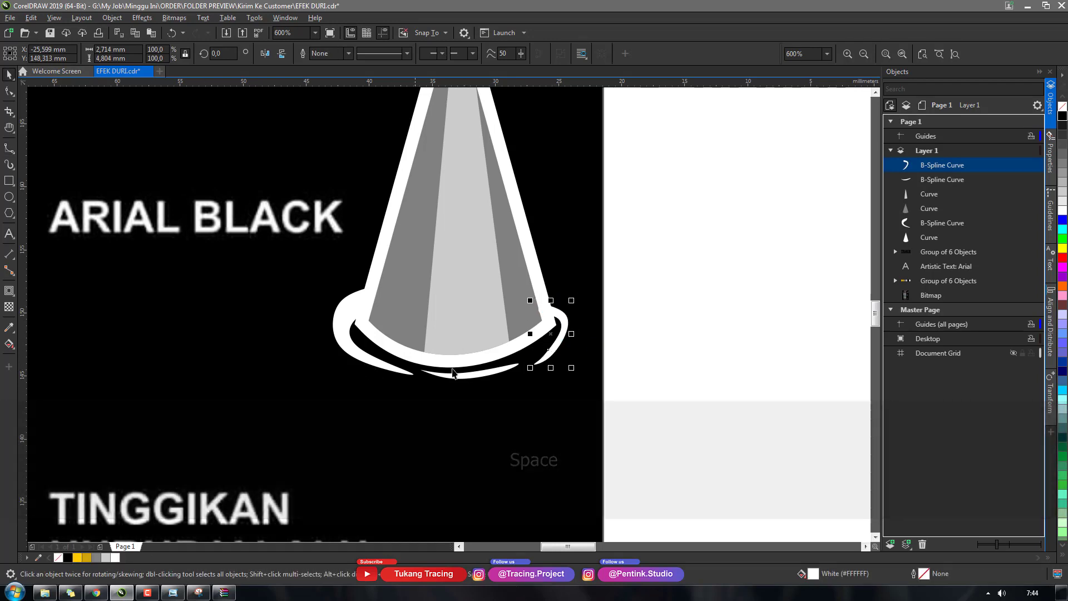
click(454, 373)
click(511, 371)
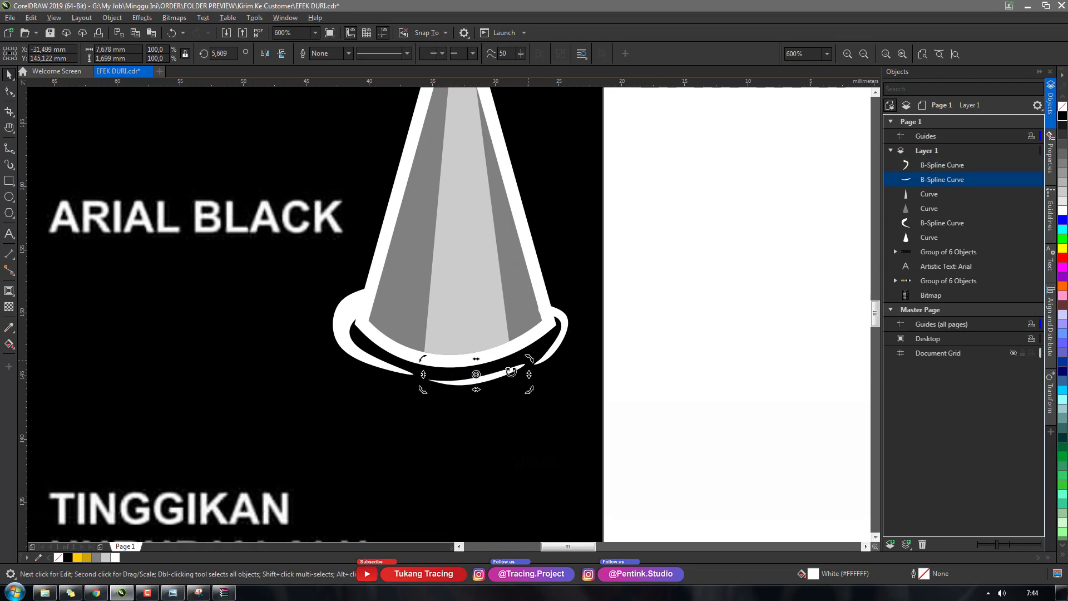
key(space)
Step: Reshape the inner edge of the crescent around the cone's lower left corner to make it thinner
scroll(626, 333, down, 2)
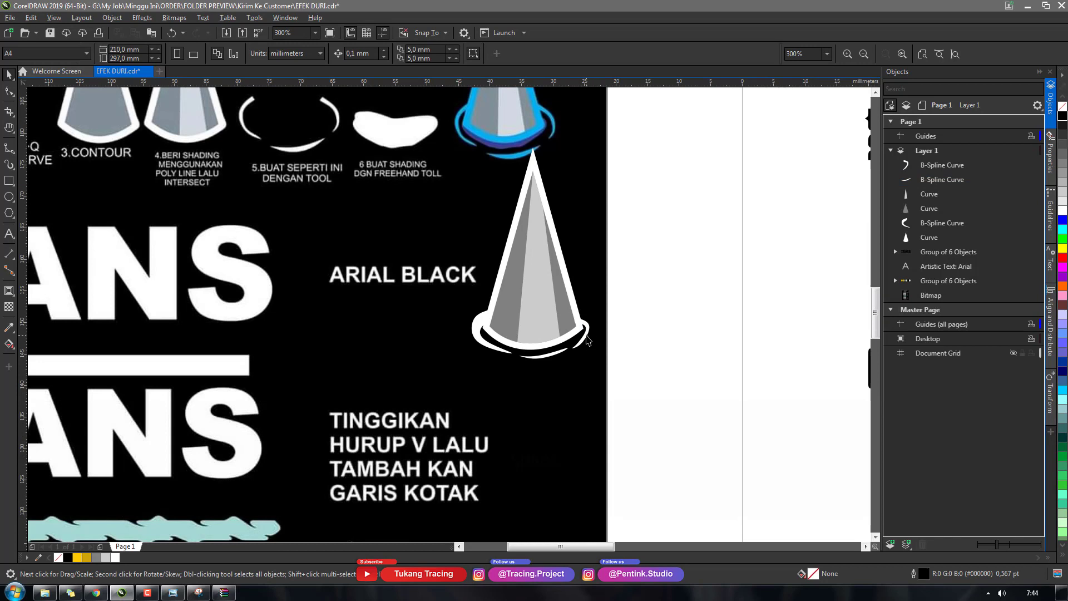
click(587, 337)
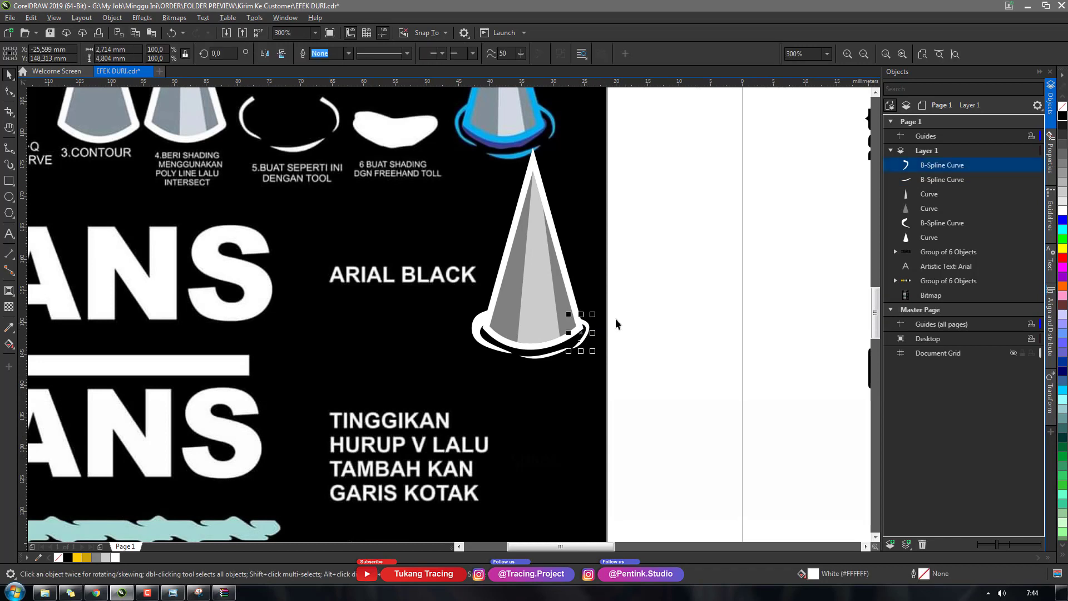
click(485, 333)
key(a)
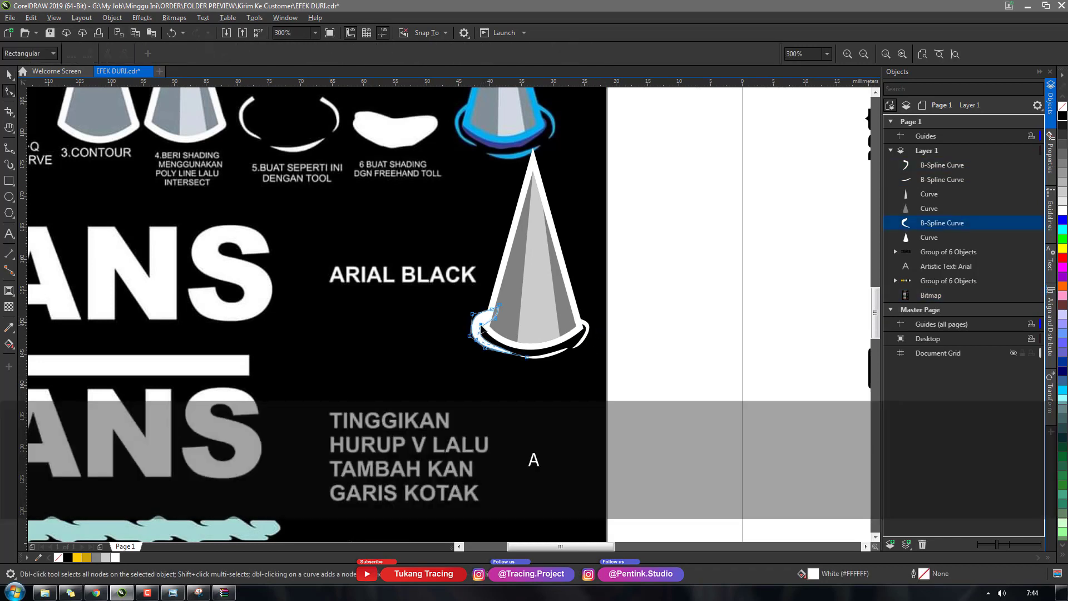
drag(480, 325, 476, 316)
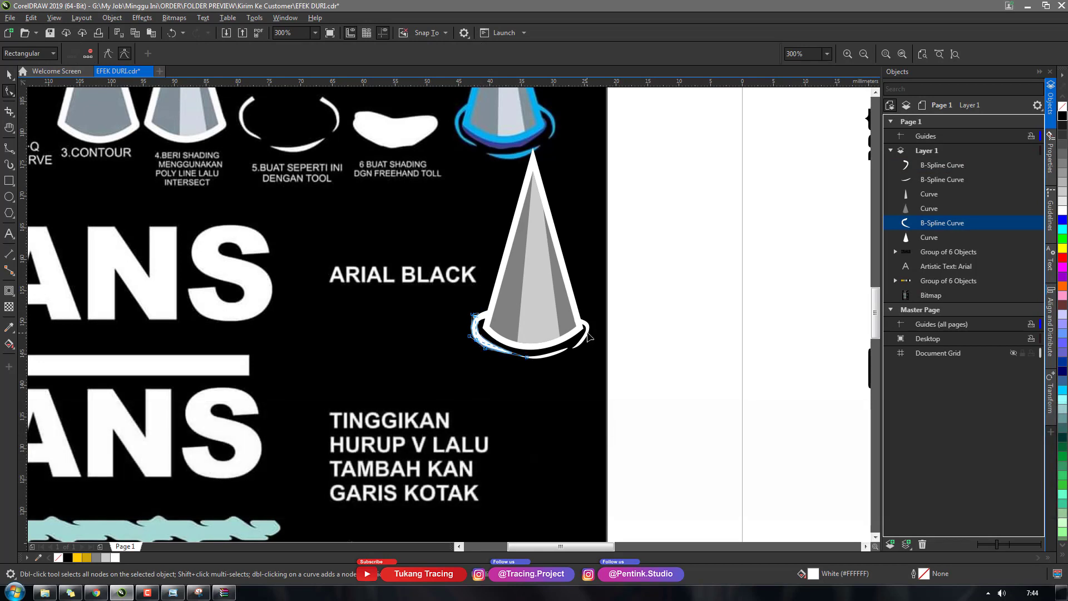
Step: Thicken the upper end of the right hook to about 3.1 × 5.1 mm overall and nudge it against the cone's edge
click(588, 334)
scroll(590, 321, up, 1)
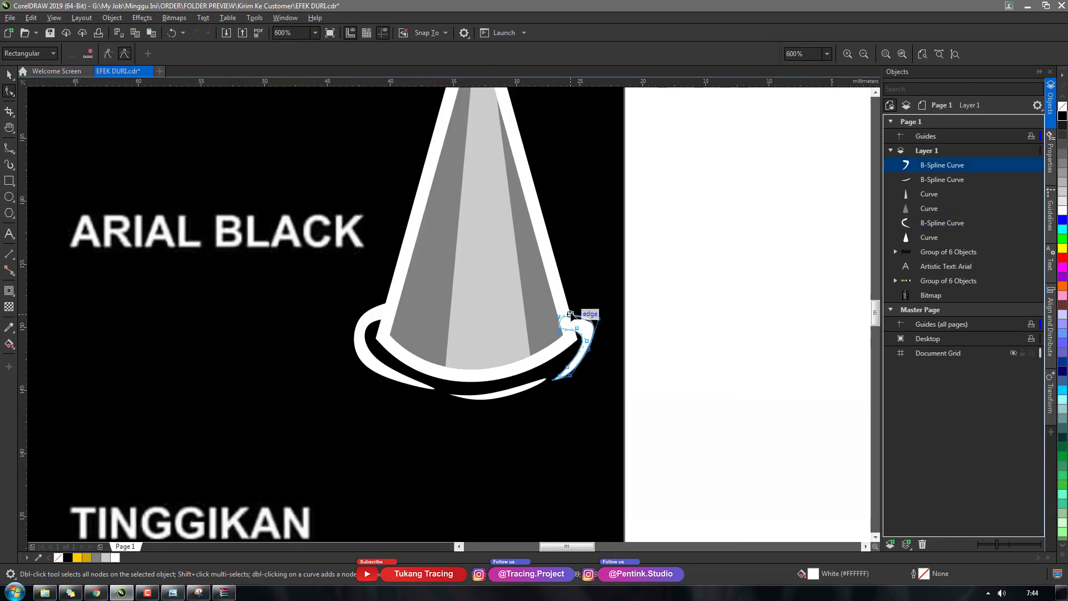
key(space)
drag(585, 328, 585, 326)
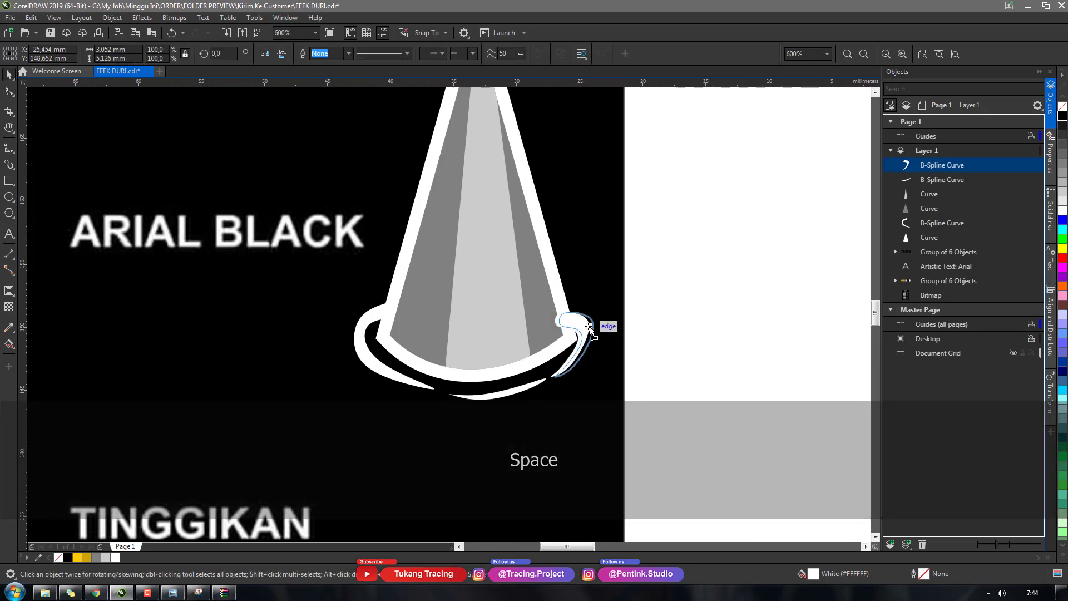
Step: Group the cone's two gray shading curves and cut and paste the group to the front of the layer
click(549, 330)
shift+click(929, 193)
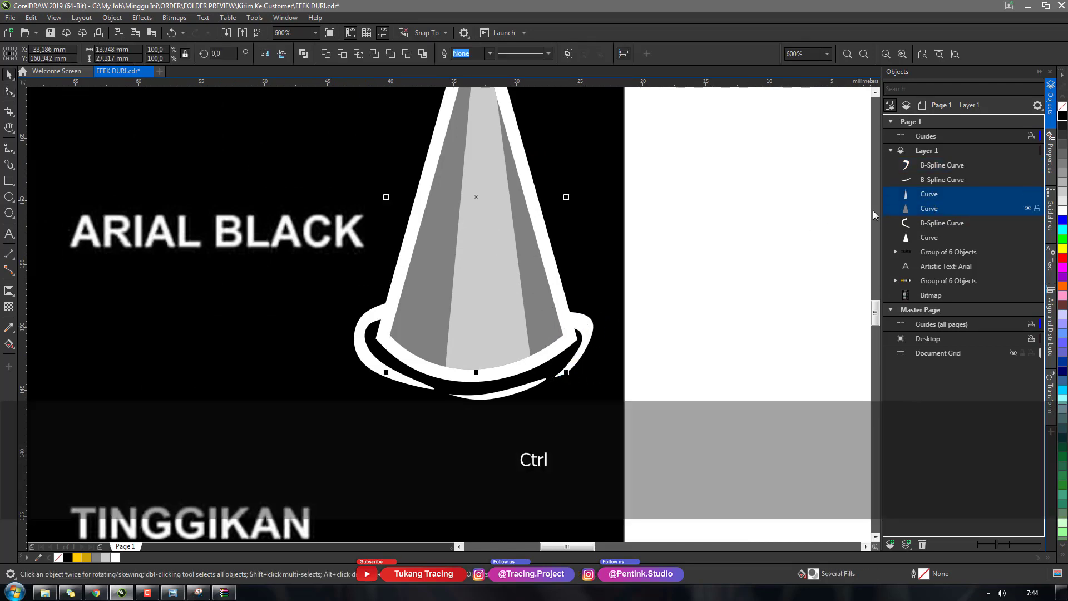
key(ctrl+g)
key(ctrl+x)
key(ctrl+v)
click(629, 326)
drag(510, 307, 510, 336)
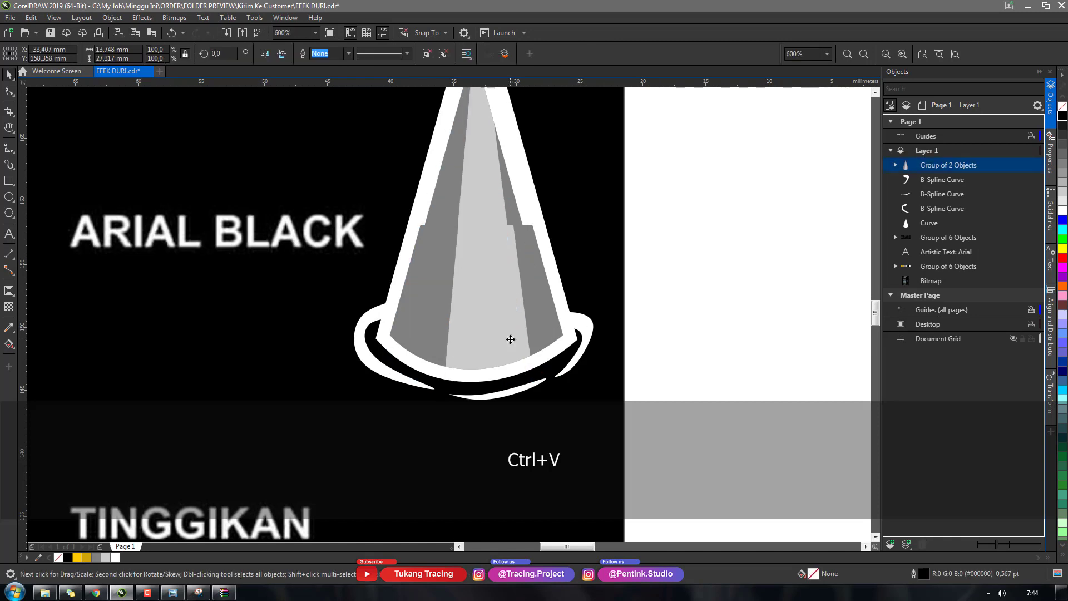
key(ctrl+z)
Step: Begin a B-spline shading shape, tracing its wavy lower edge between the cone base and the ring, from the left corner to the right
scroll(510, 339, down, 5)
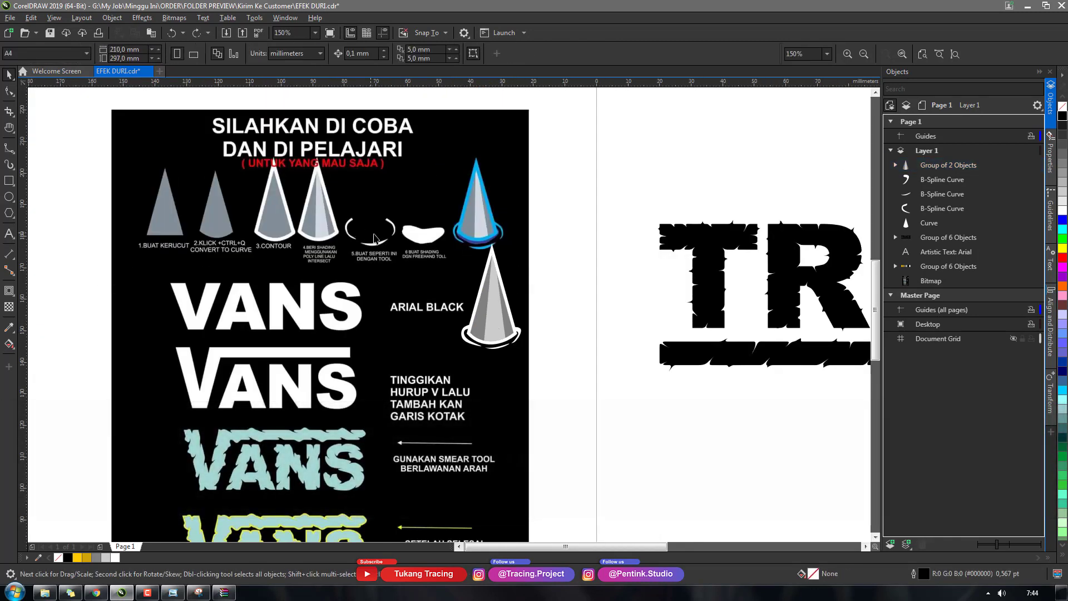
scroll(374, 238, up, 3)
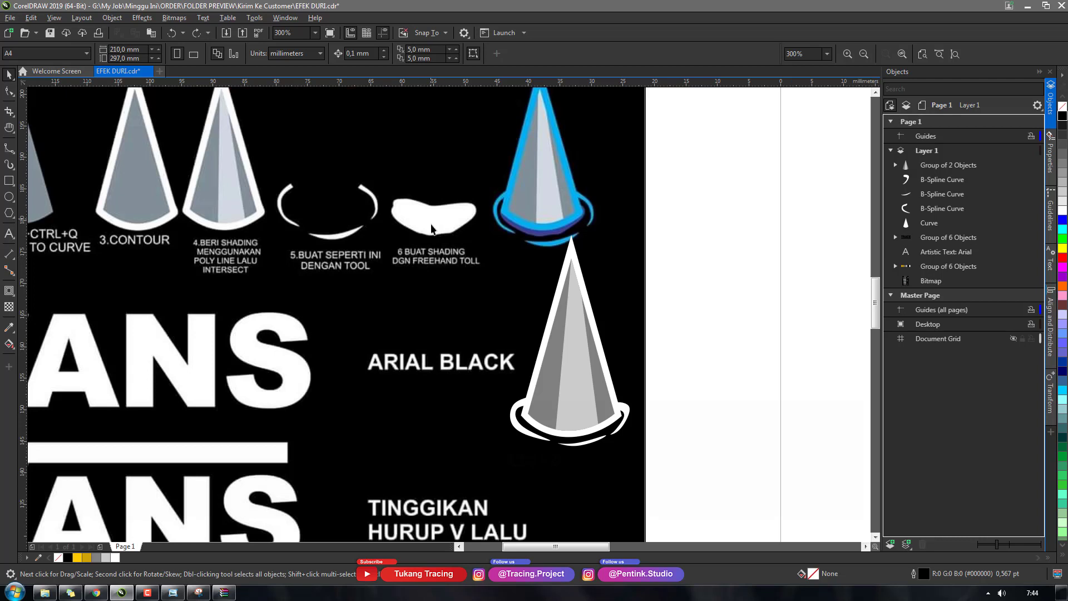
scroll(603, 433, up, 2)
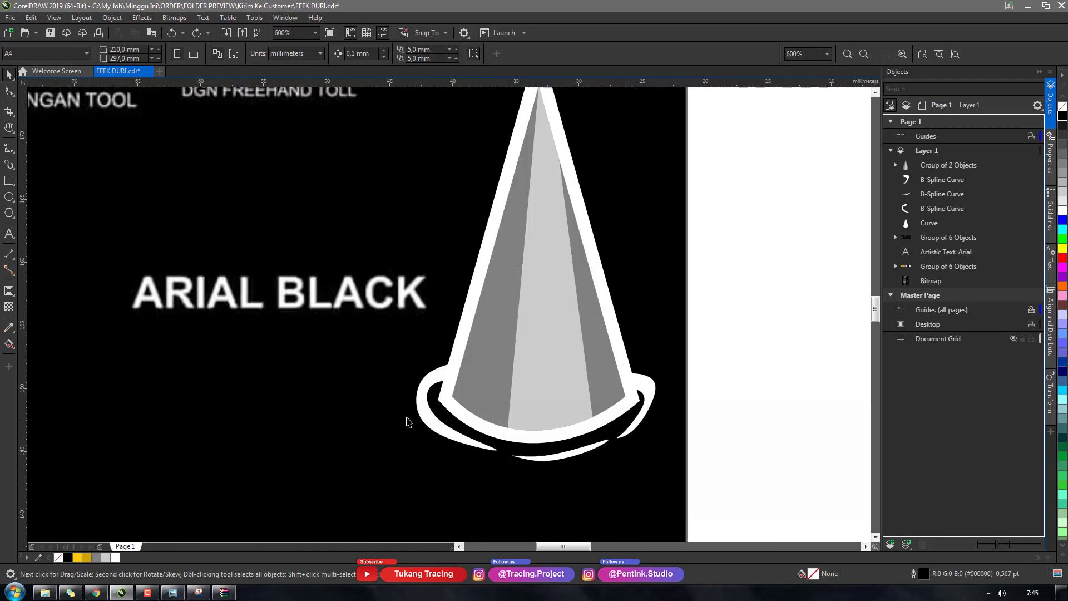
scroll(467, 455, up, 1)
key(shift+b)
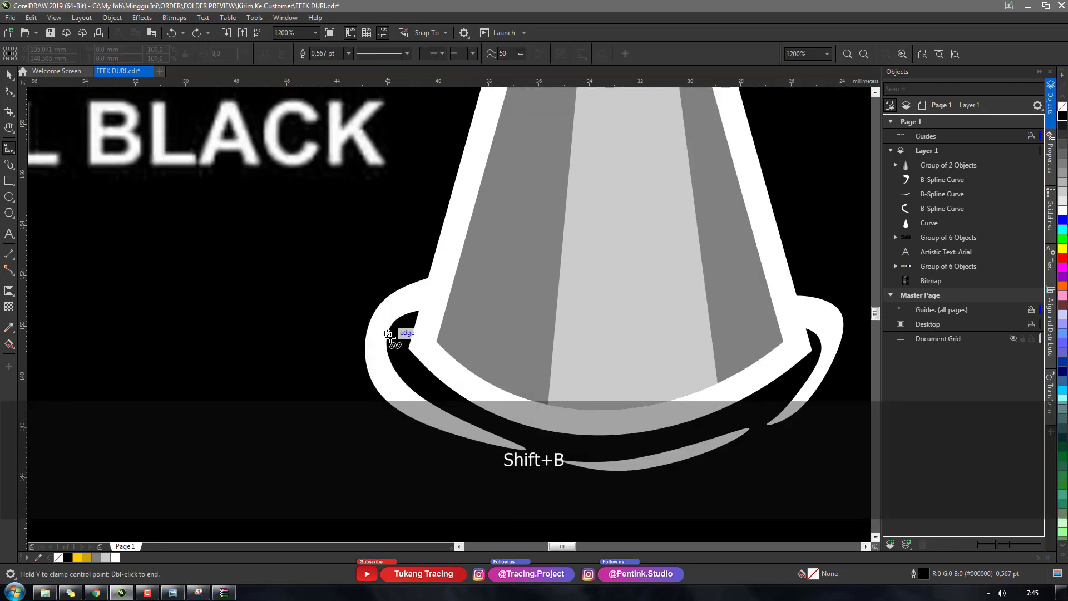
click(421, 316)
click(401, 338)
click(401, 360)
click(411, 362)
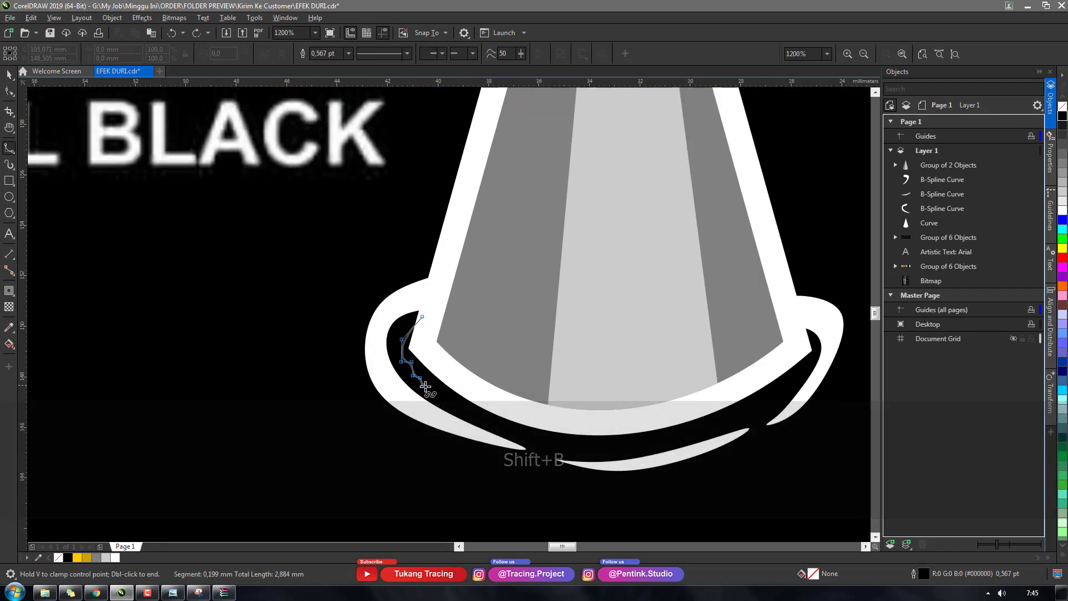
click(412, 375)
click(425, 386)
click(476, 417)
click(513, 442)
click(572, 433)
click(585, 451)
click(638, 443)
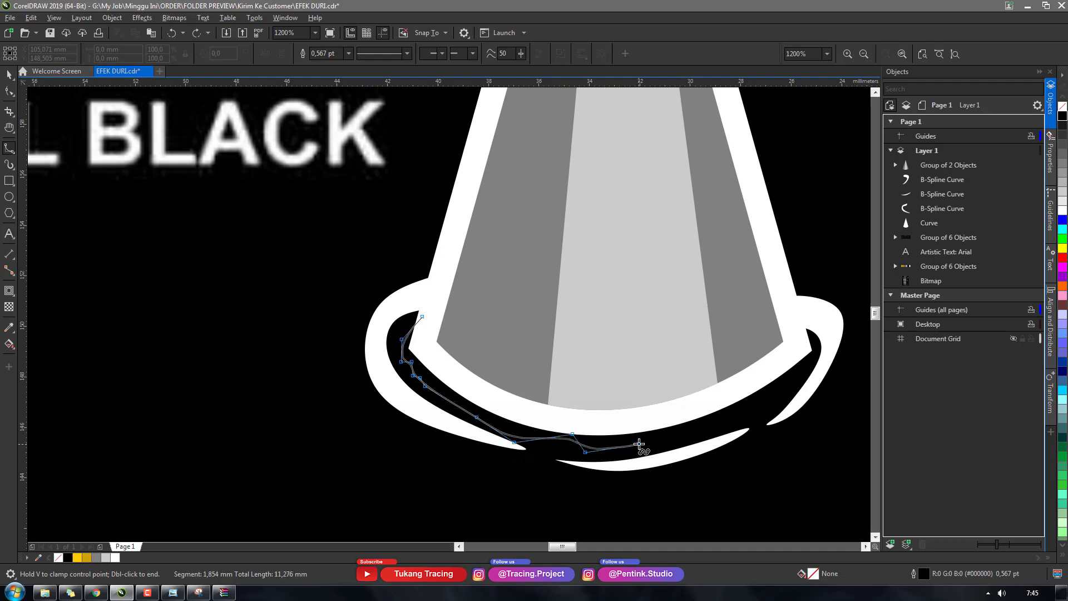
click(666, 436)
click(688, 432)
click(714, 420)
click(732, 418)
click(747, 410)
click(762, 404)
click(794, 382)
click(820, 353)
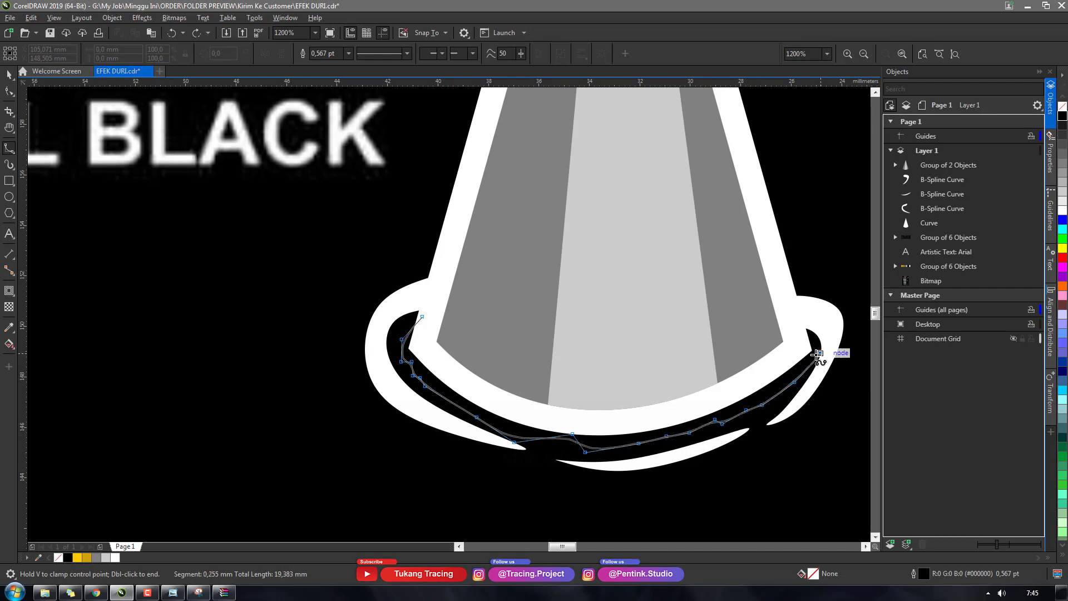
Step: Close the shading shape along the cone's base, about 16.5 × 5.6 mm overall, and fill it white without an outline
click(817, 336)
click(809, 342)
click(783, 362)
click(713, 389)
click(621, 426)
click(513, 413)
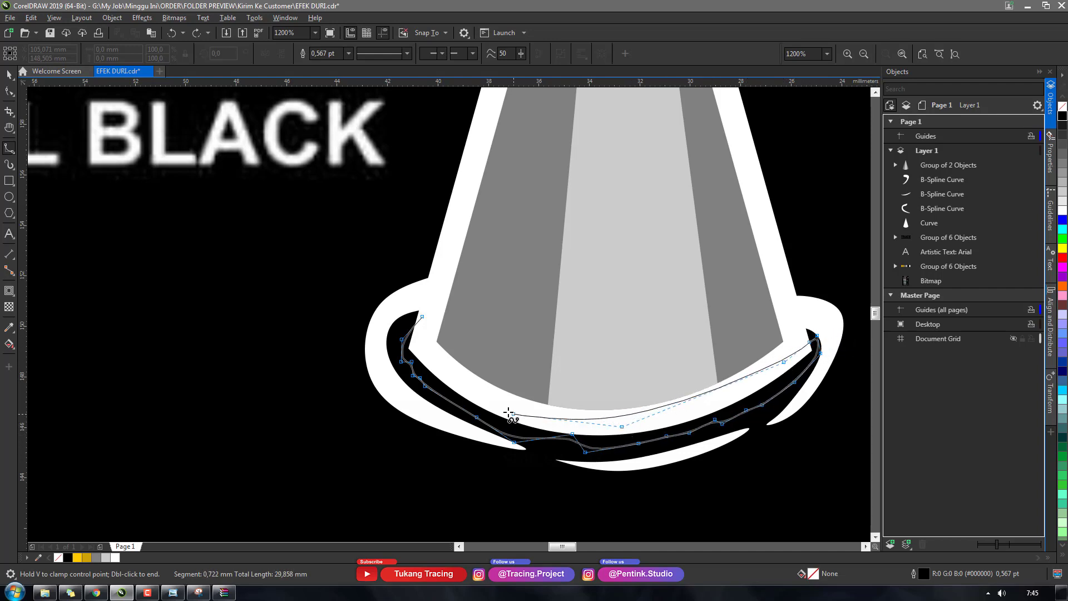
click(426, 352)
click(431, 297)
click(427, 313)
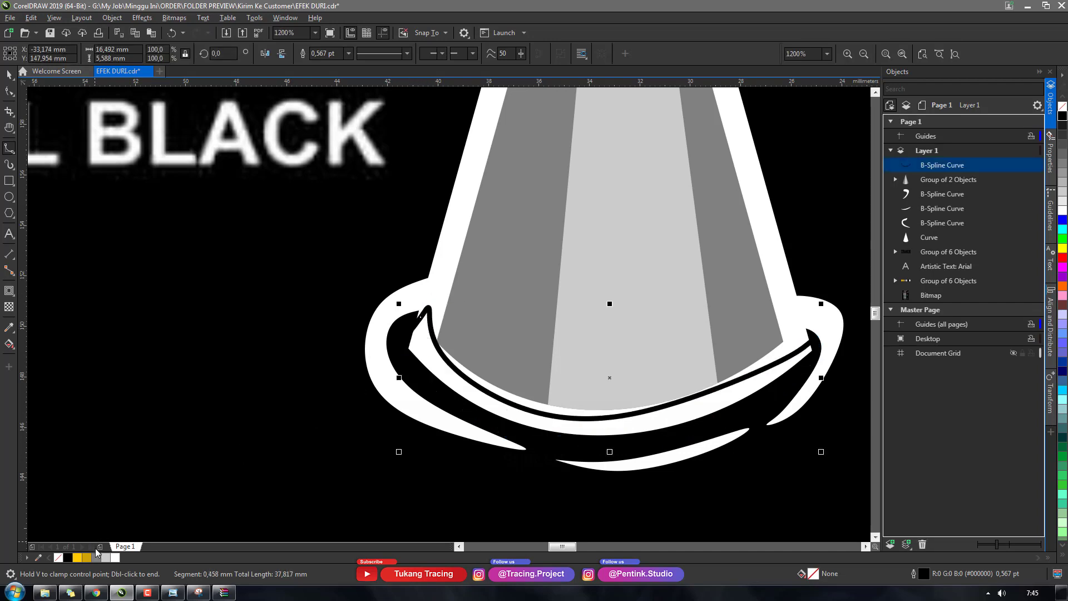
click(115, 557)
right_click(59, 557)
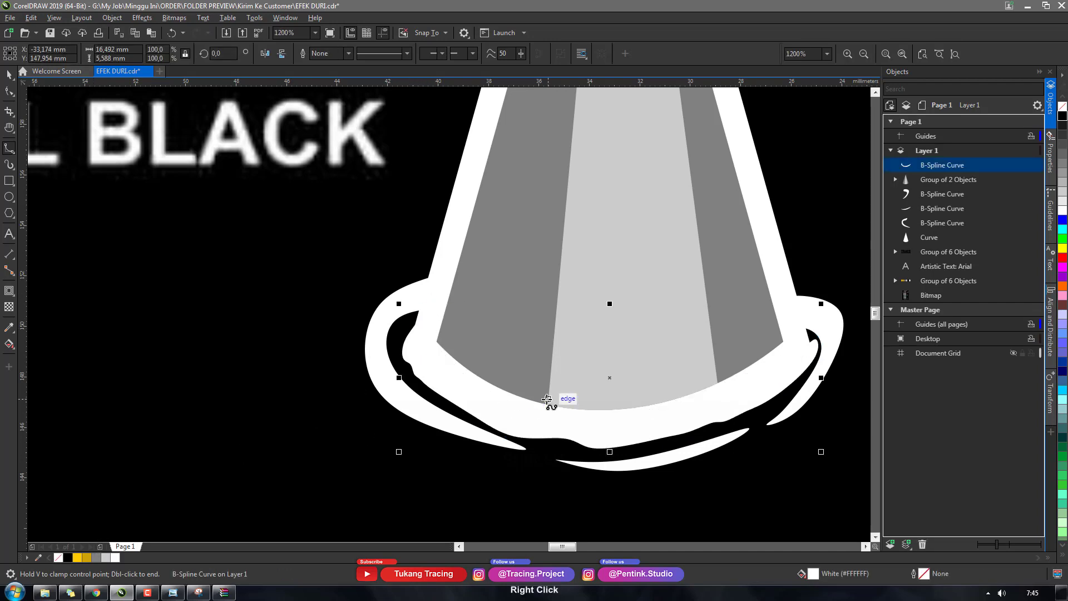
Step: Examine how the spikes are placed on the finished VANS lettering in the reference sheet
scroll(547, 399, down, 4)
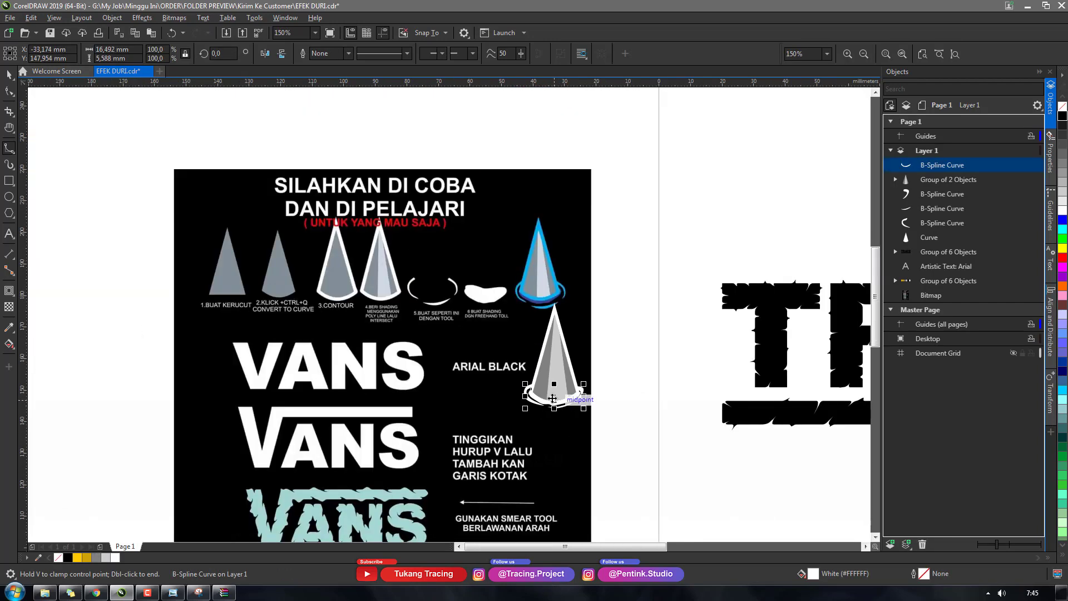
scroll(552, 398, down, 2)
scroll(471, 437, up, 4)
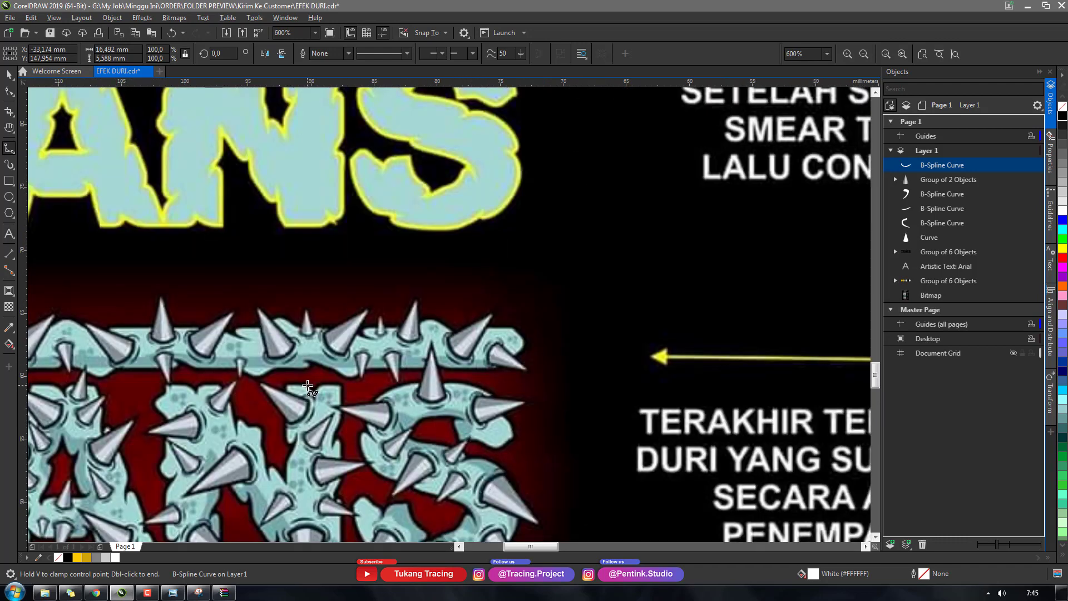
scroll(161, 343, up, 1)
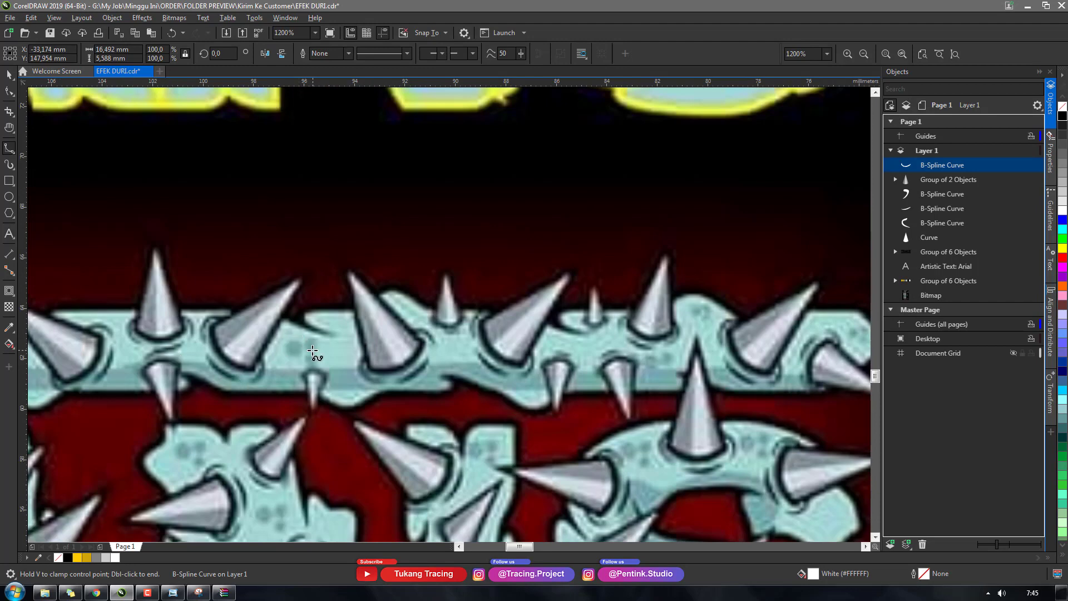
scroll(299, 332, down, 5)
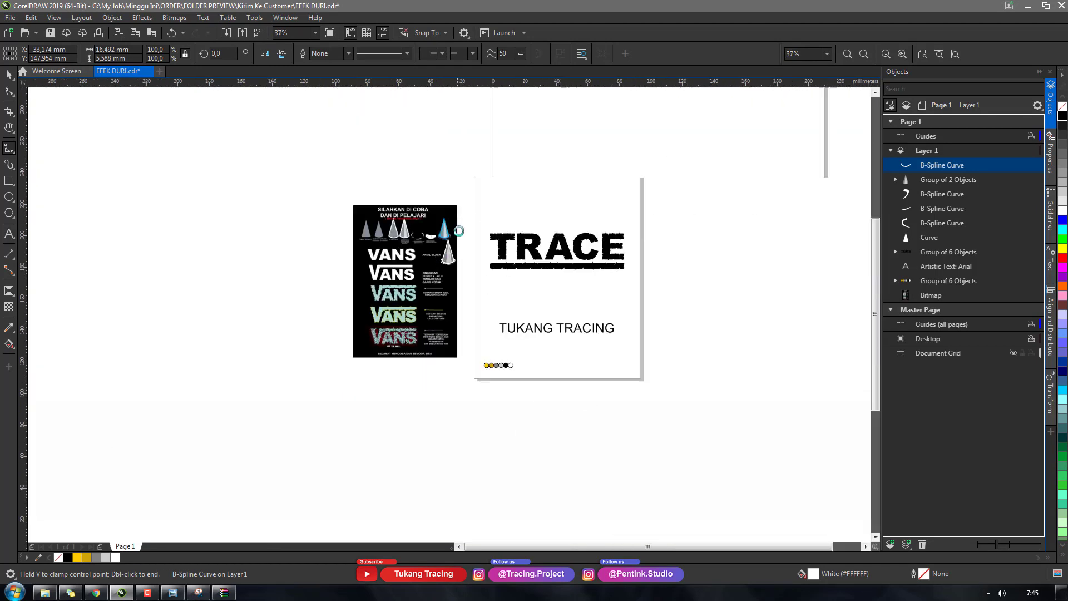
Step: Group all the parts of the gray spike and test-move the group, returning it beside the ARIAL BLACK caption
scroll(438, 473, up, 2)
scroll(449, 411, up, 1)
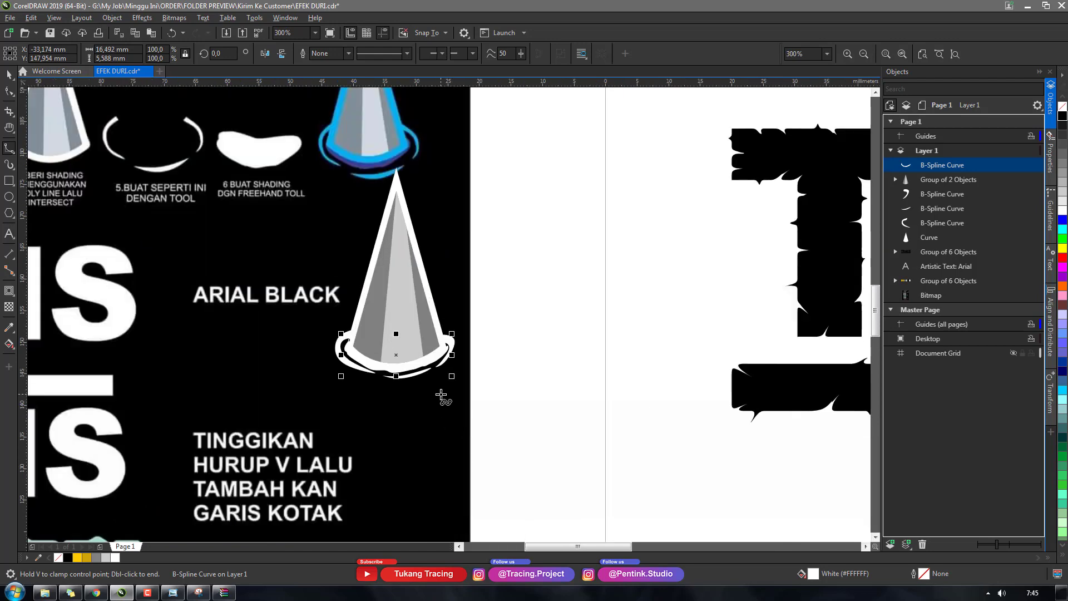
key(space)
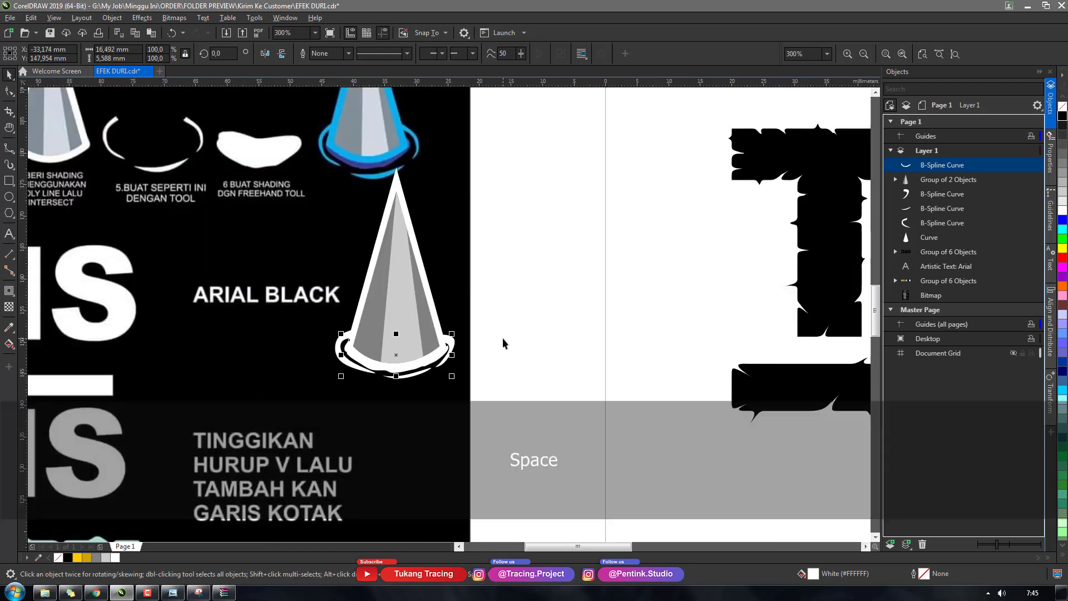
scroll(499, 341, down, 2)
scroll(452, 350, up, 3)
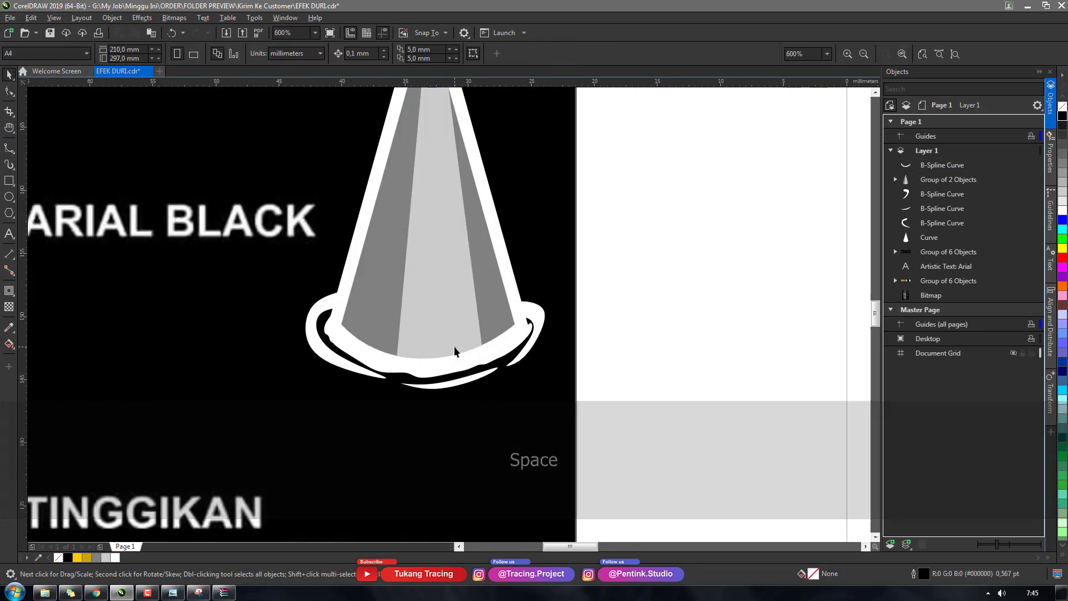
click(523, 365)
key(ctrl+z)
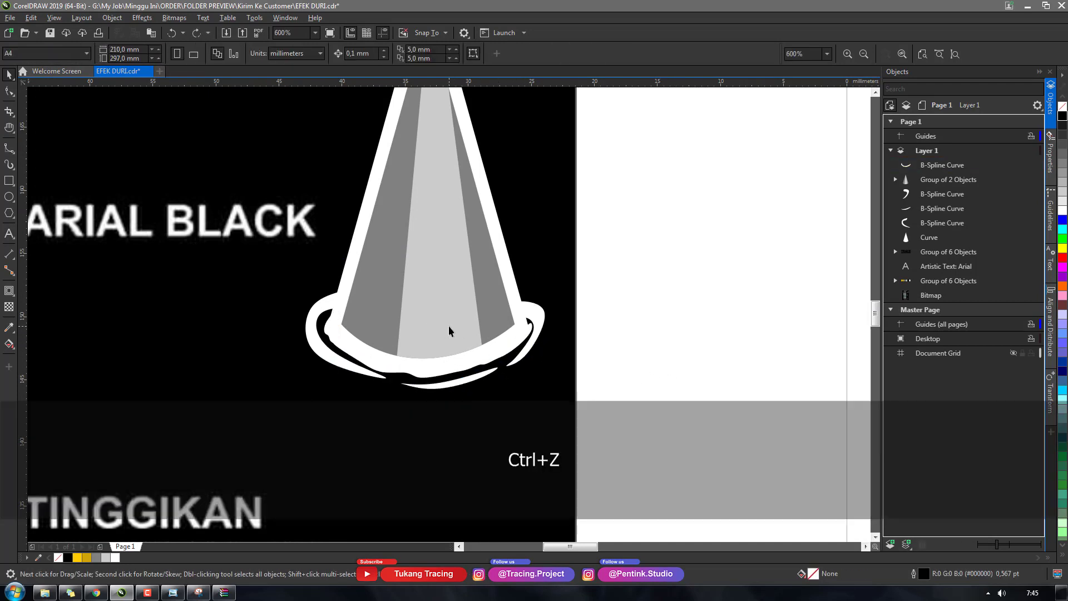
scroll(449, 331, down, 2)
drag(538, 395, 408, 227)
key(ctrl+g)
drag(434, 260, 508, 250)
drag(516, 289, 442, 288)
Step: Select the TRACE lettering group with its underline bar and activate the Contour tool
key(h)
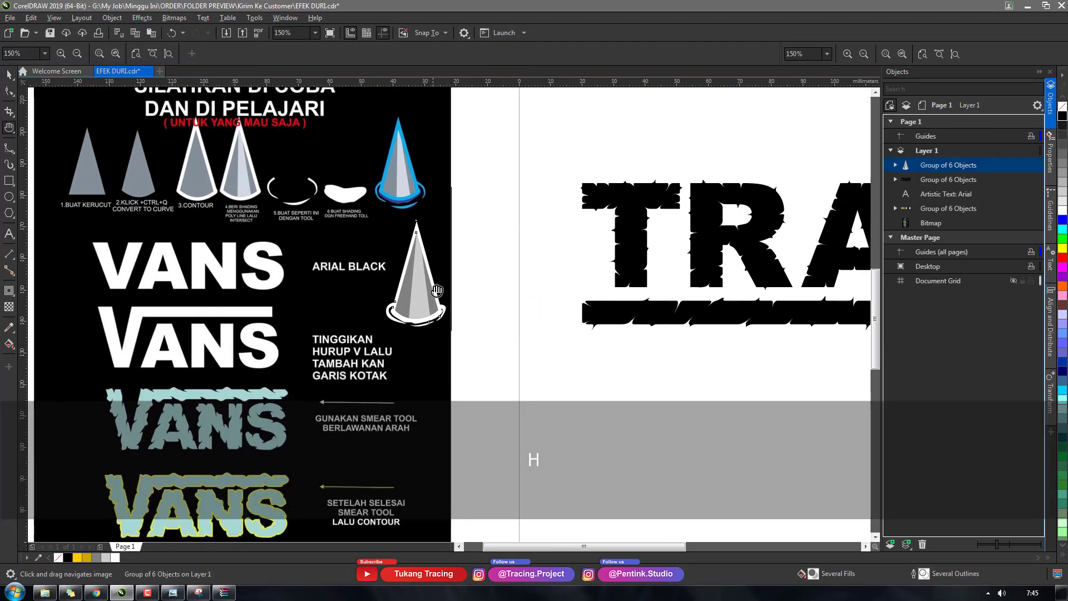
scroll(437, 289, down, 7)
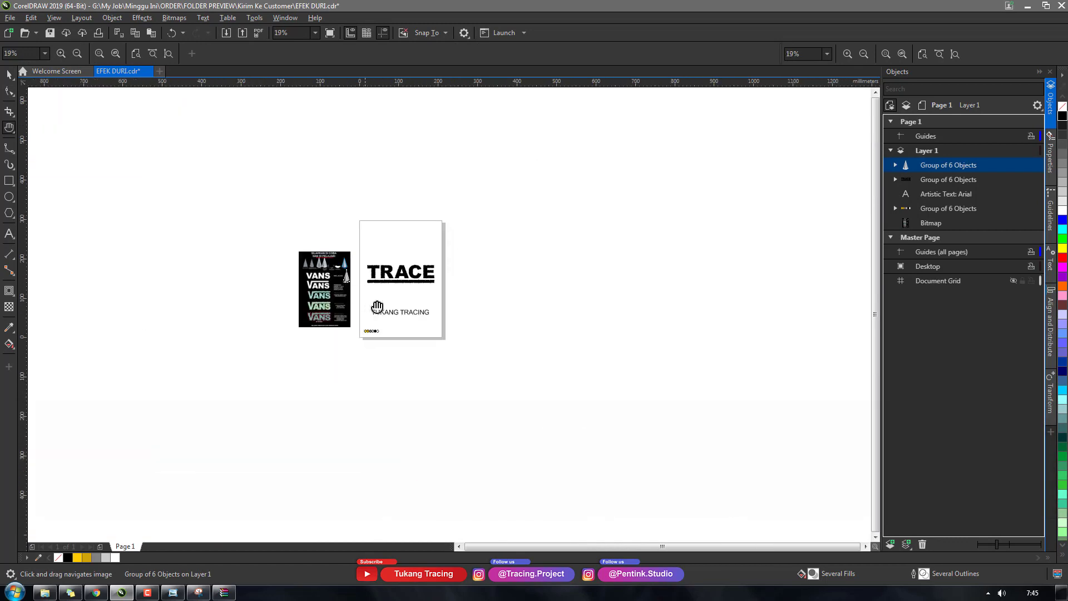
scroll(377, 306, up, 2)
scroll(336, 288, up, 2)
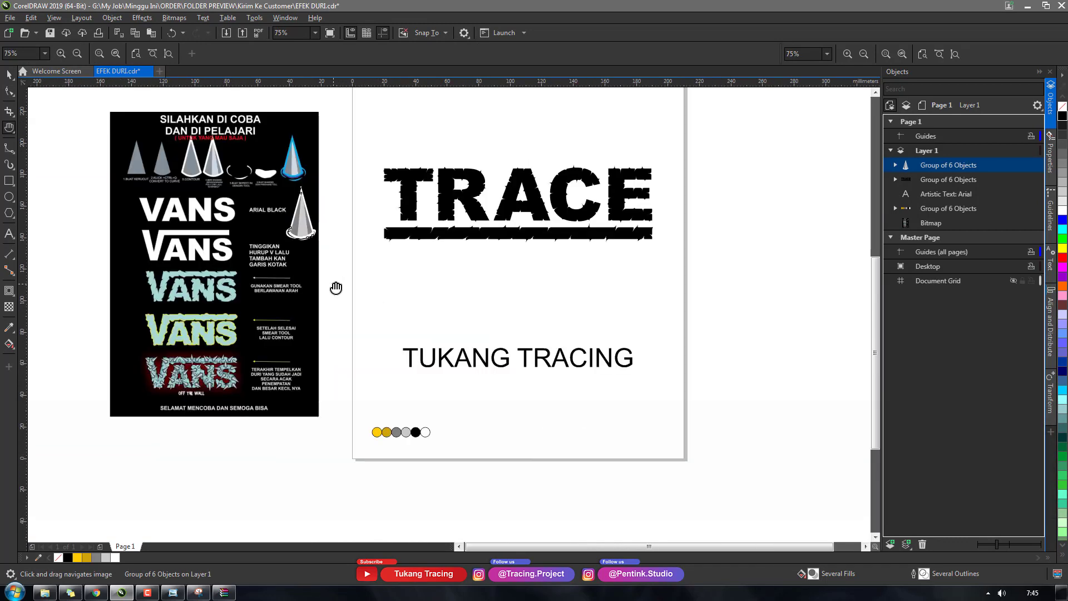
key(space)
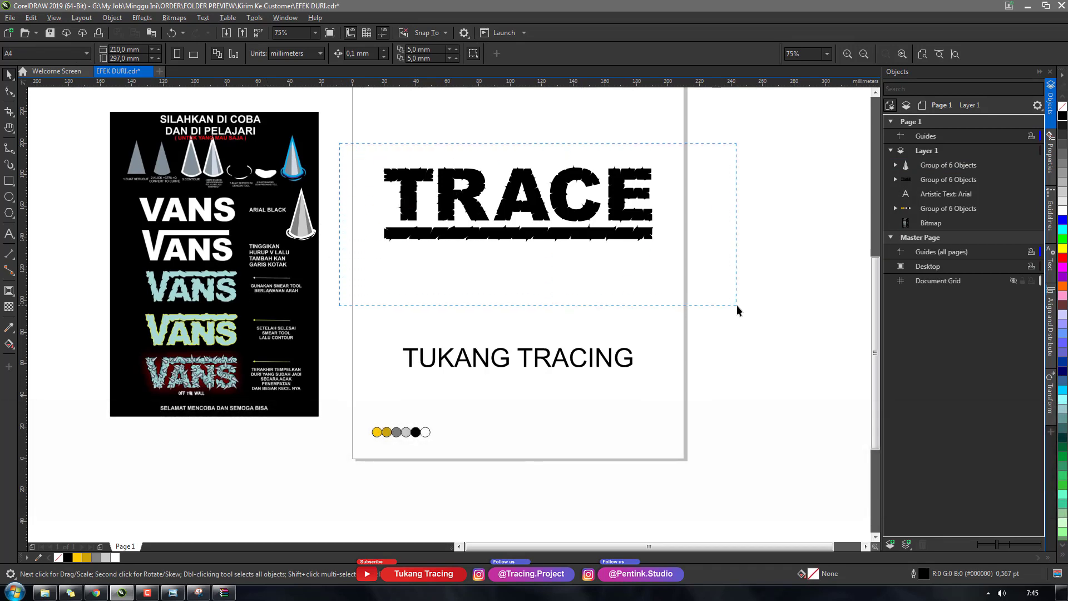
drag(736, 310, 736, 310)
key(ctrl+g)
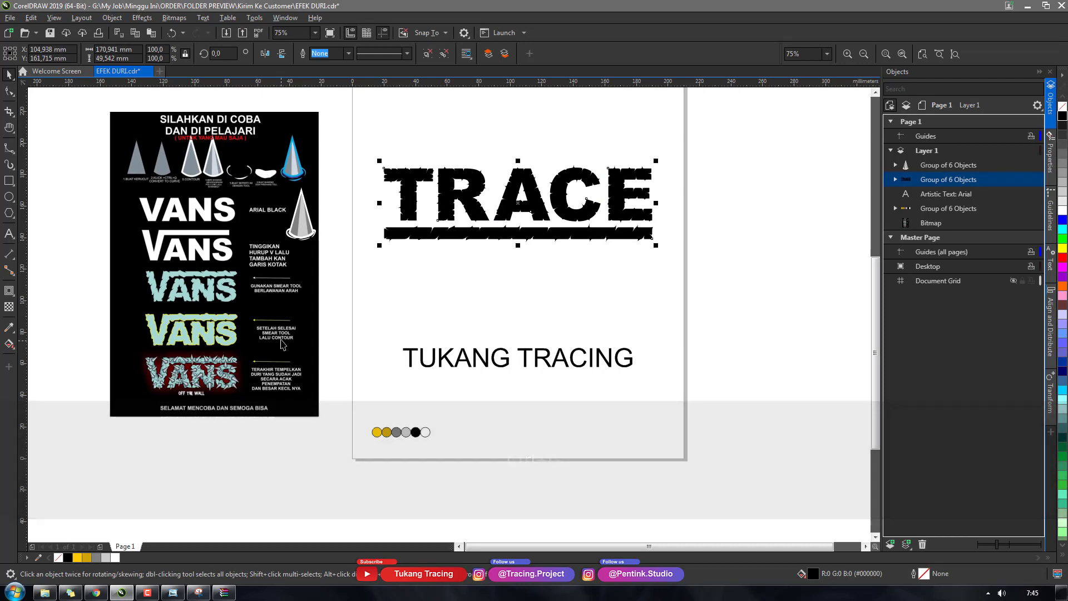
click(10, 291)
click(14, 294)
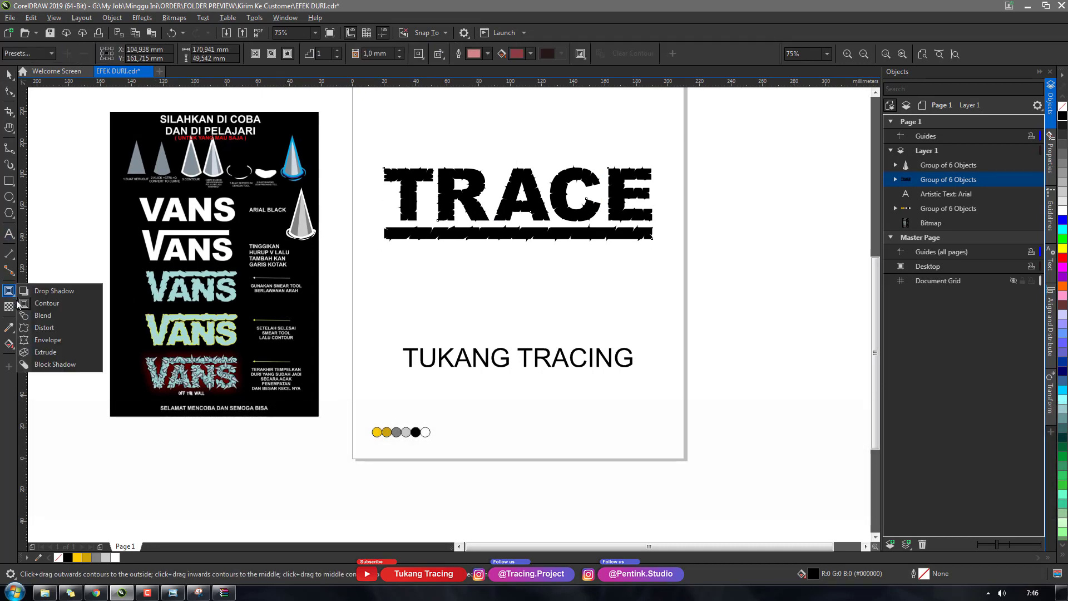
click(13, 295)
click(13, 295)
Step: Try an outward contour of about 7.3 mm around the TRACE lettering and undo it
click(472, 240)
mouse_move(472, 240)
mouse_down()
mouse_move(480, 260)
mouse_move(489, 251)
mouse_up()
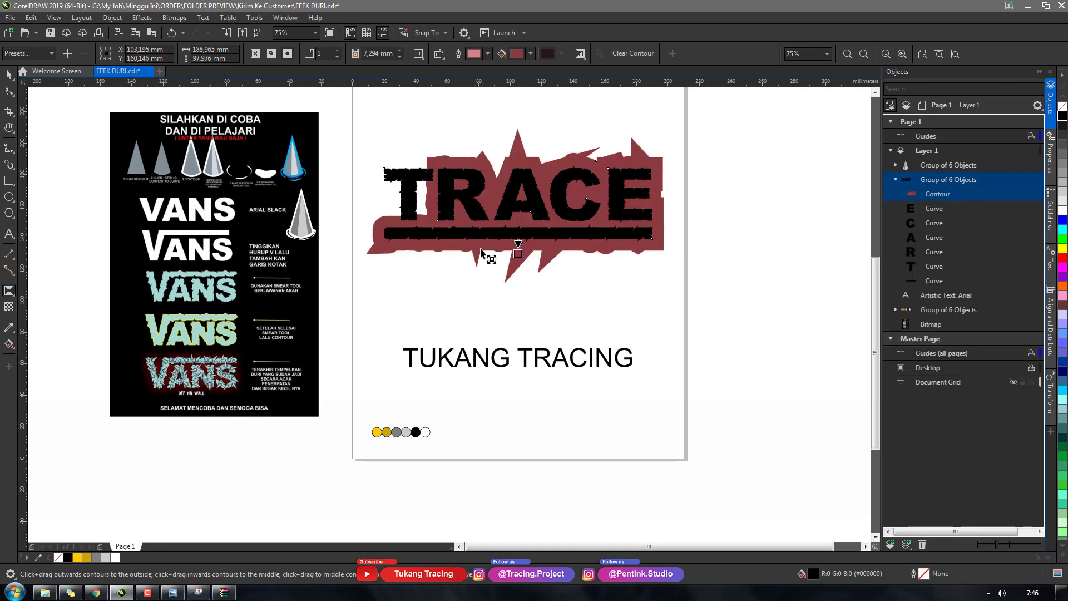
key(ctrl+z)
Step: Apply an outward contour of about 7.2 mm with round corners to the TRACE lettering group
scroll(487, 195, up, 2)
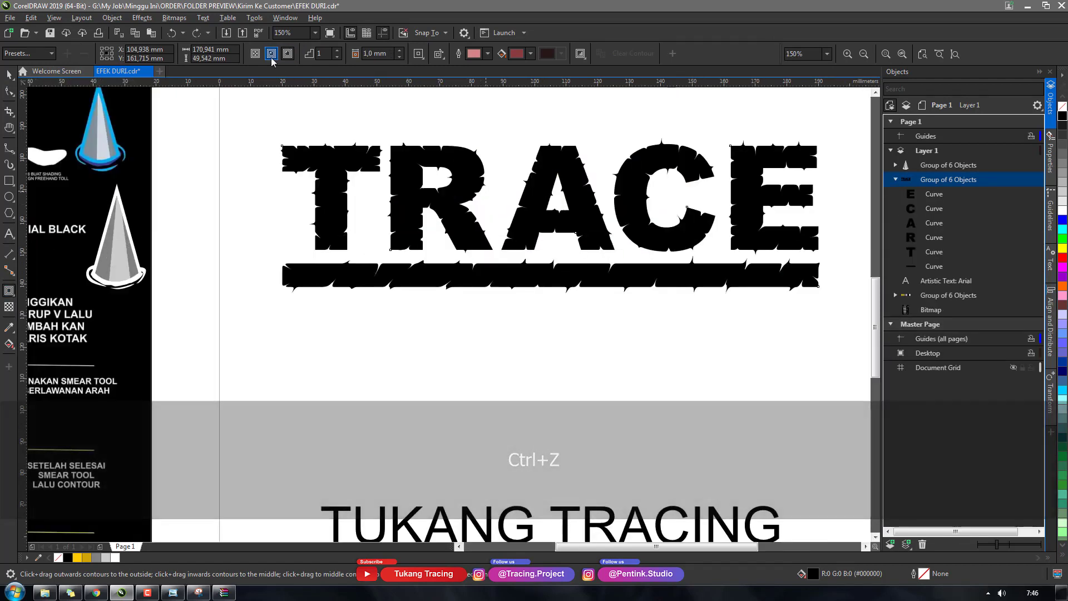
click(272, 53)
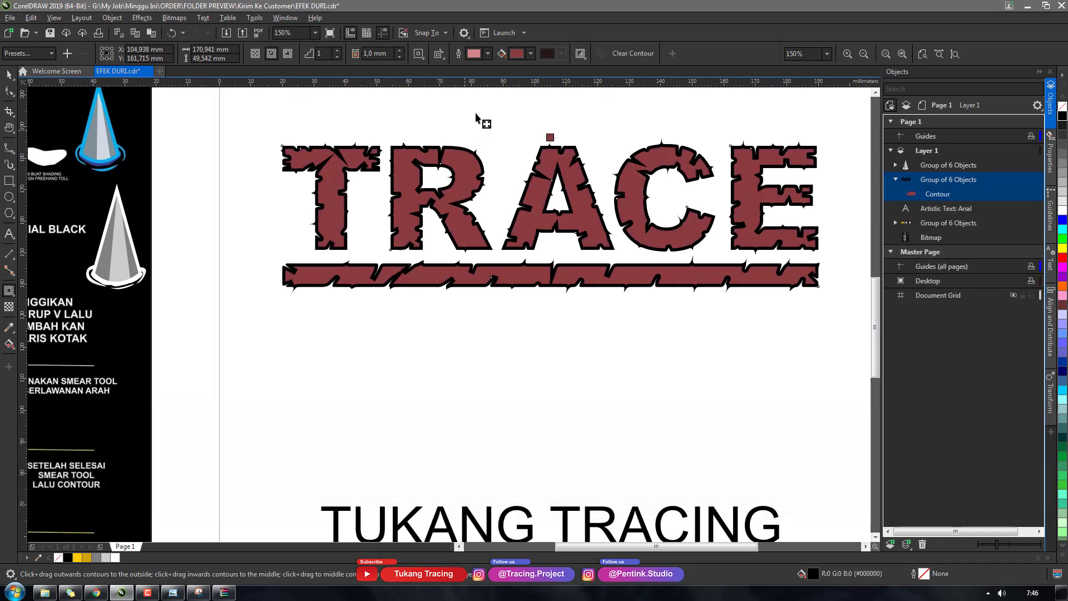
drag(479, 117, 472, 107)
click(438, 54)
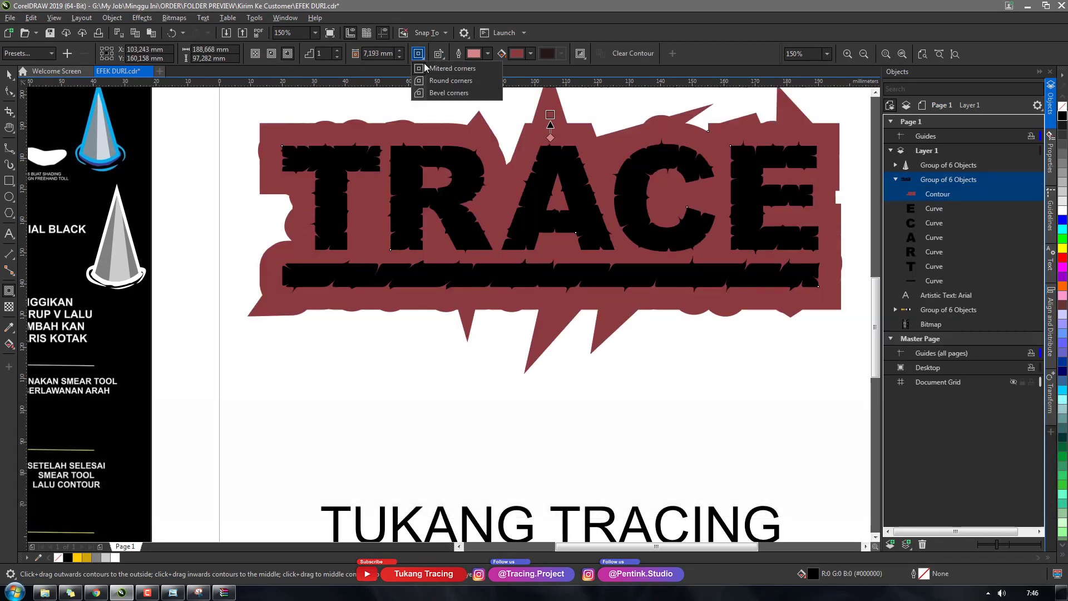
click(439, 79)
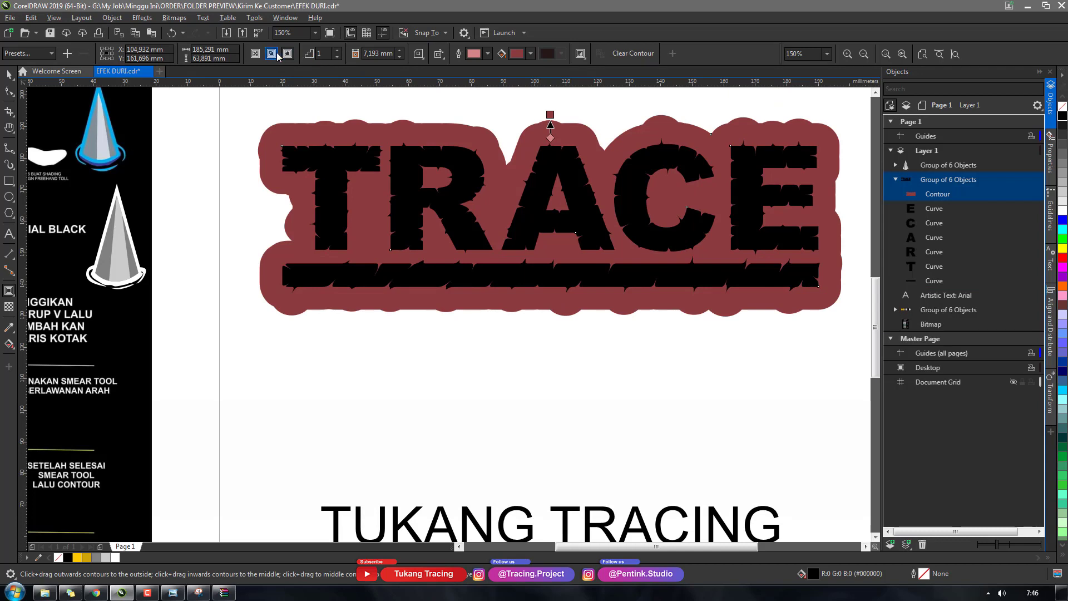
Step: Reduce the contour offset around the TRACE lettering to 0.693 mm
click(399, 56)
click(399, 56)
click(399, 56)
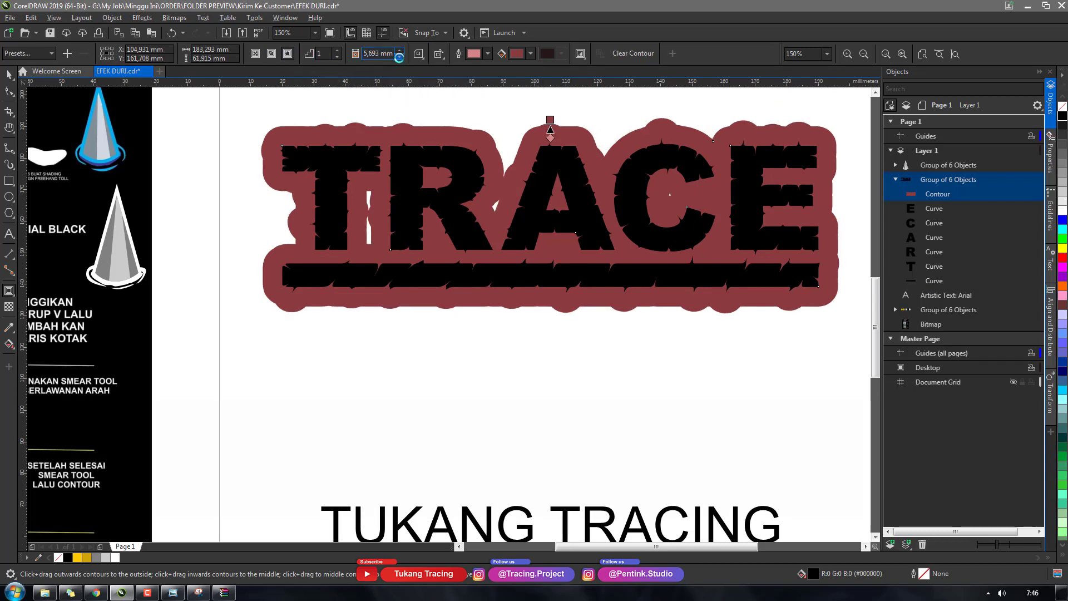
click(400, 56)
click(399, 56)
click(399, 56)
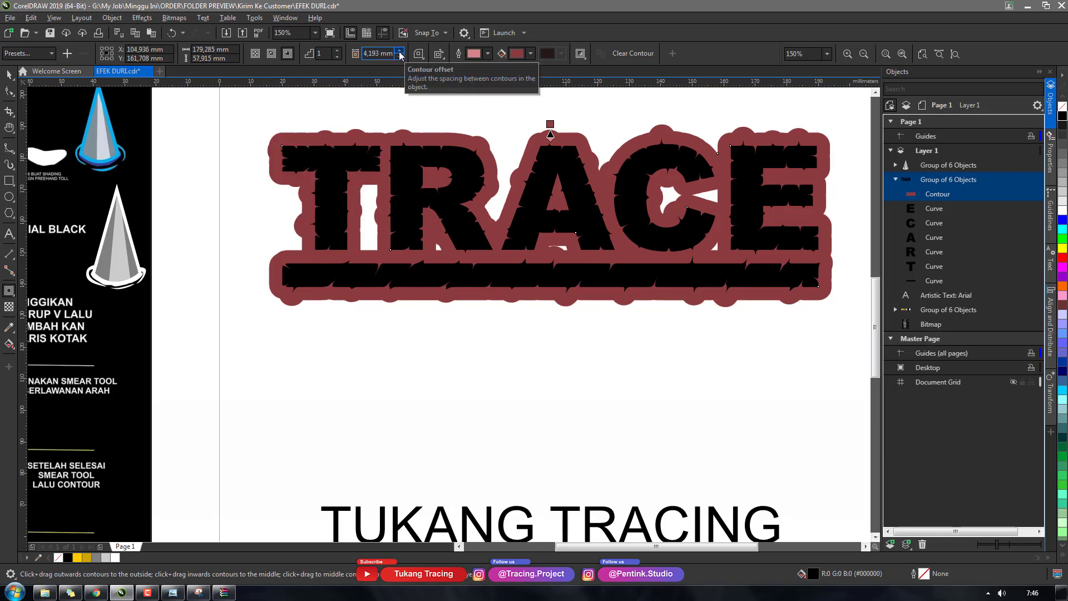
click(399, 57)
click(399, 56)
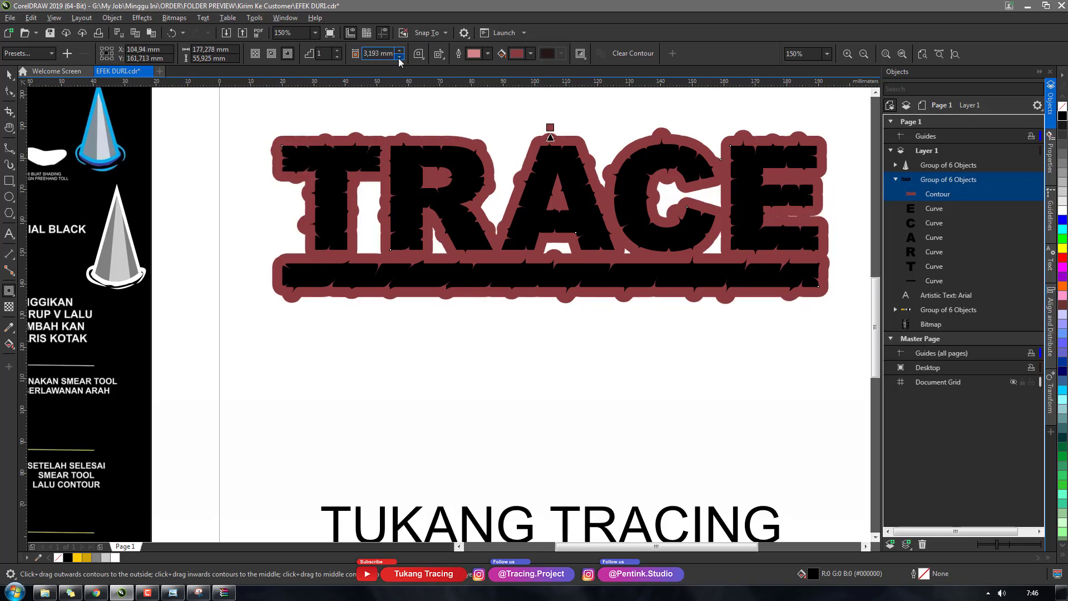
click(399, 56)
click(399, 56)
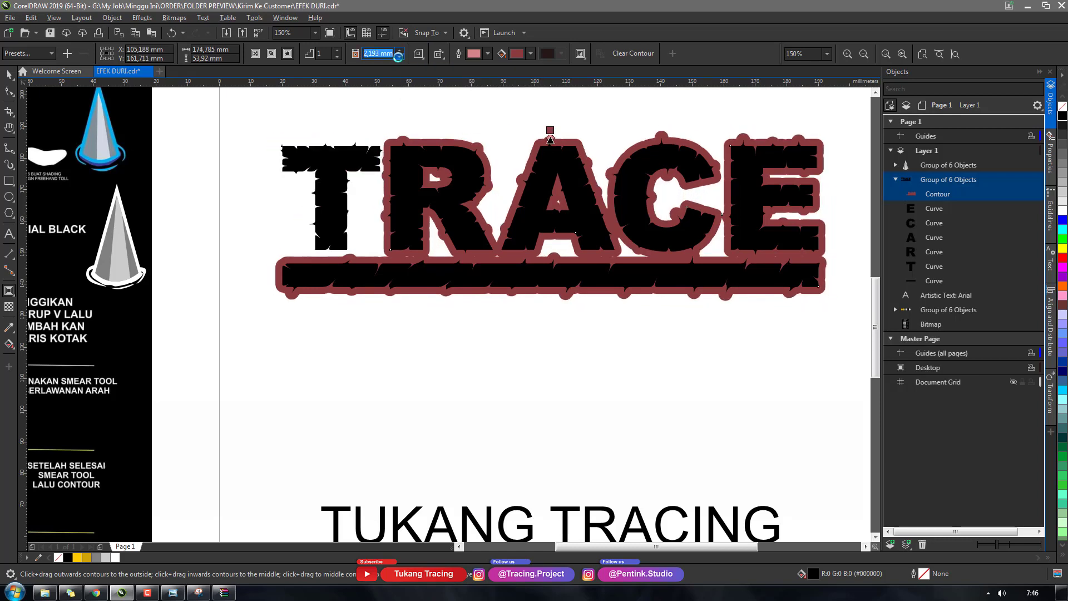
click(400, 56)
click(399, 57)
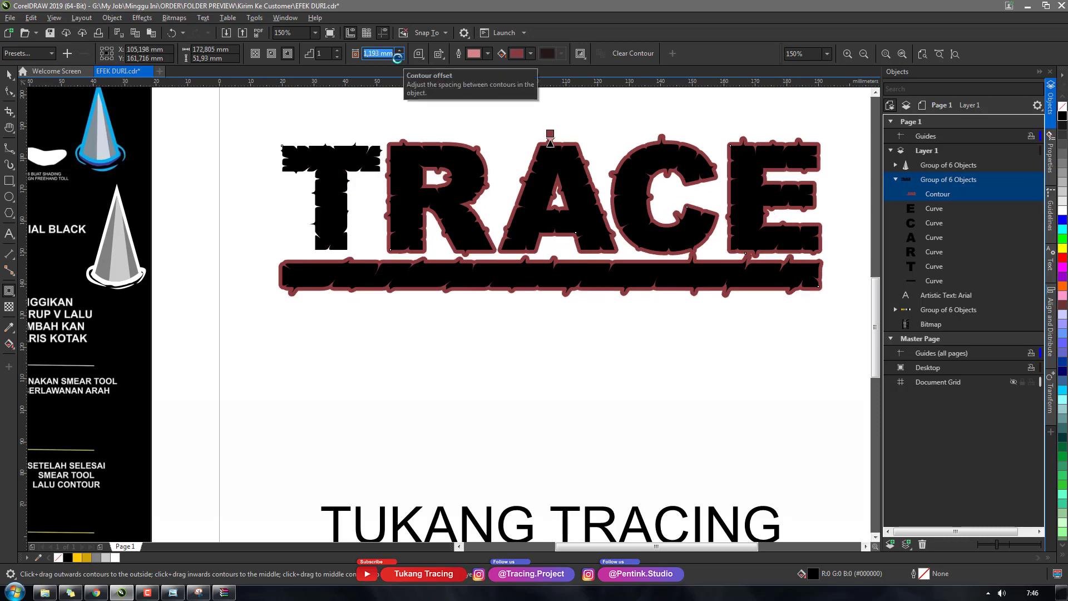
click(399, 56)
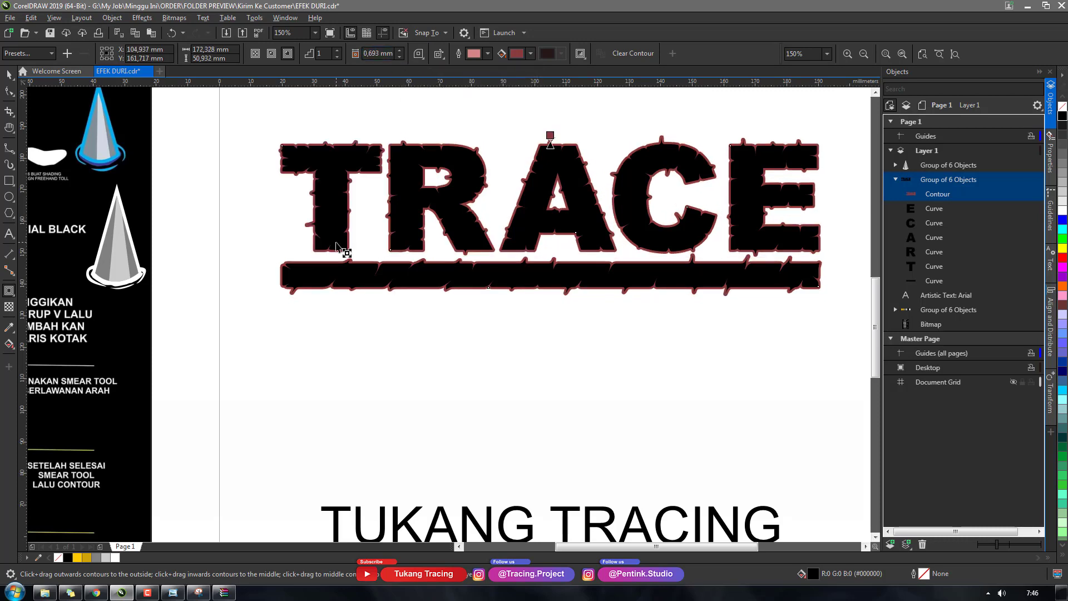
Step: Compare the contoured TRACE lettering with the contour and spike placement stages on the reference sheet
scroll(337, 244, down, 2)
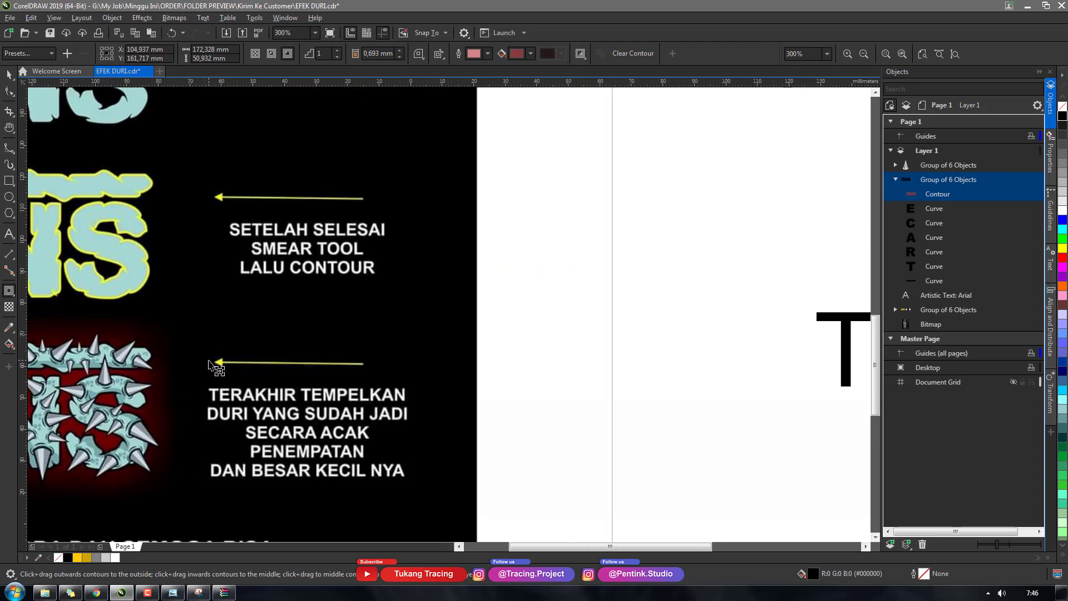
scroll(395, 269, down, 4)
scroll(442, 161, up, 2)
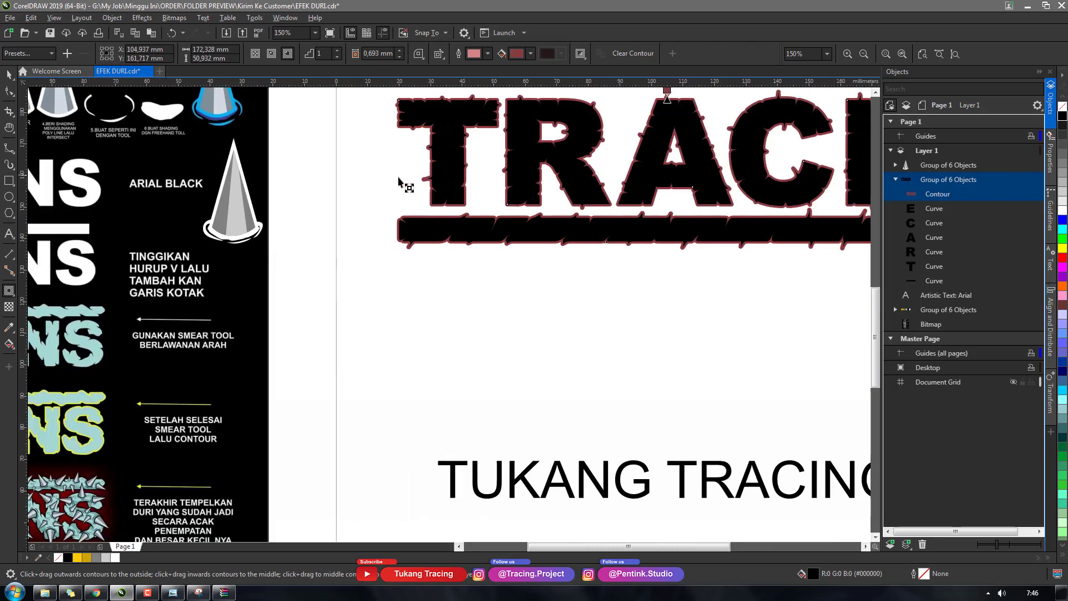
scroll(348, 189, up, 1)
scroll(347, 245, down, 1)
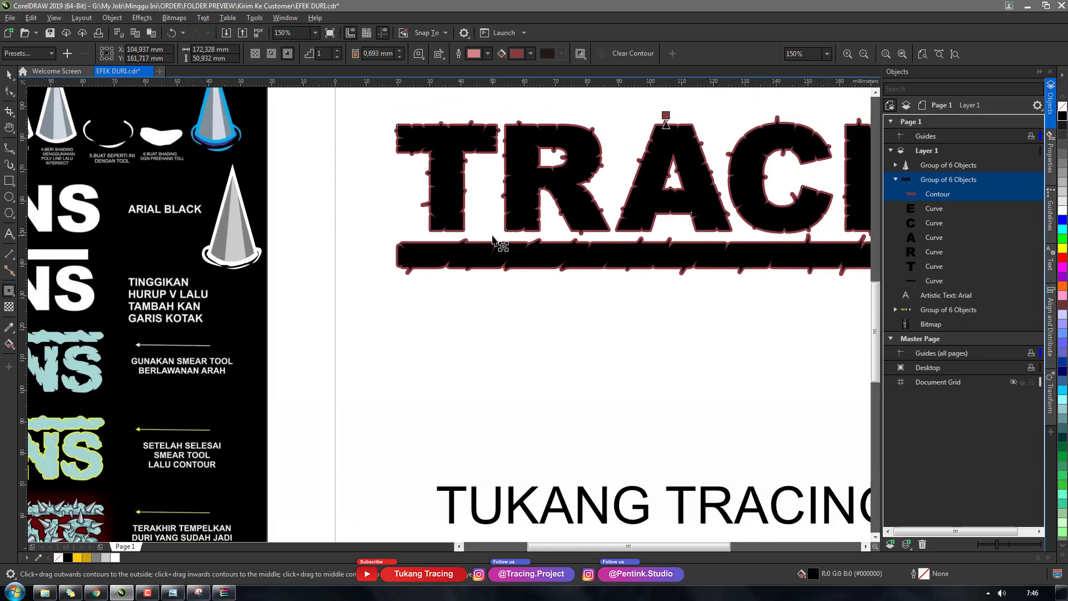
scroll(489, 245, up, 1)
scroll(464, 279, down, 2)
scroll(453, 284, up, 4)
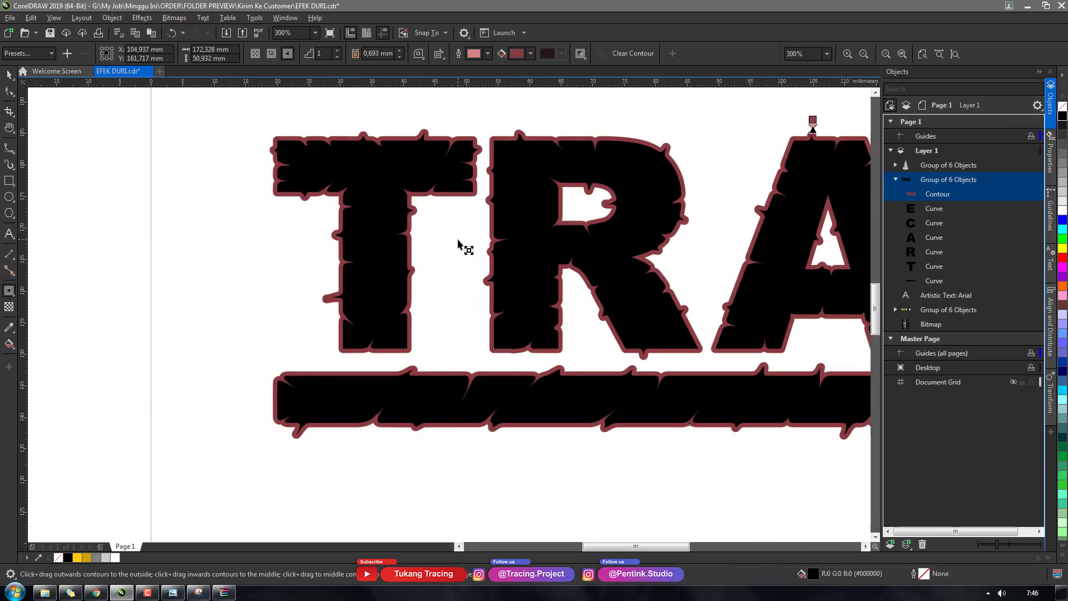
Step: Try contour offsets of 1.193 mm and 1.693 mm on the TRACE lettering, and undo both changes
click(400, 51)
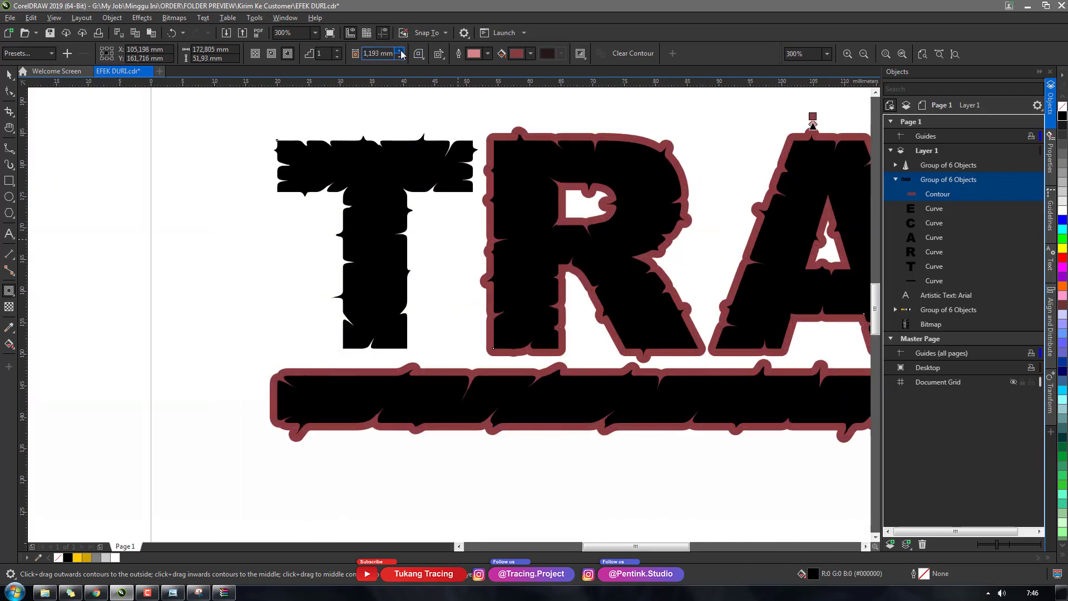
click(399, 51)
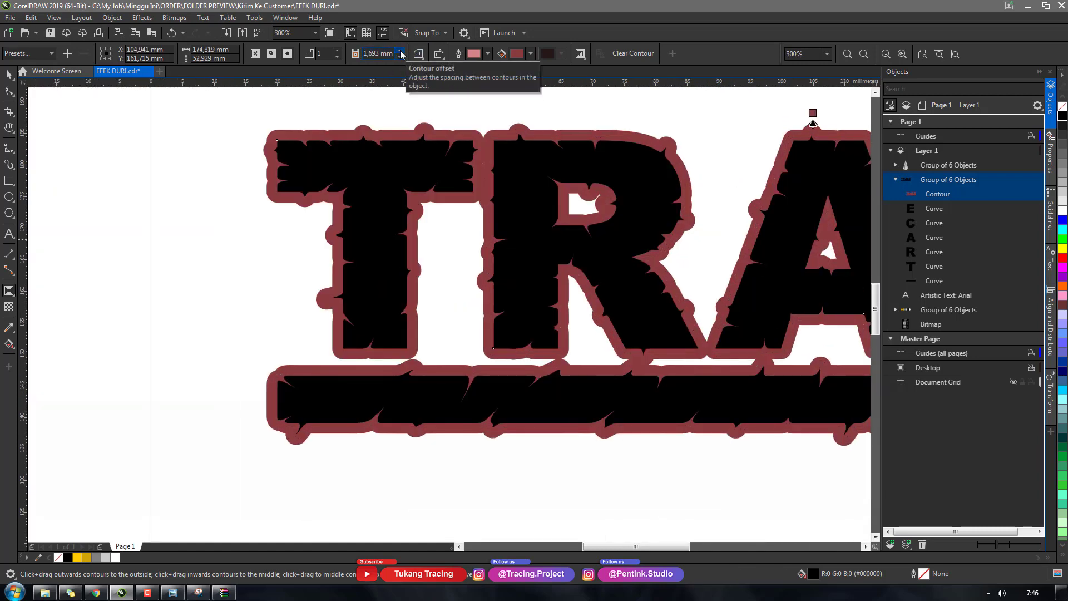
scroll(424, 266, down, 2)
key(ctrl+z)
key(ctrl+z)
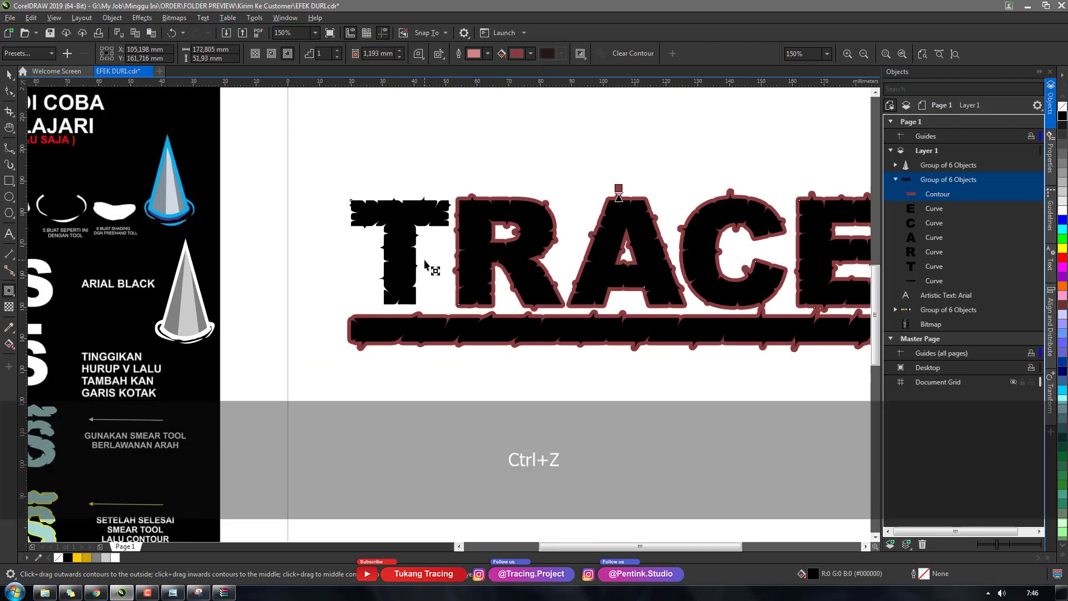
scroll(425, 267, down, 1)
scroll(608, 322, up, 3)
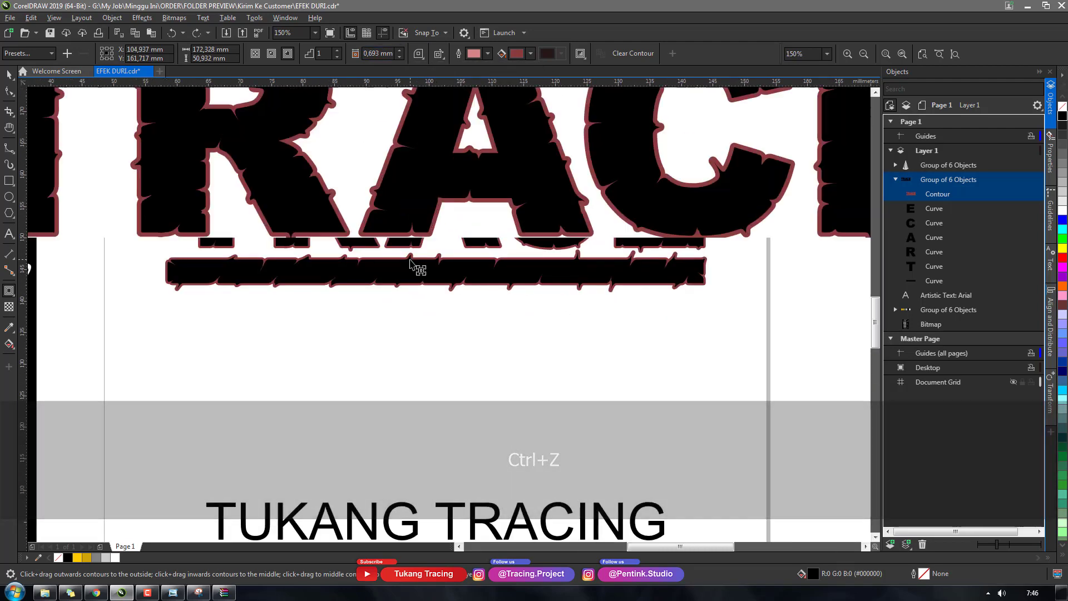
Step: Break the contour apart from the TRACE lettering group and select the separated contour curve
key(space)
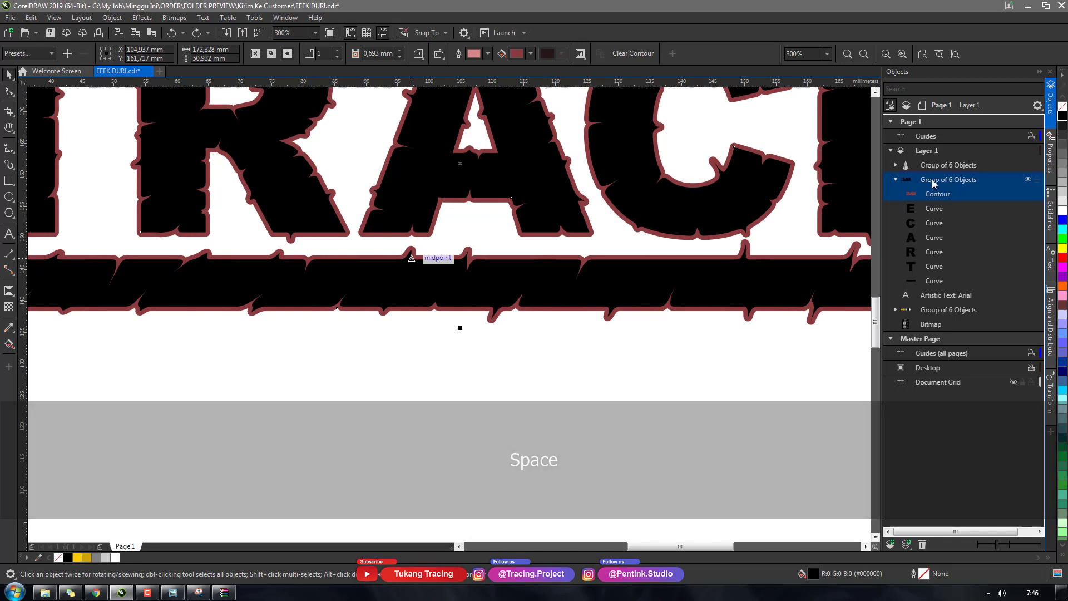
key(ctrl)
key(ctrl+k)
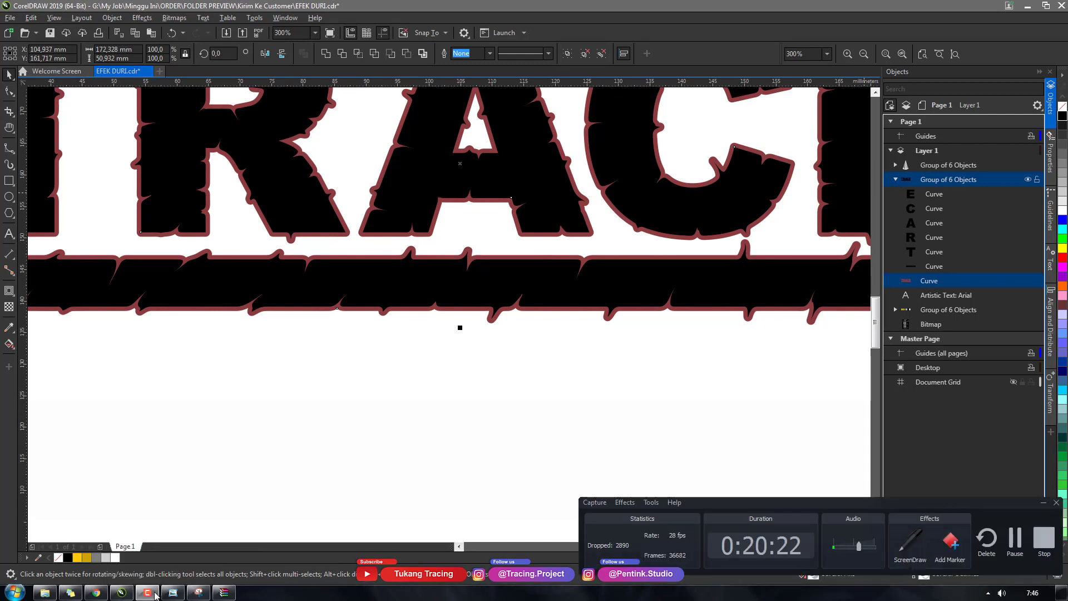
click(895, 179)
click(913, 178)
click(918, 193)
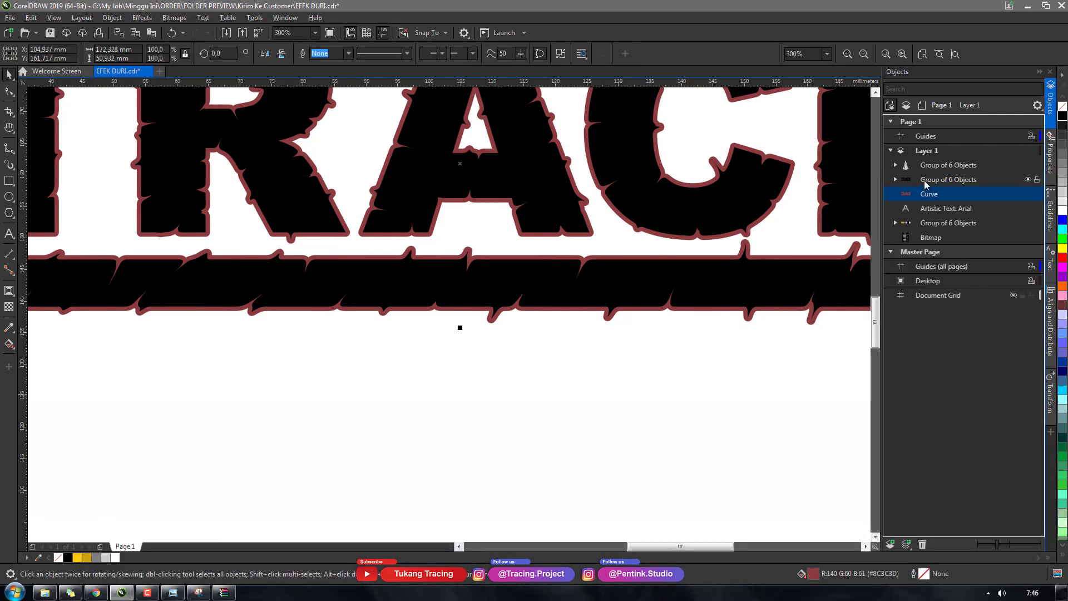
Step: Try moving the separated contour curve below the lettering and undo the move
key(ctrl+z)
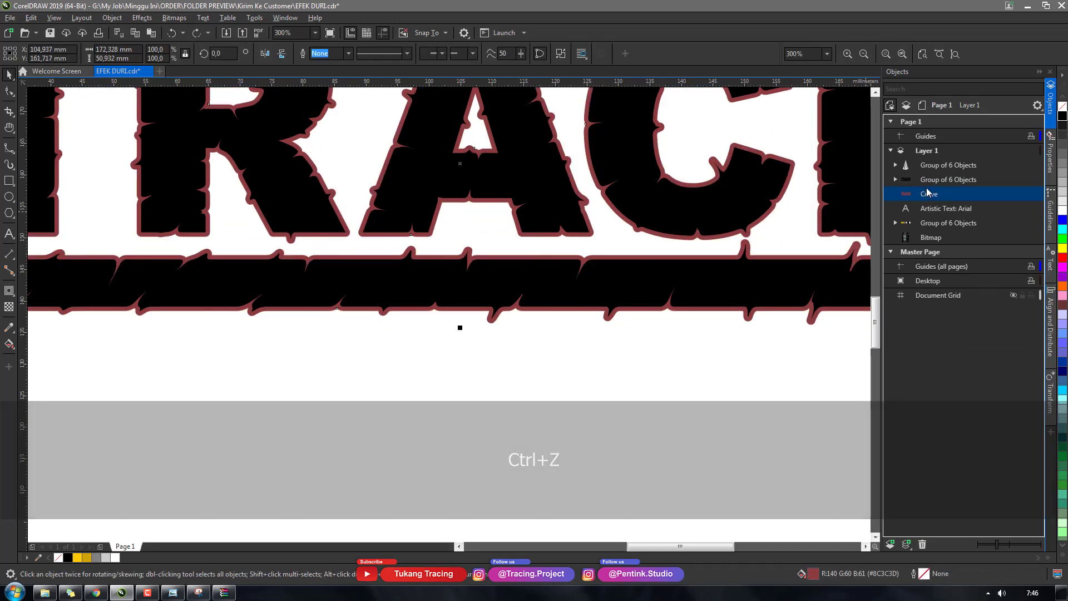
click(436, 315)
drag(436, 310, 431, 364)
key(ctrl+z)
scroll(447, 288, down, 3)
scroll(447, 288, down, 1)
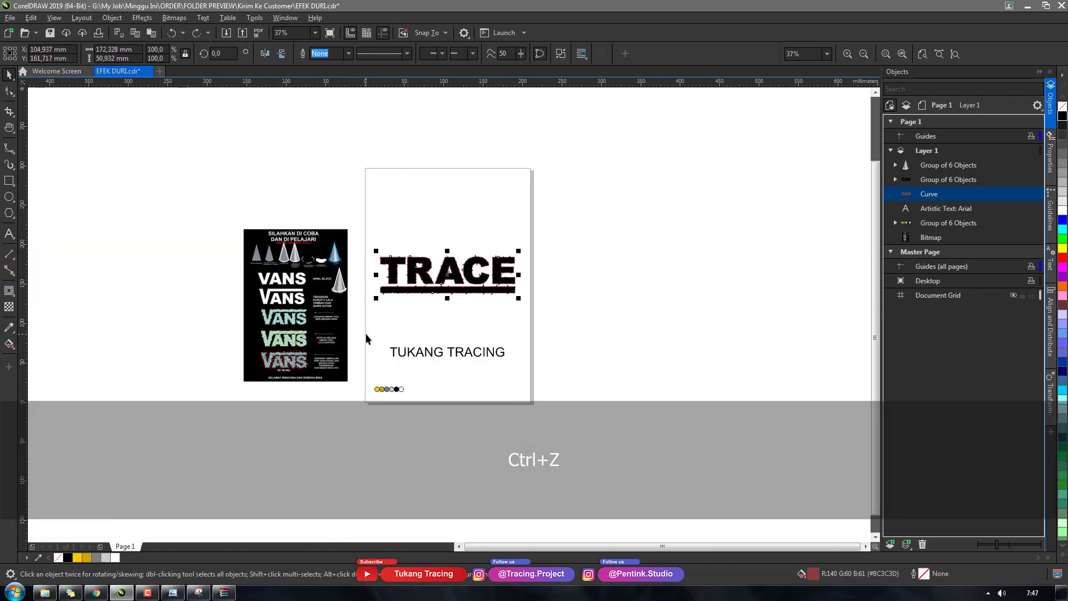
scroll(365, 339, up, 1)
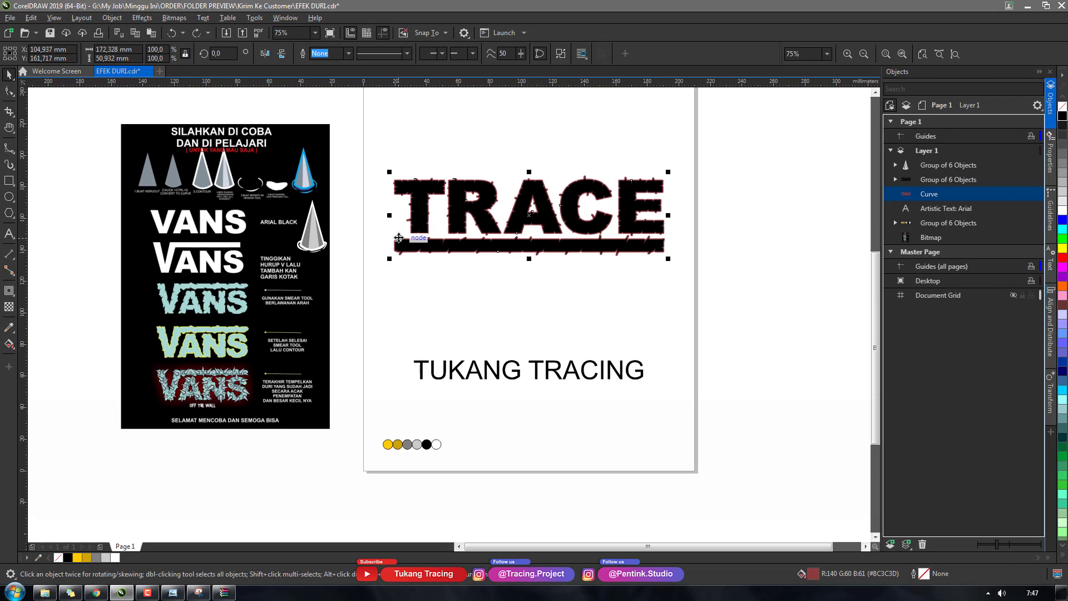
Step: Select the row of colour swatches and place it just beneath the TRACE lettering
drag(472, 458, 355, 401)
mouse_move(402, 446)
mouse_down()
mouse_move(427, 280)
mouse_move(414, 271)
mouse_move(419, 303)
mouse_up()
scroll(378, 249, up, 1)
Step: Fill the separated contour curve behind the TRACE lettering with black
key(ctrl+z)
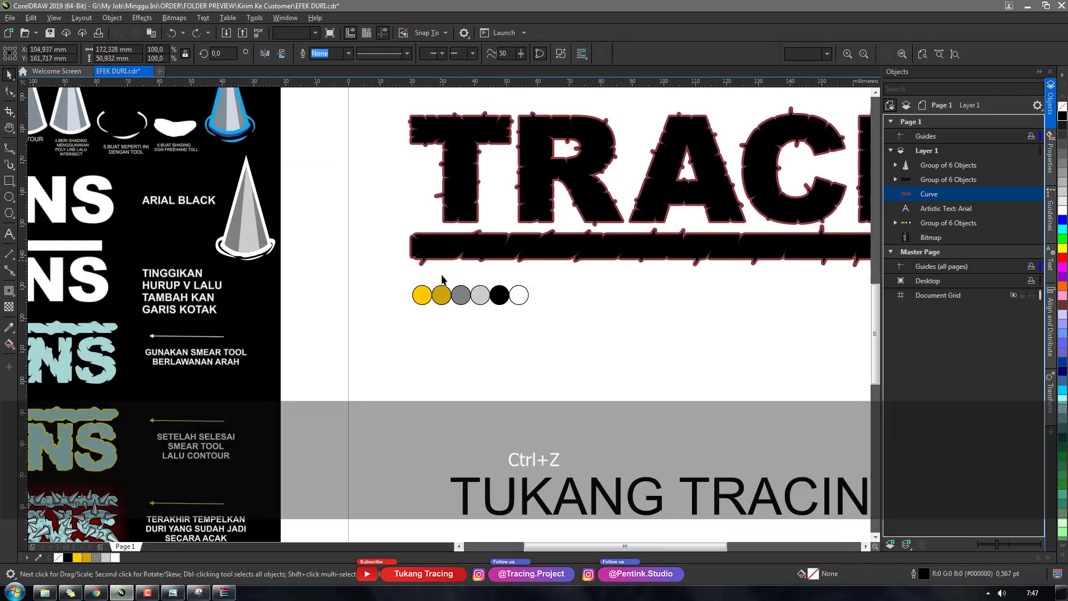
key(ctrl+z)
click(1062, 117)
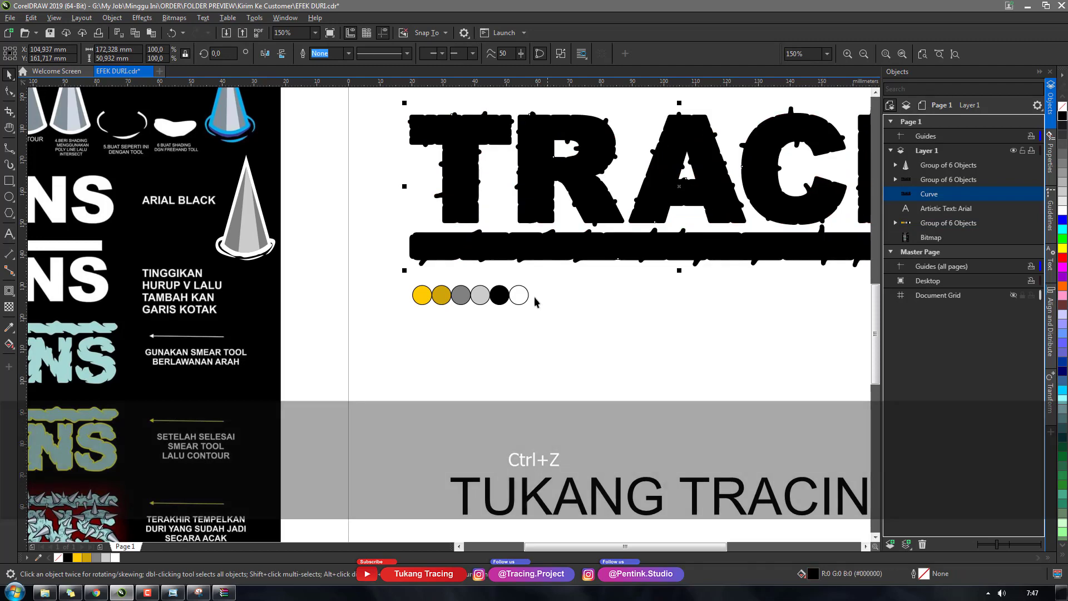
click(534, 298)
Step: Fill the TRACE lettering group with the yellow swatch colour (#FFCC01), keeping it in place over the black contour
drag(517, 250, 544, 246)
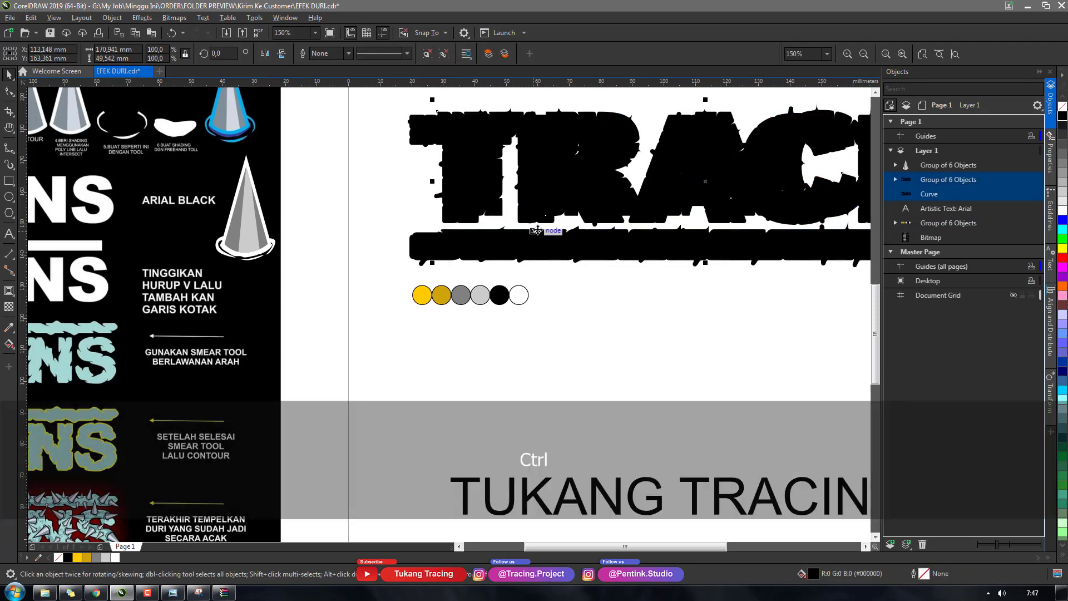
key(ctrl+z)
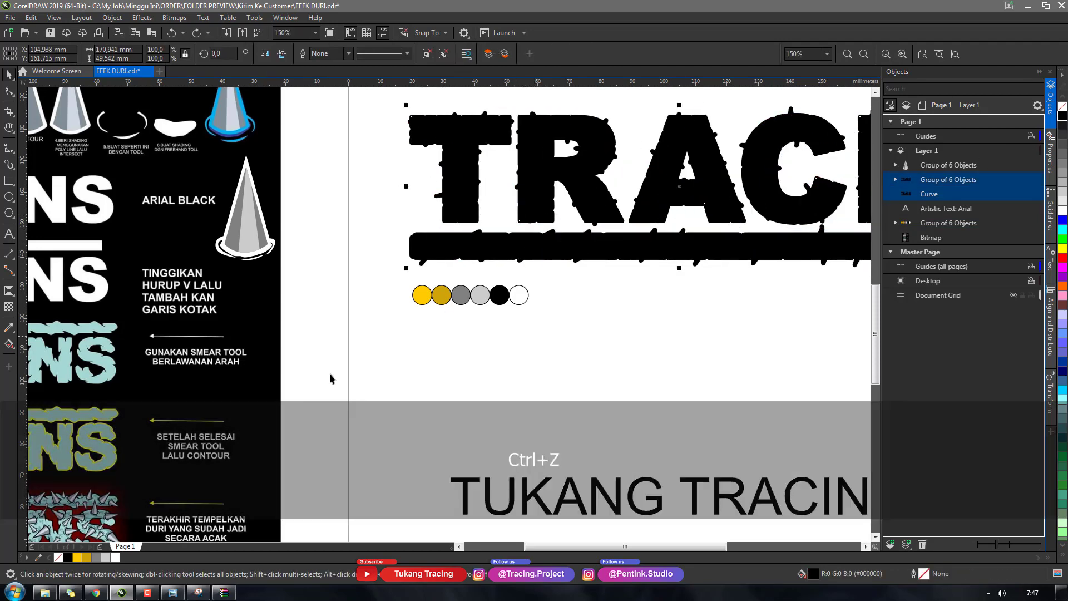
click(79, 558)
click(549, 285)
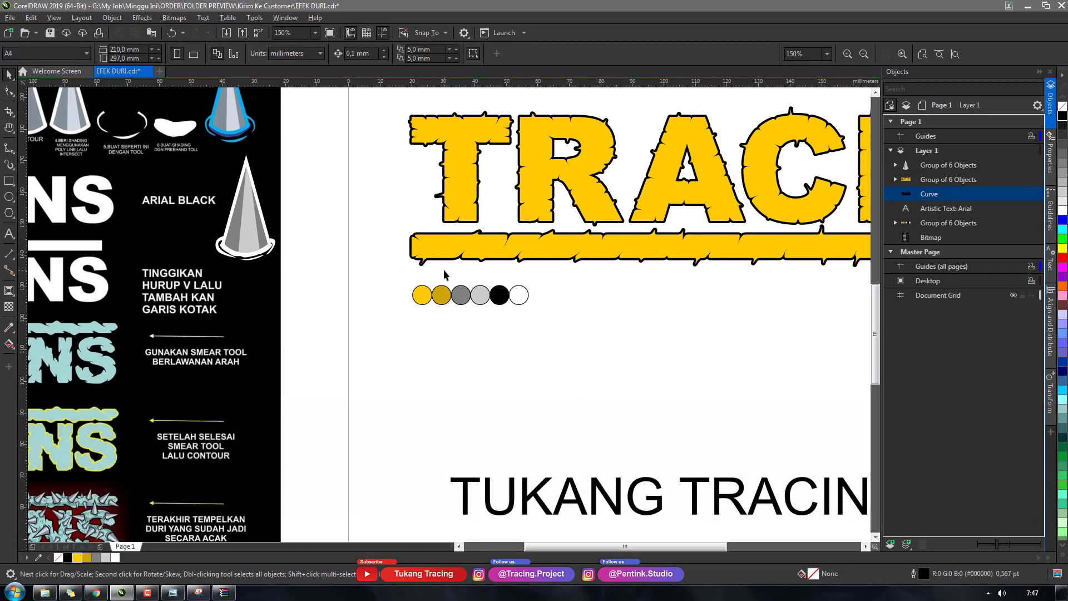
Step: Shift the row of colour swatches slightly farther below the lettering's underline bar
scroll(444, 274, down, 3)
scroll(548, 260, up, 3)
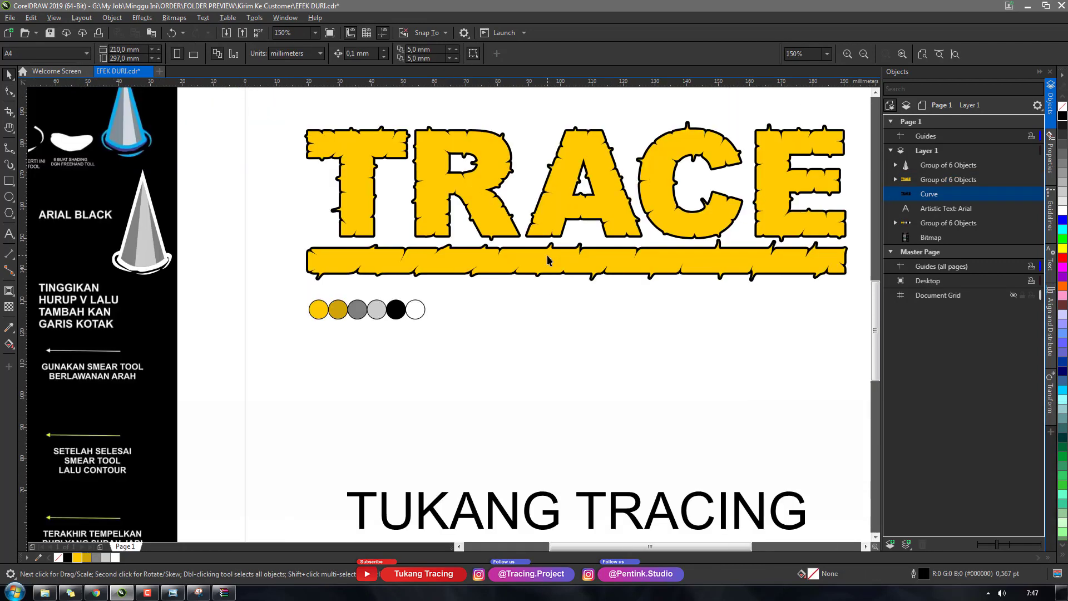
drag(378, 309, 378, 329)
Step: Examine the spike placement and letter shading on the finished VANS sample of the reference sheet
scroll(442, 213, down, 3)
scroll(295, 306, up, 4)
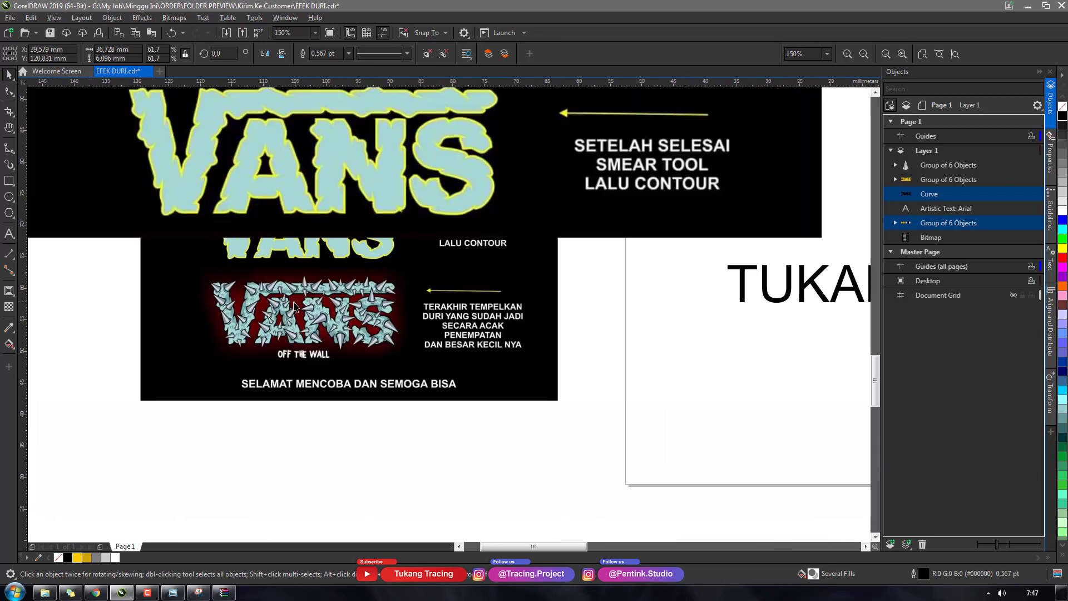
scroll(164, 360, up, 2)
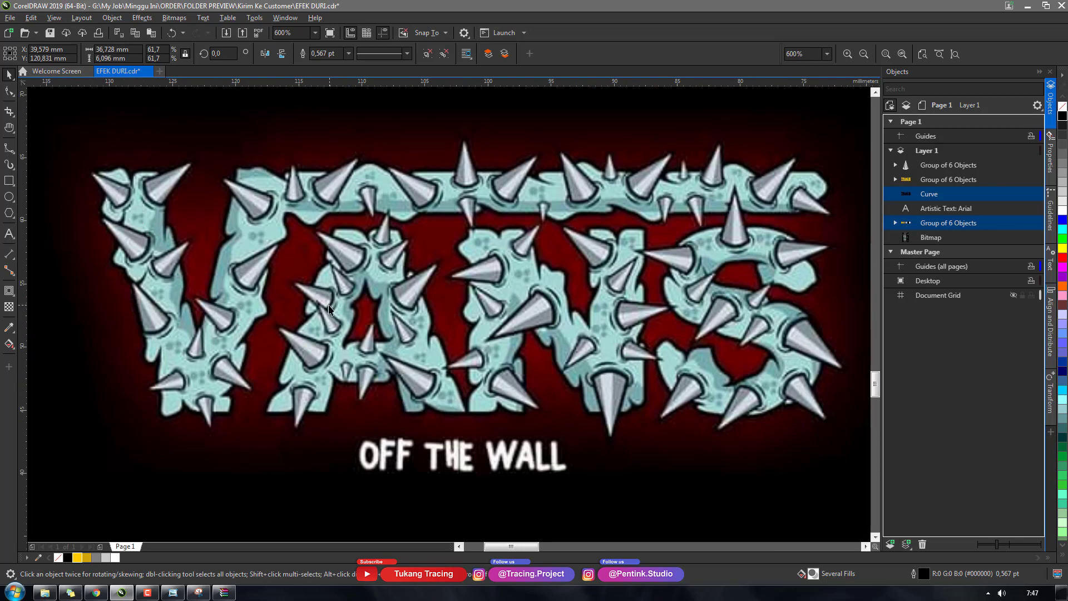
scroll(329, 309, down, 2)
scroll(327, 314, down, 1)
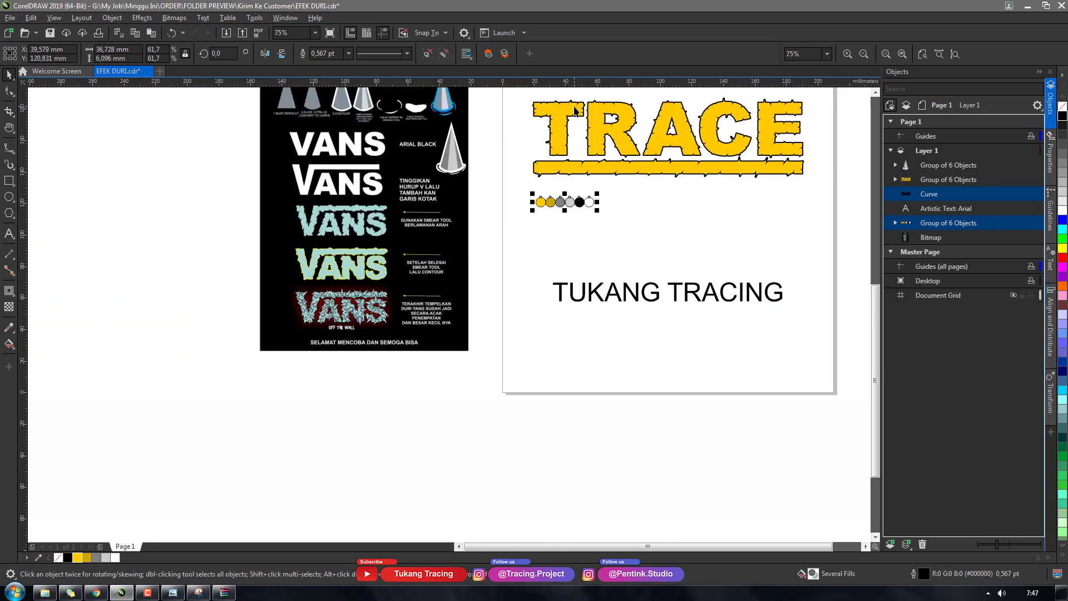
Step: Draw a closed wavy B-Spline shape about 10 by 26 mm over the right side of the T's stem
scroll(576, 110, up, 2)
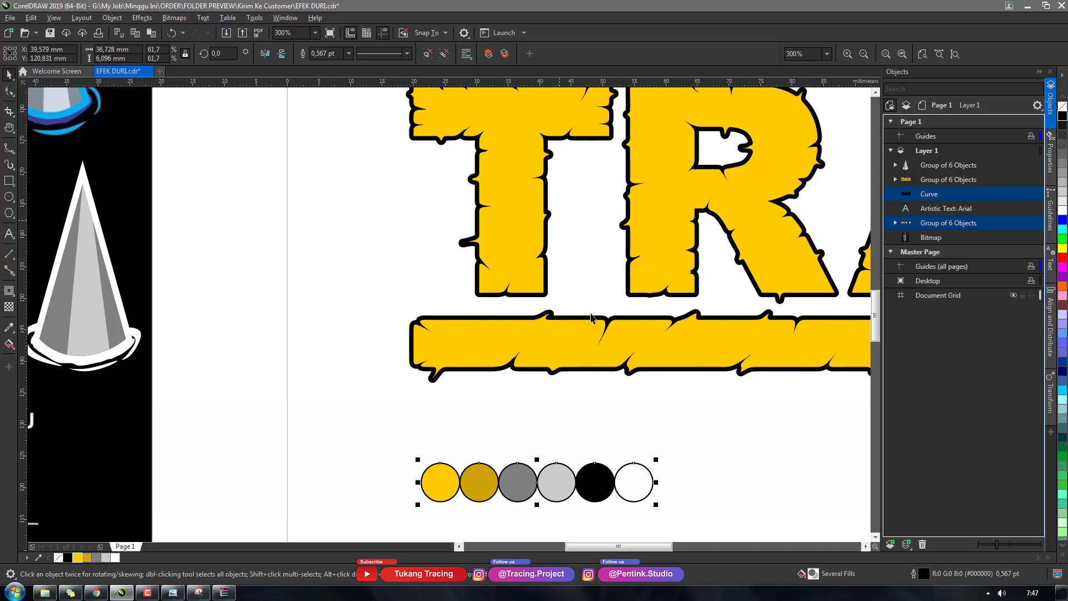
key(h)
drag(578, 321, 545, 364)
click(9, 147)
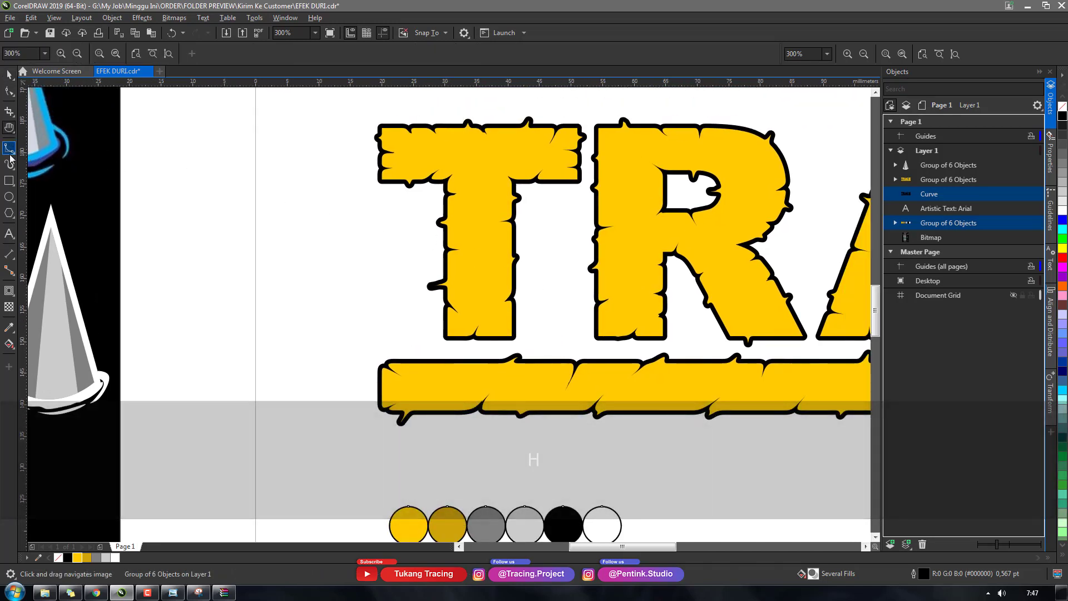
drag(523, 185, 504, 169)
click(506, 169)
click(496, 180)
click(510, 187)
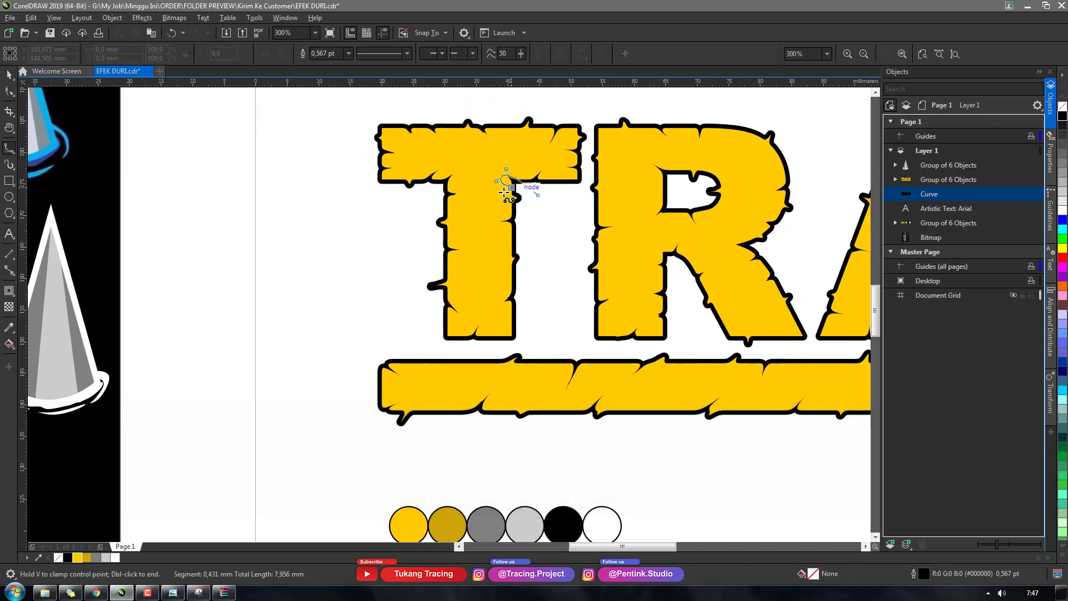
click(495, 197)
click(490, 210)
click(499, 221)
click(491, 239)
click(485, 260)
click(499, 261)
click(495, 274)
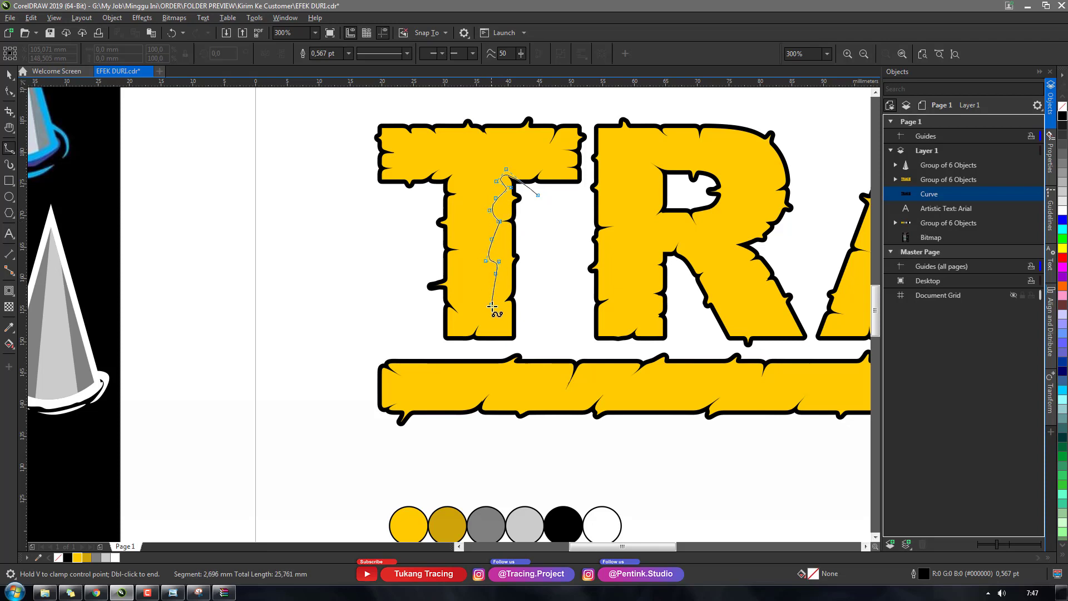
click(493, 303)
click(490, 318)
click(519, 344)
click(539, 339)
click(556, 307)
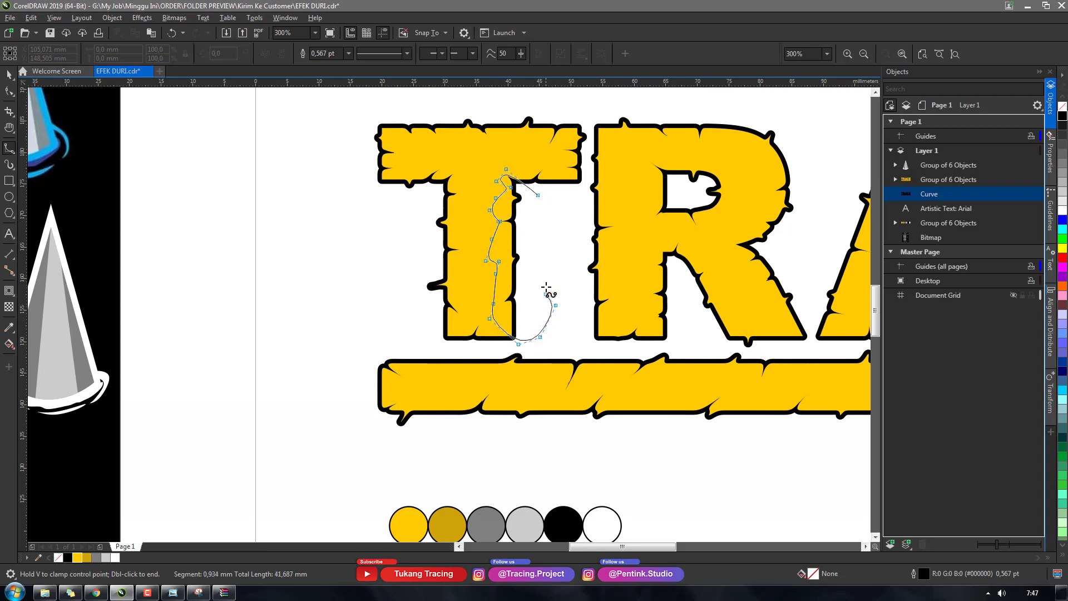
click(546, 287)
click(556, 257)
click(544, 229)
click(538, 195)
key(space)
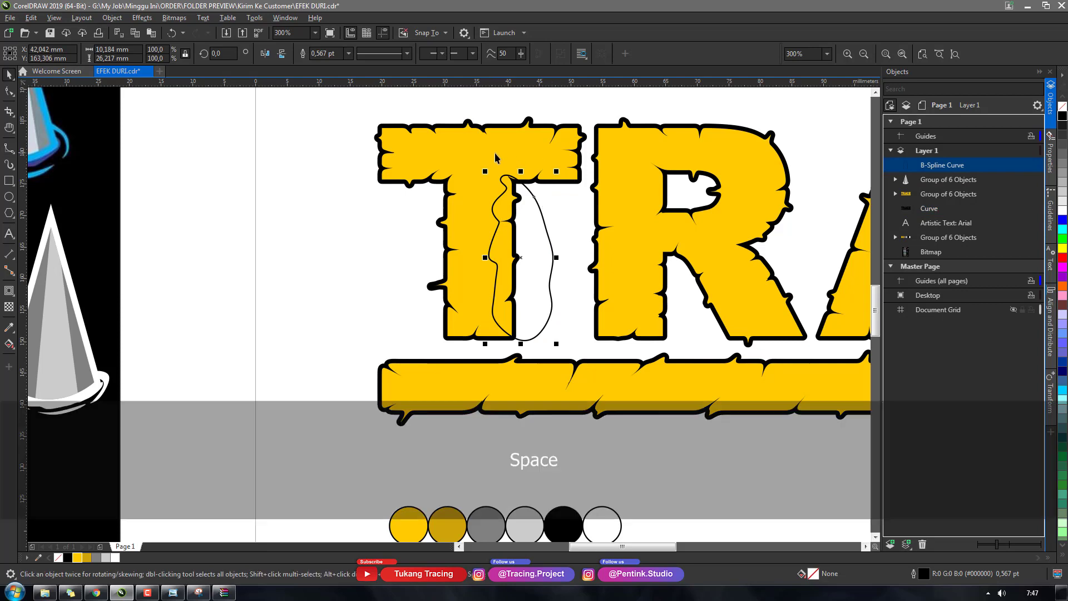
Step: Intersect the B-Spline shape with the lettering group and delete the helper outline, keeping the overlap on the T's stem
shift+click(495, 155)
click(358, 54)
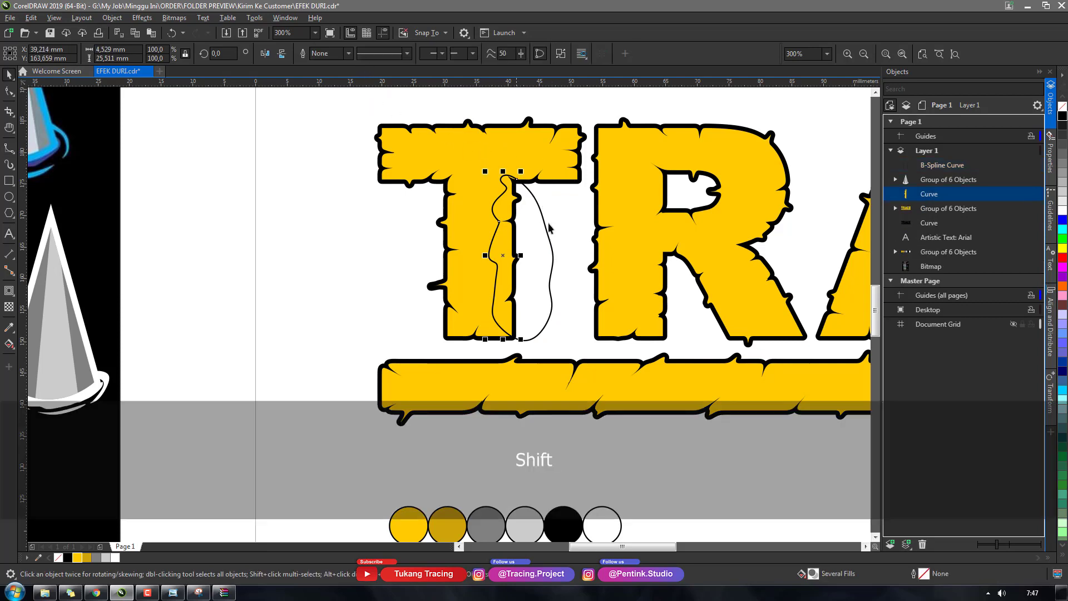
key(Delete)
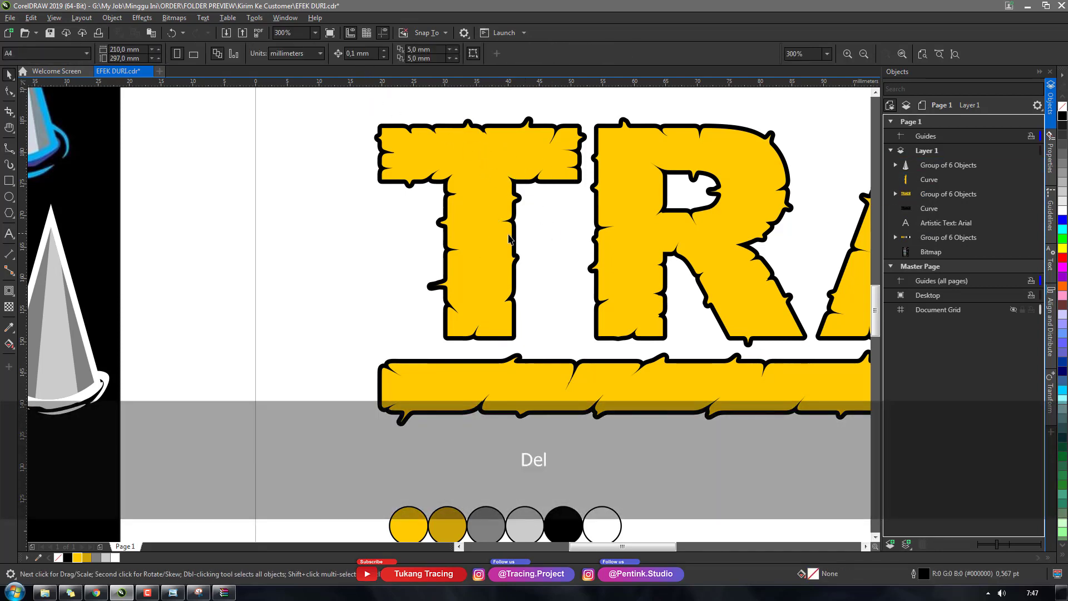
key(ctrl+z)
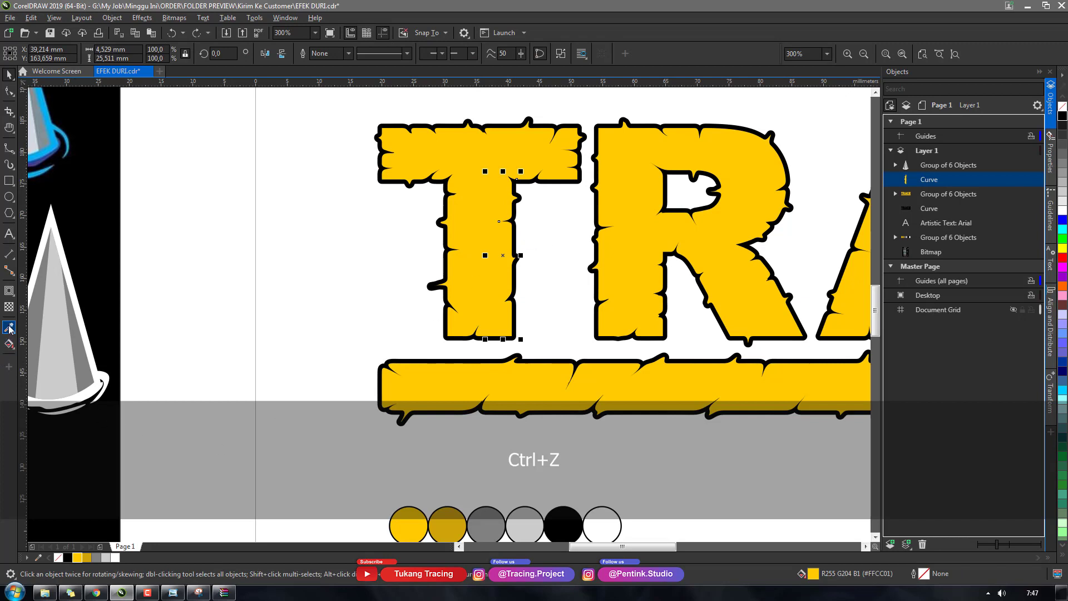
Step: Sample the darker gold swatch and apply it to the stem's shading piece, keeping the piece in place
click(10, 328)
click(445, 518)
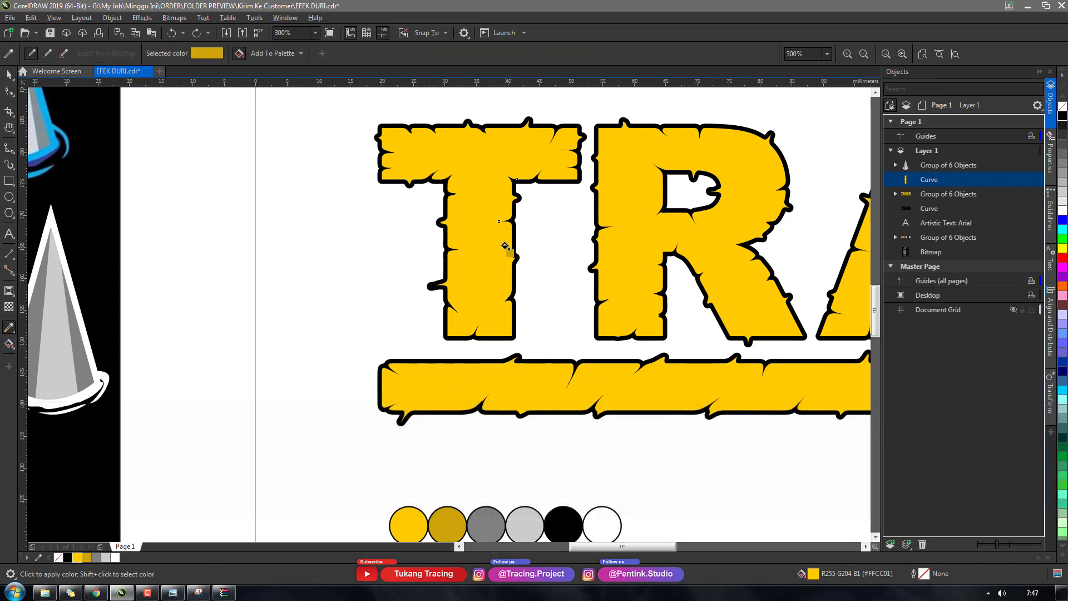
click(505, 247)
key(space)
drag(508, 251, 477, 223)
key(ctrl+z)
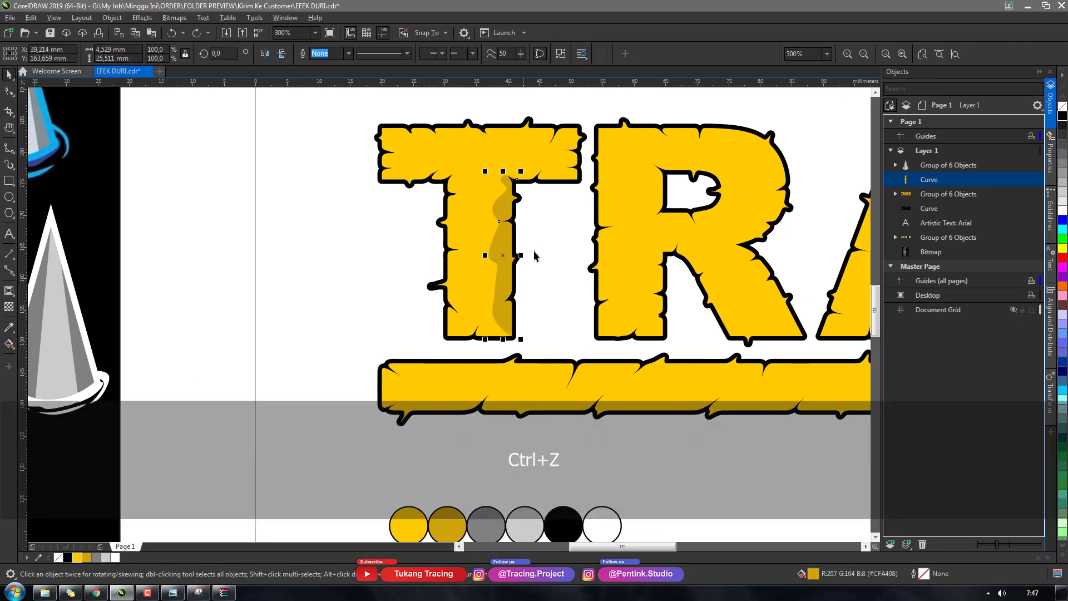
Step: Draw a closed wavy B-Spline shape about 42 by 24 mm covering the top edge and right end of the T's crossbar
key(h)
drag(539, 234, 470, 317)
key(space)
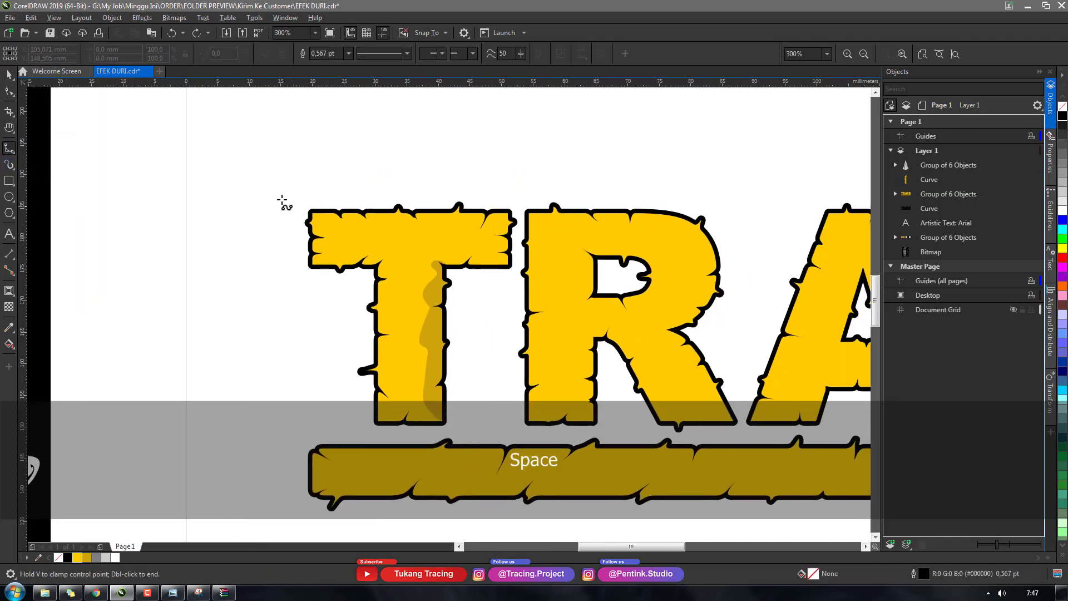
click(276, 188)
click(307, 250)
click(342, 217)
click(360, 235)
click(417, 219)
click(433, 239)
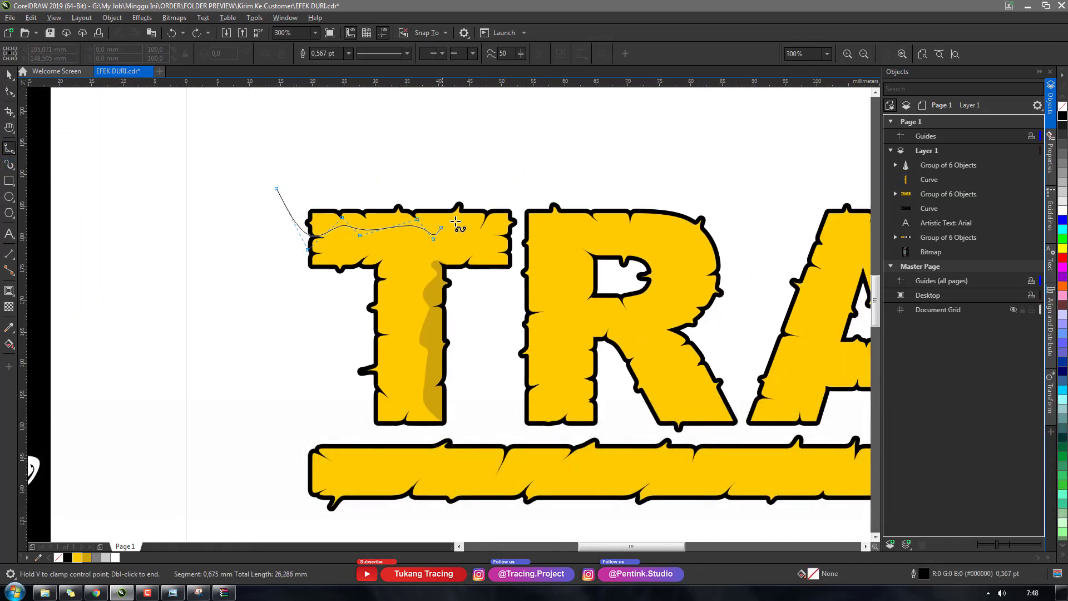
click(456, 220)
click(461, 229)
click(502, 220)
click(507, 239)
click(499, 252)
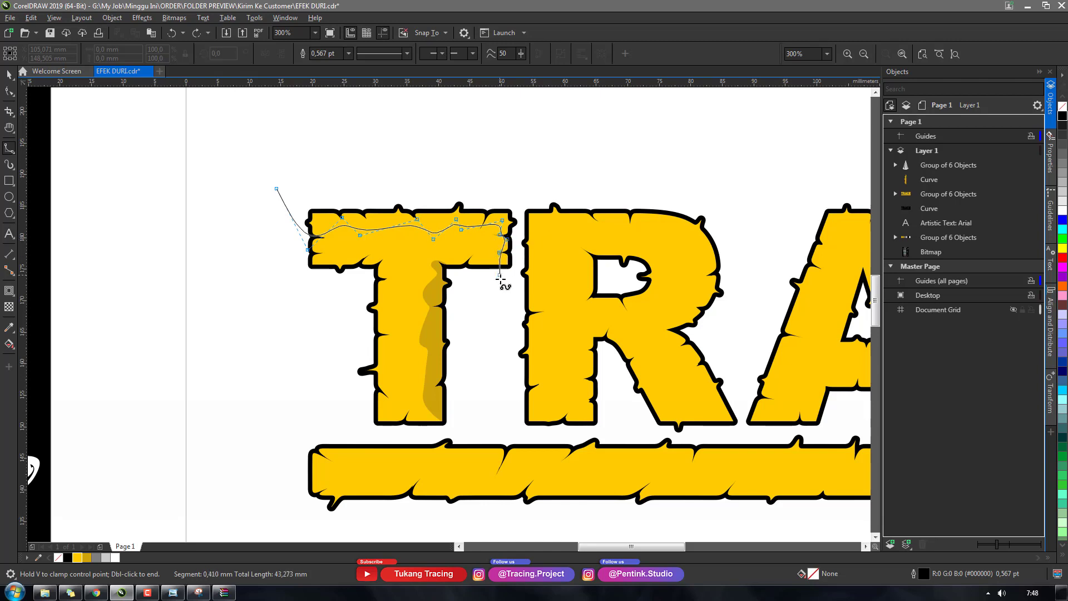
click(503, 280)
click(522, 273)
click(527, 192)
click(521, 164)
click(474, 130)
click(375, 120)
click(279, 138)
click(250, 174)
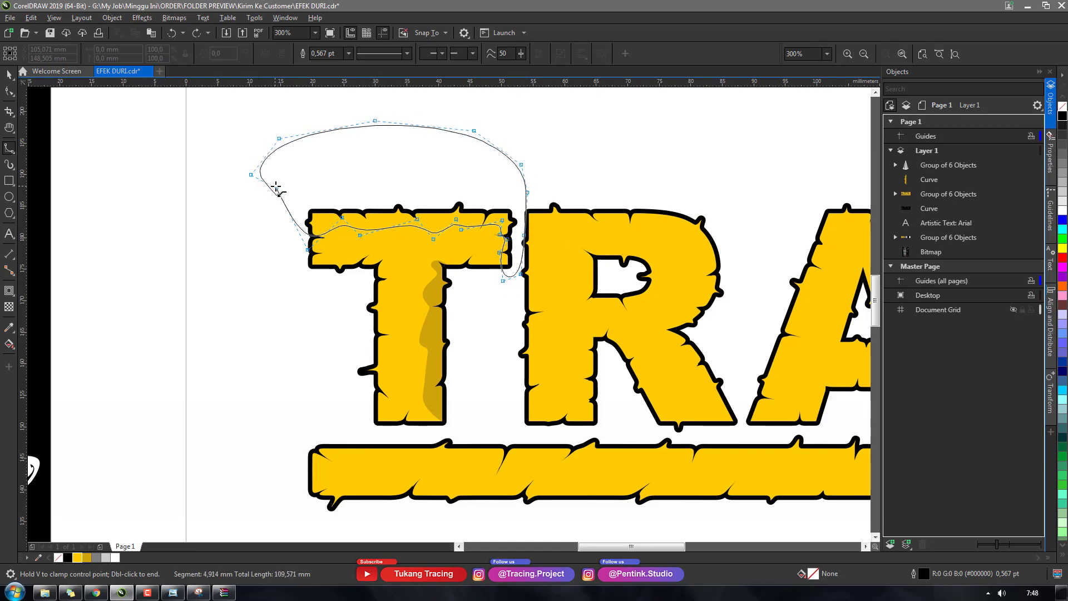
click(277, 188)
key(space)
drag(422, 189, 412, 150)
key(ctrl+z)
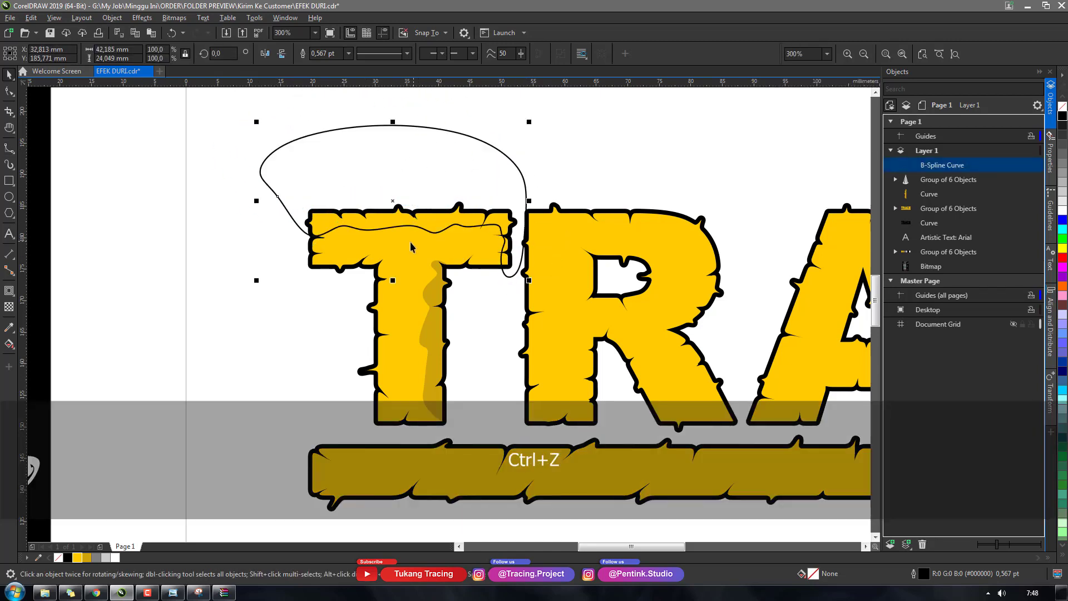
Step: Intersect the crossbar B-Spline shape with the lettering group and delete the helper outline
shift+click(419, 246)
drag(420, 246, 366, 251)
key(ctrl+z)
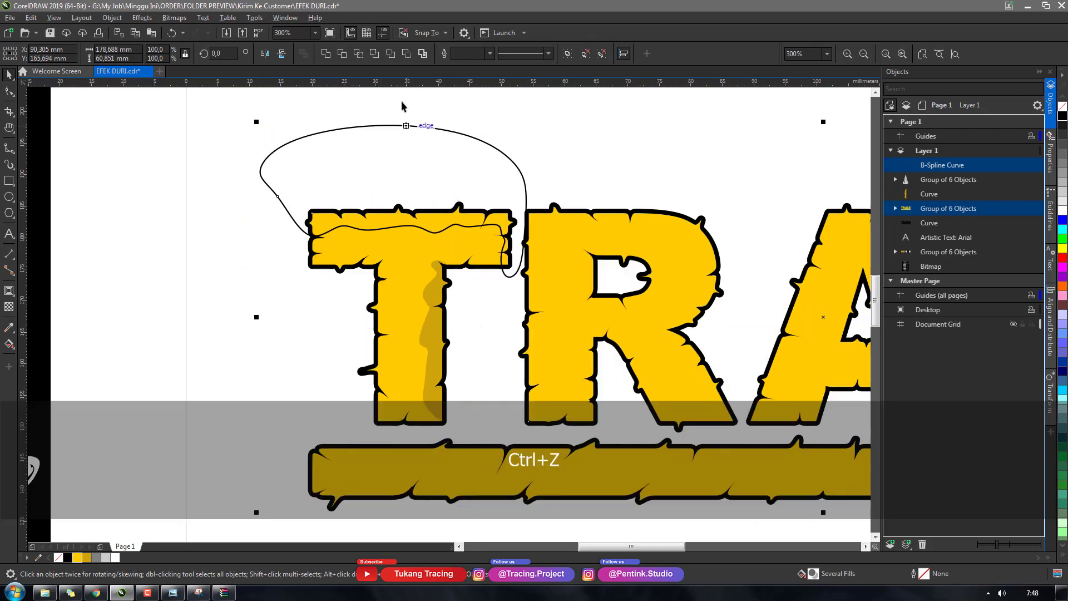
click(358, 53)
click(408, 168)
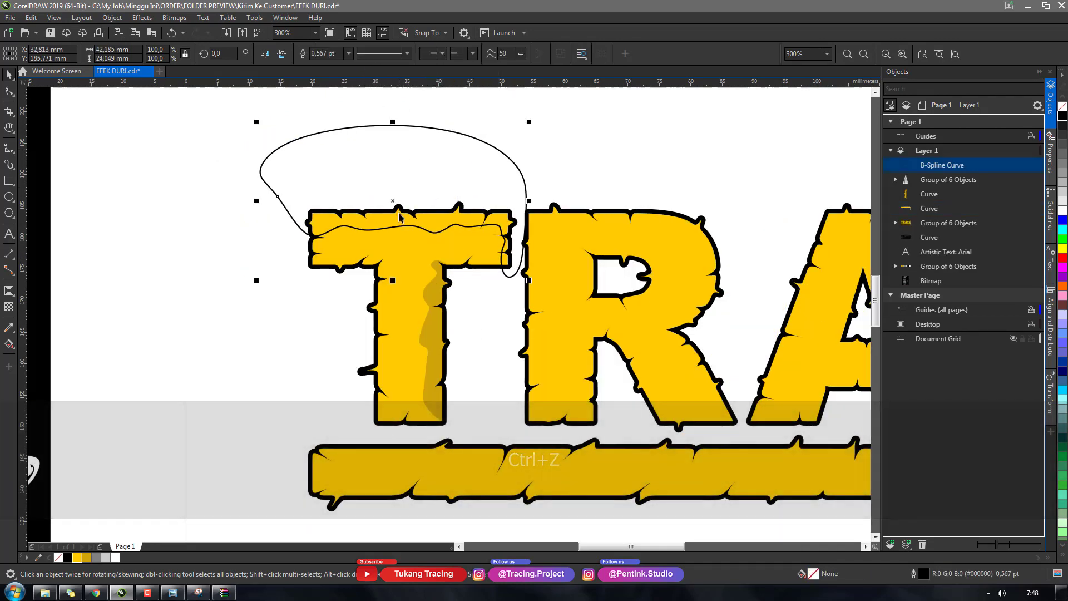
key(Delete)
Step: Fill the crossbar's intersected shading piece with the darker gold (#CFA408), leaving it in its original position
click(407, 219)
drag(407, 220, 422, 204)
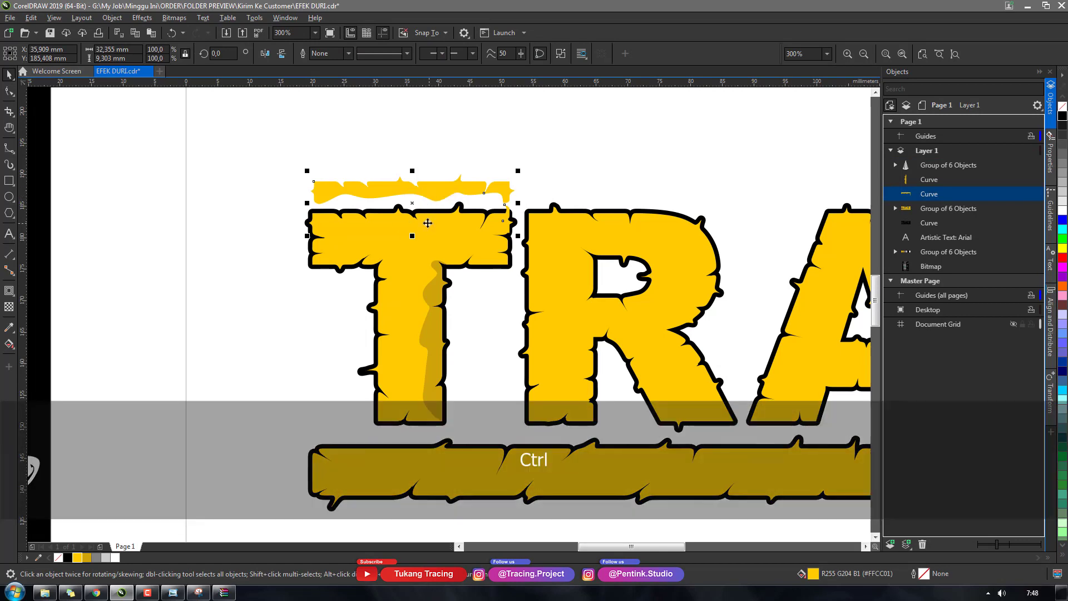
key(ctrl+z)
click(87, 558)
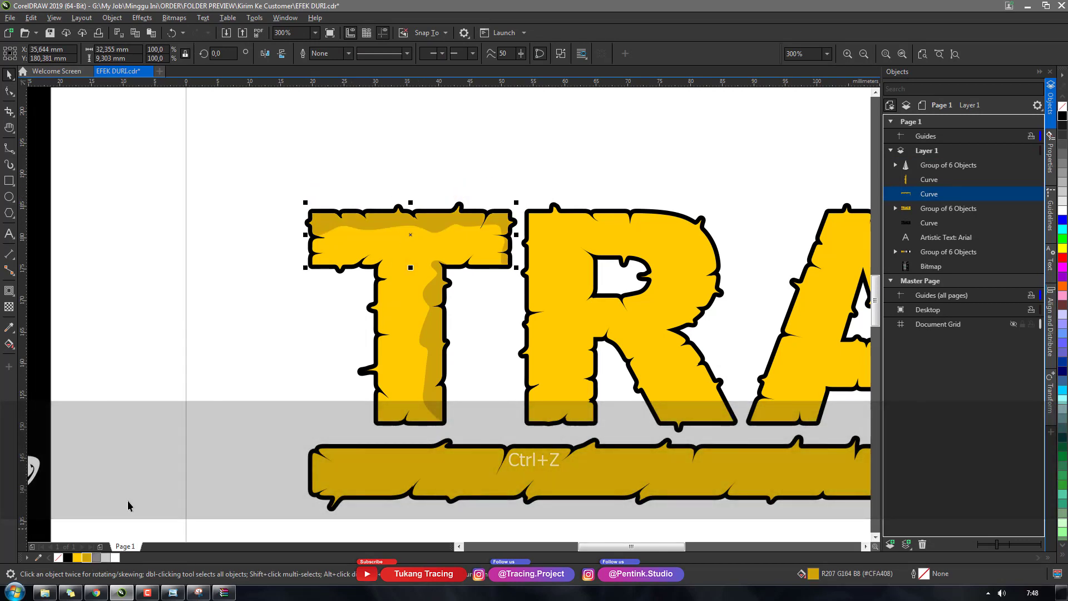
click(460, 193)
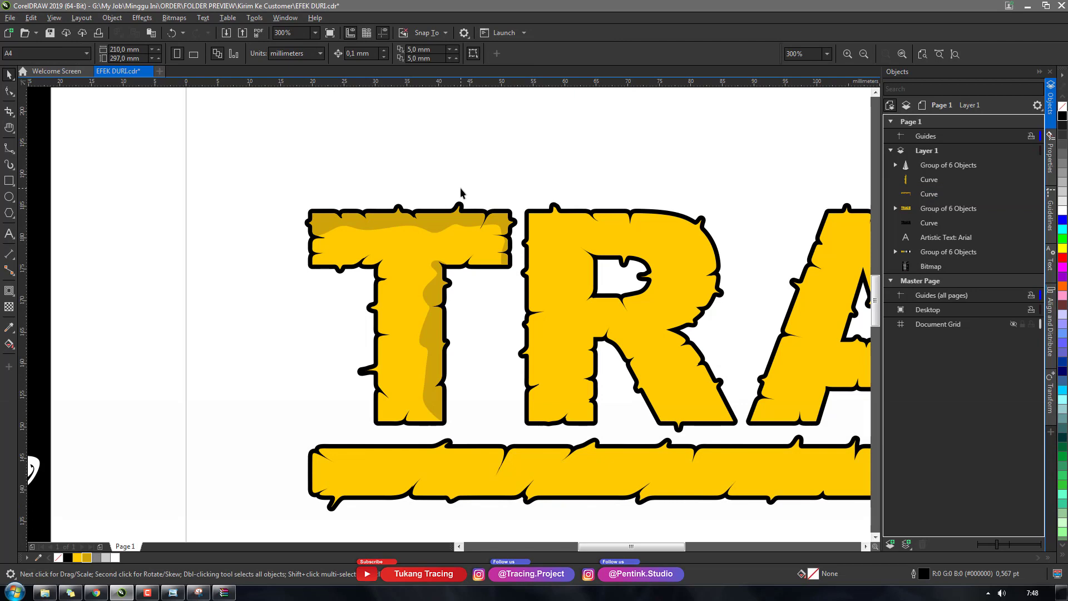
scroll(445, 284, down, 3)
scroll(514, 327, up, 1)
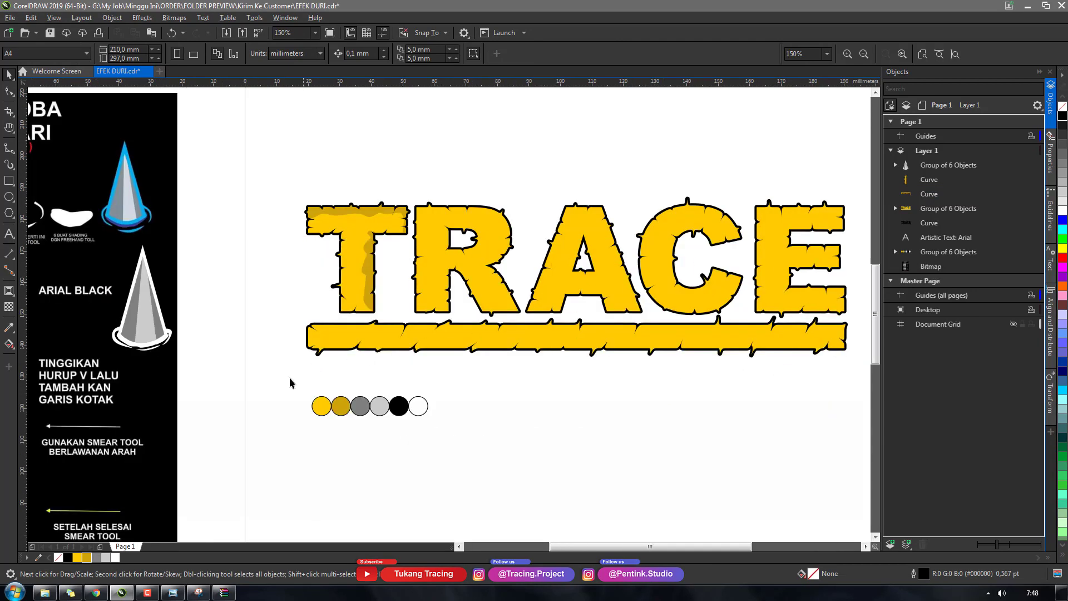
click(171, 592)
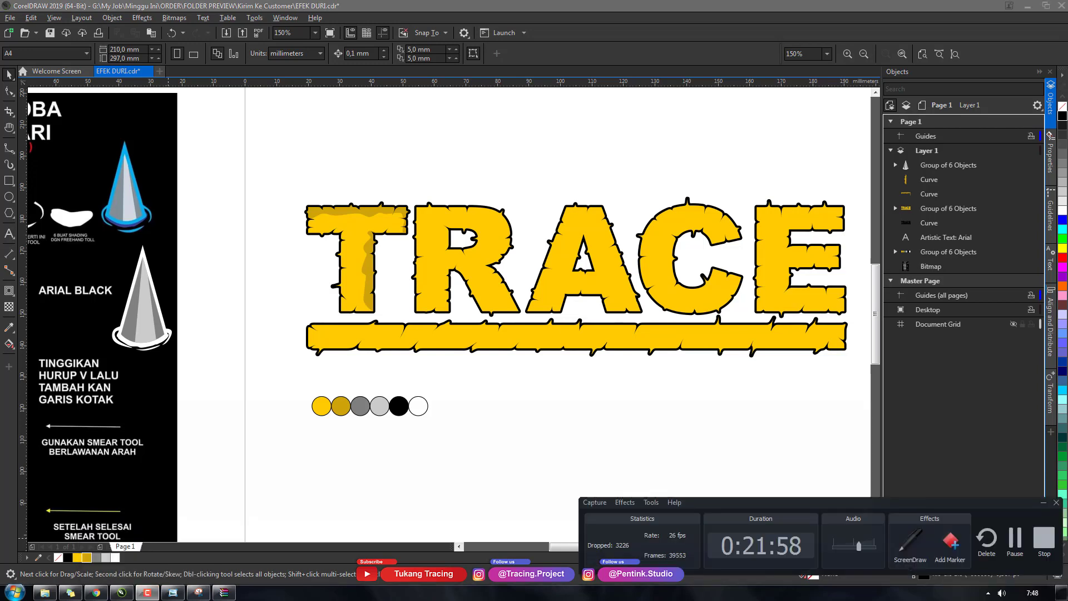
click(1011, 543)
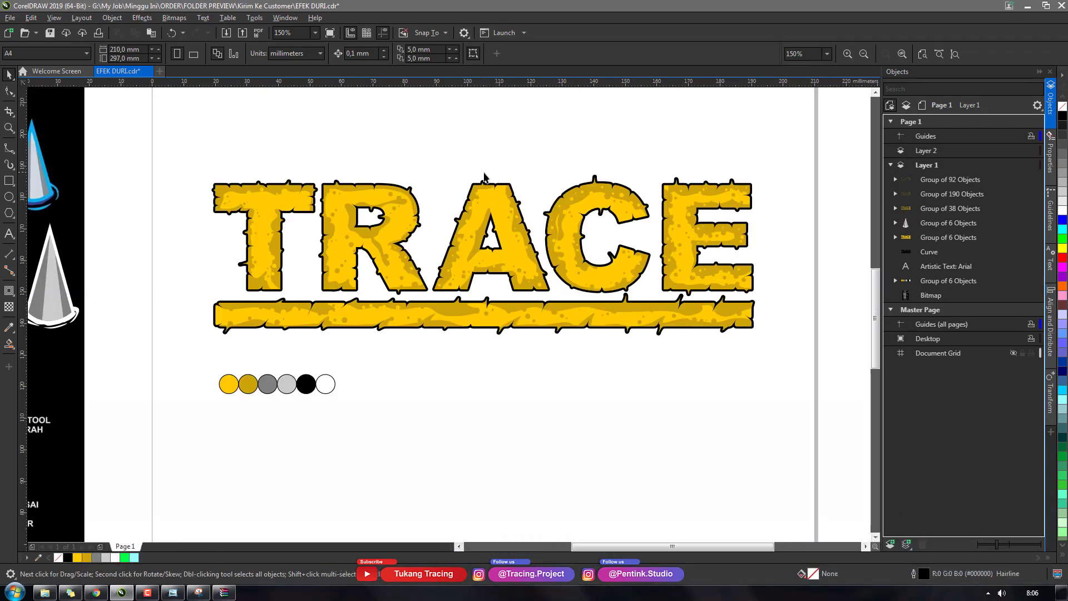
Step: Examine how the spikes are placed and sized on the reference sheet's final VANS example and compare it with the TRACE lettering
key(h)
drag(377, 210, 399, 224)
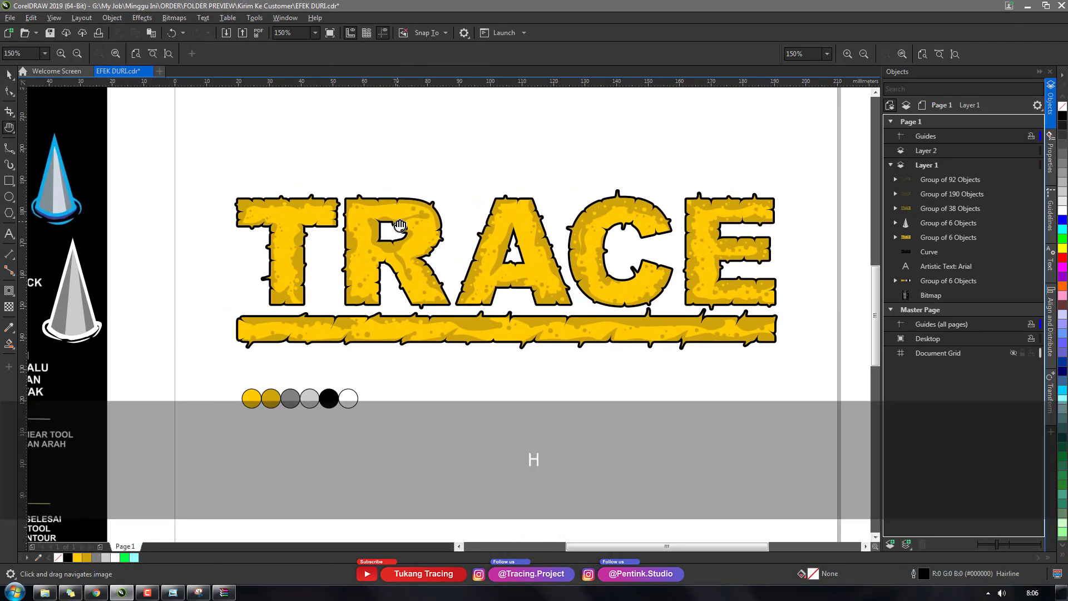
scroll(399, 225, up, 2)
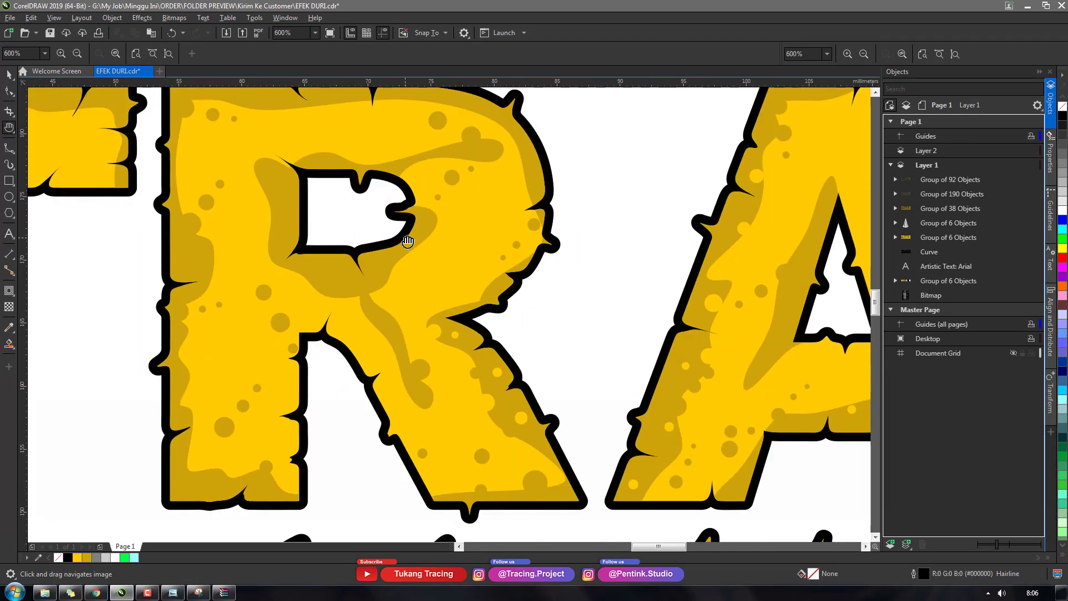
scroll(419, 223, down, 4)
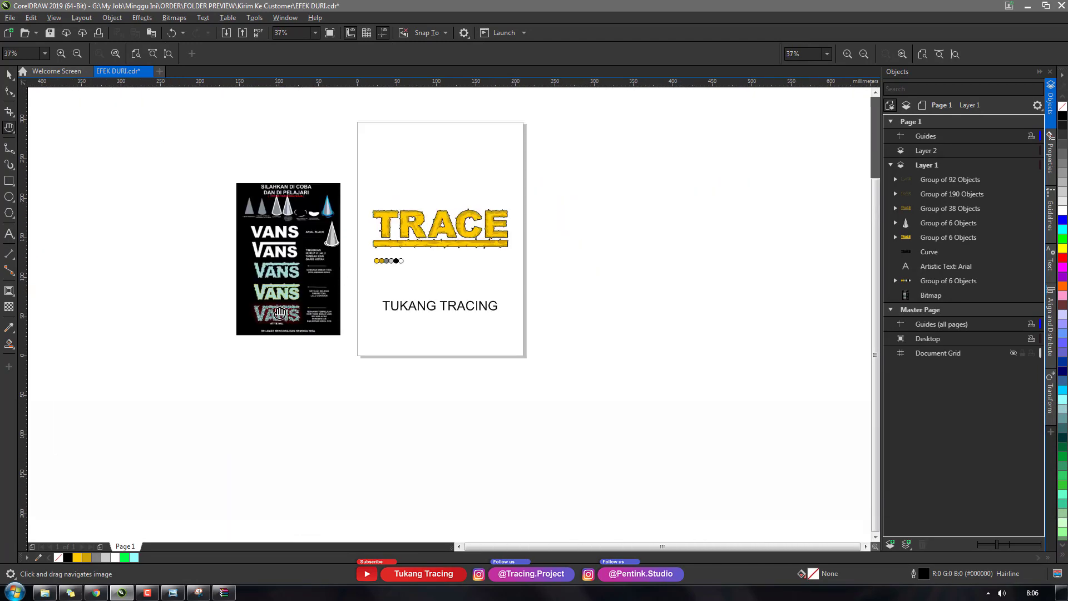
scroll(279, 312, up, 4)
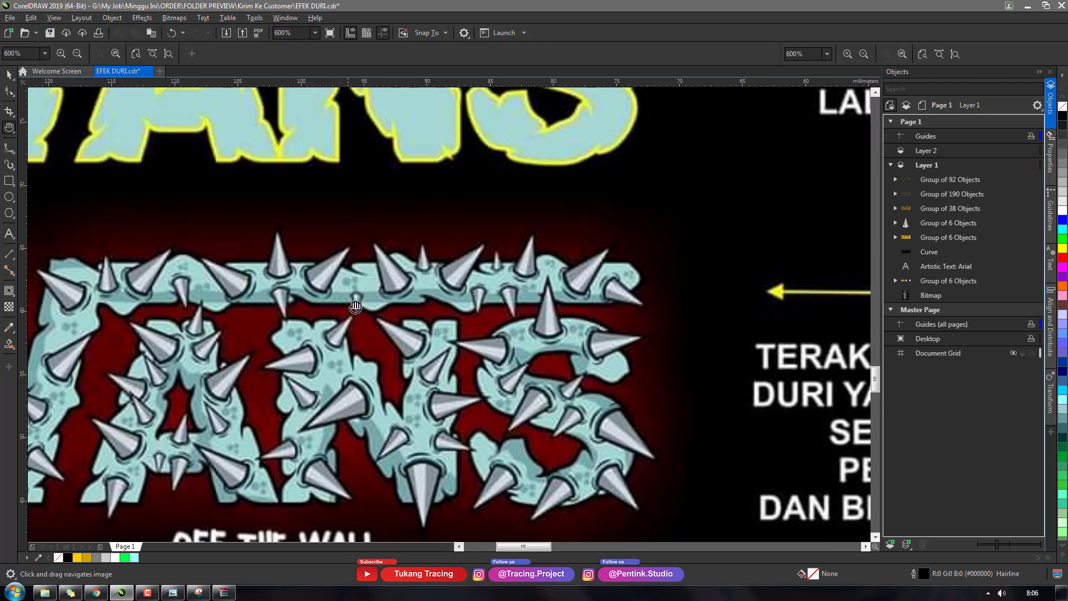
scroll(334, 307, down, 2)
scroll(671, 249, down, 1)
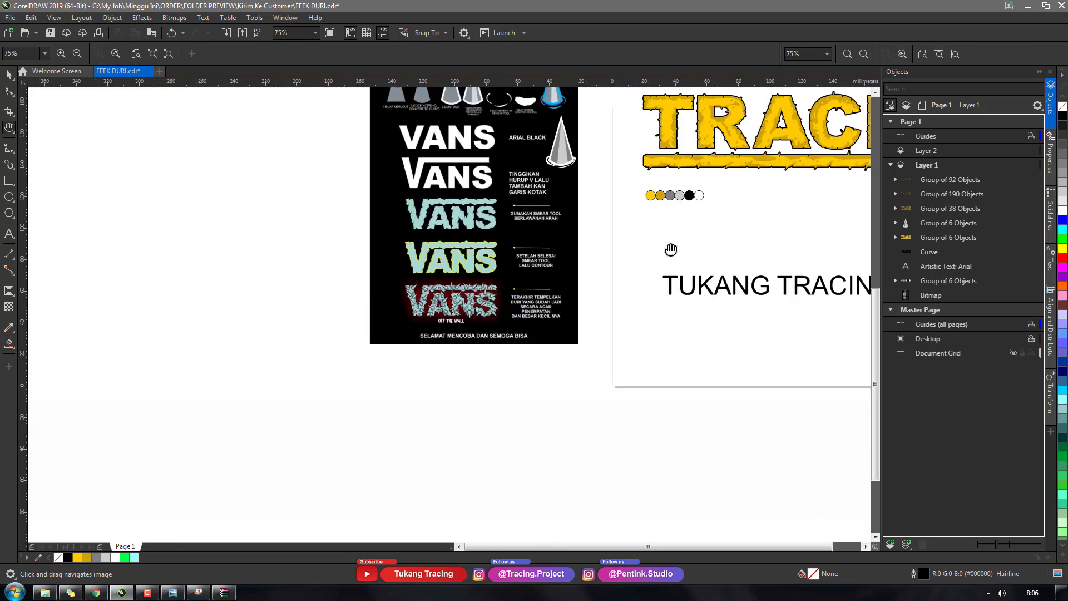
scroll(736, 145, up, 2)
scroll(739, 169, up, 1)
scroll(502, 293, down, 3)
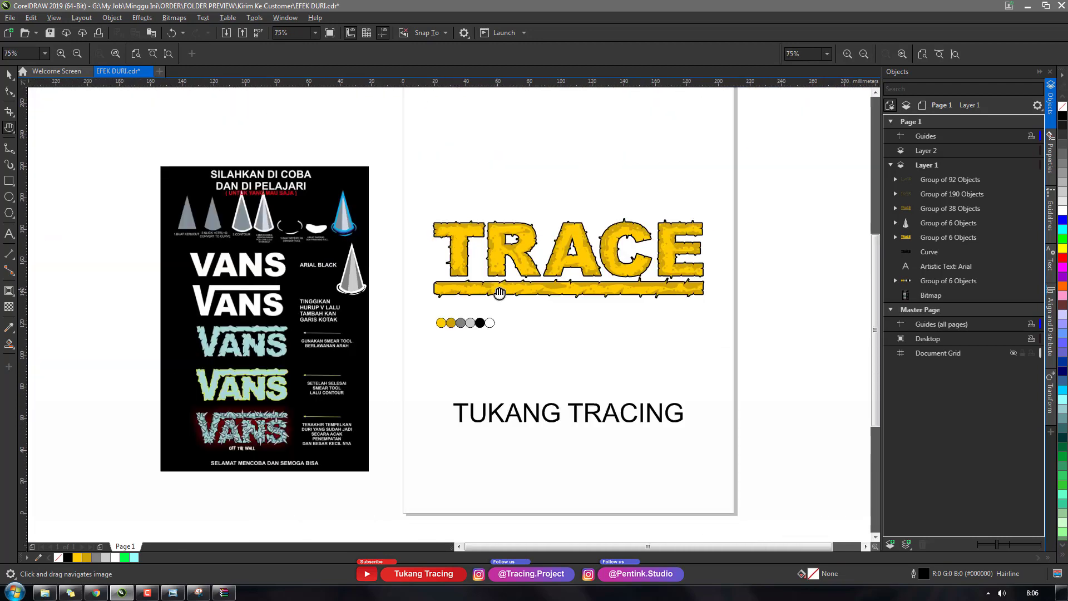
scroll(695, 254, up, 1)
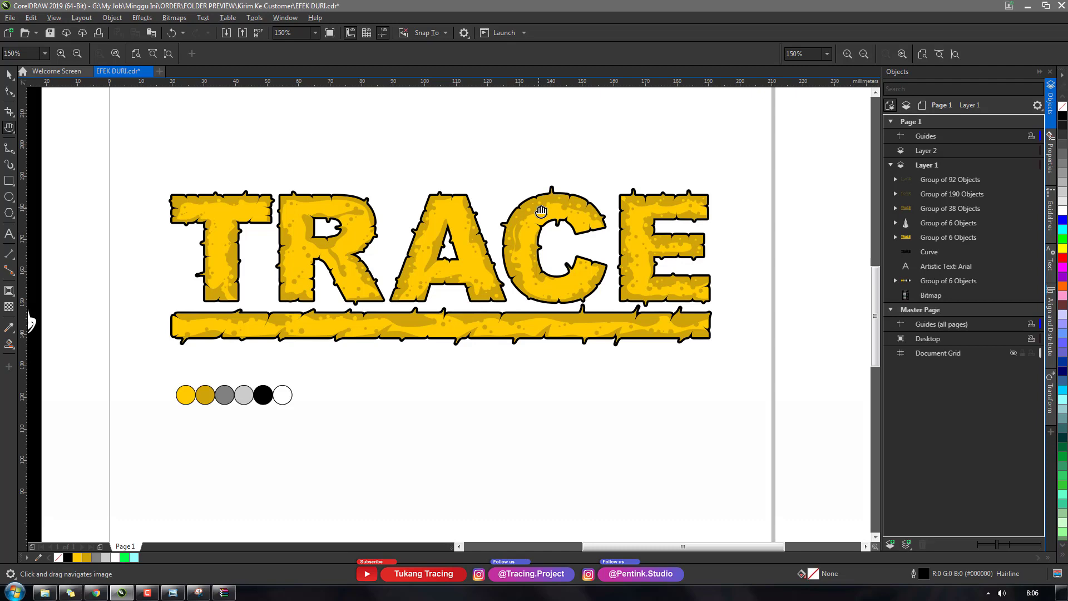
drag(430, 262, 419, 264)
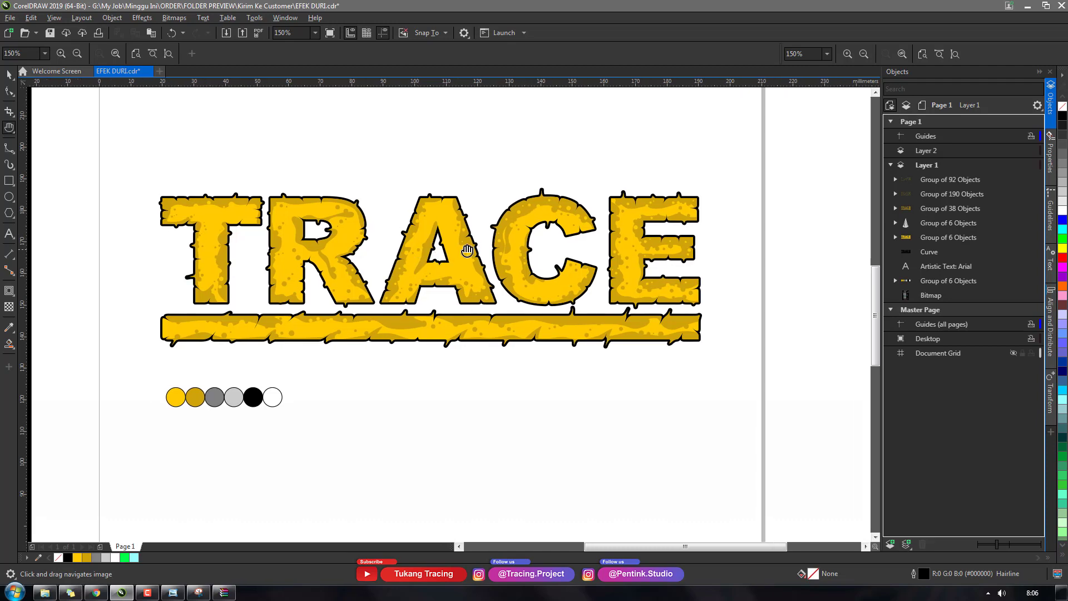
scroll(577, 208, down, 2)
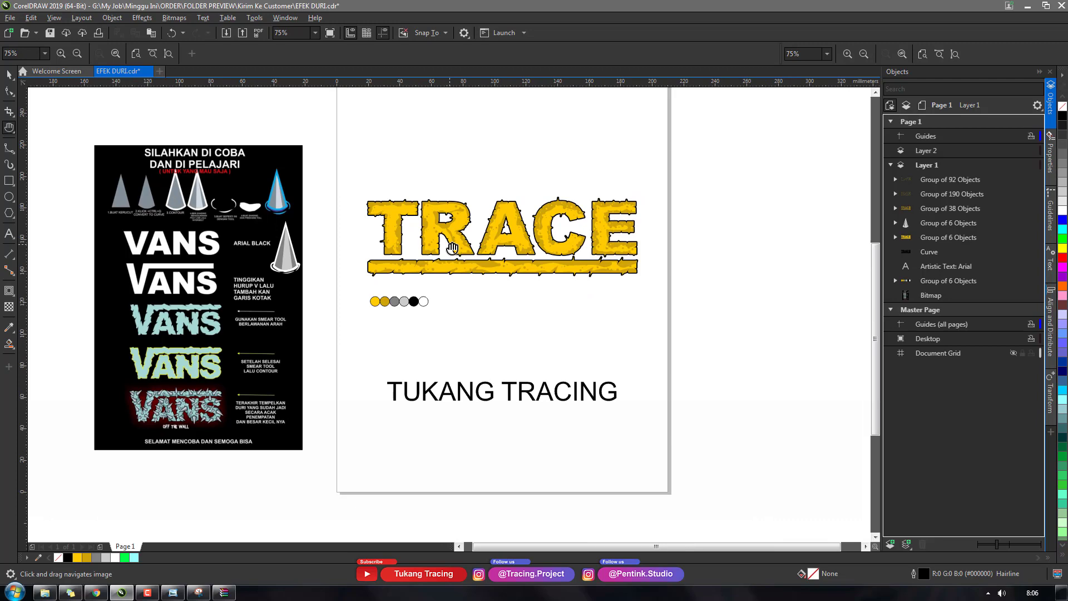
scroll(275, 243, up, 2)
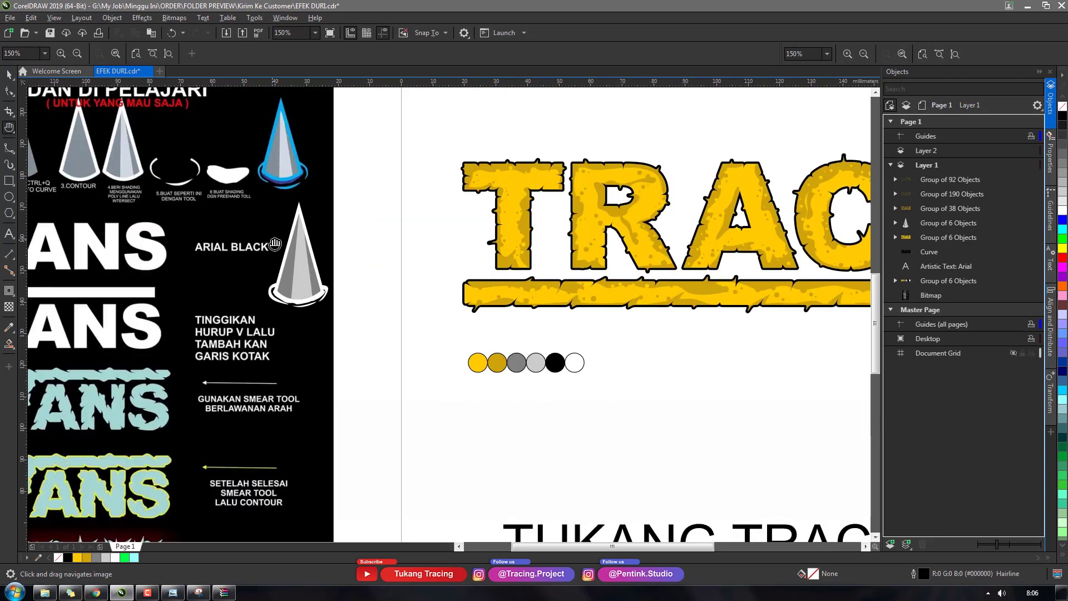
scroll(275, 243, down, 2)
scroll(185, 395, up, 5)
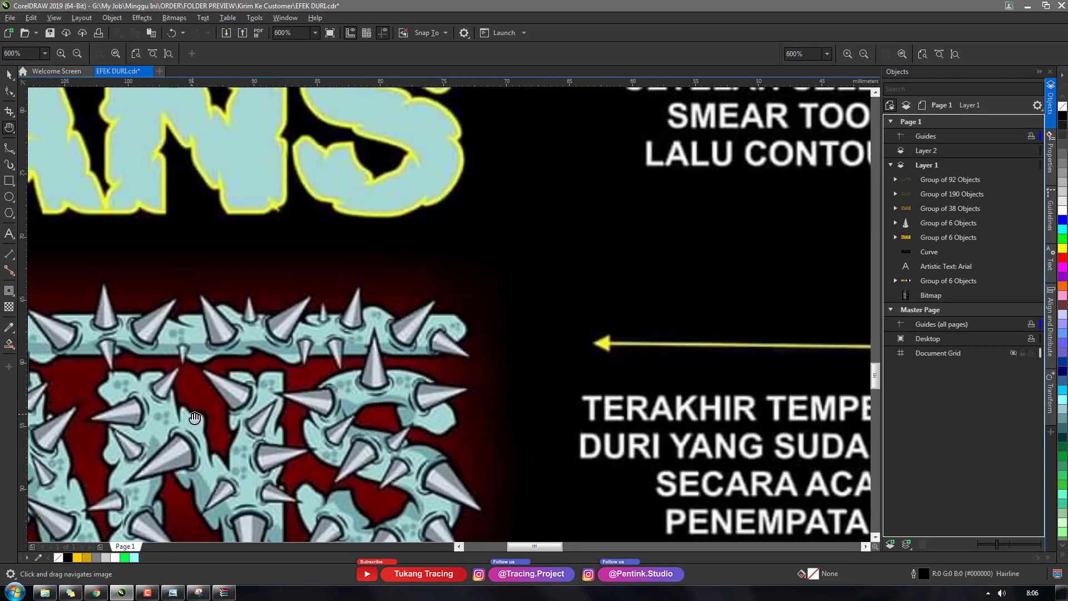
scroll(312, 355, down, 8)
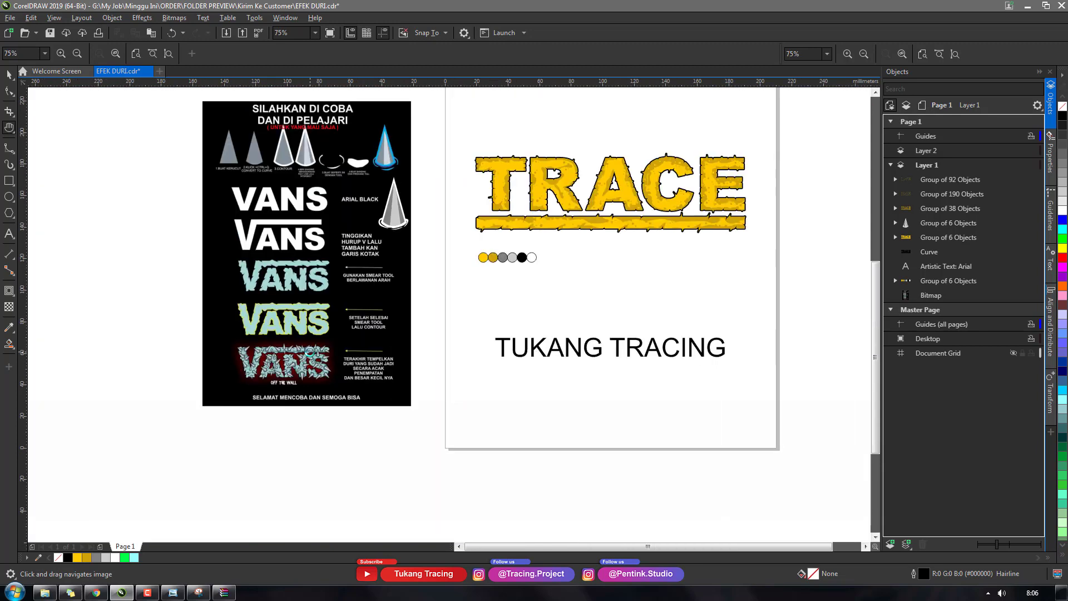
scroll(323, 229, up, 4)
scroll(323, 228, down, 4)
scroll(272, 298, up, 8)
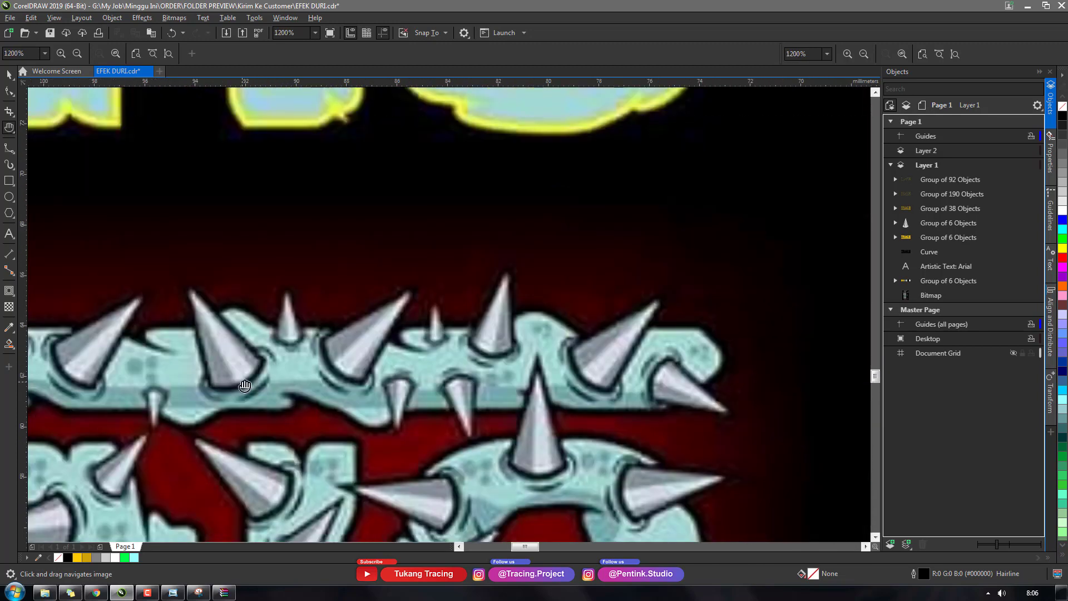
scroll(268, 399, down, 6)
scroll(433, 219, up, 2)
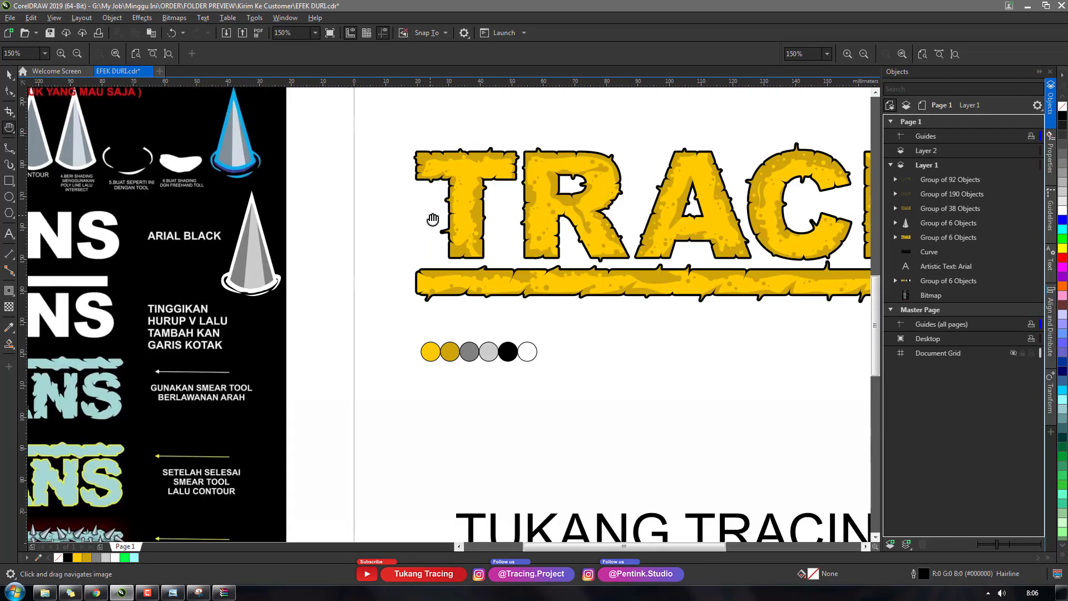
scroll(432, 219, down, 2)
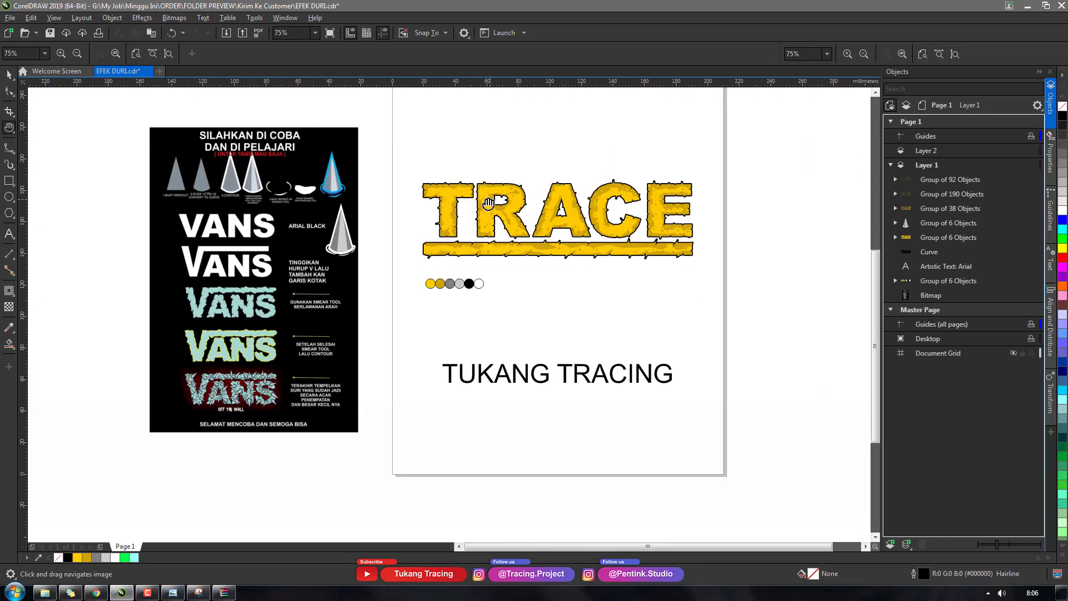
scroll(217, 386, up, 4)
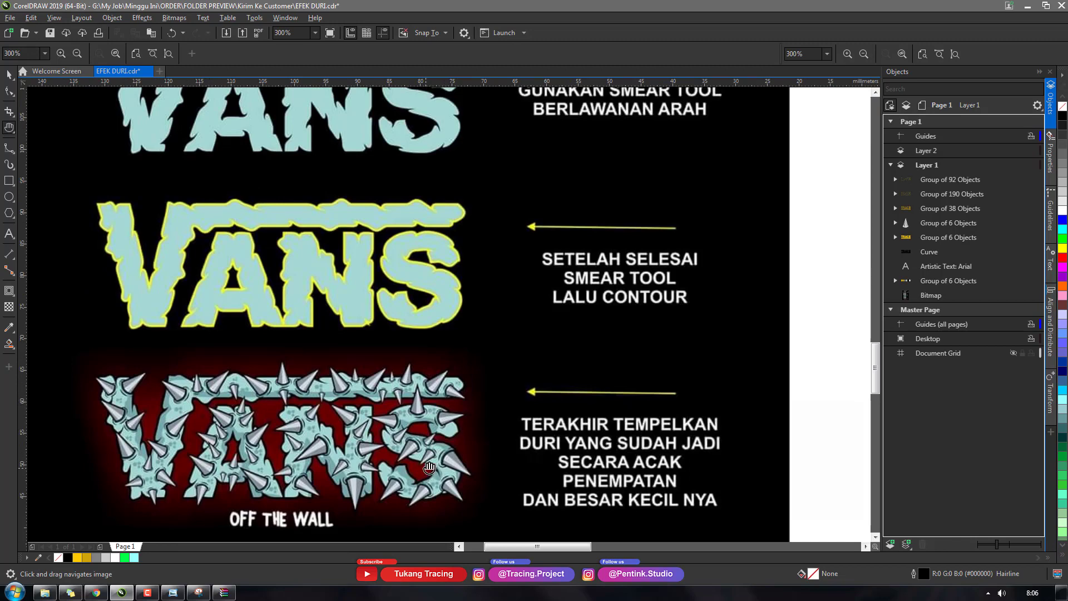
scroll(374, 359, down, 2)
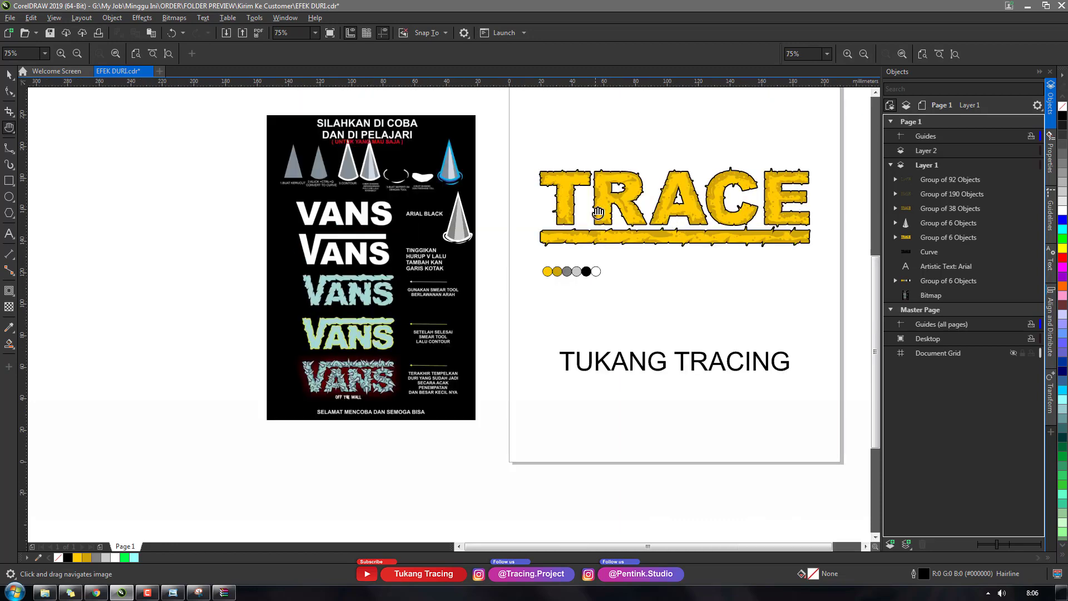
scroll(647, 184, up, 1)
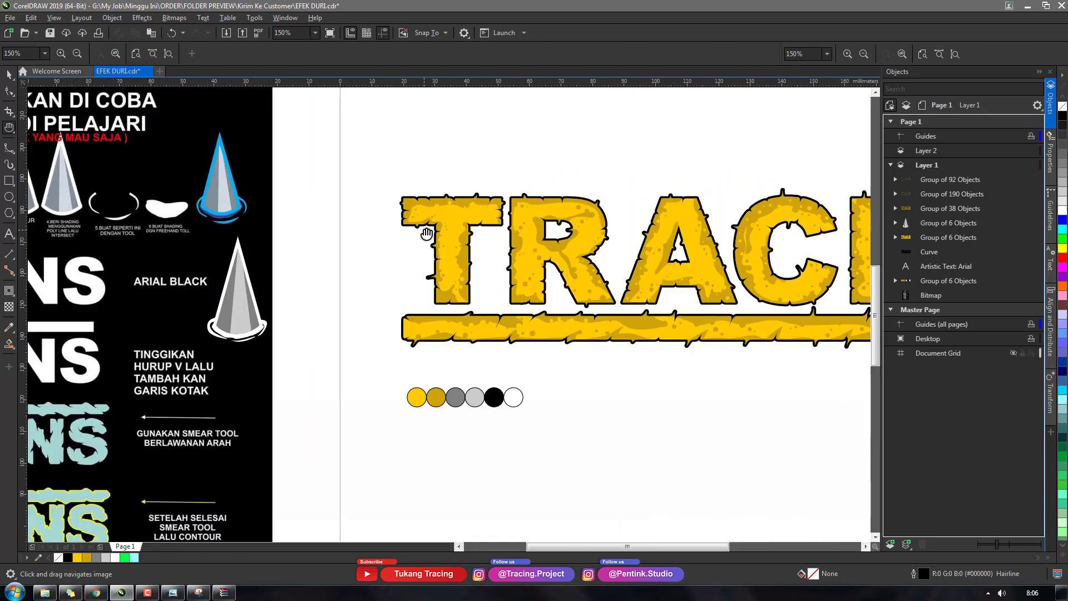
Step: Paste a copy of the grouped grey spike, scale it to about 6.3 by 11.1 mm, and place it at the left end of the T's crossbar
key(space)
click(240, 314)
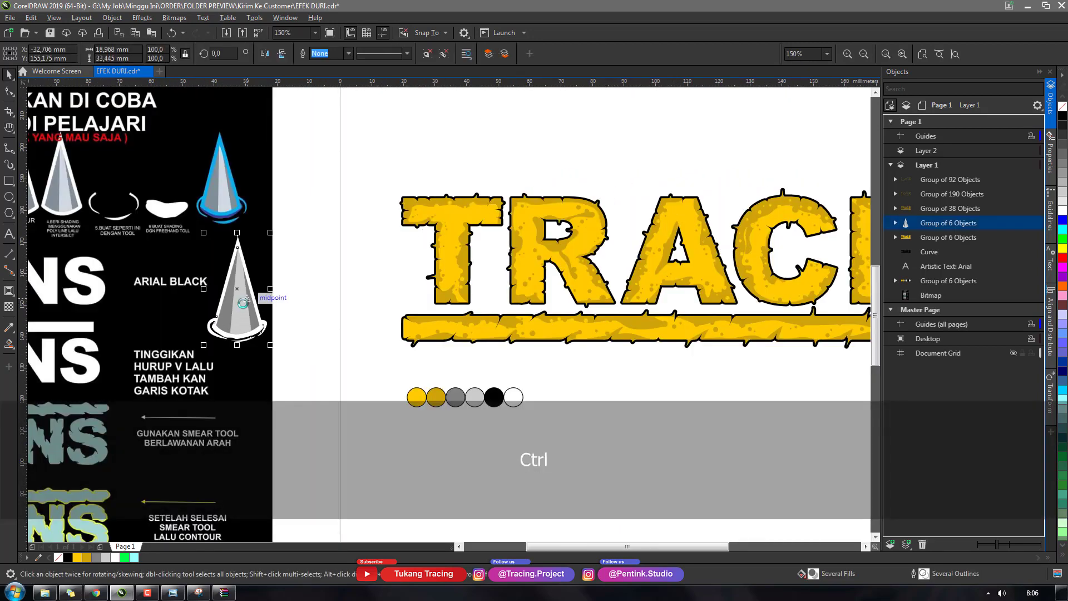
key(ctrl+v)
drag(254, 291, 472, 186)
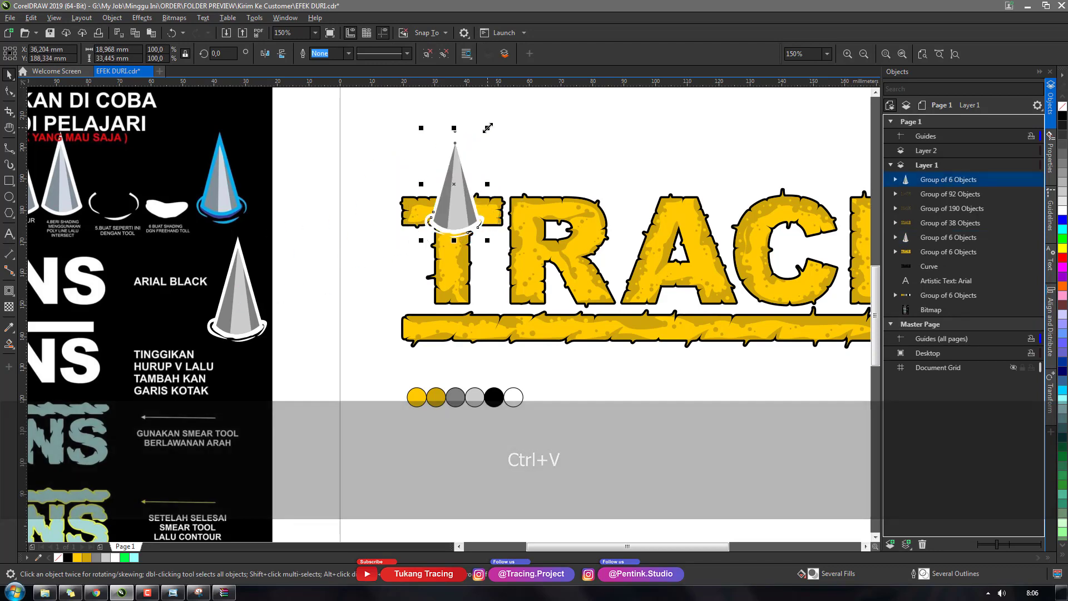
drag(488, 129, 450, 195)
scroll(450, 196, down, 2)
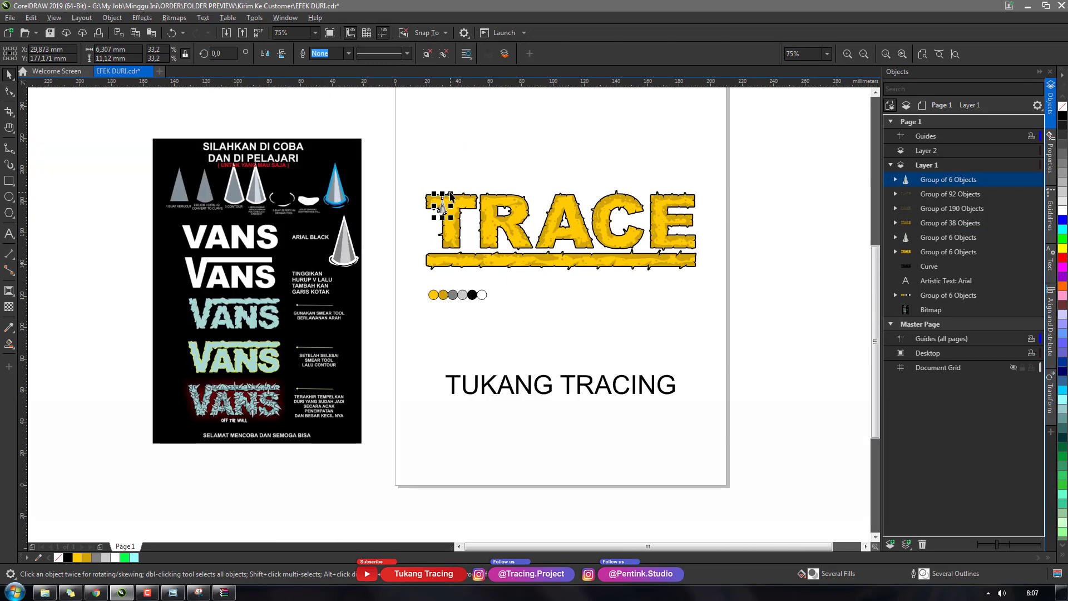
scroll(451, 196, up, 6)
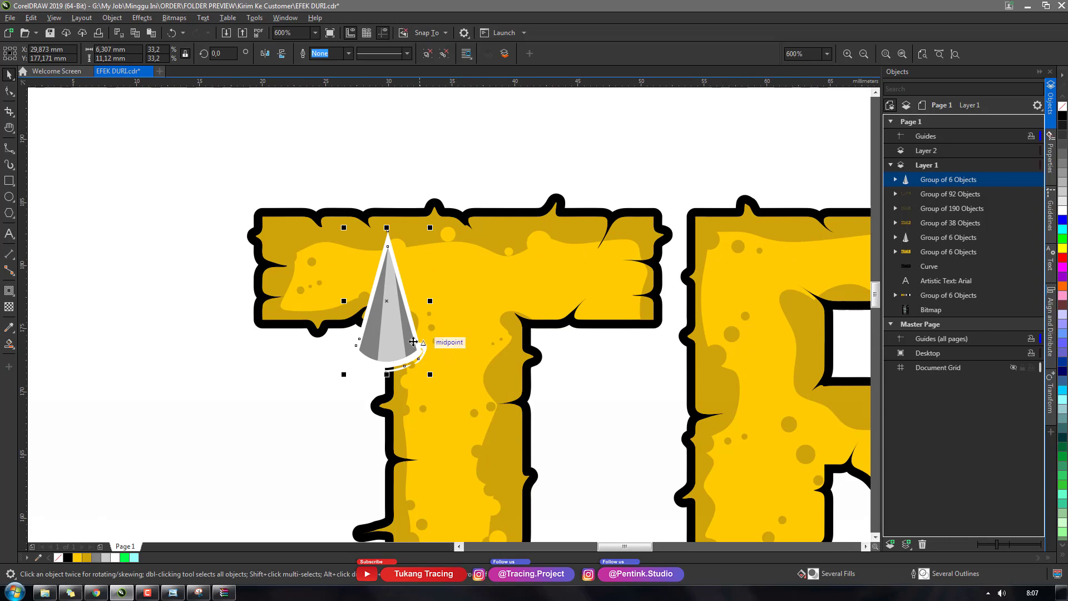
drag(372, 361, 307, 273)
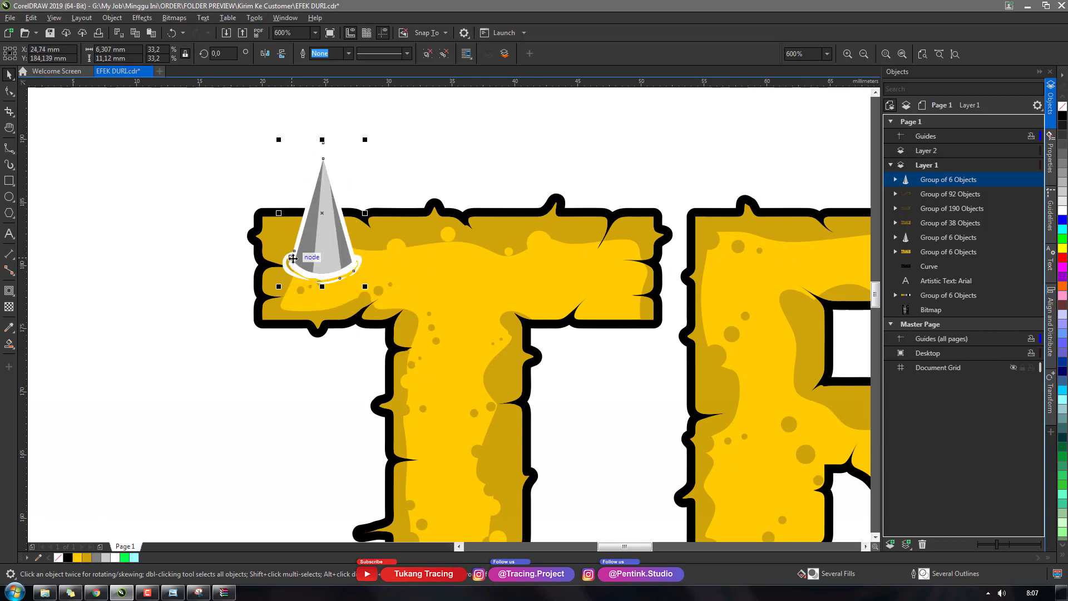
Step: Sample black from the lettering contour and apply it to the spike copy's white outline, base ring and lower accent line
scroll(293, 259, up, 2)
click(9, 327)
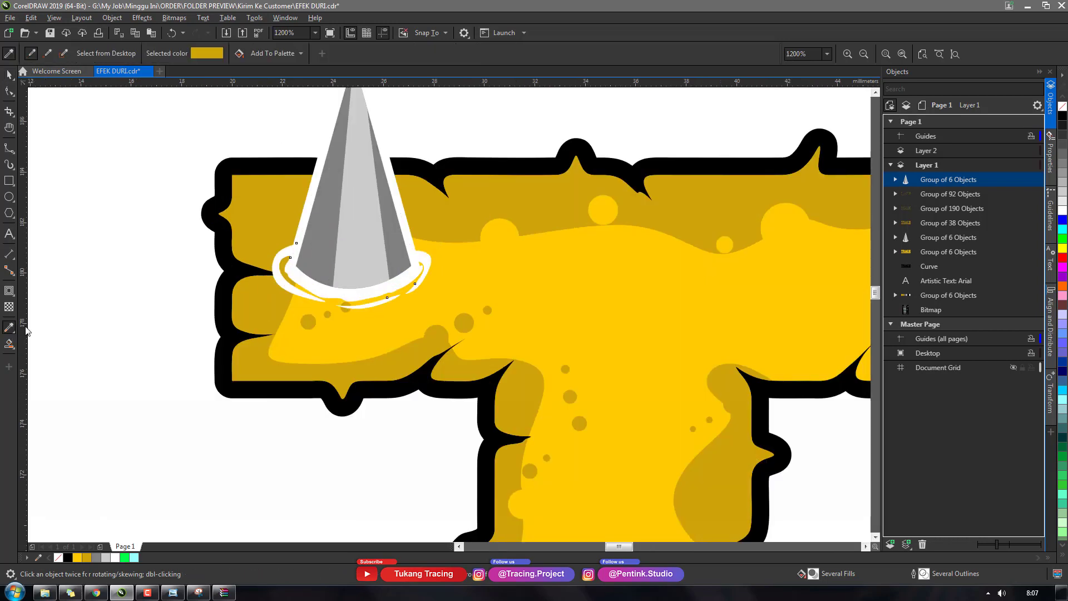
click(301, 170)
click(305, 206)
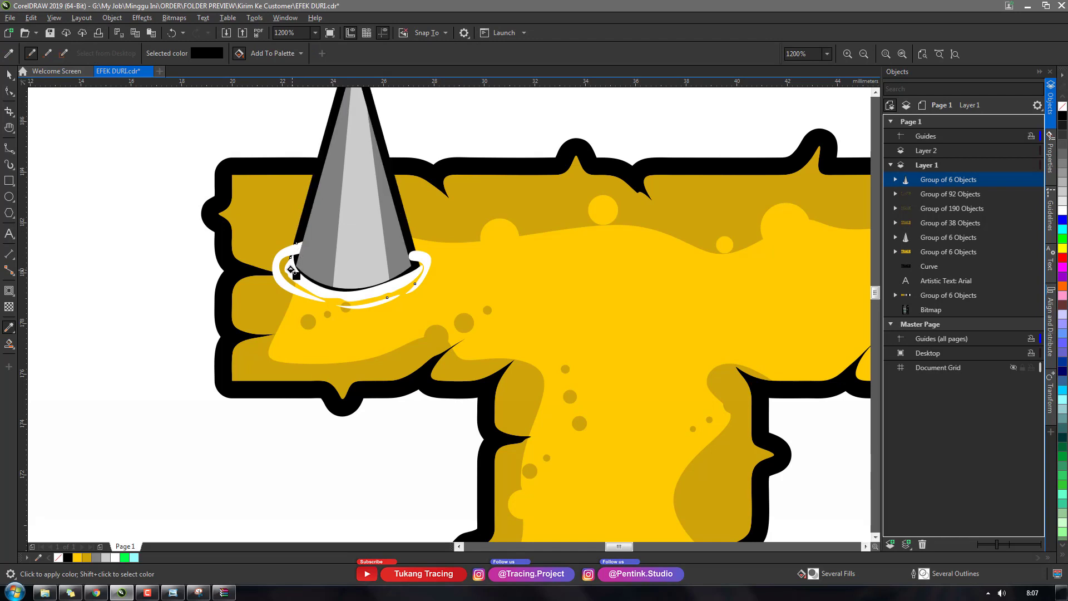
click(290, 270)
click(289, 258)
click(424, 256)
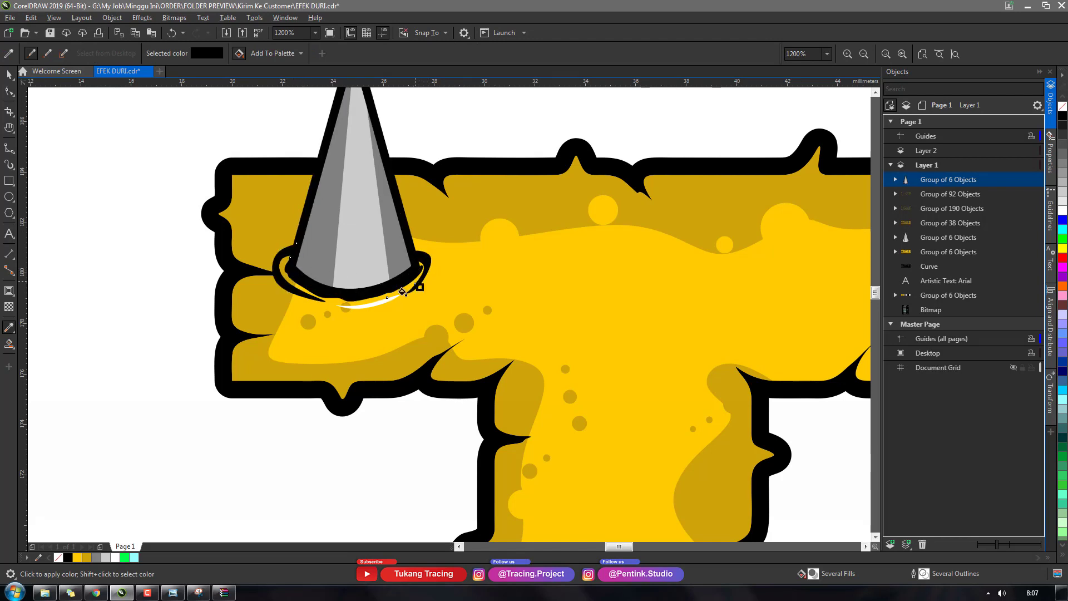
click(387, 301)
Step: Try to fill the shading piece at the spike's base with the darker gold (#CFA408)
key(space)
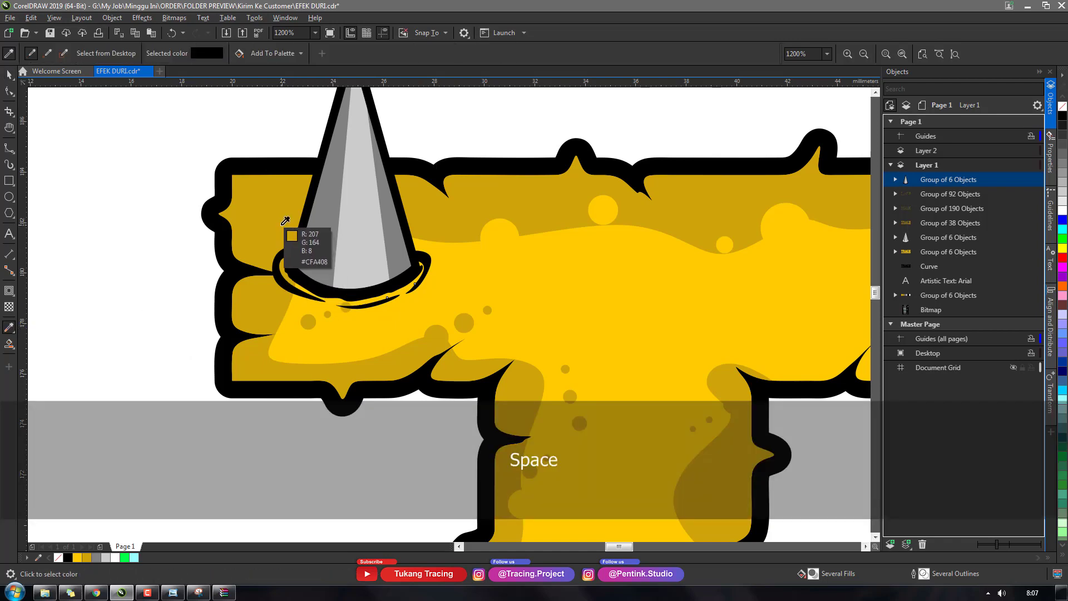
click(300, 297)
click(313, 296)
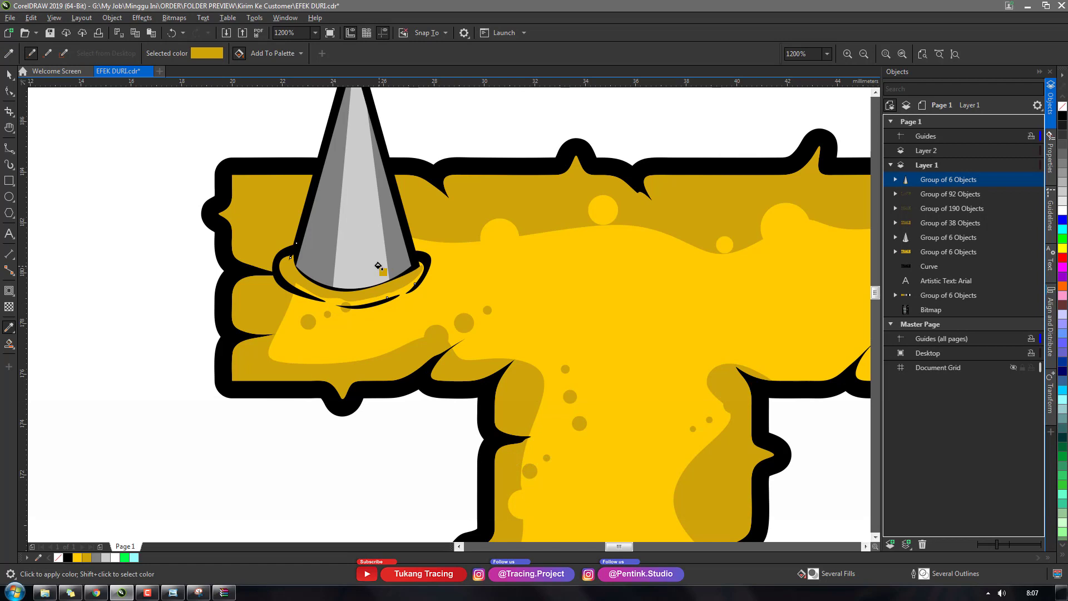
key(ctrl+z)
Step: Shift the black-outlined spike slightly right and down on the left end of the T's crossbar
scroll(401, 260, up, 1)
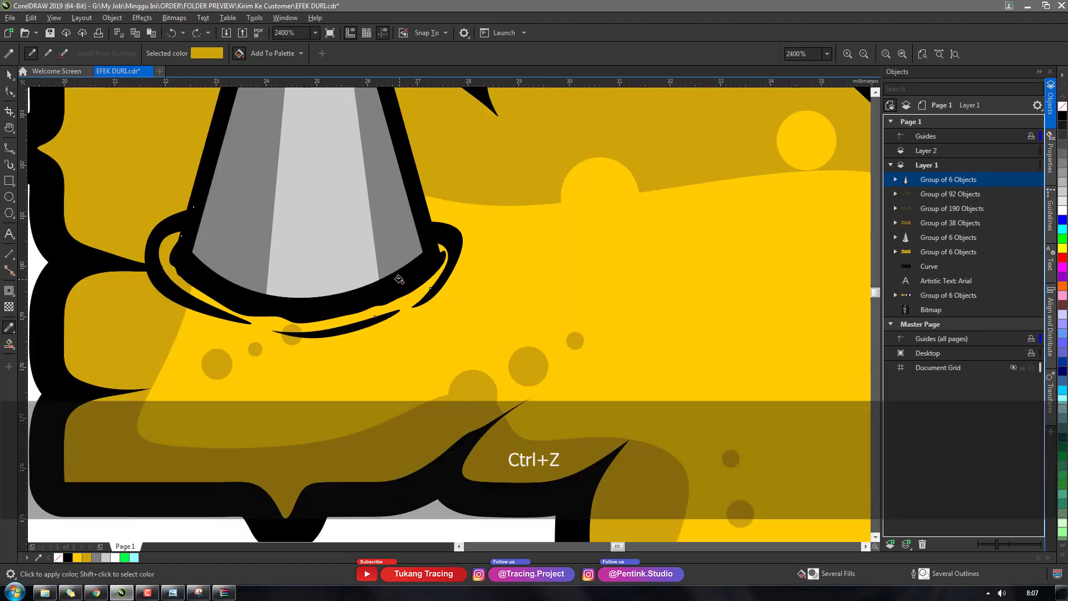
scroll(398, 264, down, 2)
key(space)
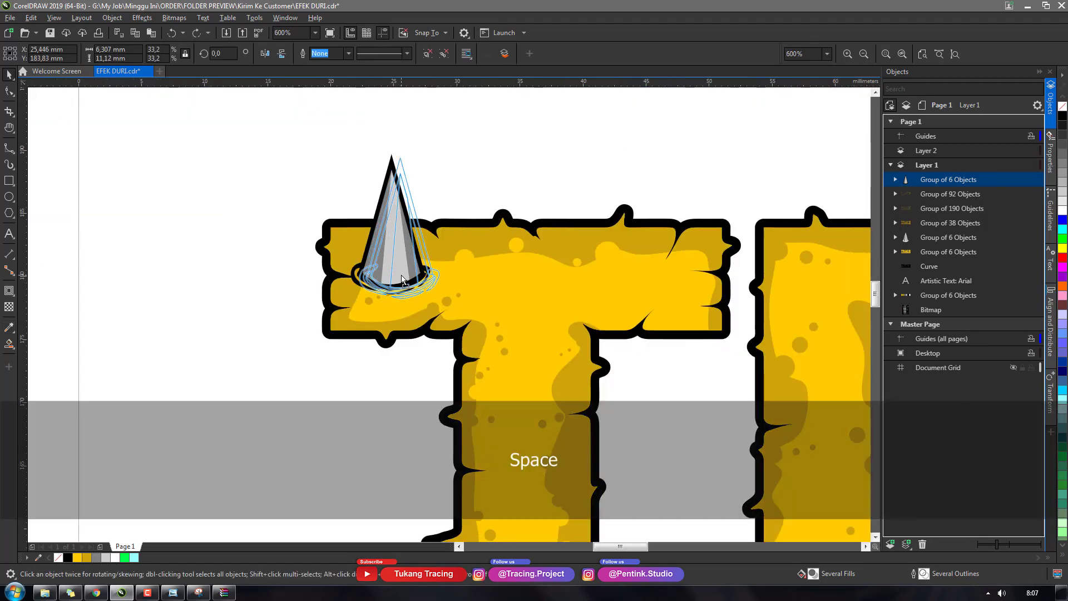
scroll(391, 273, up, 1)
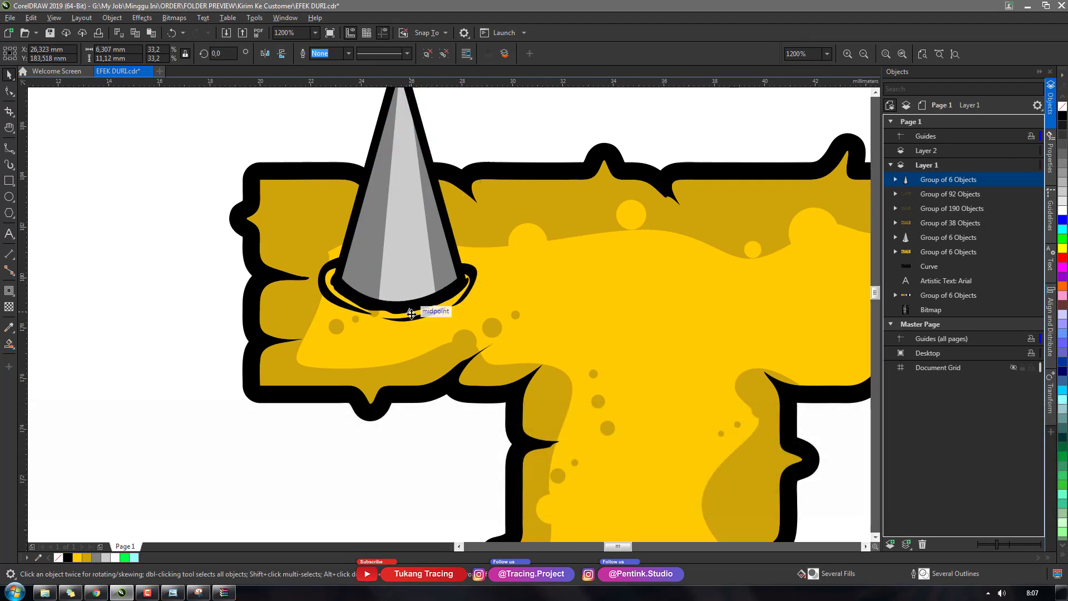
scroll(411, 313, up, 1)
key(shift+b)
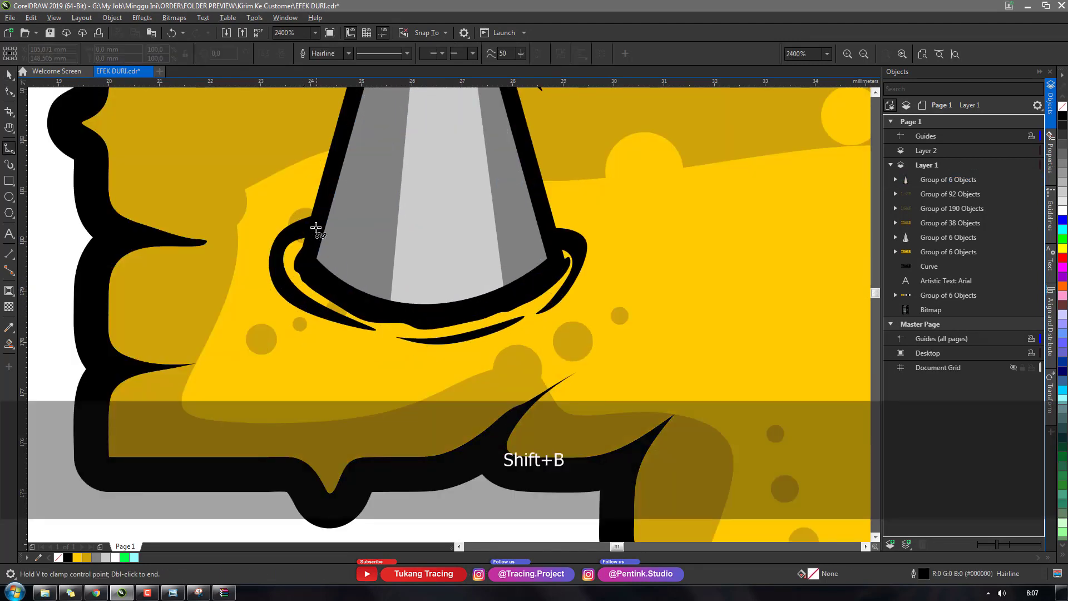
click(317, 224)
click(287, 237)
click(289, 265)
click(297, 263)
click(291, 286)
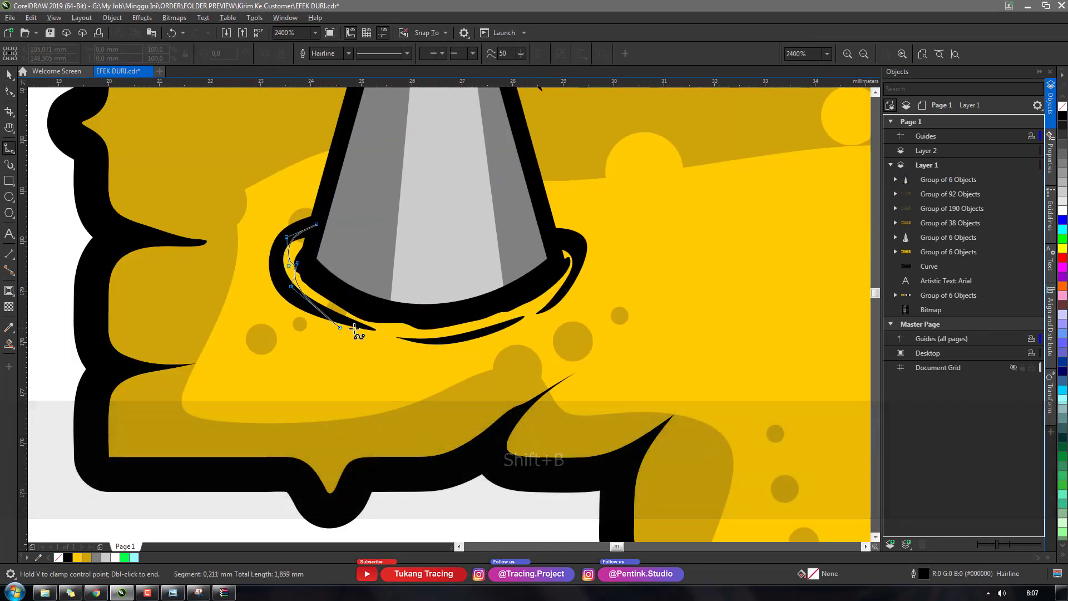
double_click(389, 342)
key(ctrl+z)
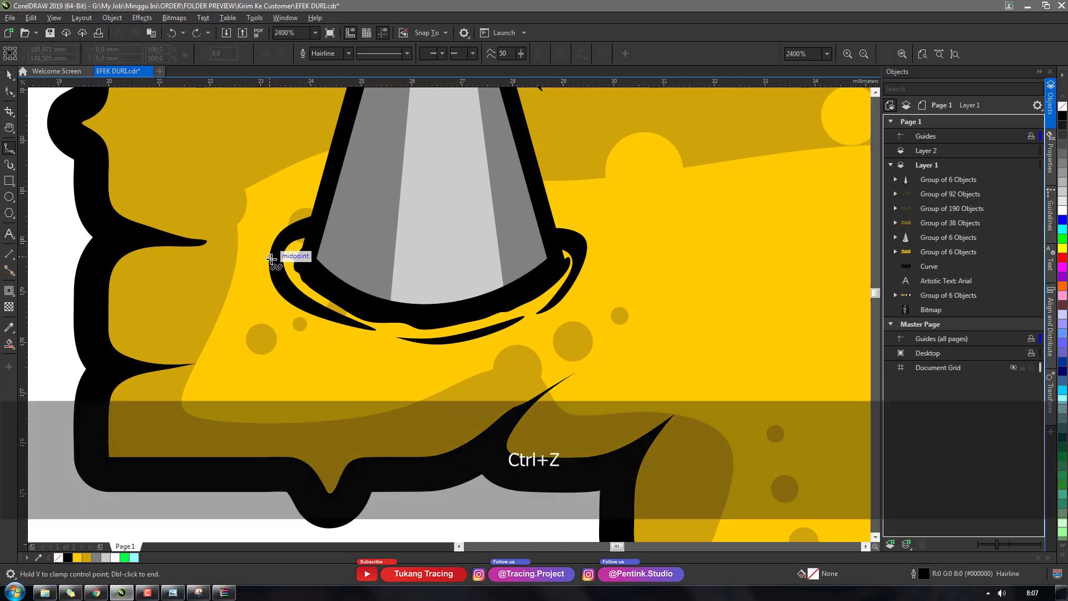
Step: Draw a closed B-spline shading sliver about 1.7 by 1.7 mm along the lower-left outer edge of the spike's base ring
click(269, 256)
click(272, 305)
click(362, 340)
click(355, 331)
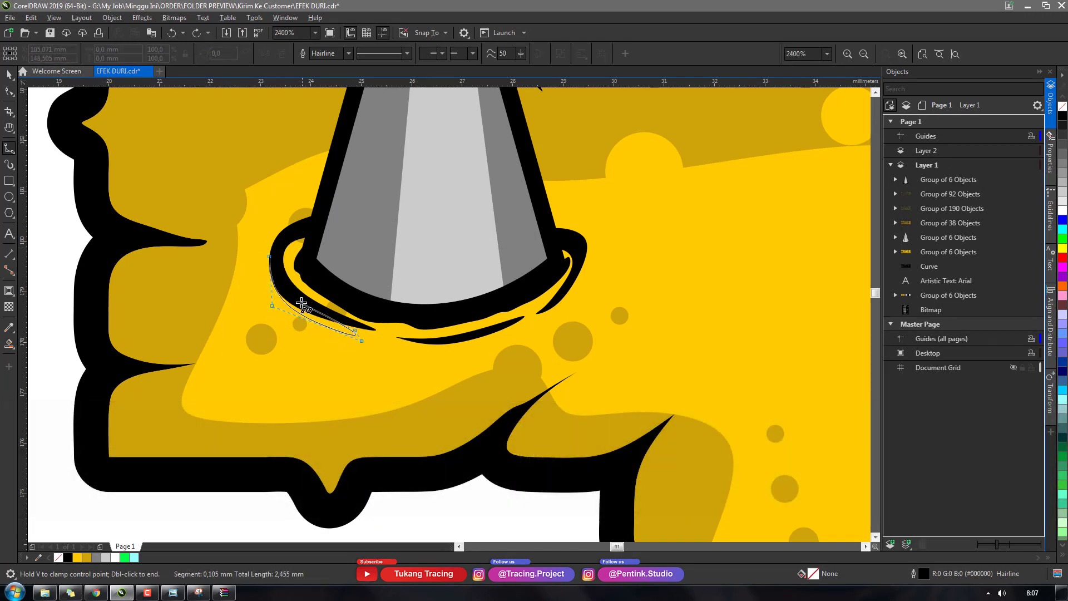
click(299, 303)
click(285, 270)
click(276, 242)
click(270, 257)
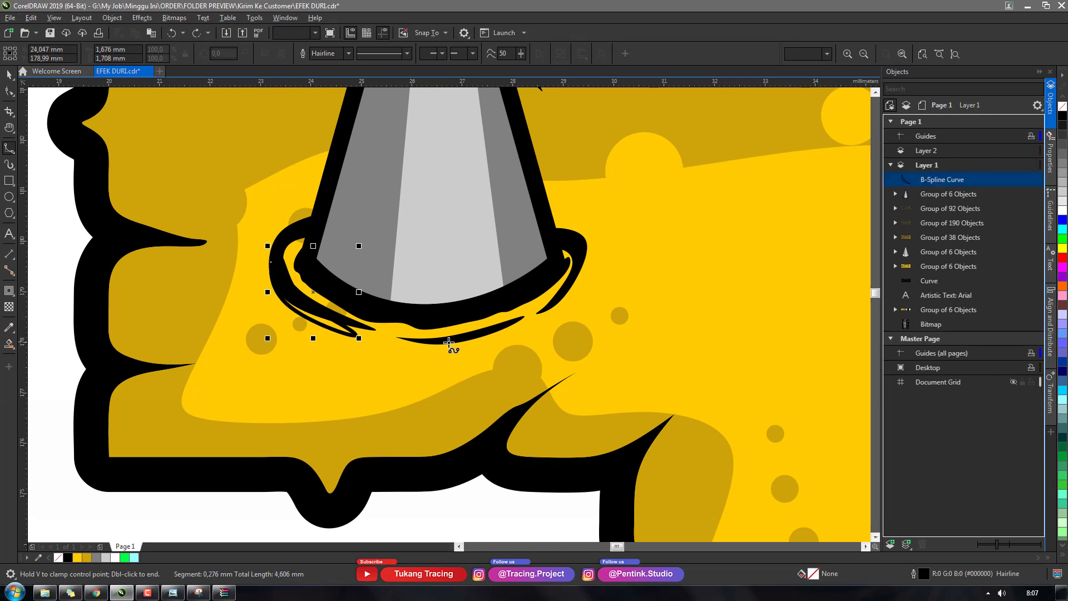
Step: Draw a closed B-spline shading shape from the lower accent line around the right outer edge of the spike's base ring
click(399, 338)
click(448, 357)
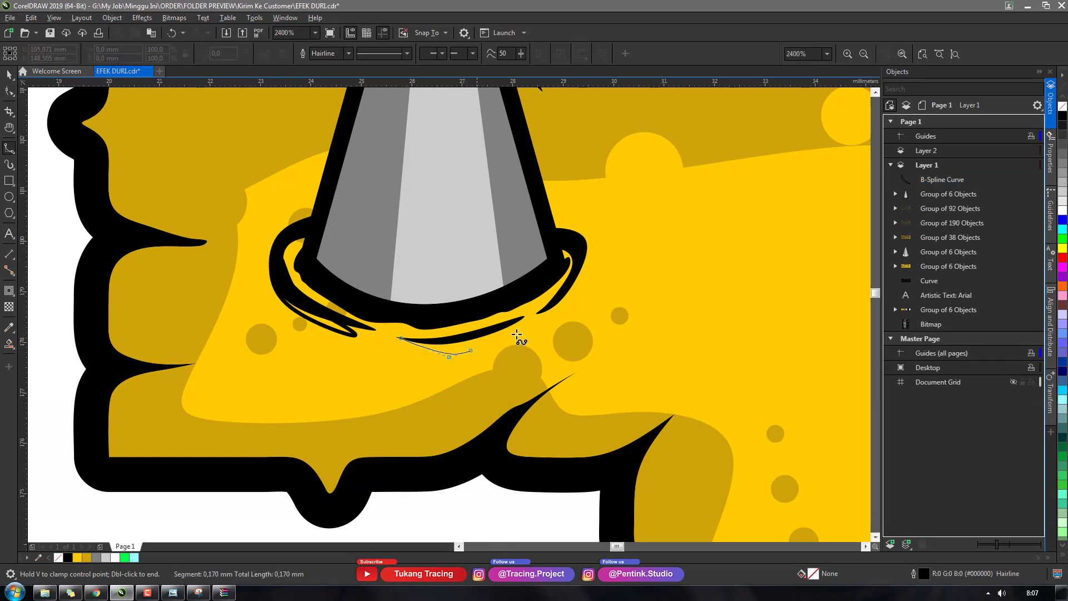
click(526, 328)
click(581, 296)
click(593, 252)
click(590, 223)
click(581, 225)
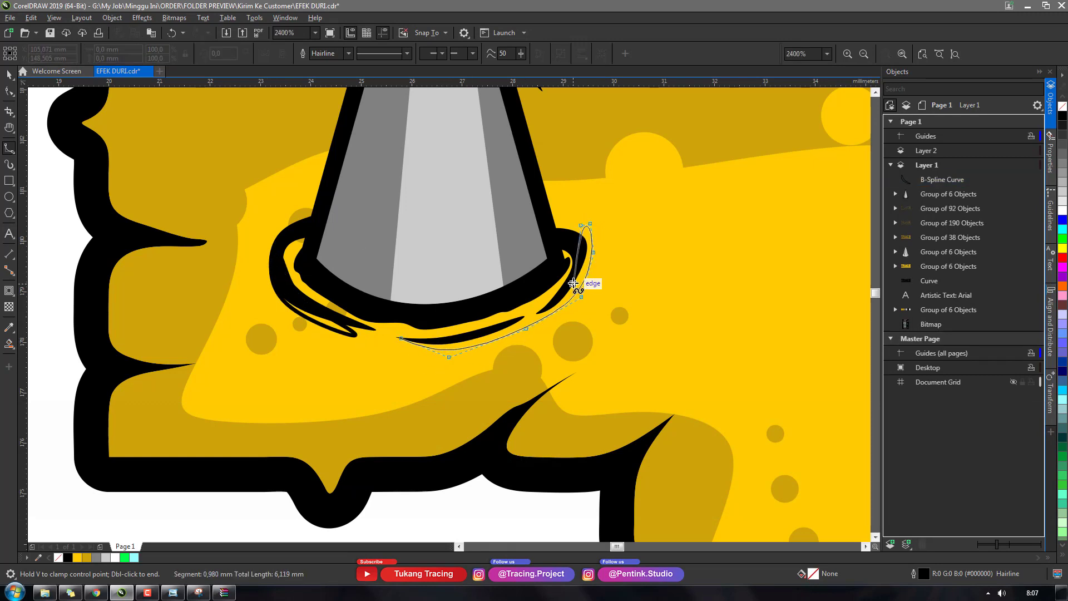
click(574, 282)
click(538, 311)
click(464, 332)
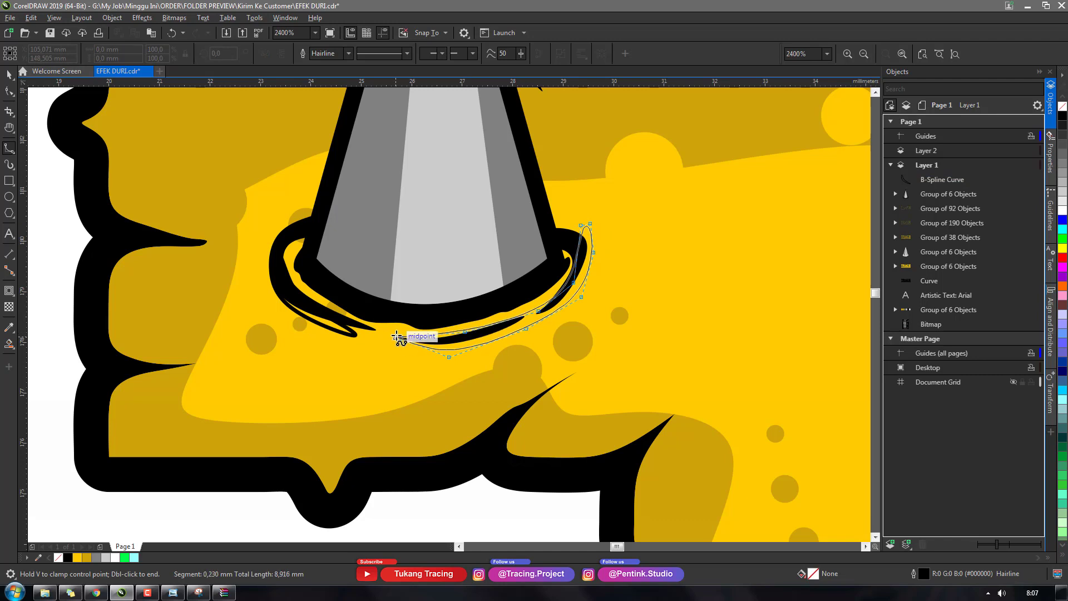
click(400, 338)
Step: Fill both shading shapes with darker gold (#CFA408) without outline, place them behind the spike, and merge them into one curve
shift+click(341, 334)
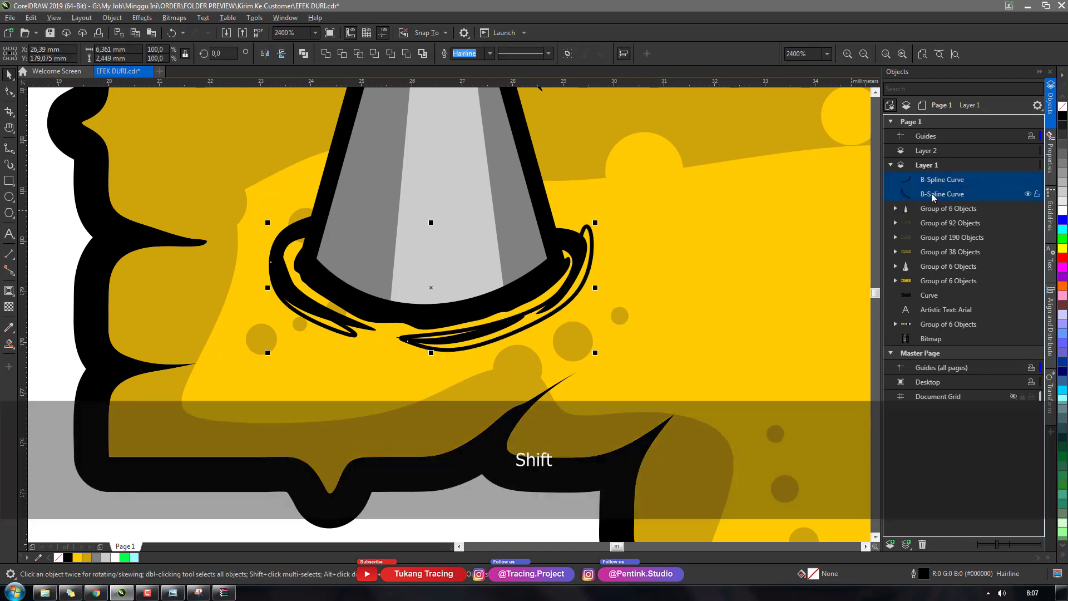
click(86, 556)
right_click(57, 557)
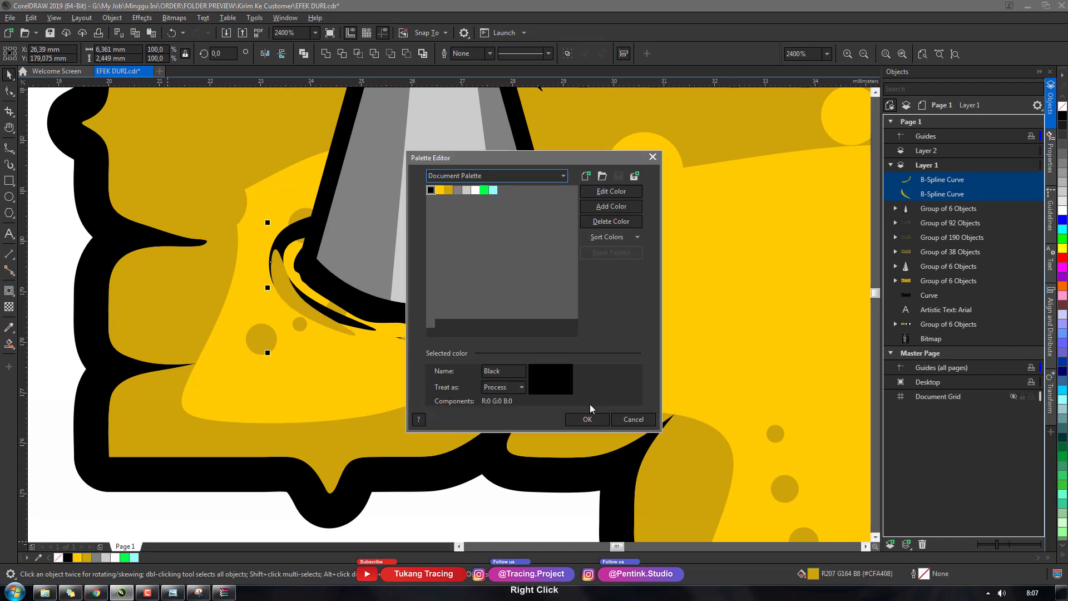
click(588, 419)
drag(927, 194, 926, 225)
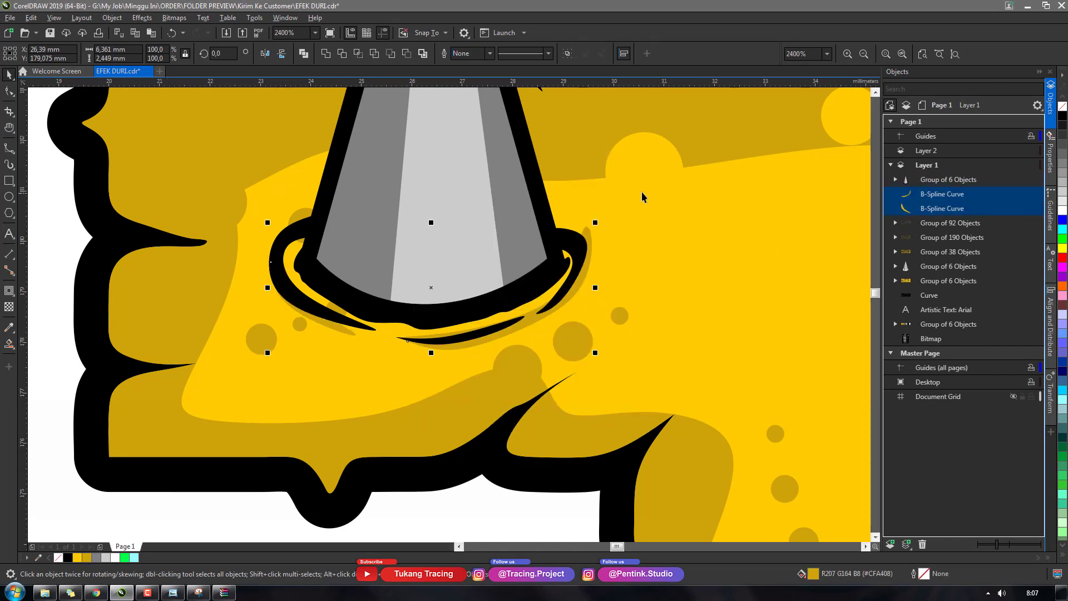
click(358, 54)
Step: Group the spike with its base shading and move it up and left onto the left end of the T's crossbar
scroll(451, 256, down, 3)
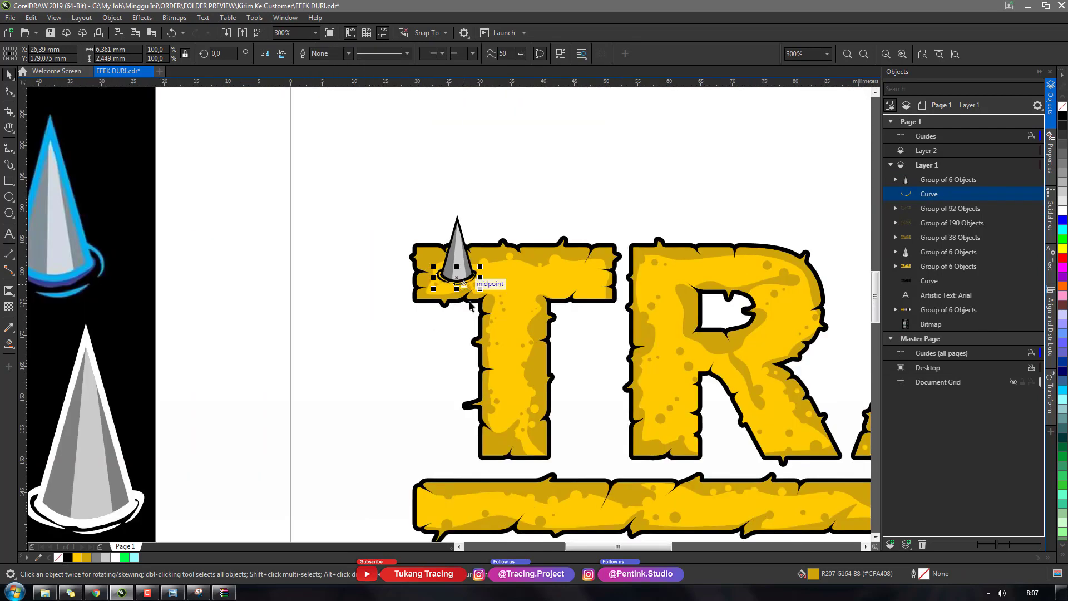
scroll(485, 273, up, 1)
drag(509, 142, 367, 317)
key(ctrl+g)
drag(446, 261, 419, 247)
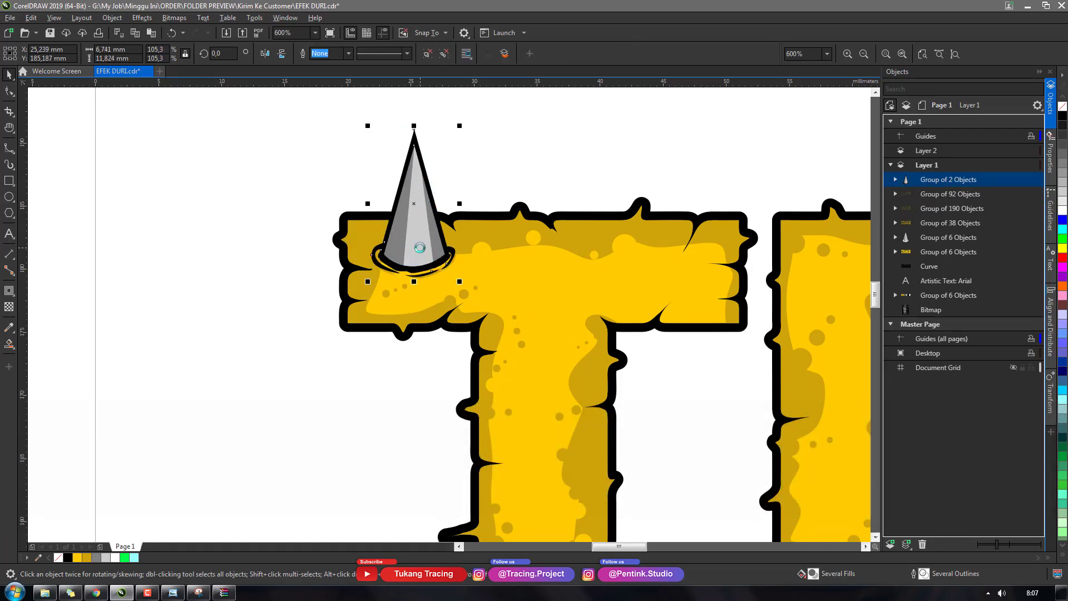
Step: Paste a copy of the spike, shrink and tilt it to the right at 77.1% scale and about 330°, and place it on the crossbar's upper edge
scroll(419, 247, down, 4)
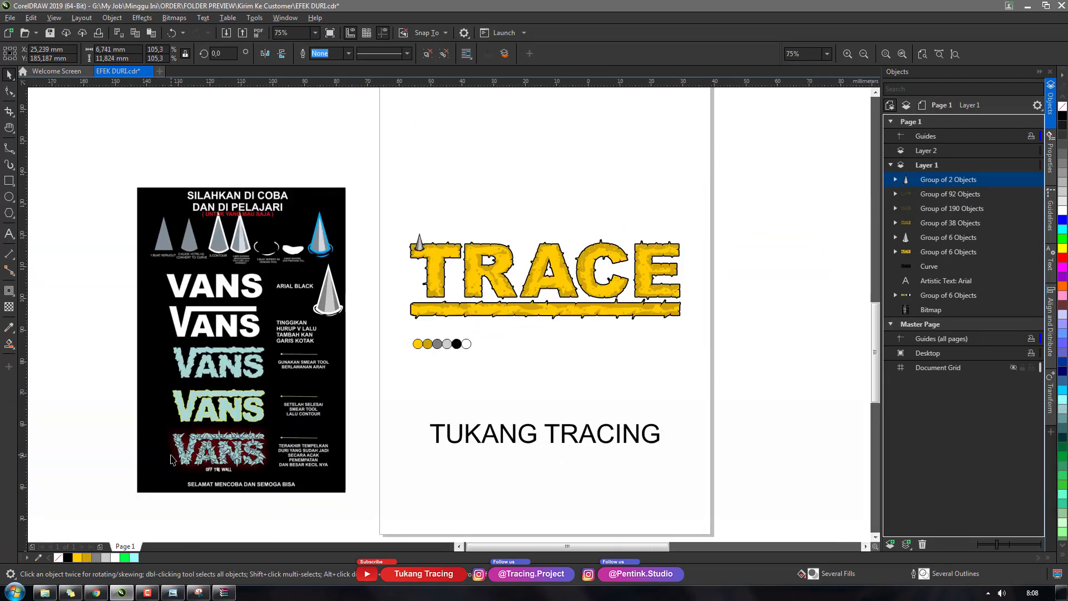
scroll(208, 431, up, 6)
scroll(264, 366, down, 4)
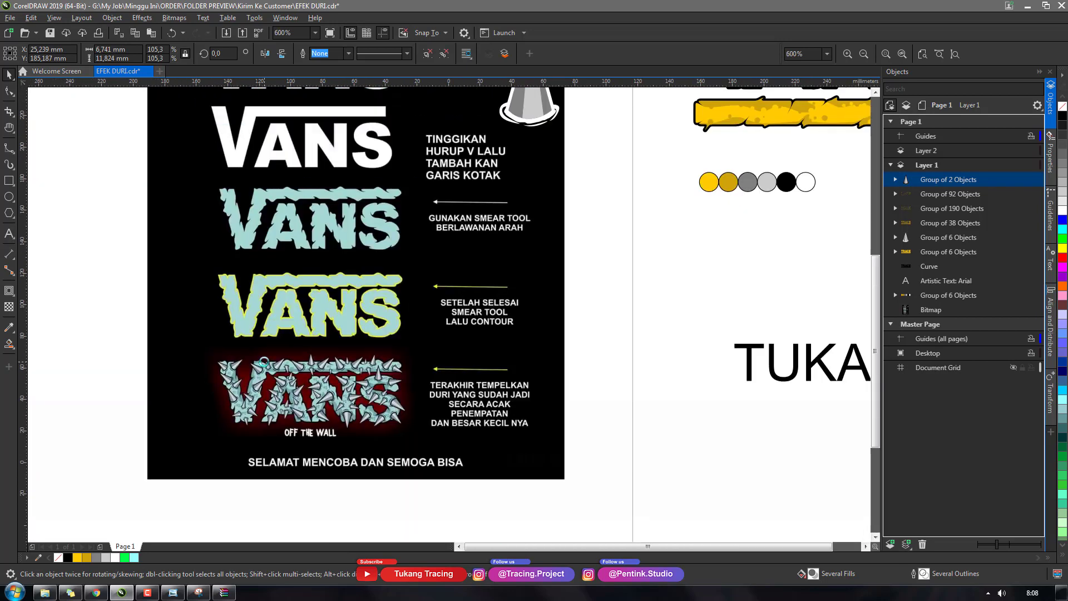
scroll(525, 179, up, 4)
key(ctrl+c)
key(ctrl+v)
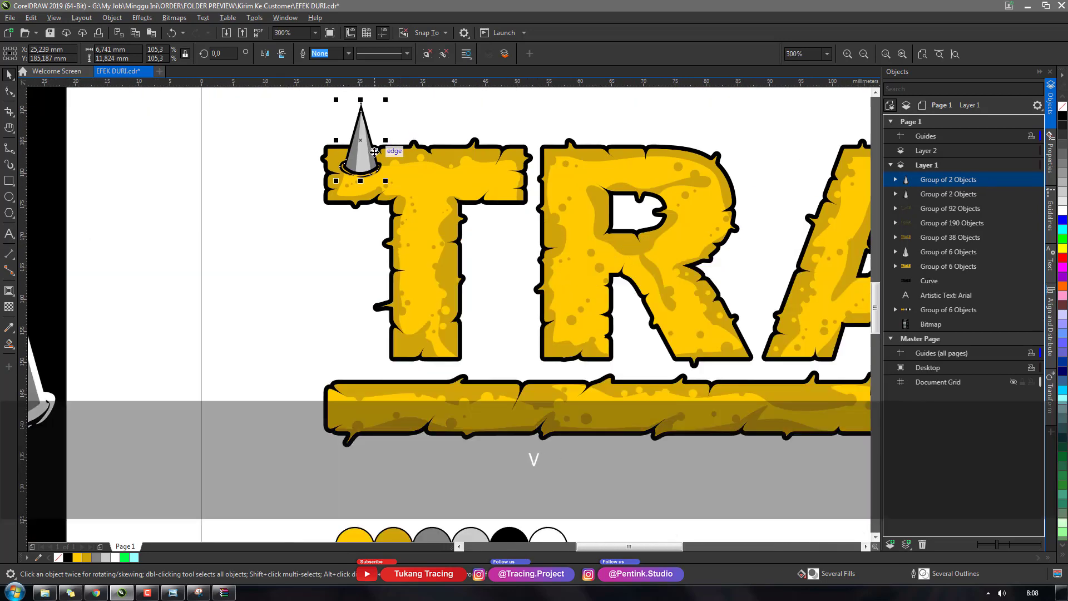
drag(365, 144, 418, 148)
drag(437, 104, 472, 128)
click(403, 138)
click(406, 150)
Step: Paste another copy of the large spike, rotate it to about 141.5°, shrink it to 75.1%, and place it at the crossbar's lower-left corner
click(365, 150)
key(ctrl+c)
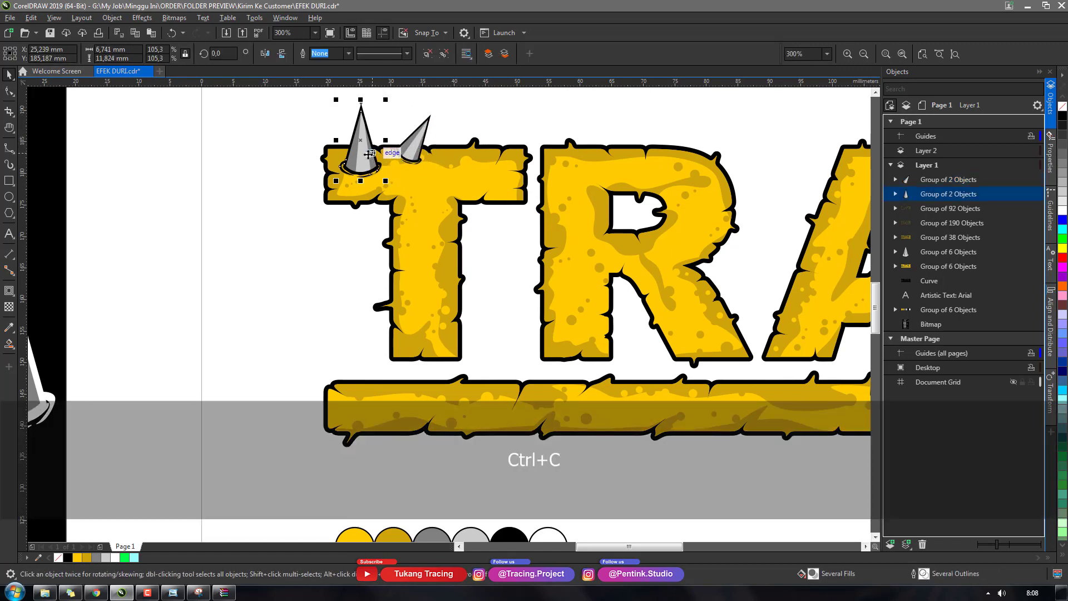
key(ctrl+v)
drag(365, 150, 343, 185)
click(343, 185)
drag(363, 132, 310, 183)
click(357, 153)
drag(357, 153, 349, 188)
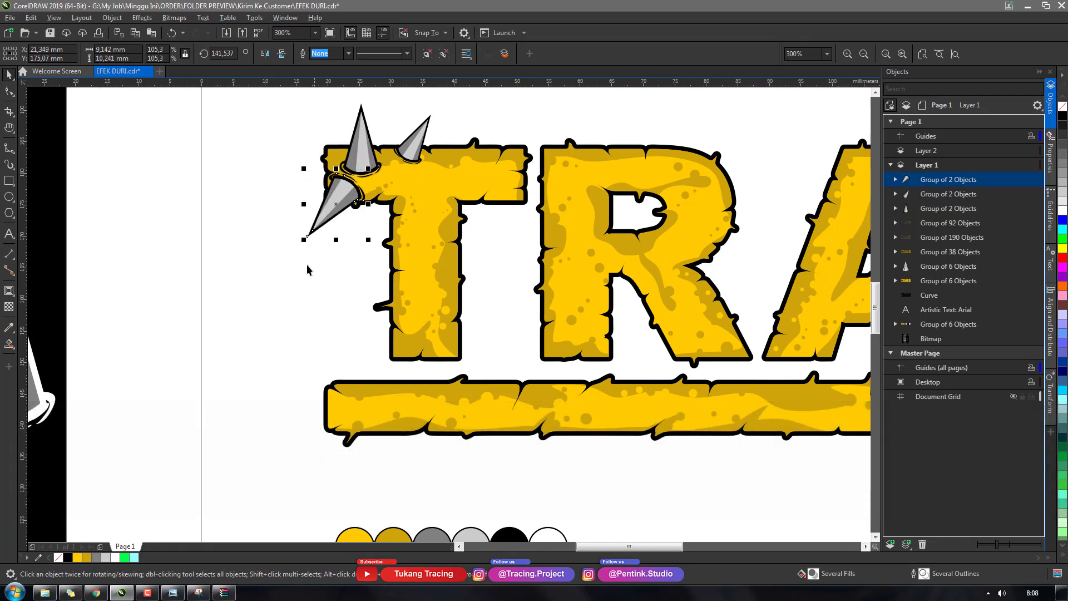
drag(304, 239, 354, 194)
click(335, 259)
drag(362, 159, 404, 181)
Step: Paste a copy of the small tilted spike, turn it to point down and right, and place it where the crossbar meets the T's stem
click(416, 150)
key(ctrl+c)
key(ctrl+v)
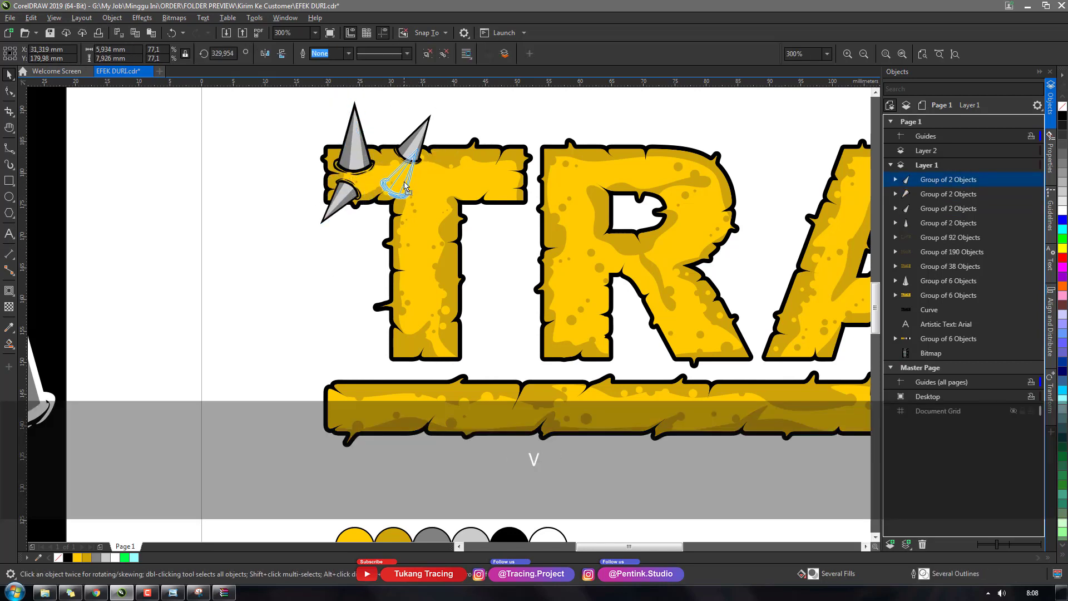
click(406, 168)
drag(423, 141, 402, 184)
click(398, 129)
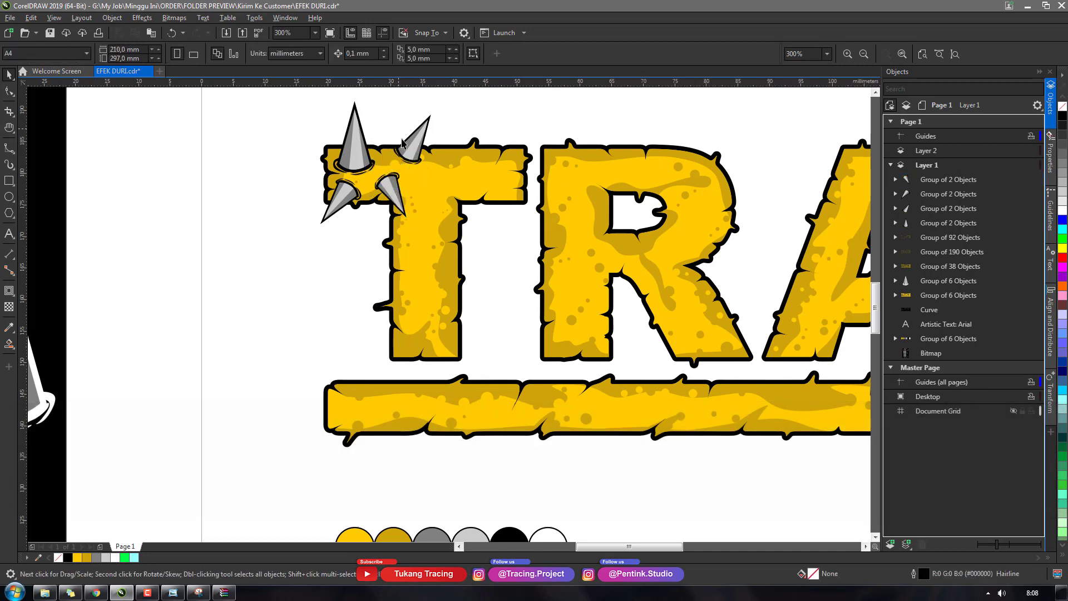
Step: Examine the random placement and varied sizes of the spikes on the reference sheet's final VANS lettering against the T's spikes
scroll(402, 142, down, 5)
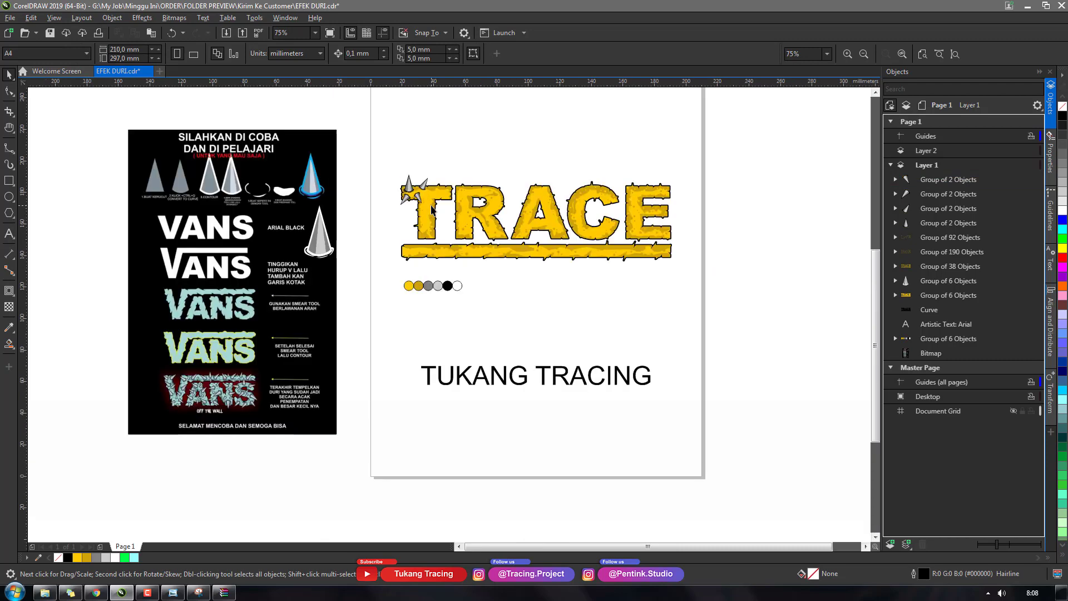
scroll(193, 398, up, 5)
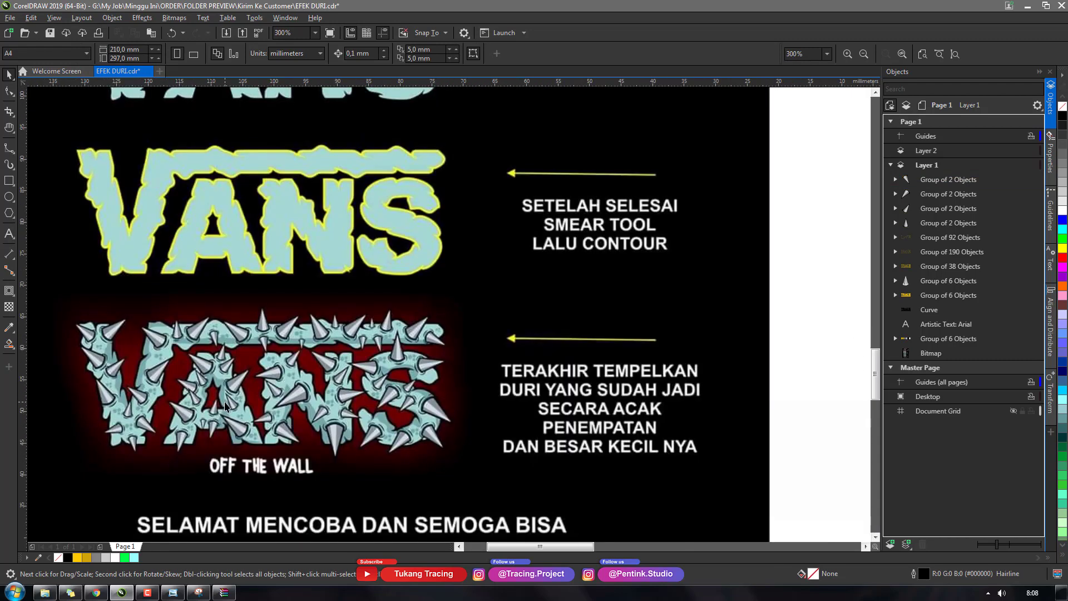
scroll(278, 381, down, 5)
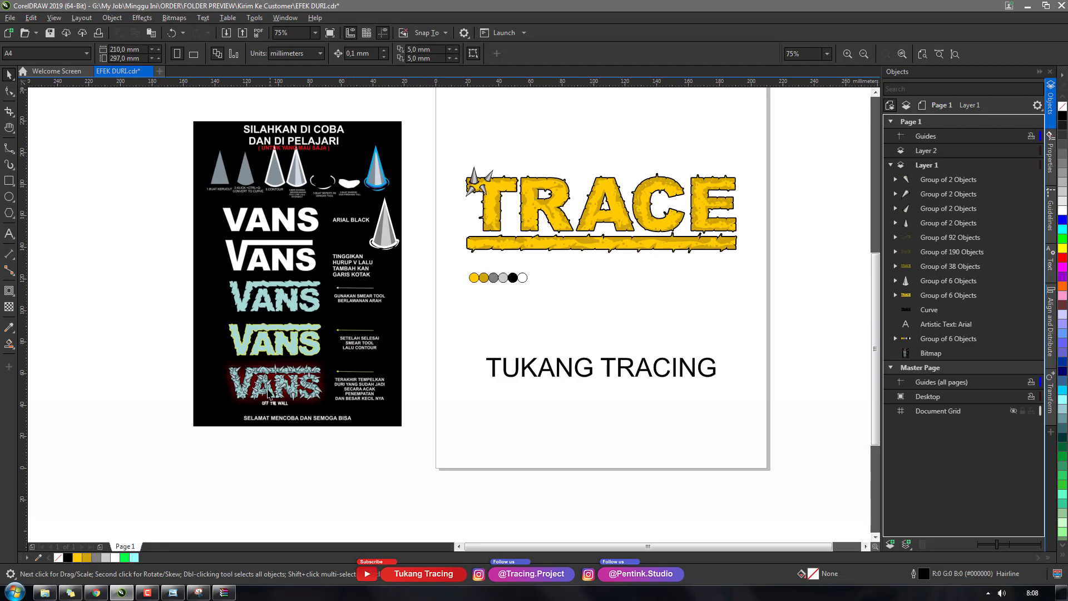
scroll(269, 393, up, 5)
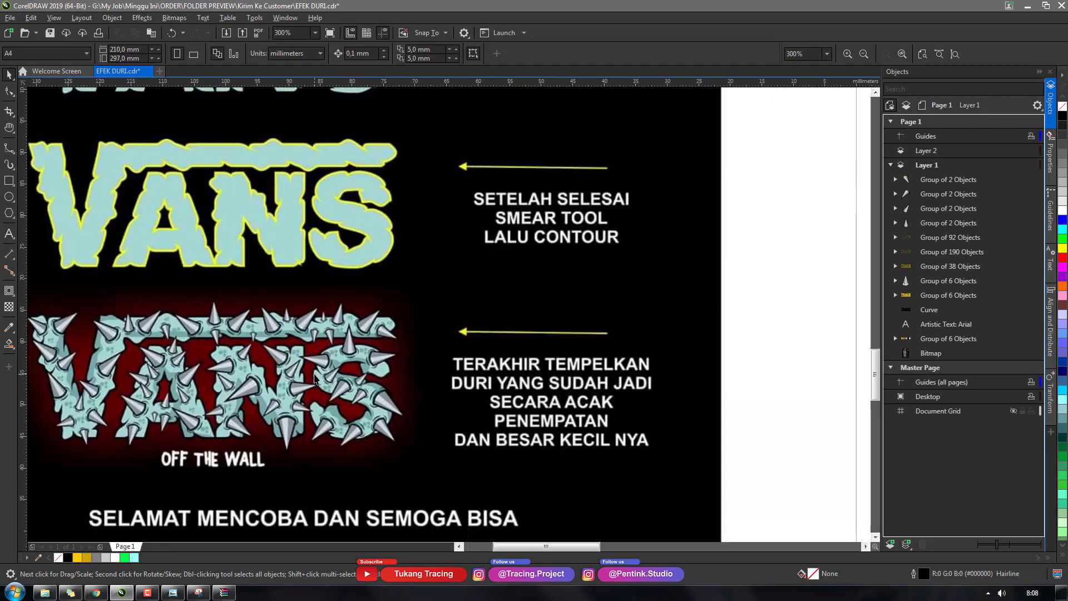
scroll(369, 382, up, 5)
scroll(356, 344, down, 10)
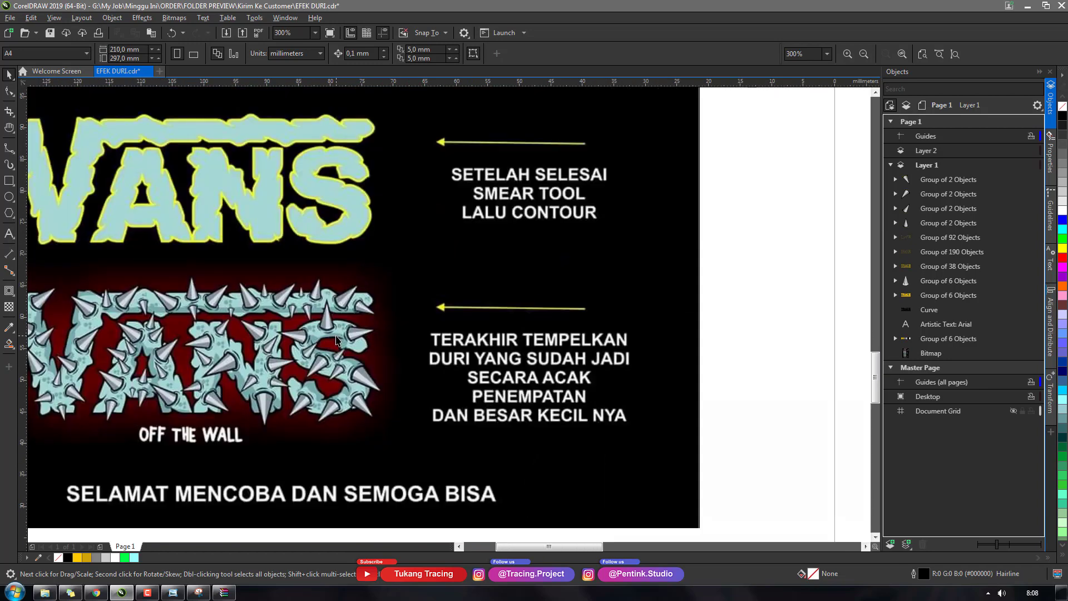
scroll(674, 127, up, 2)
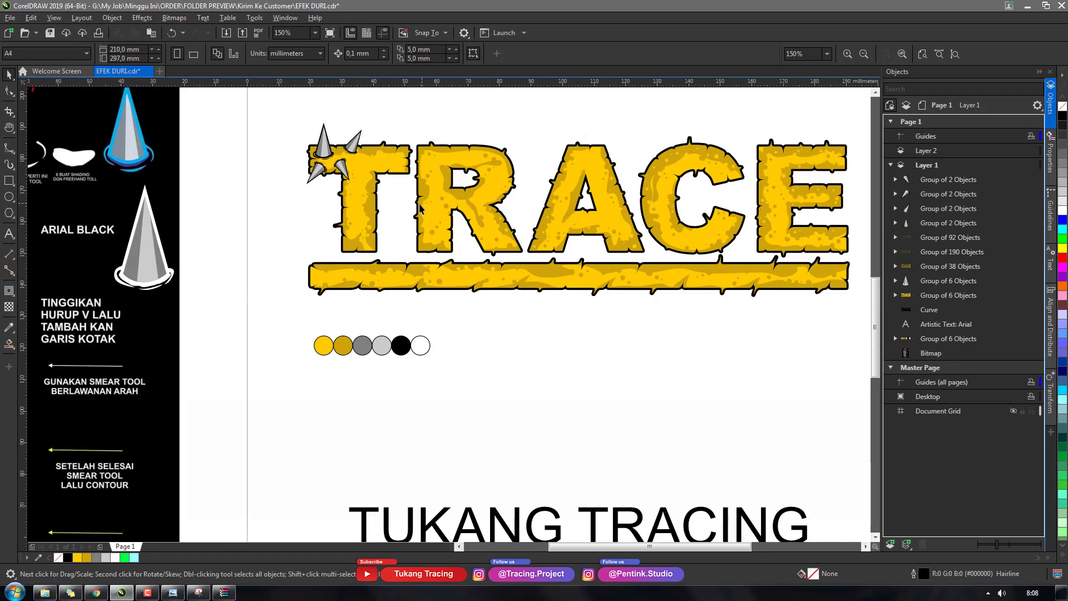
scroll(350, 159, up, 2)
scroll(348, 167, down, 2)
scroll(340, 195, up, 2)
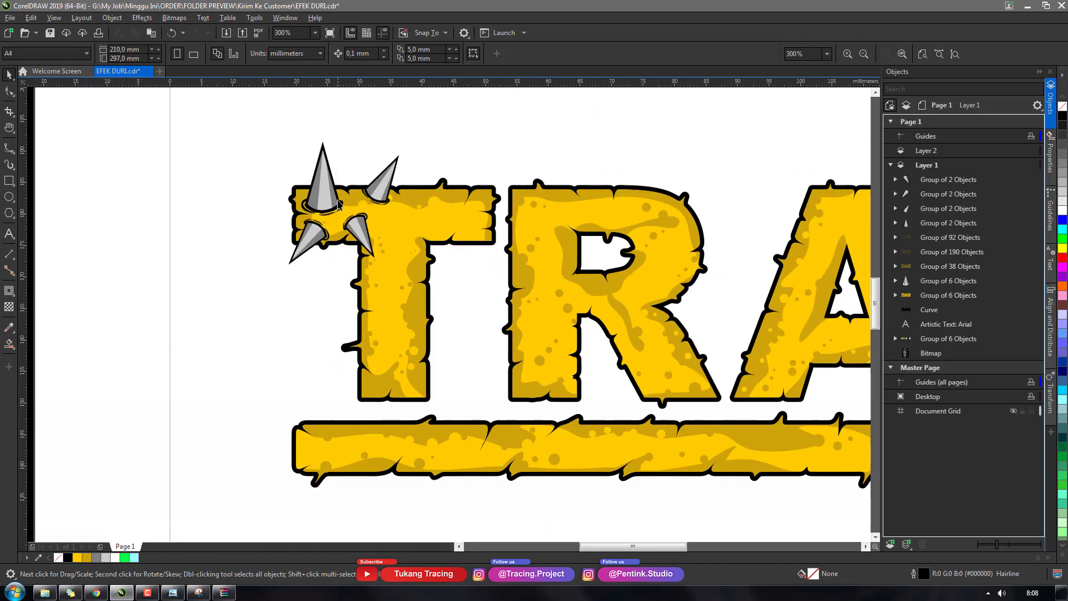
scroll(300, 204, down, 2)
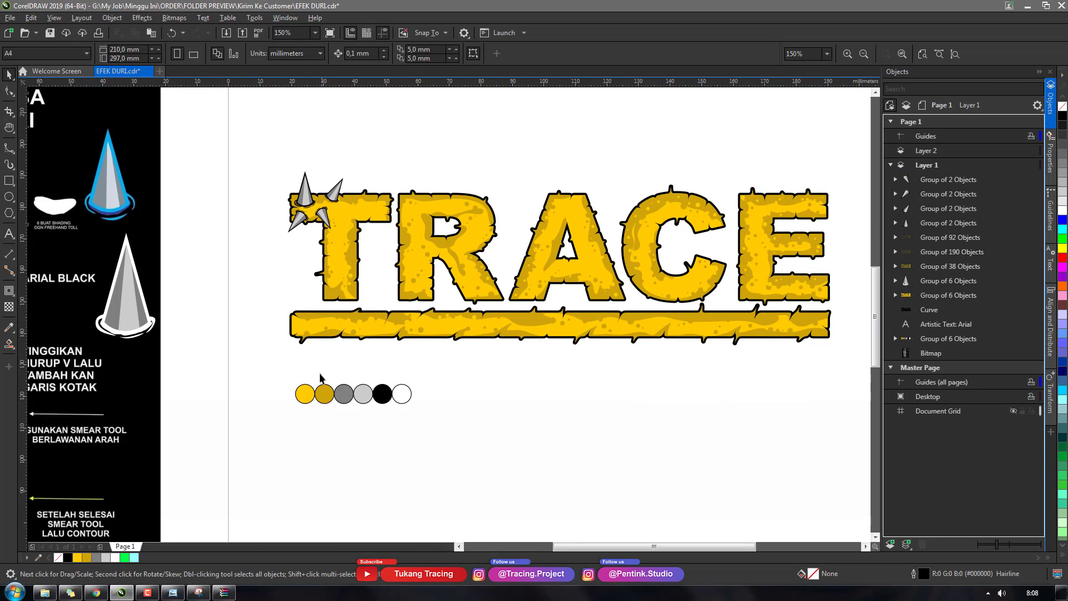
click(298, 195)
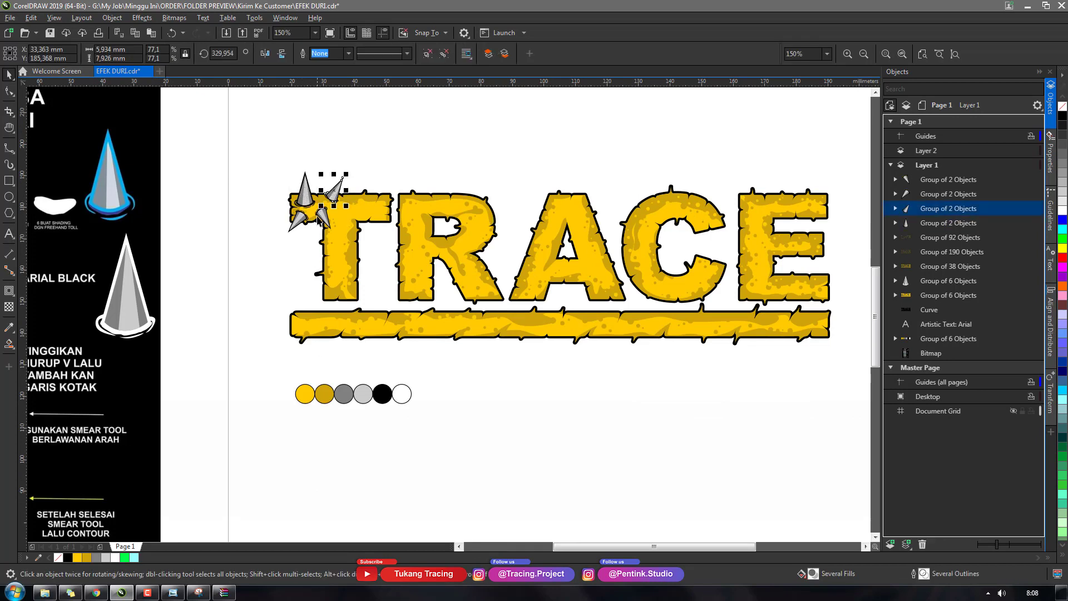
click(298, 226)
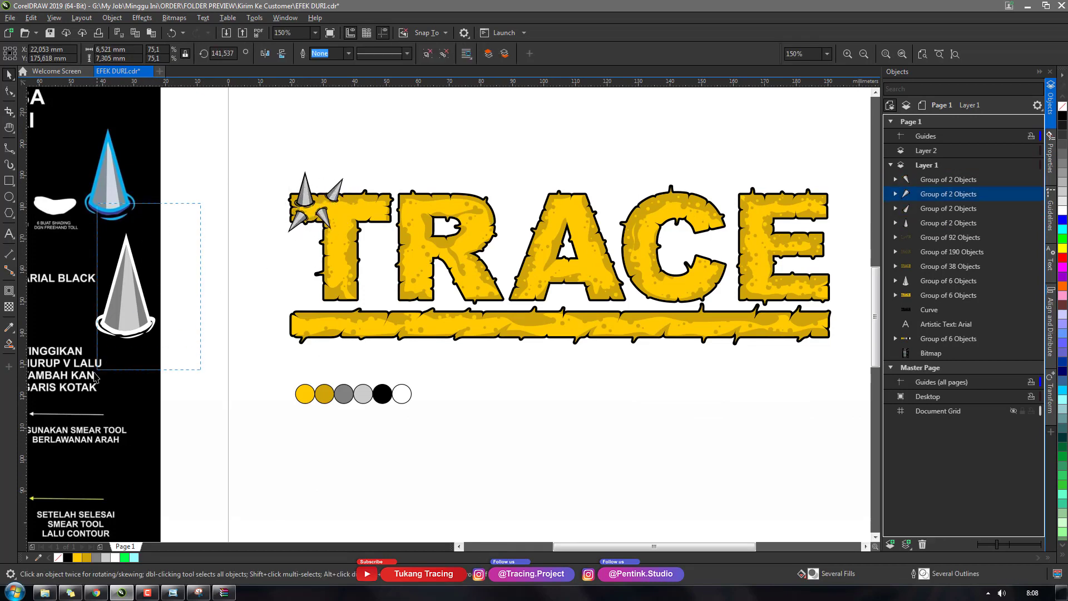
click(123, 318)
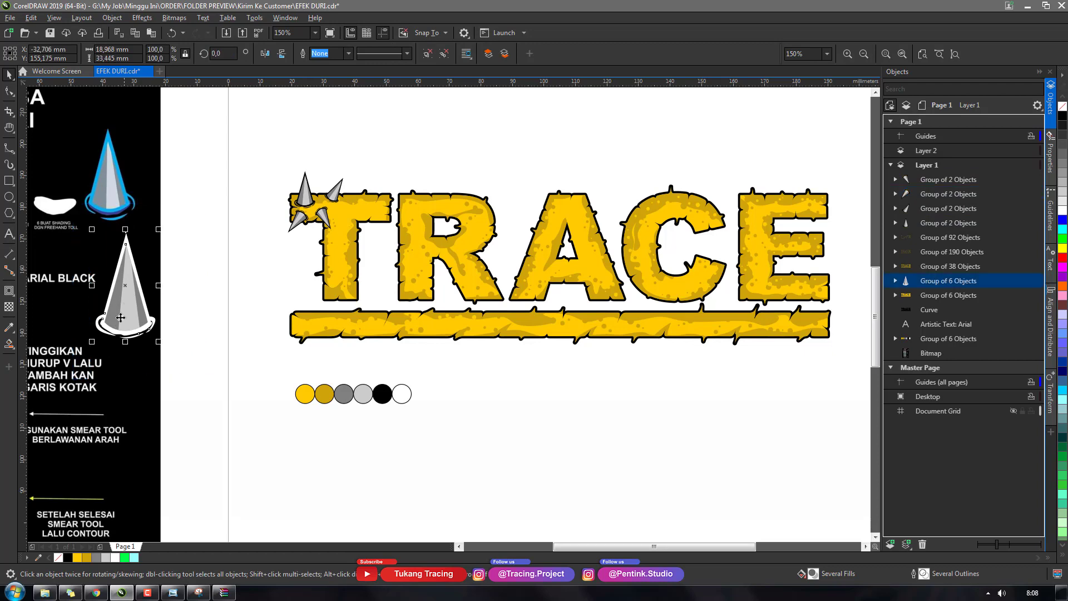
click(148, 592)
click(1015, 553)
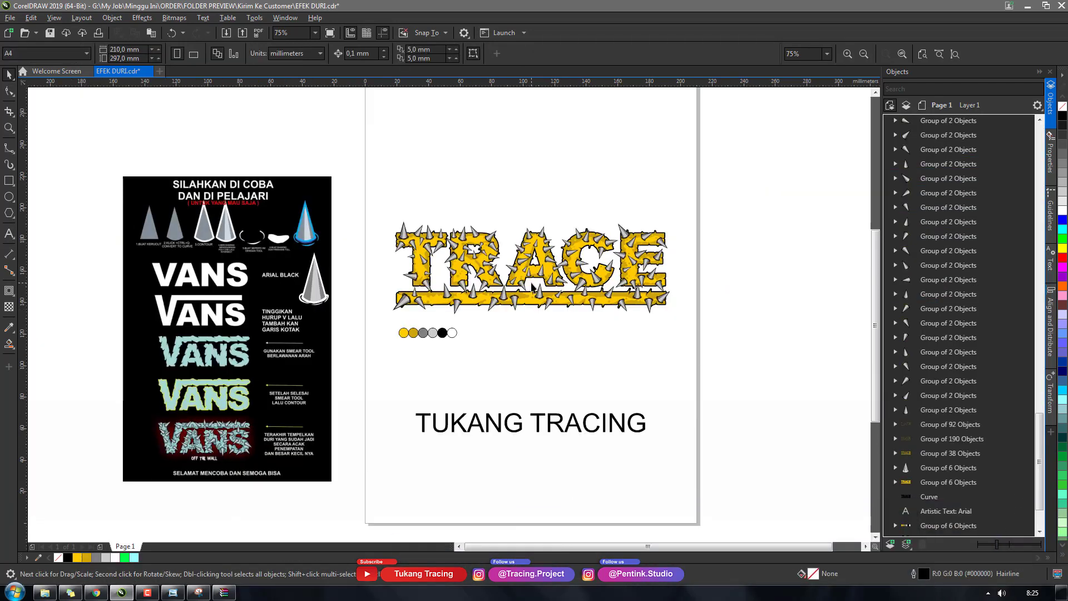
Step: Examine the spikes spread over the TRACE letters and the underline bar, up close and as a whole
scroll(532, 287, up, 4)
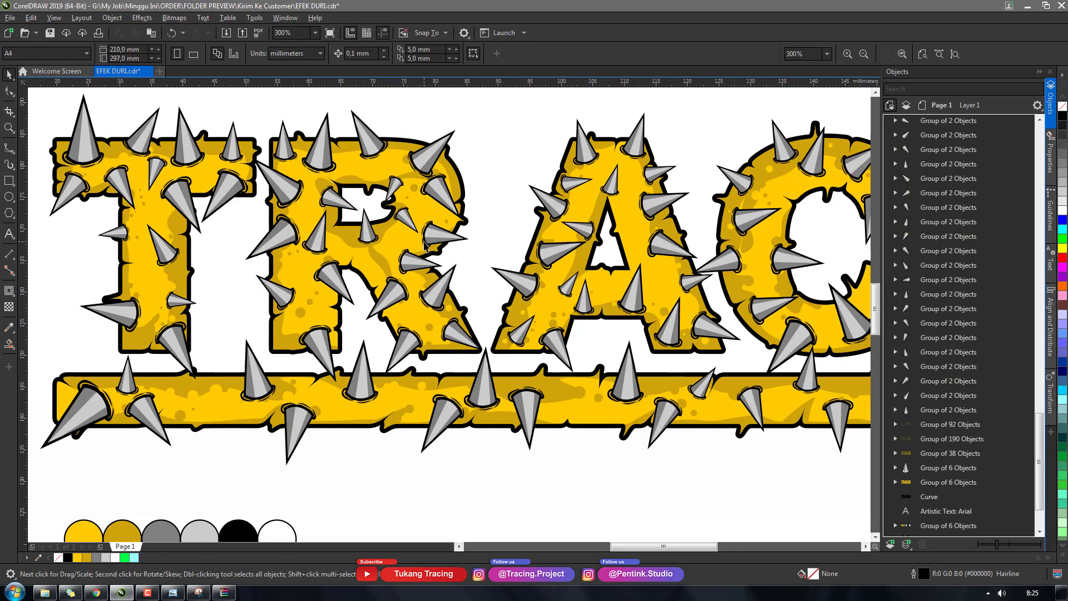
scroll(424, 245, down, 2)
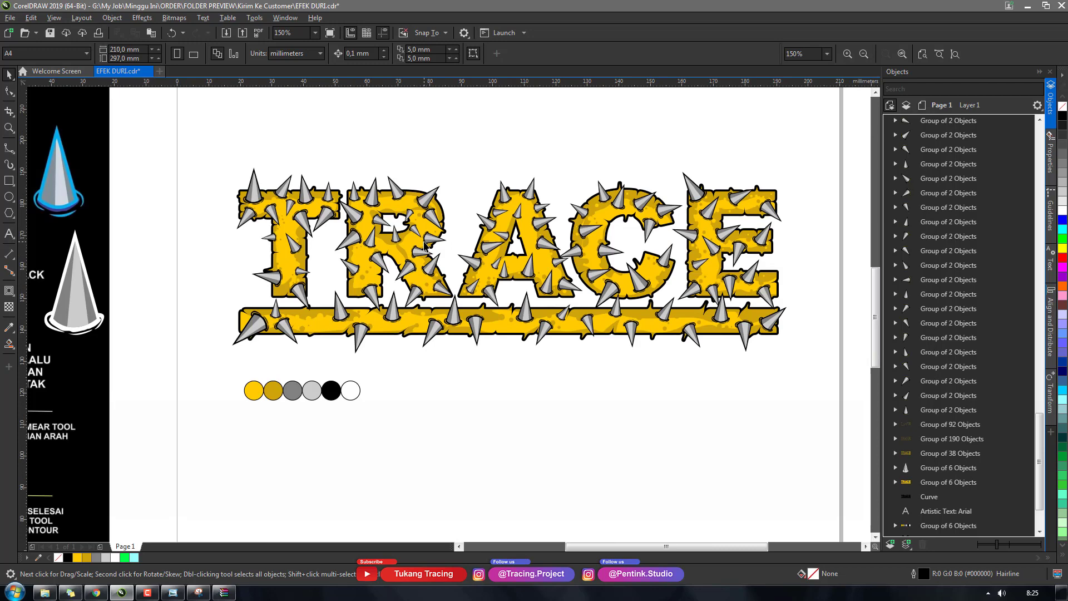
scroll(549, 243, down, 2)
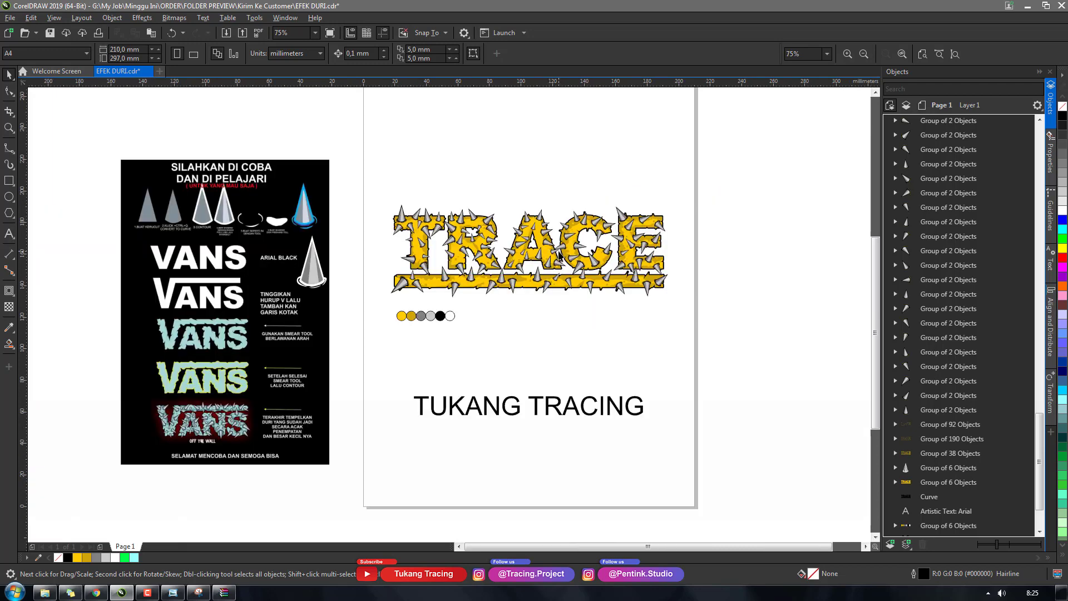
scroll(517, 234, up, 1)
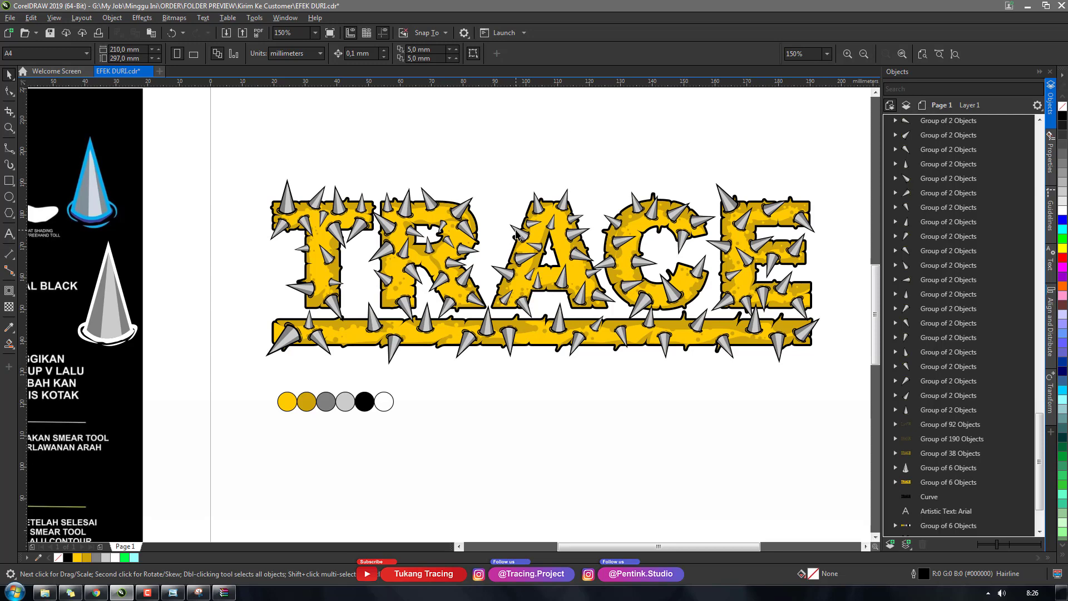
scroll(475, 232, up, 1)
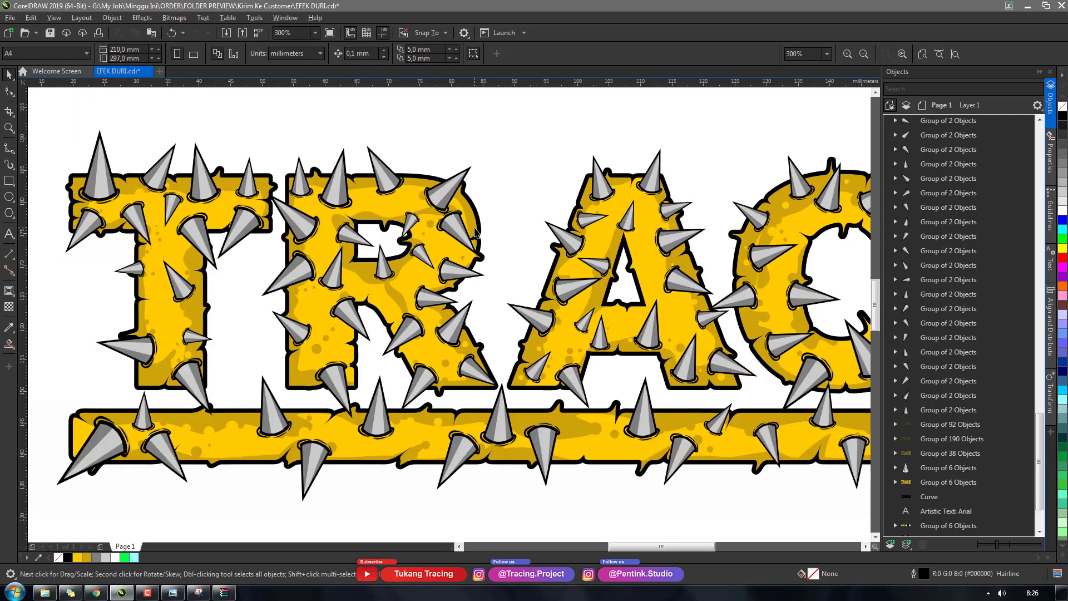
scroll(475, 232, down, 1)
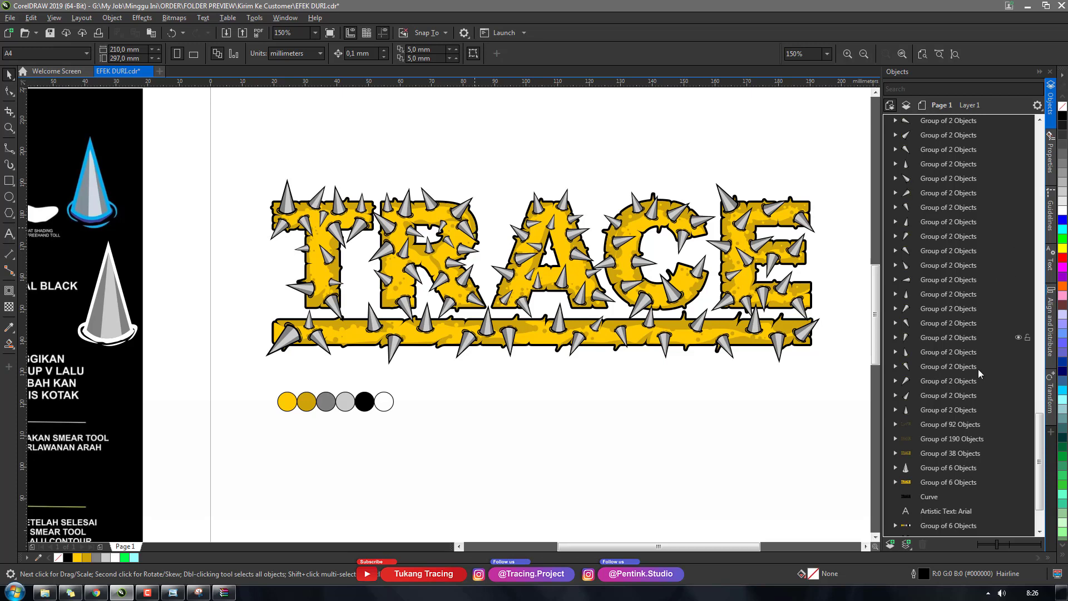
Step: Group all the spikes on the TRACE lettering and underline bar, and move the spike group to Layer 2
click(933, 415)
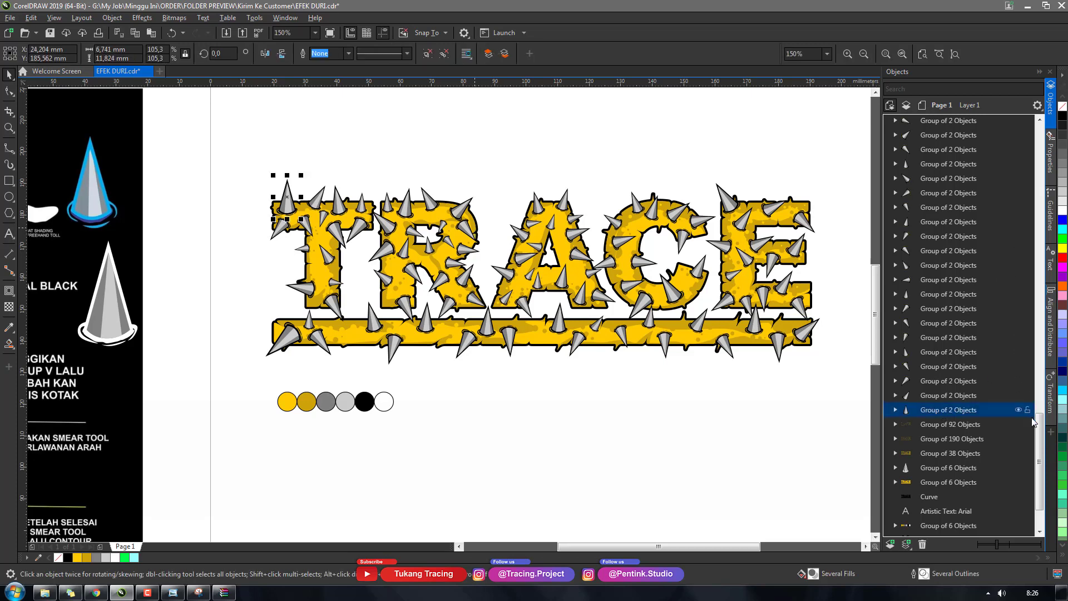
click(1033, 438)
mouse_move(1038, 433)
mouse_down()
mouse_move(1038, 382)
mouse_move(1038, 448)
mouse_move(1038, 173)
mouse_up()
ctrl+click(1021, 436)
click(959, 457)
click(958, 466)
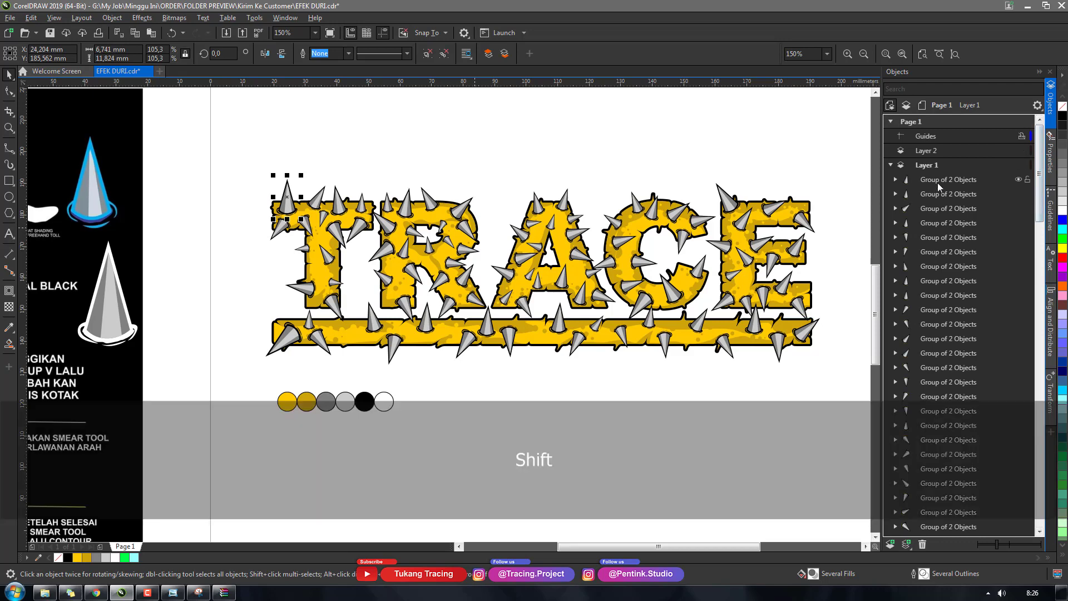
shift+click(938, 183)
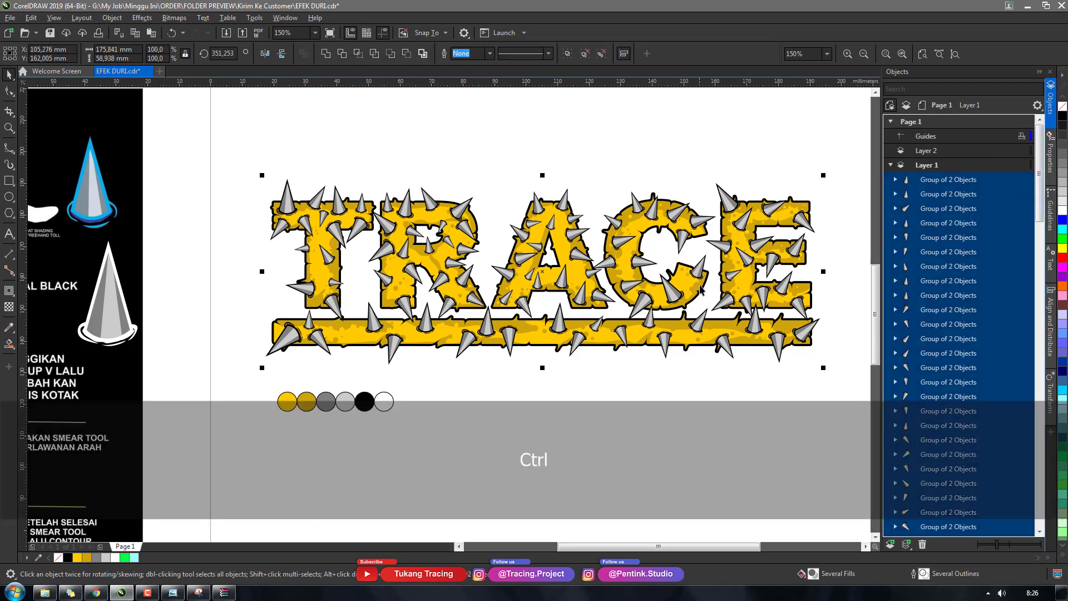
key(ctrl+g)
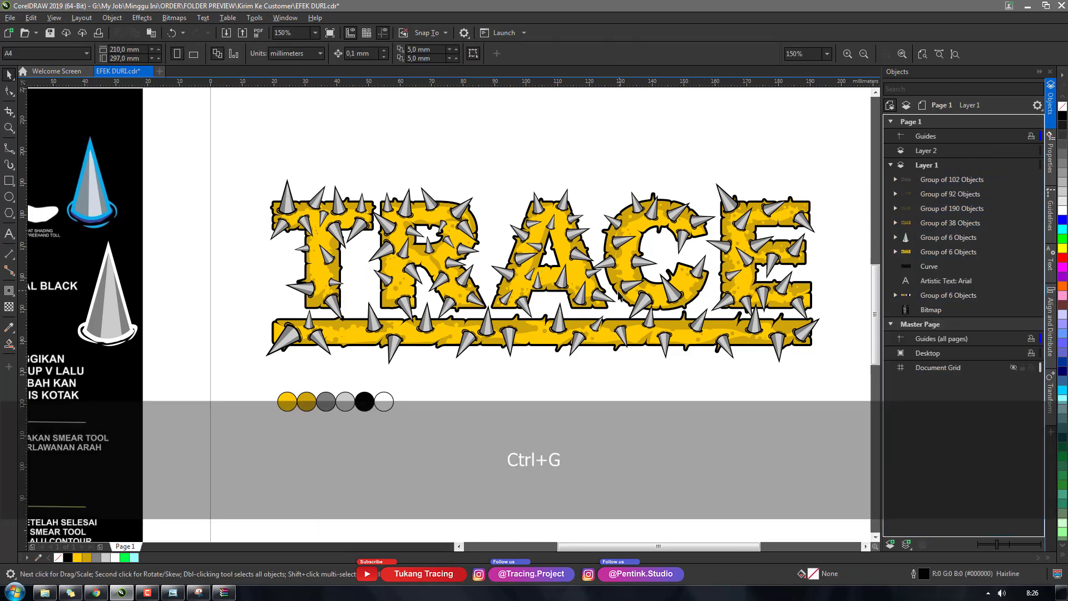
drag(628, 363, 638, 391)
key(ctrl+z)
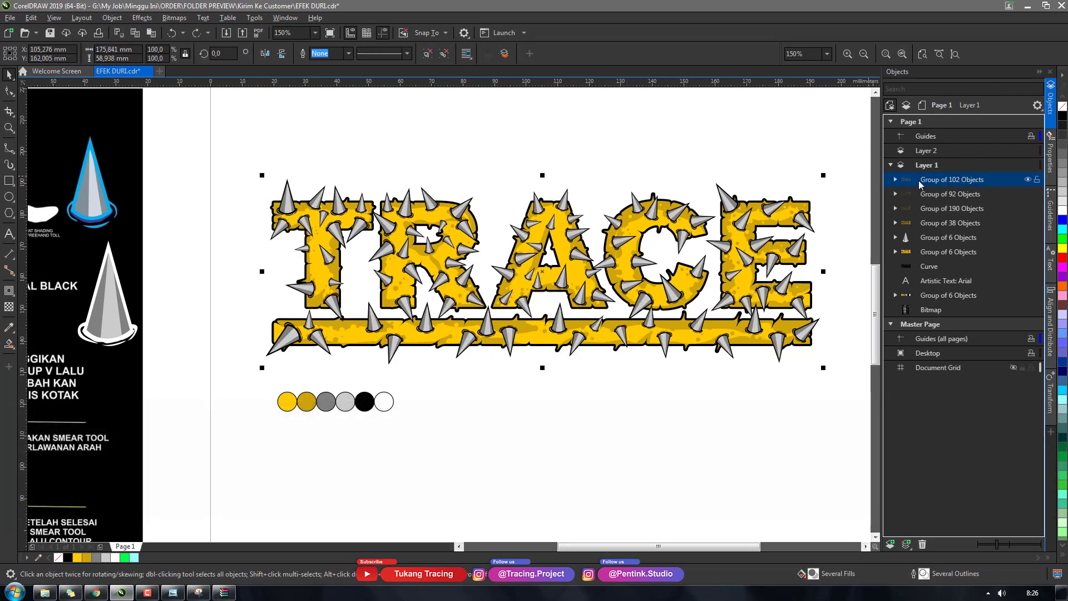
drag(918, 180, 938, 152)
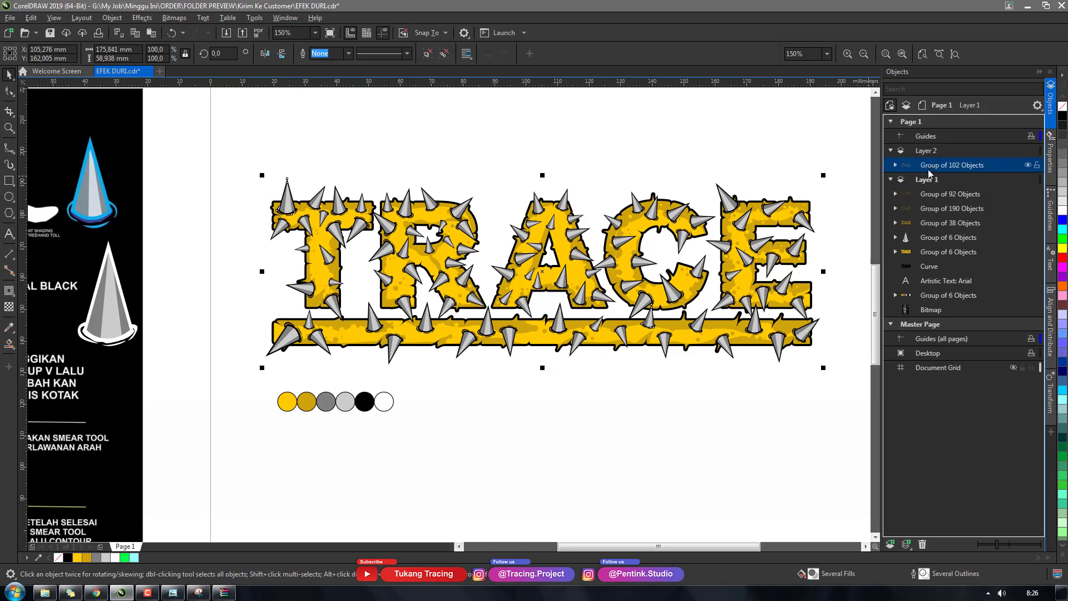
Step: Ungroup the spikes and nudge the small spike near the top of the A slightly down and right
key(ctrl+u)
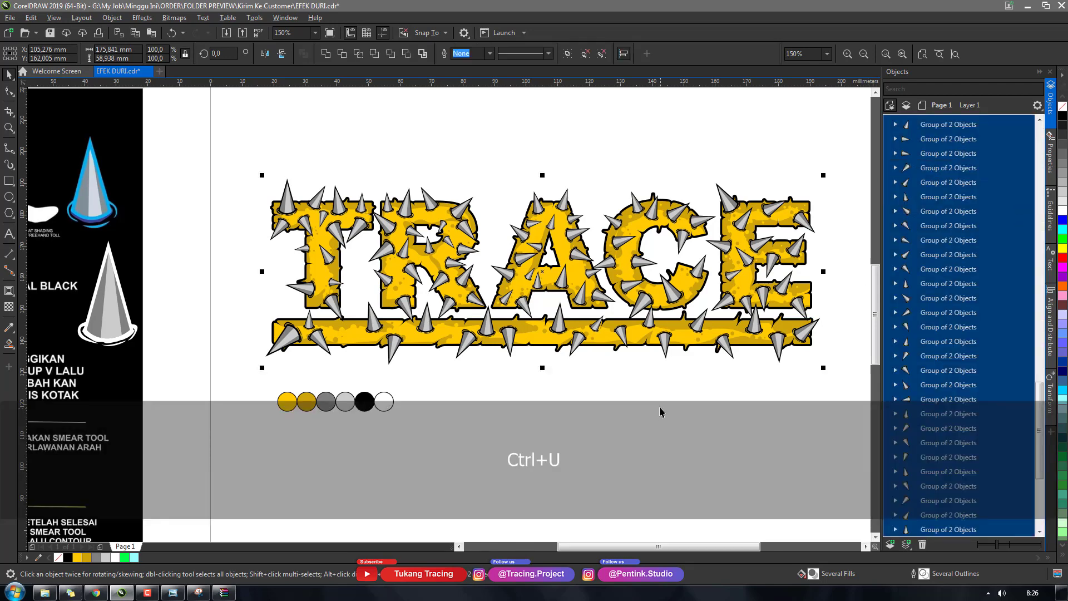
click(551, 222)
key(Down)
key(Right)
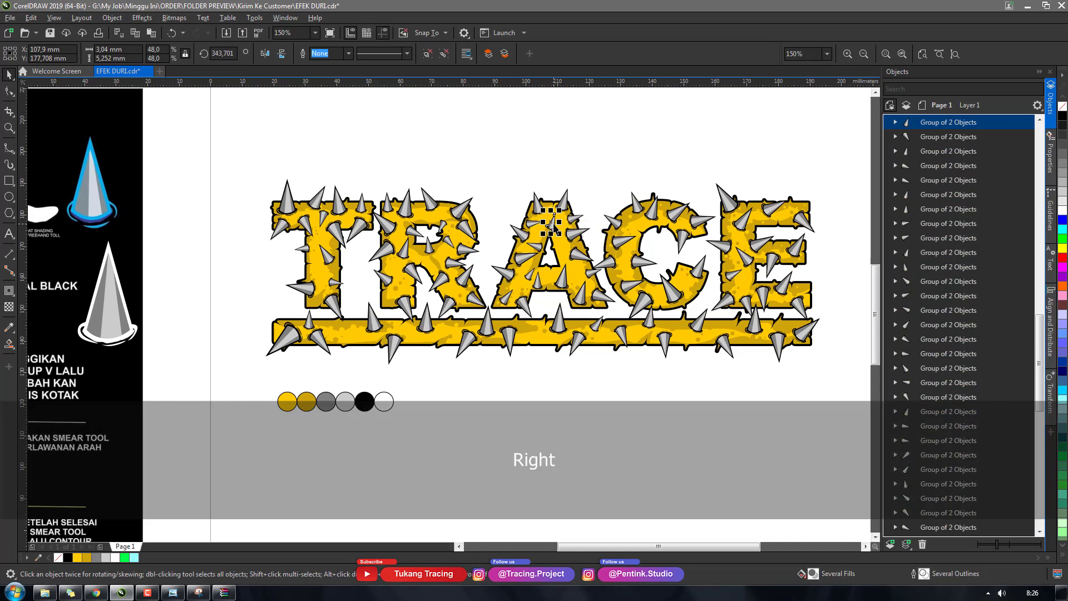
click(775, 397)
Step: Regroup all the spikes on Layer 2 and save the document
scroll(888, 153, up, 15)
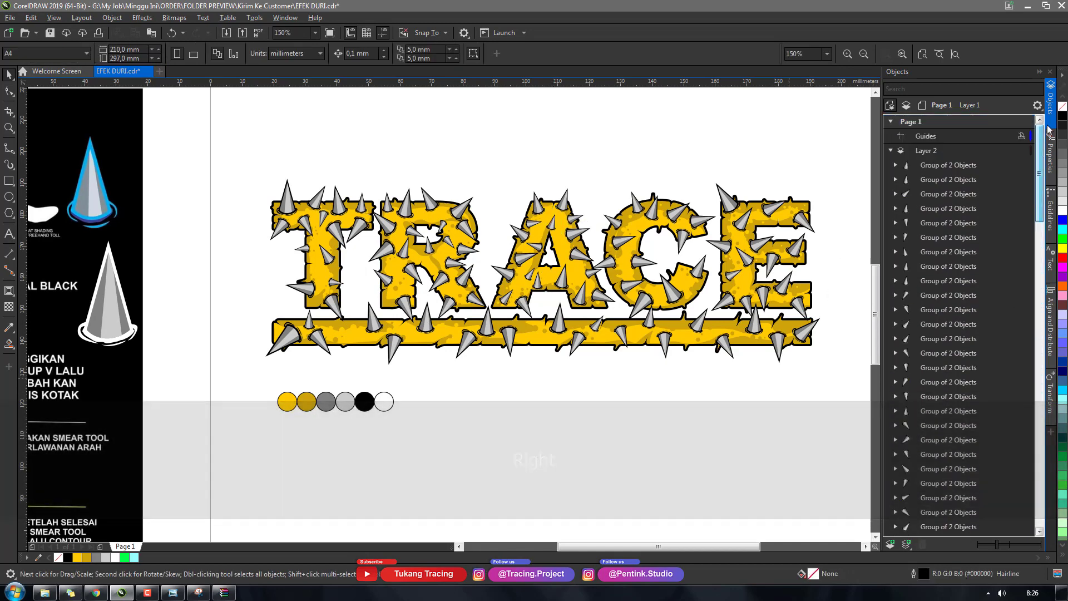
click(889, 151)
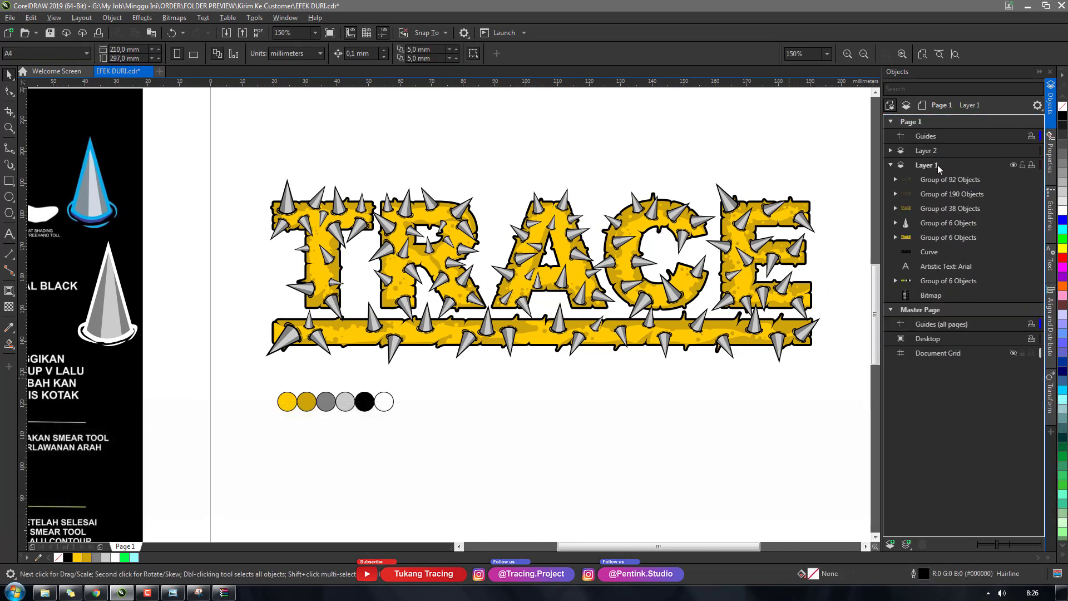
click(892, 153)
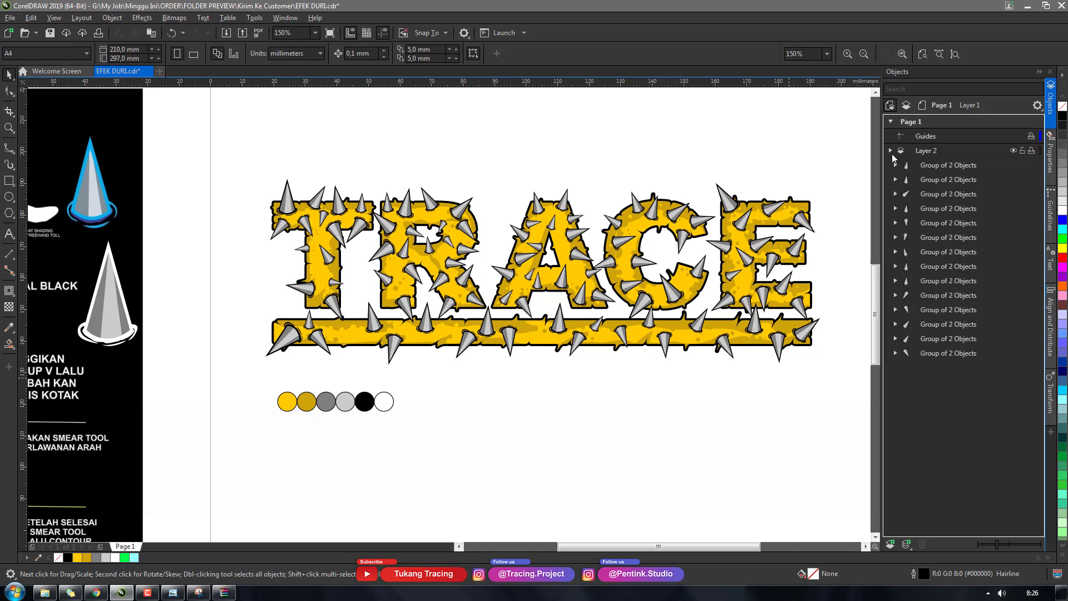
click(937, 166)
drag(1040, 158, 1040, 461)
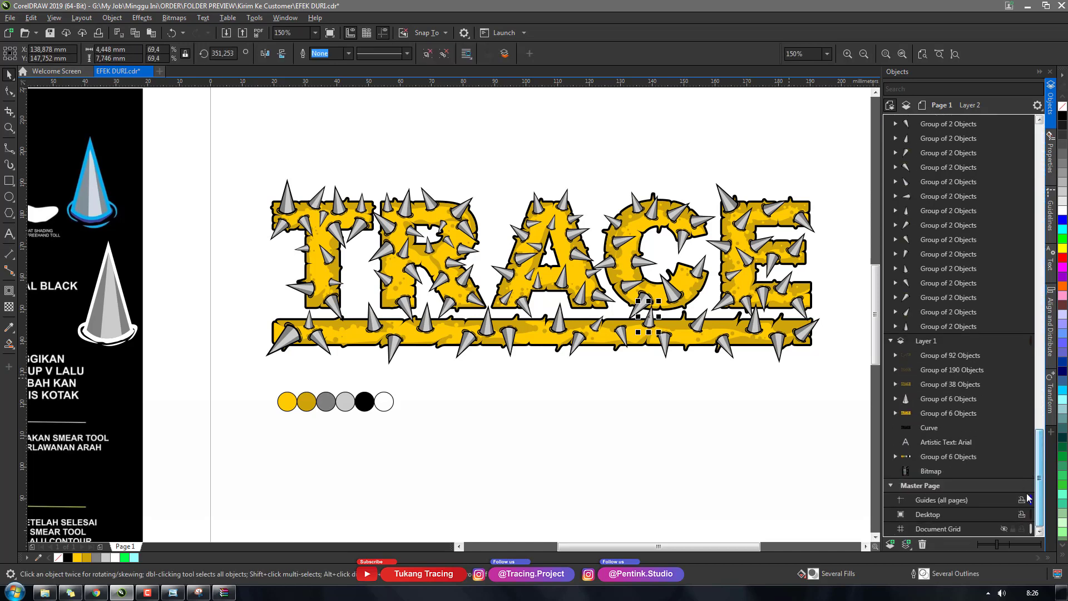
shift+click(940, 326)
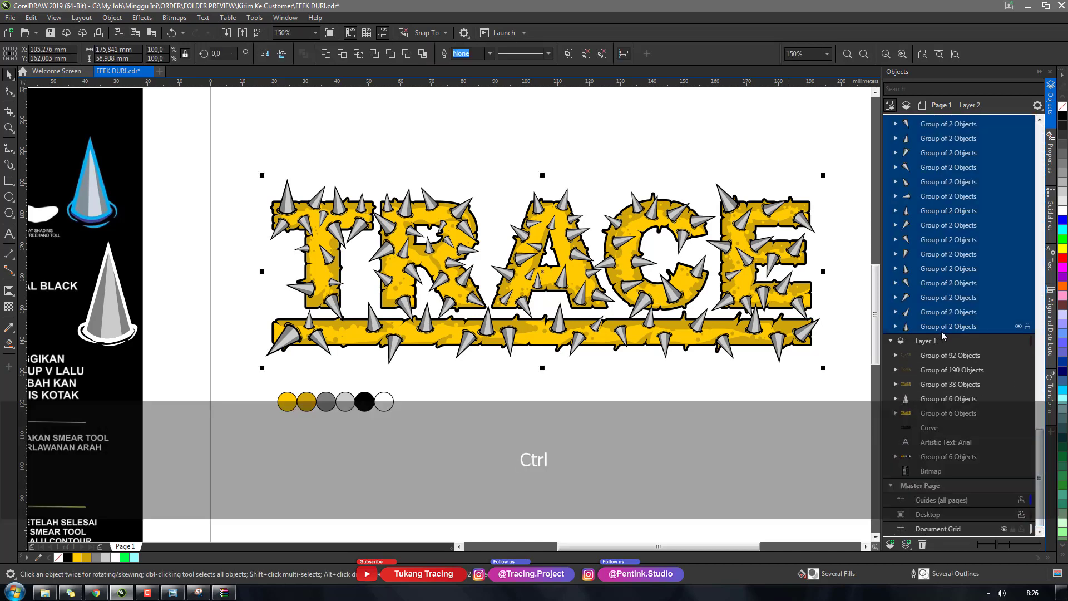
key(ctrl+g)
click(664, 425)
key(ctrl+s)
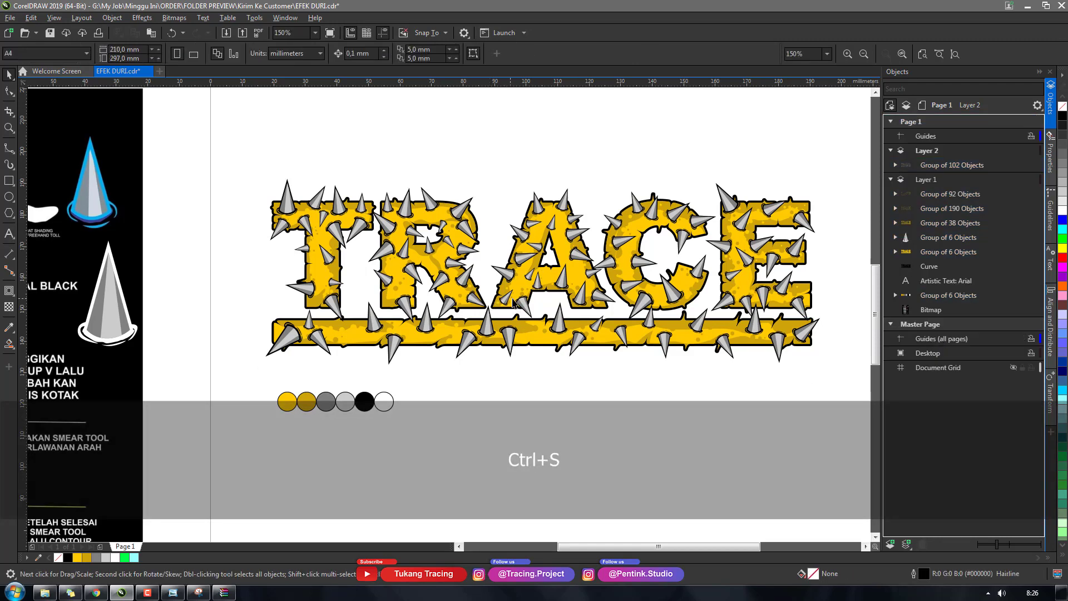
Step: Examine the finished VANS lettering and its background on the reference sheet against the spiked TRACE lettering
scroll(510, 300, down, 3)
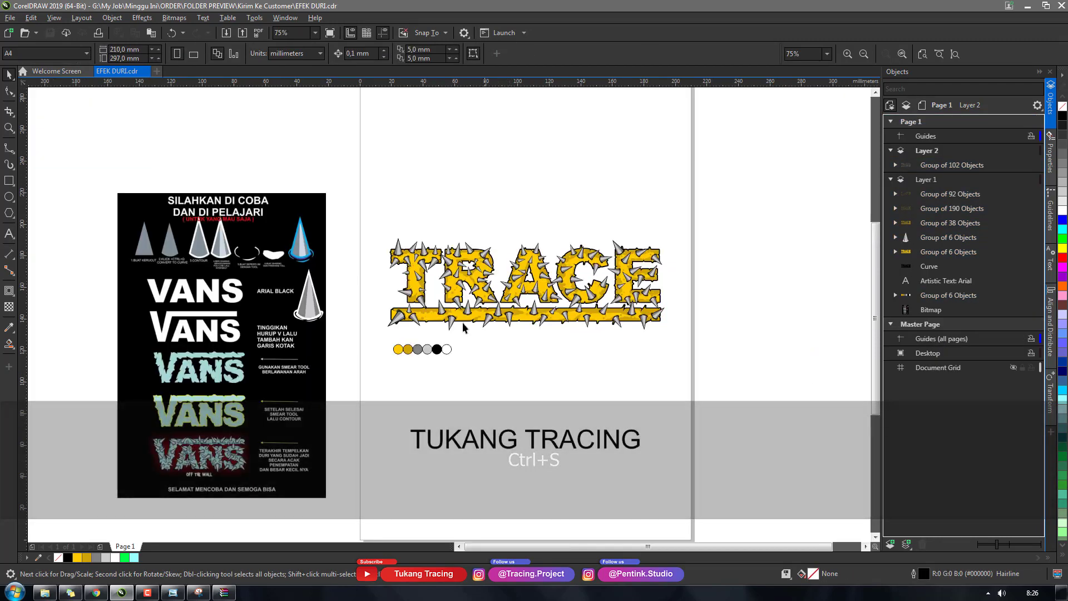
scroll(195, 485, up, 4)
scroll(328, 310, down, 2)
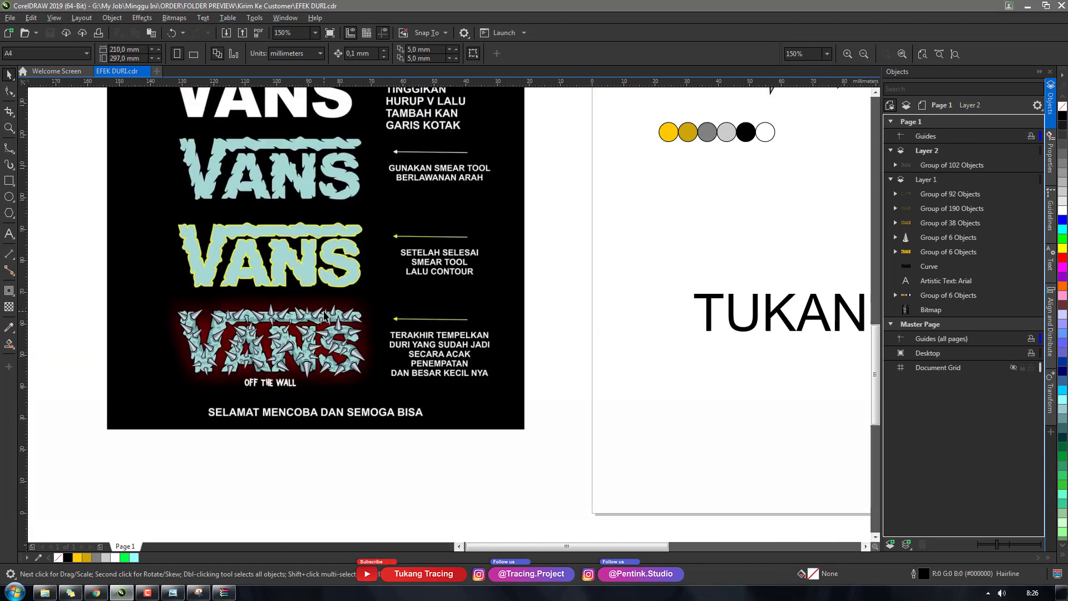
scroll(297, 330, up, 2)
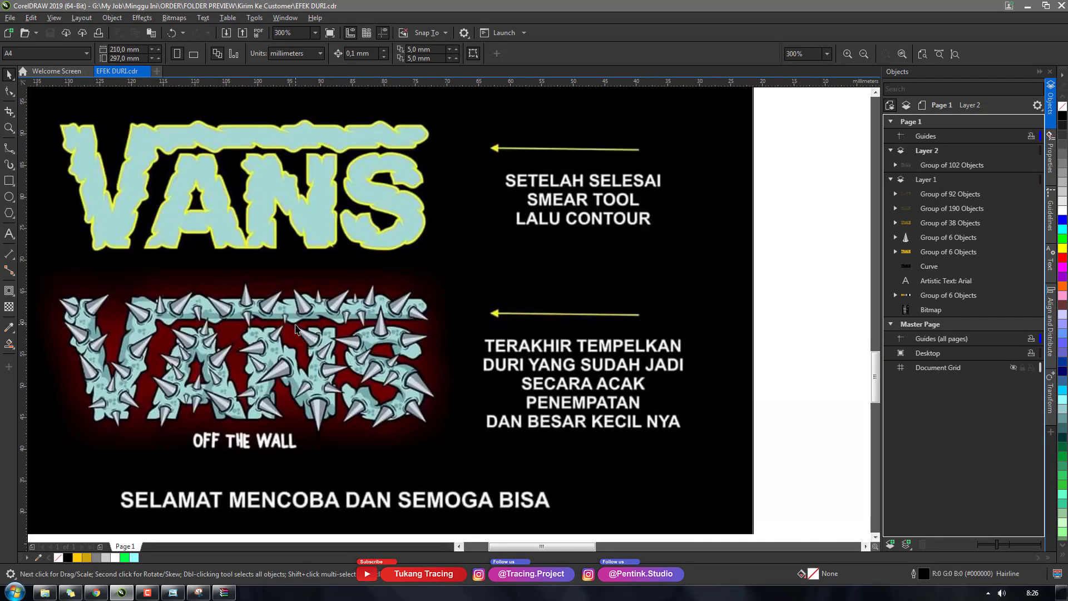
scroll(297, 329, down, 2)
scroll(305, 329, down, 1)
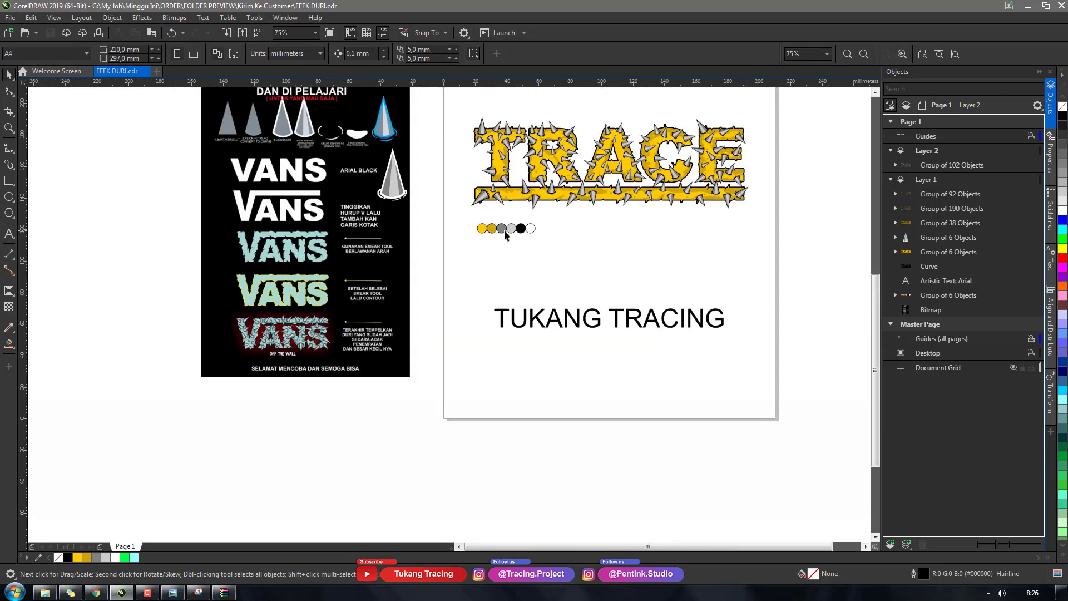
scroll(475, 214, down, 1)
scroll(563, 193, up, 1)
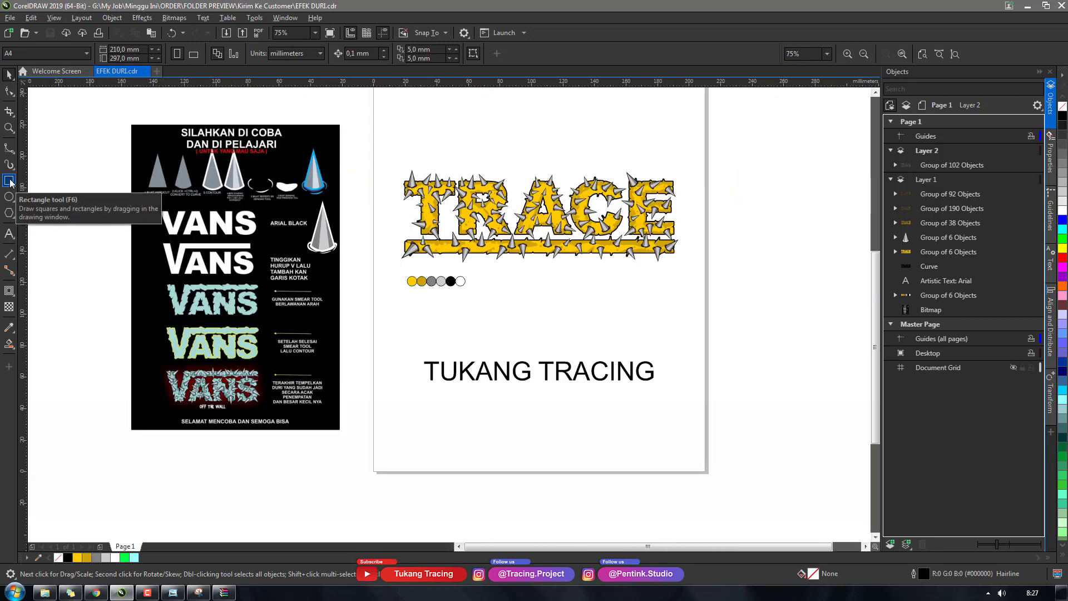
Step: Create a page-sized rectangle on Layer 1 and shrink it vertically about its centre to about 122.4 mm high
click(928, 180)
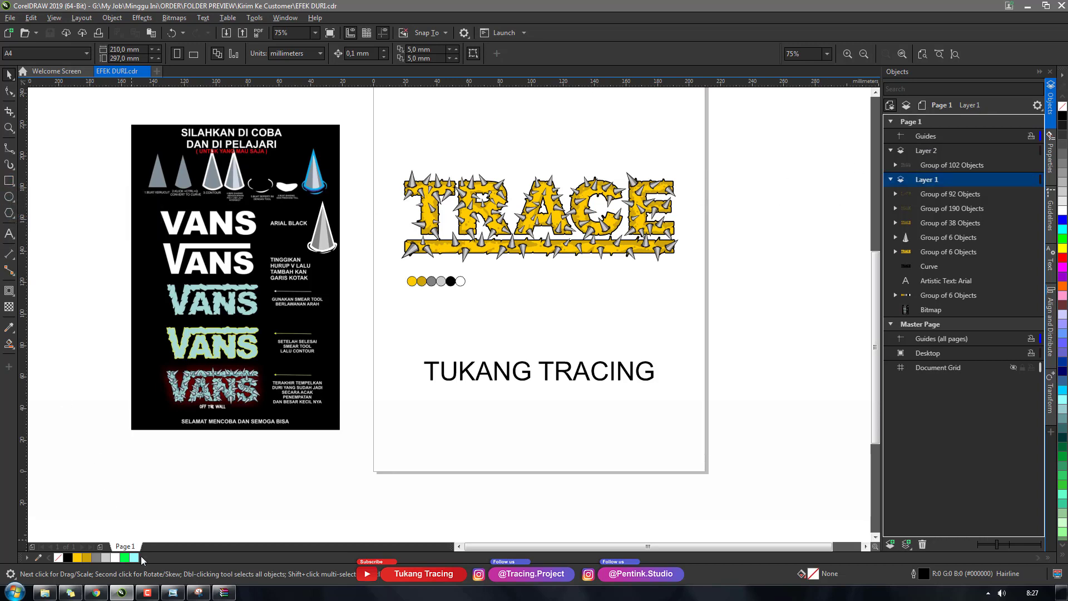
click(147, 593)
click(147, 593)
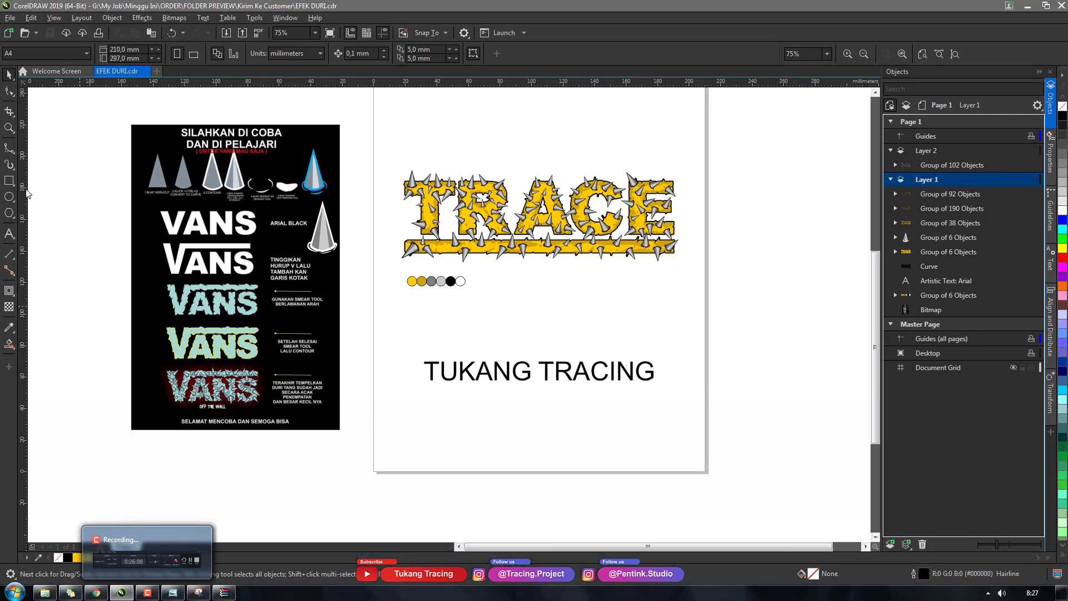
double_click(9, 181)
key(space)
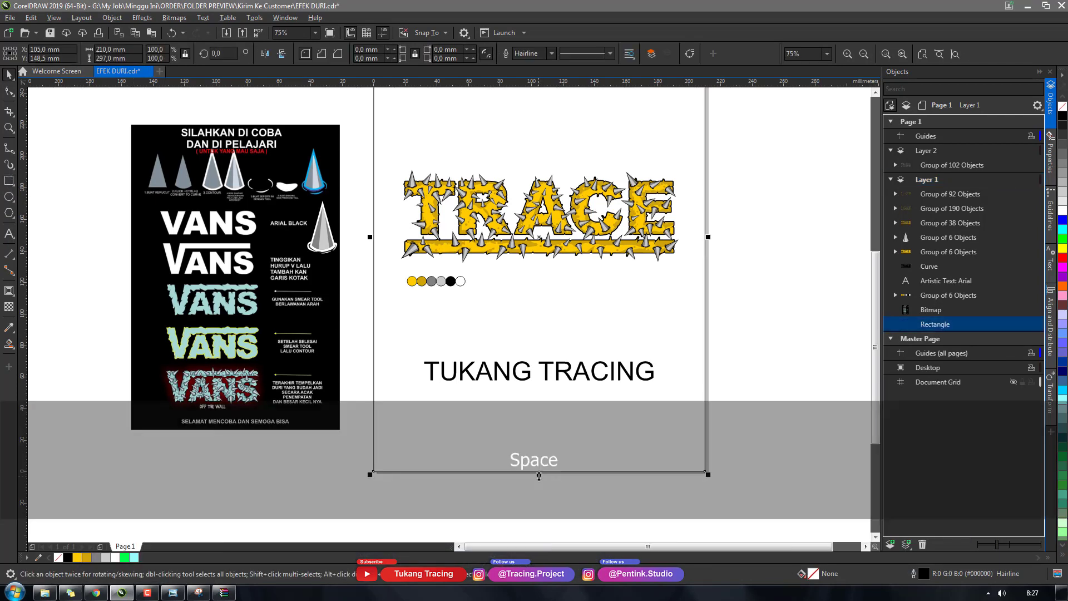
drag(539, 470, 539, 336)
Step: Fill the rectangle behind the lettering with black and move the row of colour swatches below it
click(1063, 118)
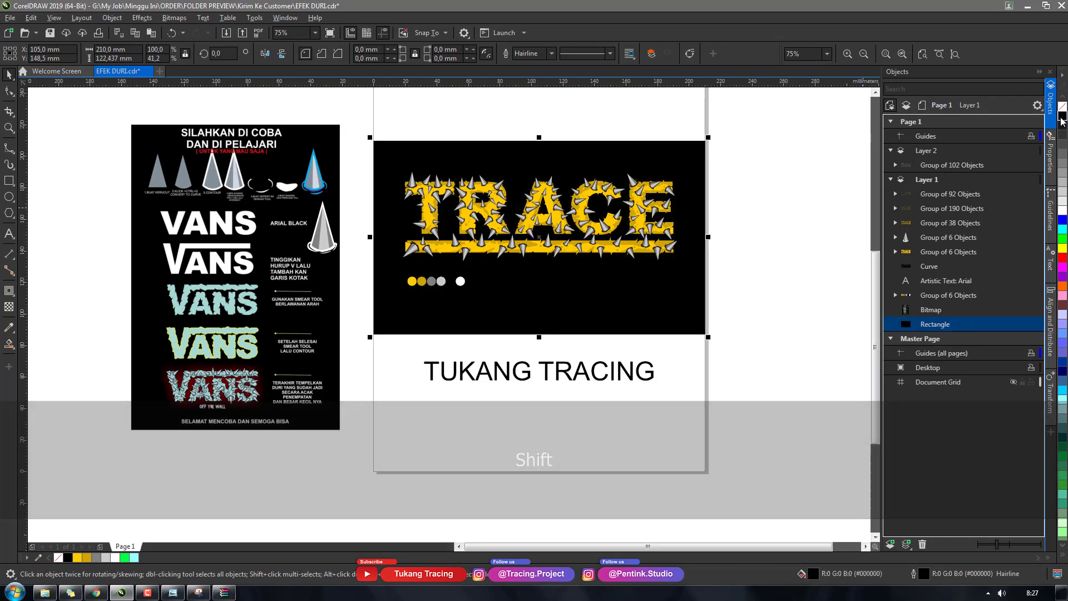
right_click(1061, 112)
click(815, 238)
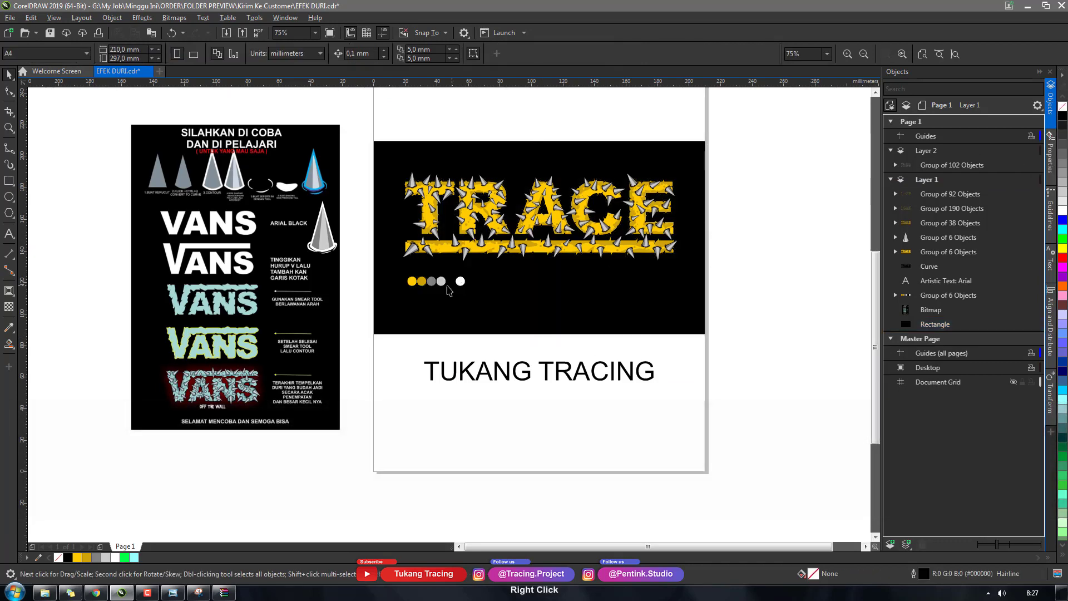
drag(435, 282, 418, 351)
drag(491, 243, 491, 271)
key(ctrl+z)
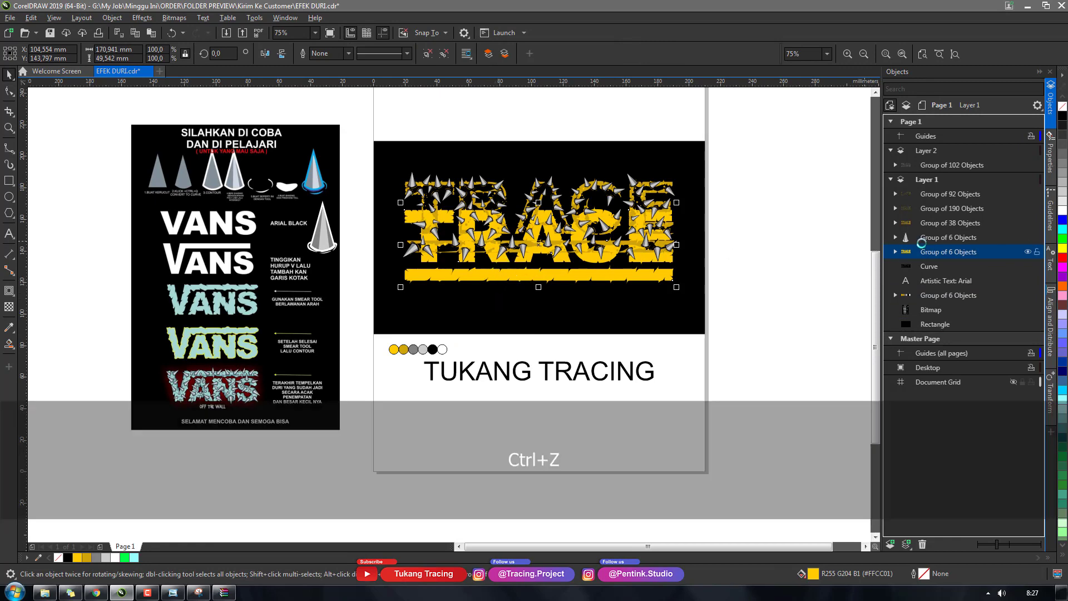
key(ctrl+shift+z)
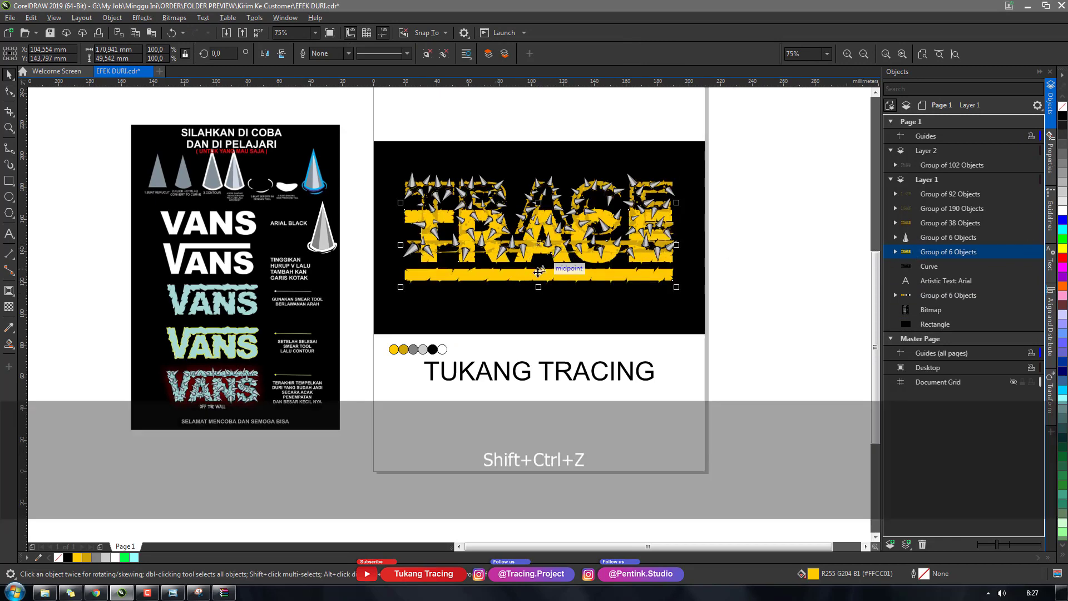
key(ctrl)
key(ctrl+z)
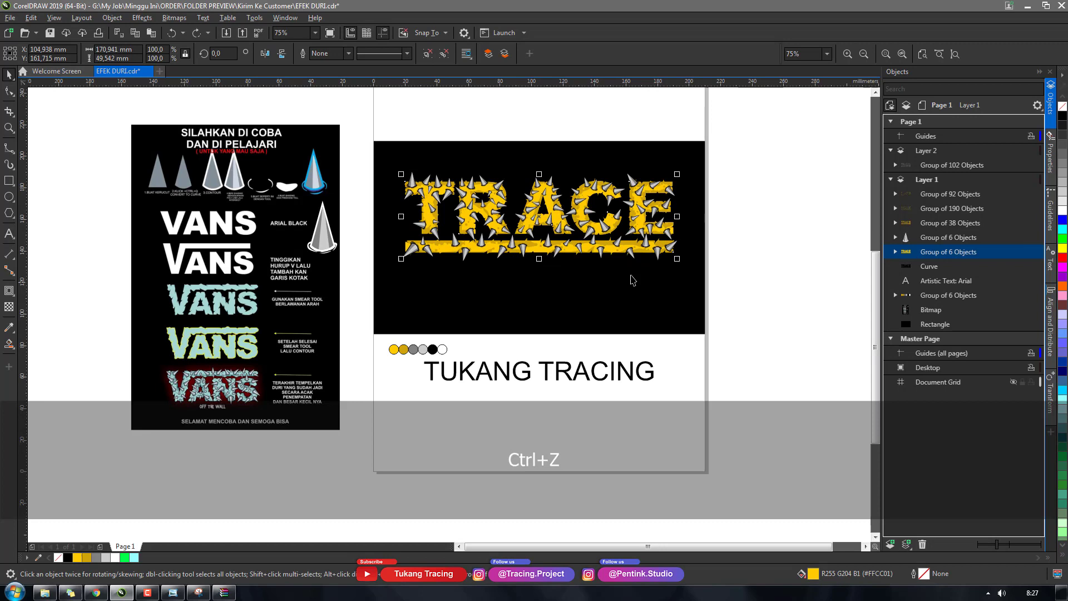
Step: Try to group the yellow TRACE lettering with its black contour curve
click(895, 253)
click(896, 253)
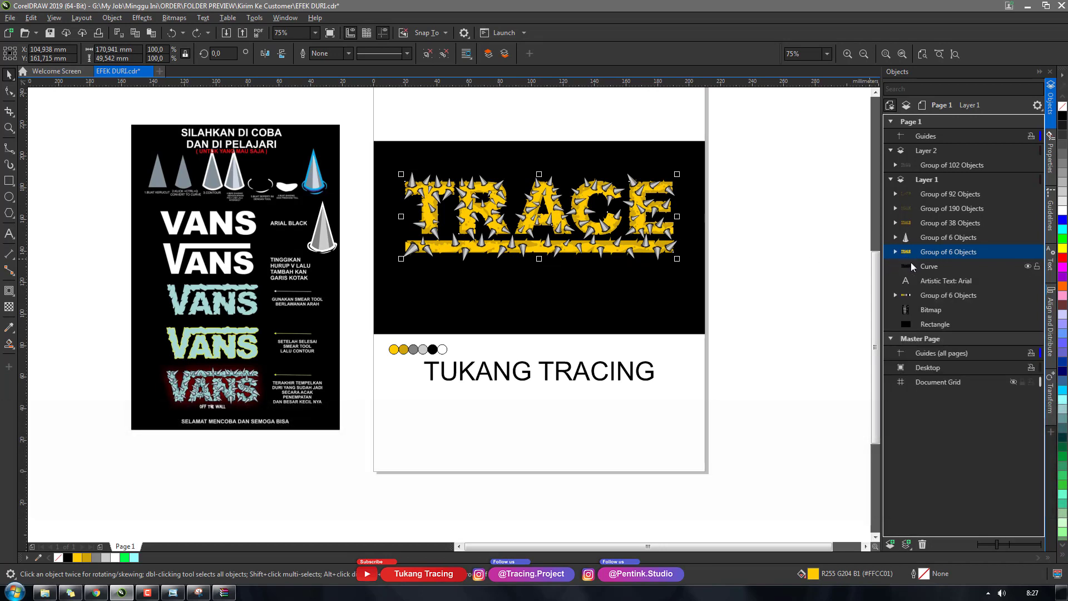
click(912, 265)
key(shift)
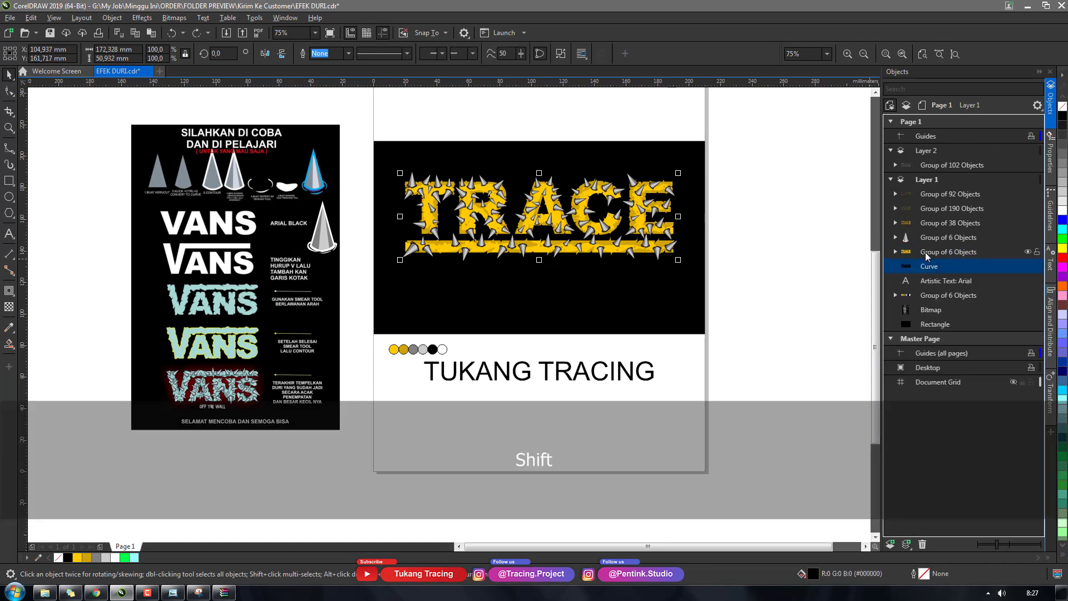
shift+click(925, 252)
key(ctrl+g)
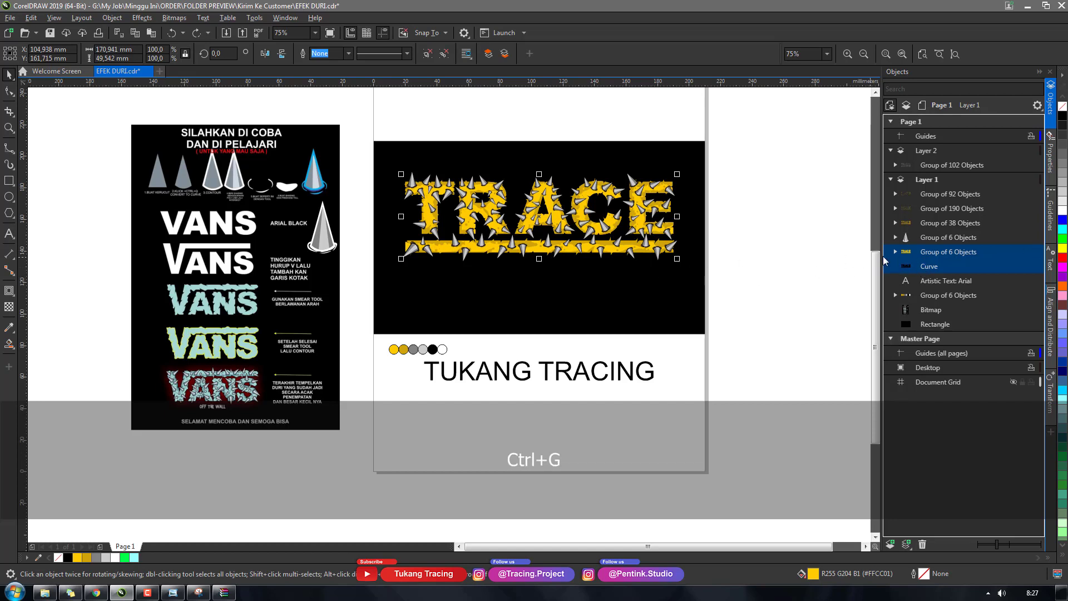
click(895, 251)
click(897, 251)
click(840, 300)
Step: Group the black contour curve on Layer 1 with the yellow lettering group
click(925, 267)
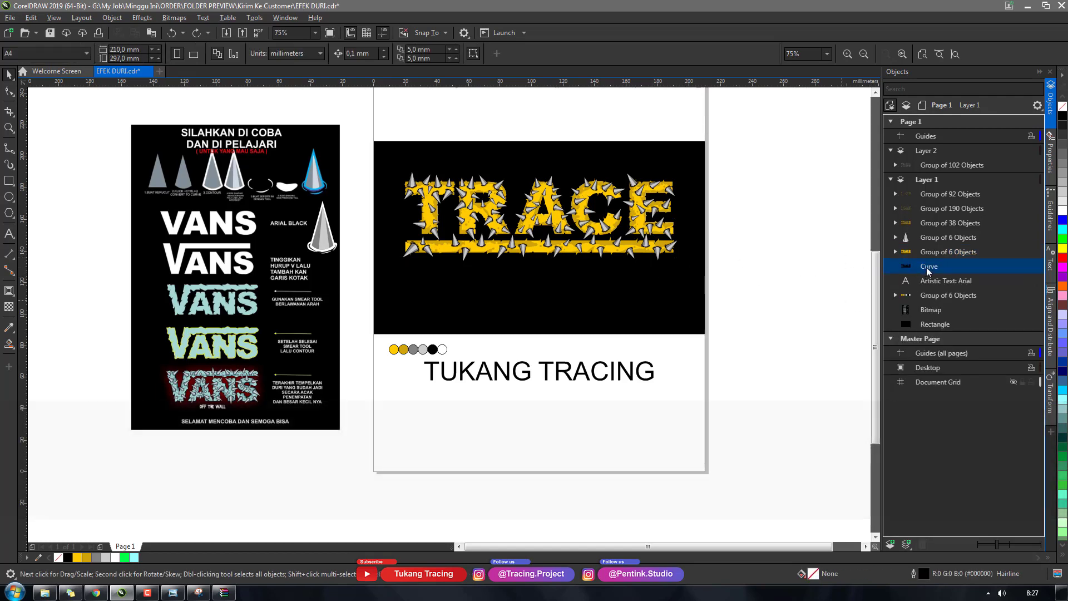
shift+click(927, 252)
key(ctrl+g)
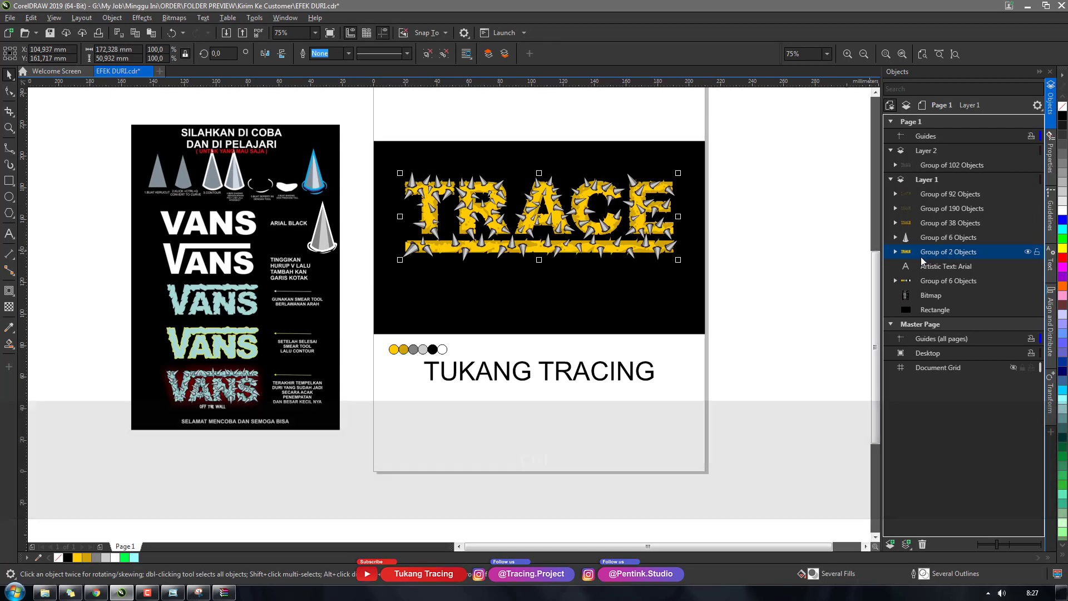
Step: Duplicate the lettering-and-contour group, centre the copy exactly over the original, and select the lower of the two groups
key(ctrl+d)
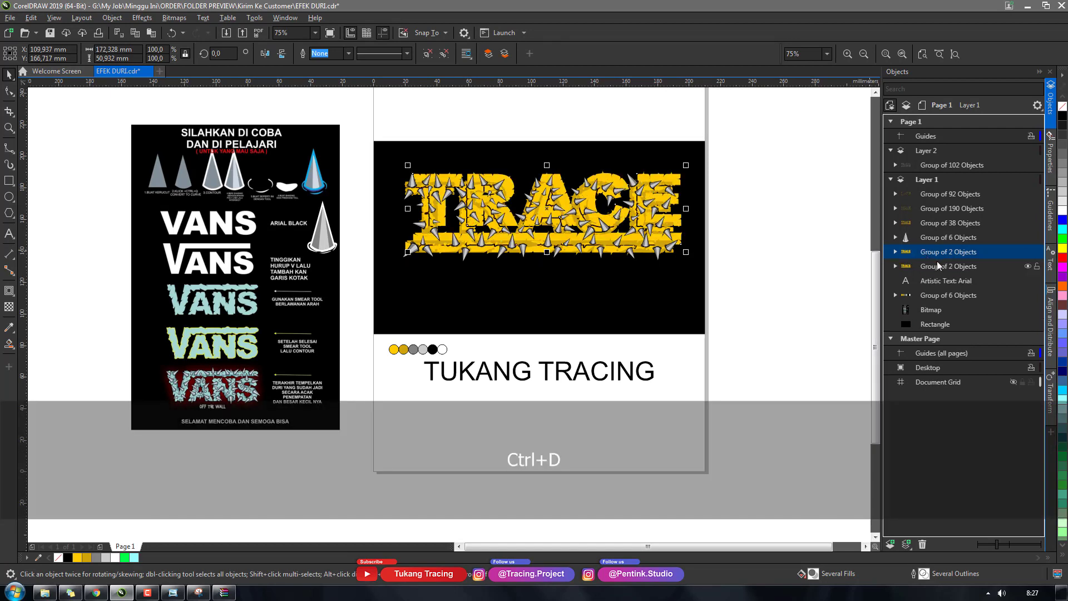
shift+click(934, 264)
key(c)
key(e)
shift+click(937, 267)
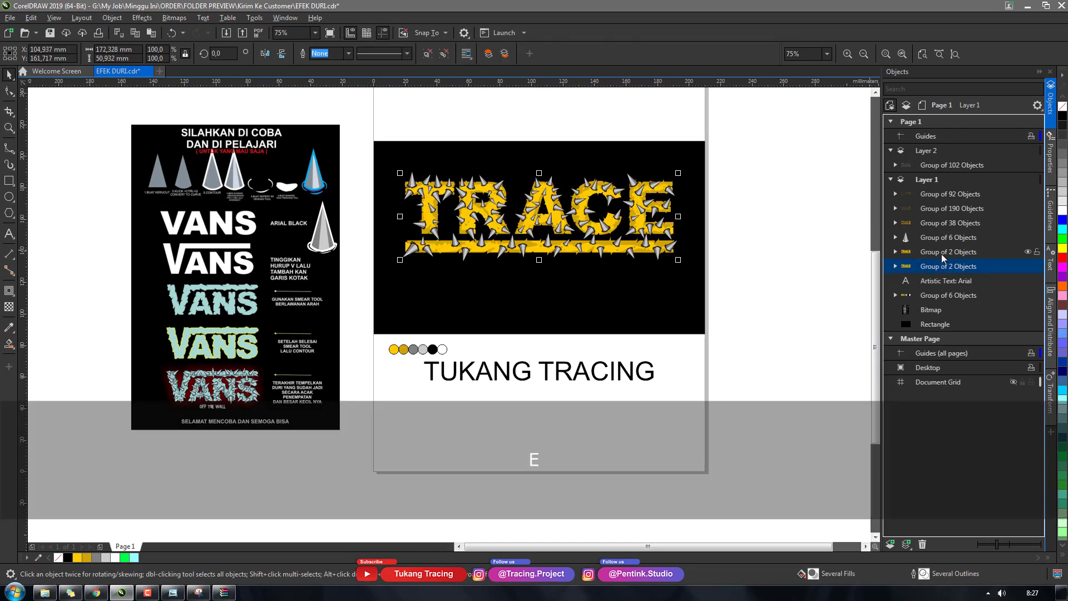
shift+click(939, 268)
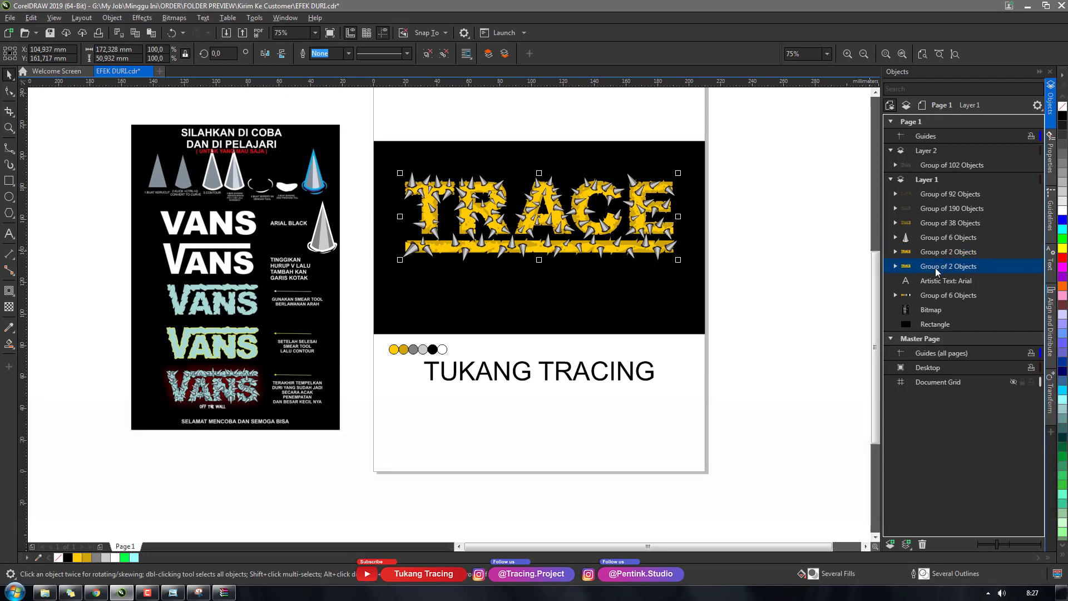
Step: Fill the lower lettering-and-contour group with red (#FF0000), keeping it directly behind the original
drag(535, 215, 554, 272)
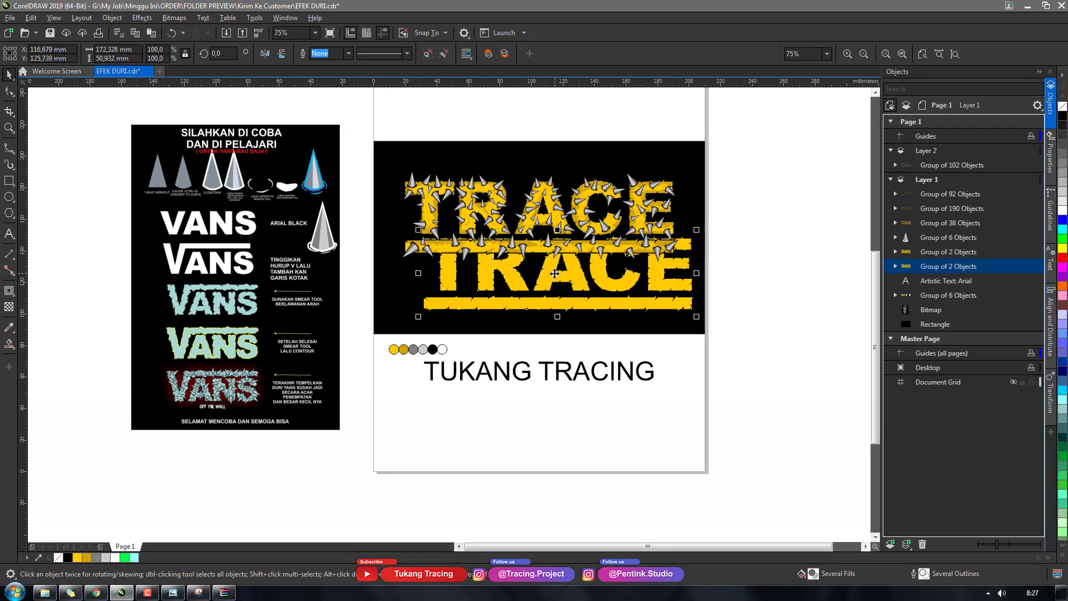
key(ctrl+z)
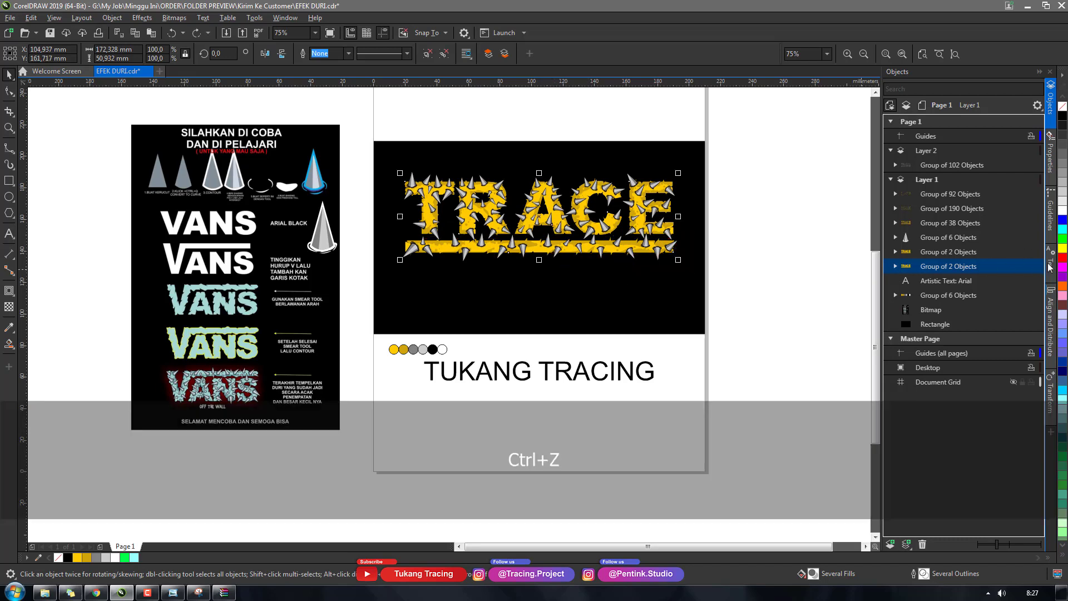
click(1060, 260)
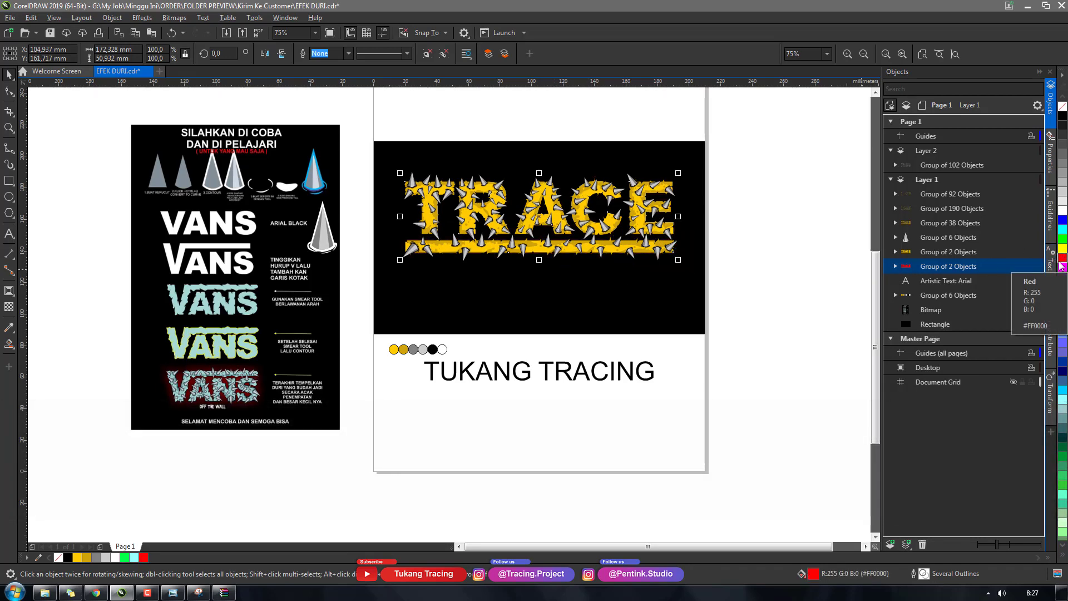
drag(539, 216, 547, 258)
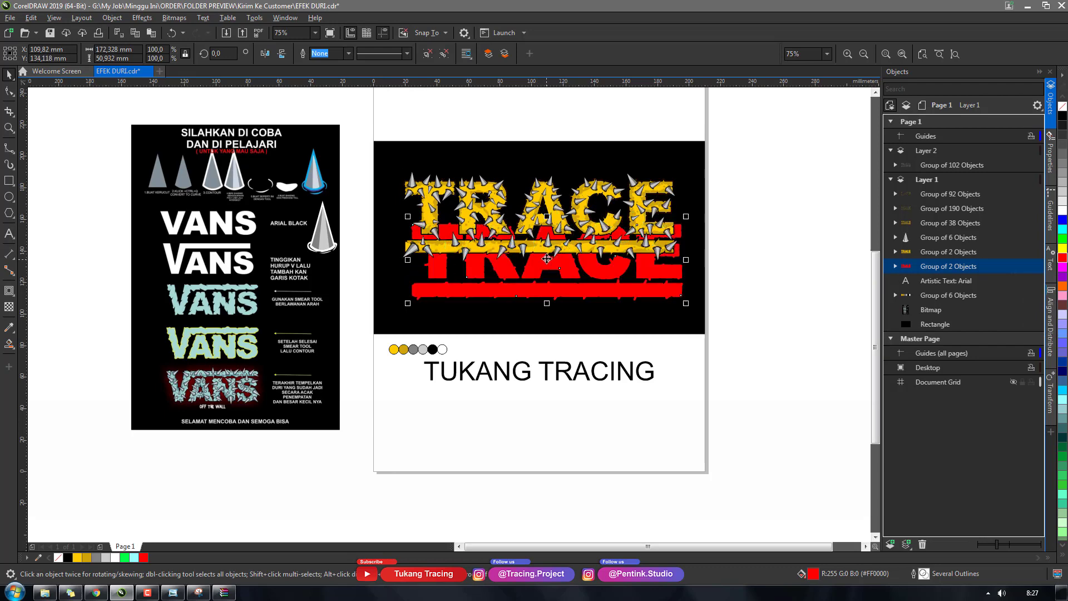
key(ctrl)
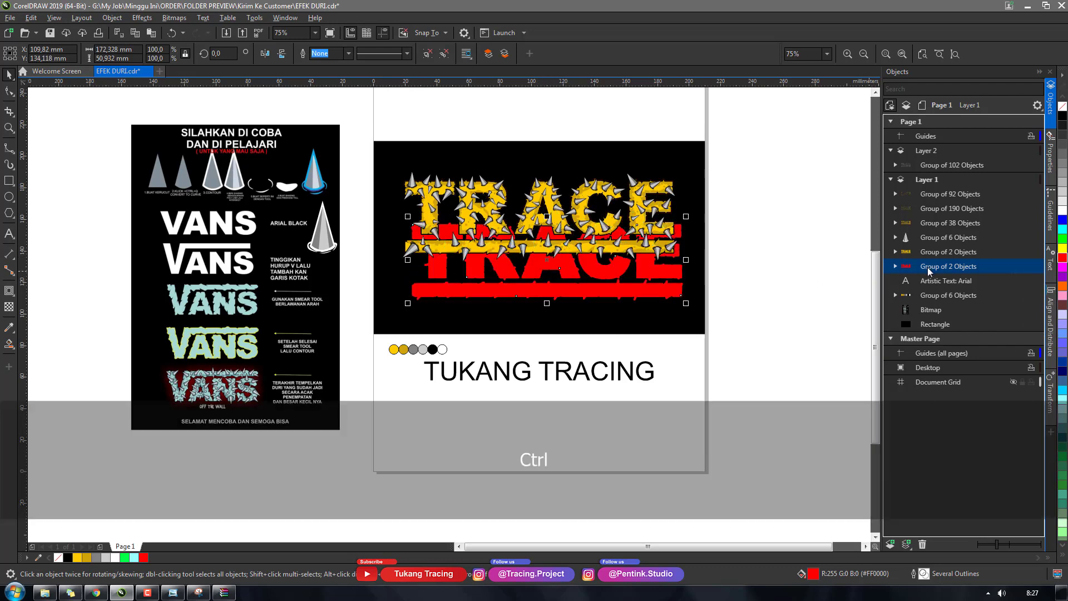
key(ctrl+z)
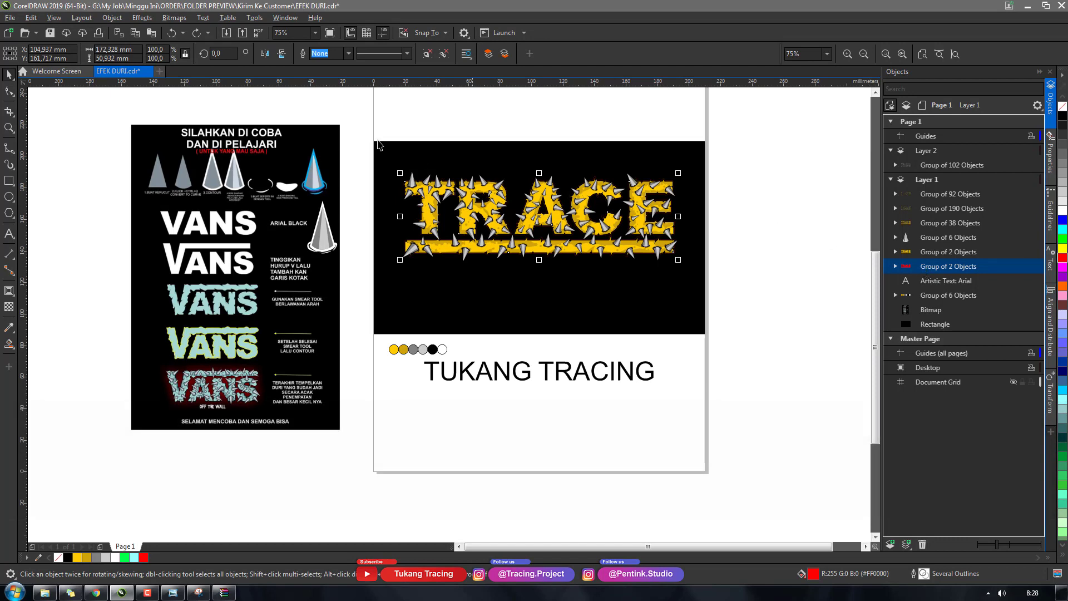
Step: Convert the red group to a bitmap and vectorise it with the Clipart outline trace
click(174, 18)
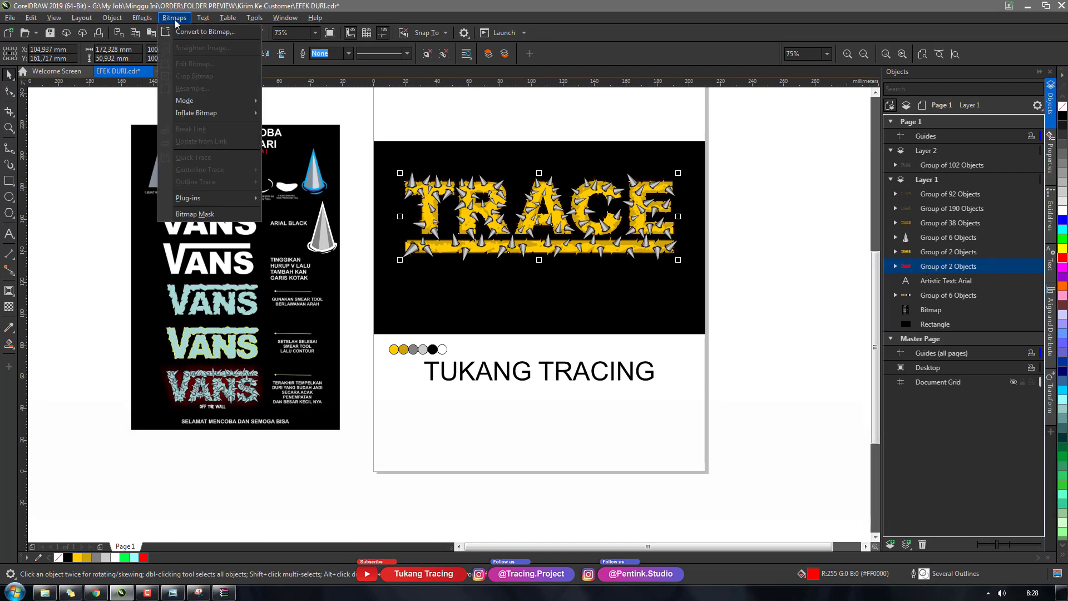
click(222, 32)
click(548, 356)
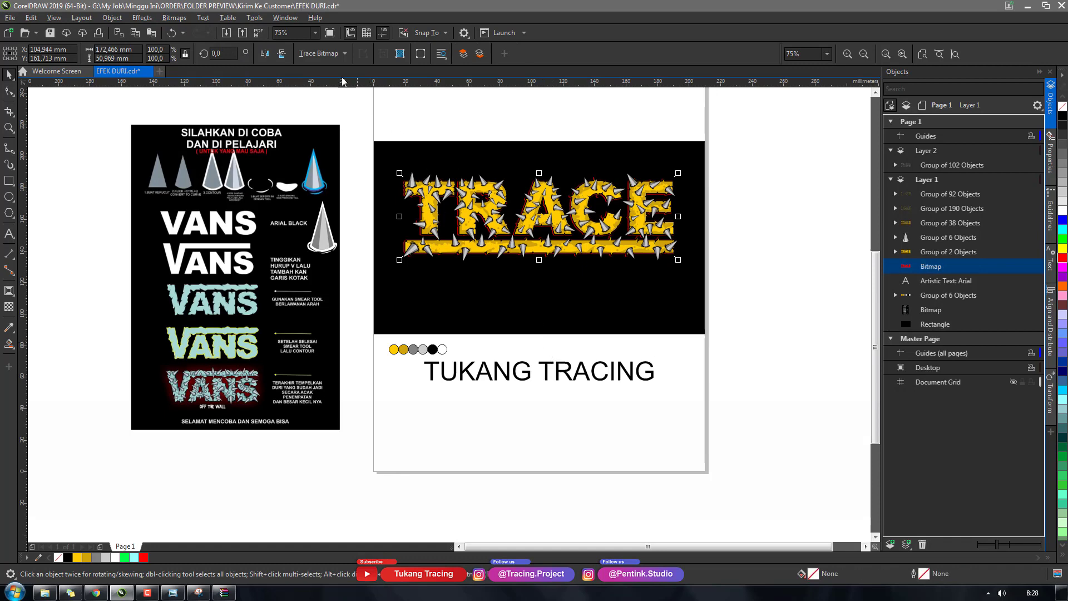
click(325, 54)
mouse_move(334, 95)
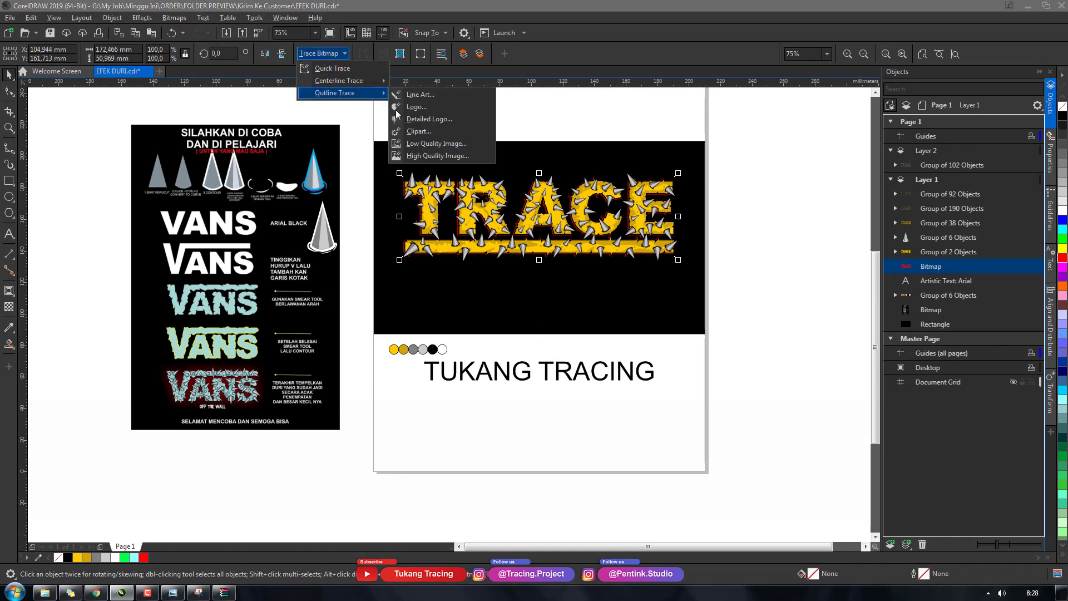
click(409, 132)
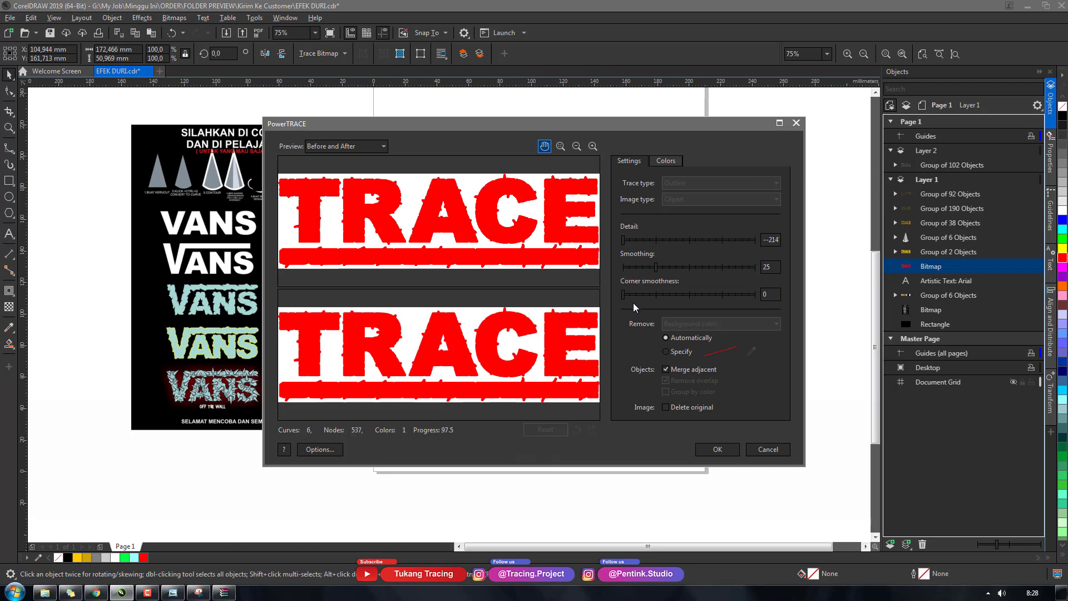
click(707, 449)
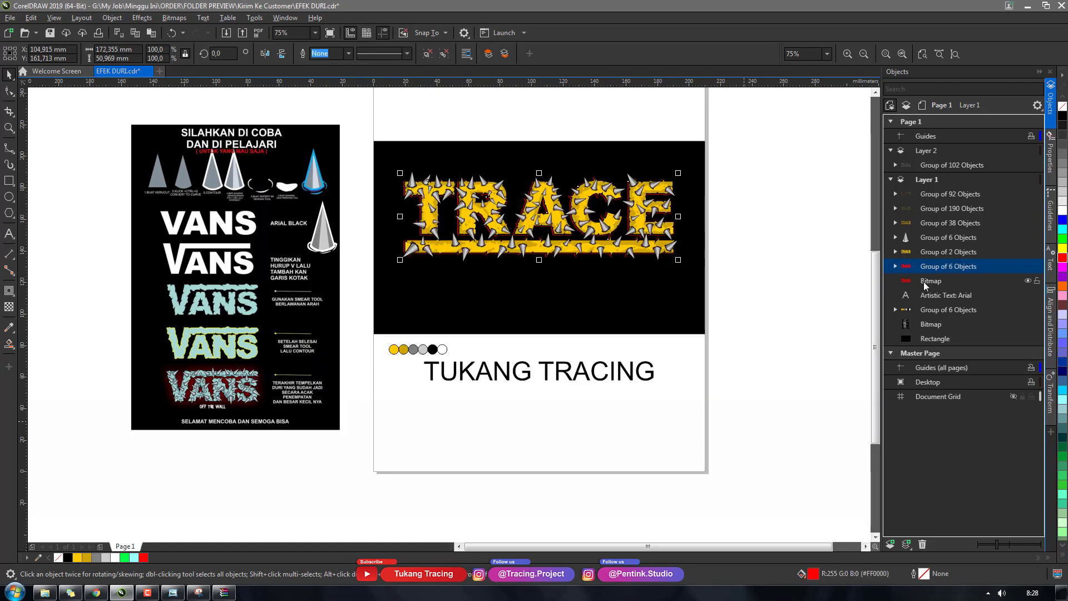
Step: Delete the red bitmap, then select the traced red group and check it with a trial move that is undone
click(926, 282)
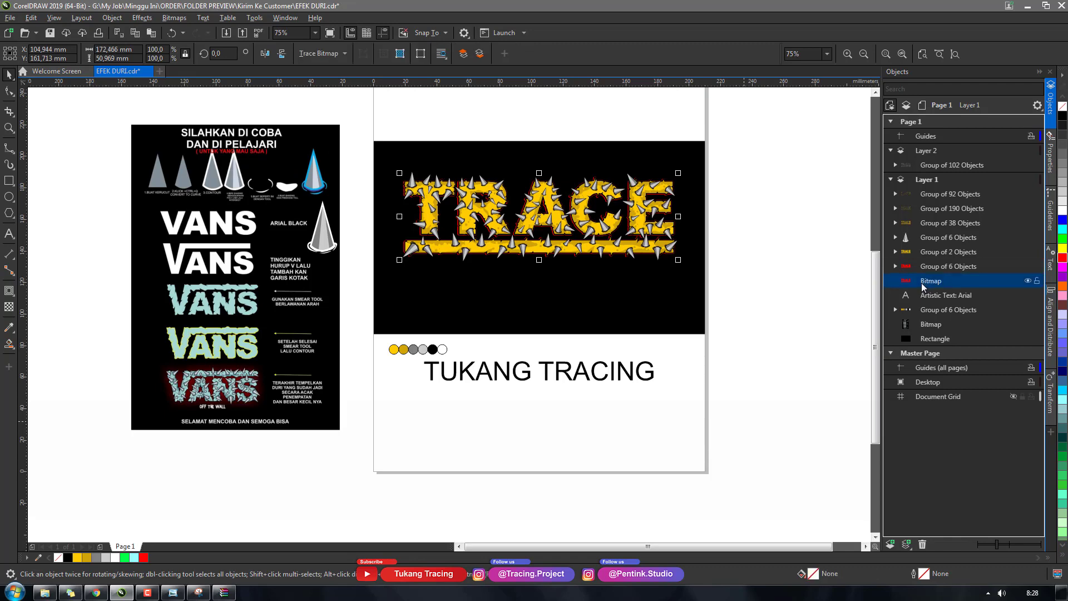
key(Delete)
click(928, 270)
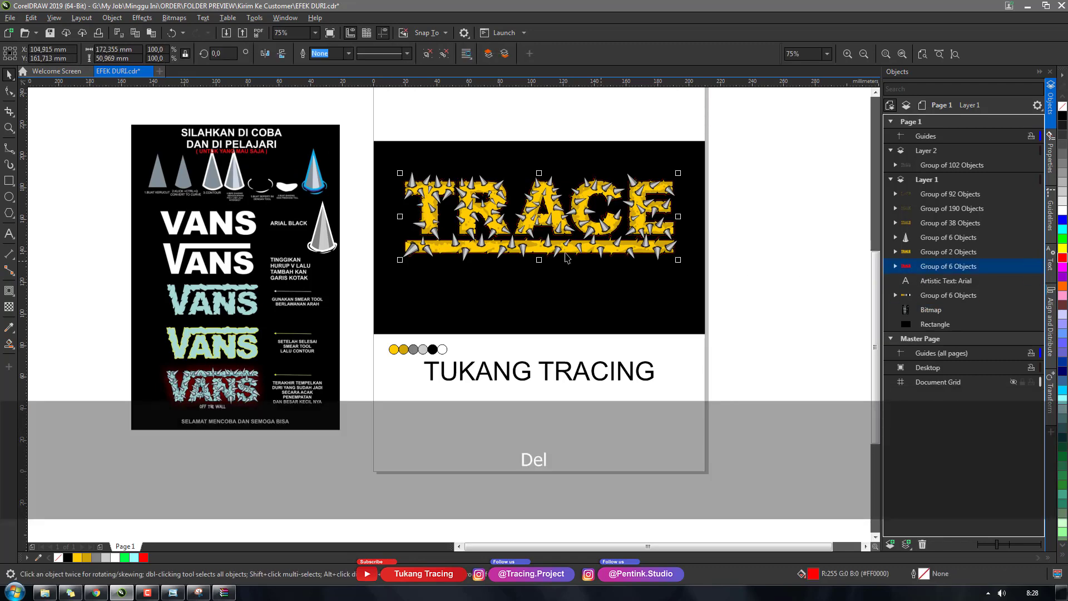
drag(544, 206, 547, 277)
key(ctrl+z)
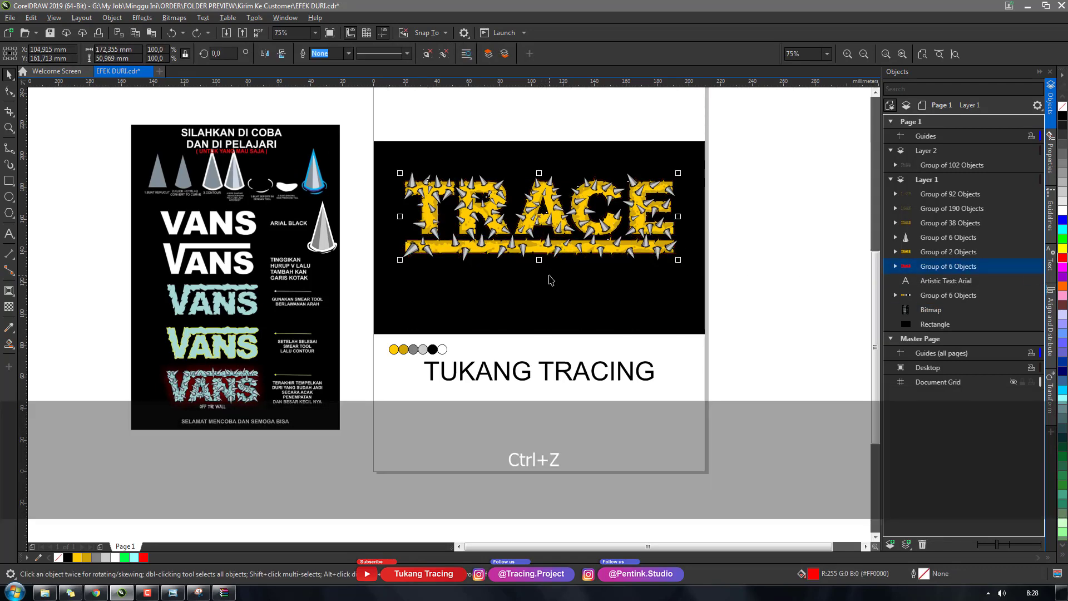
Step: Ungroup the traced red objects and merge them into a single curve, leaving it aligned behind the lettering
key(ctrl+u)
click(325, 54)
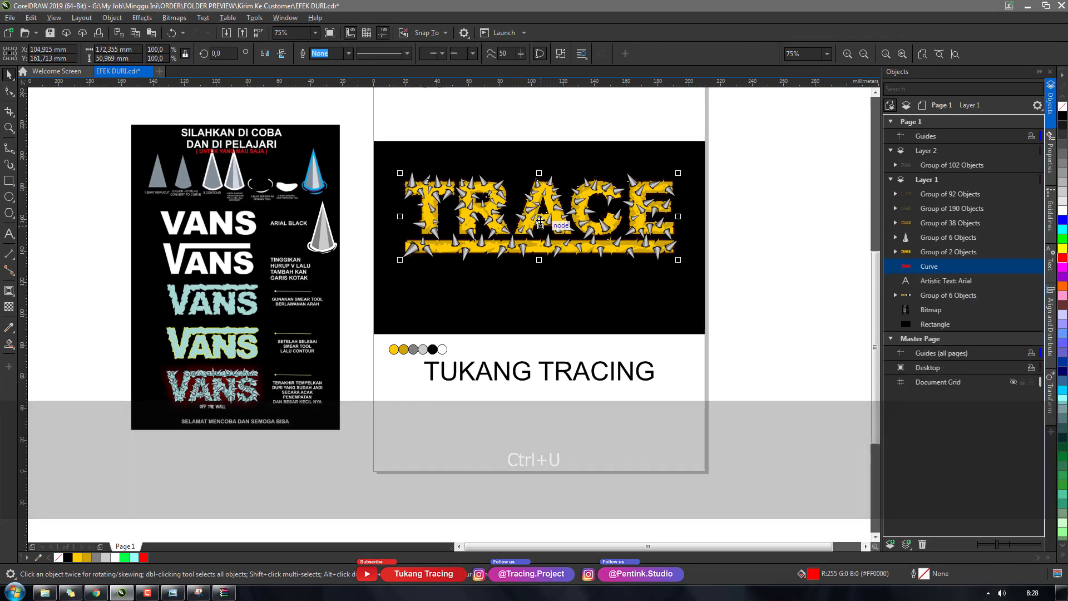
drag(544, 206, 544, 256)
key(ctrl+z)
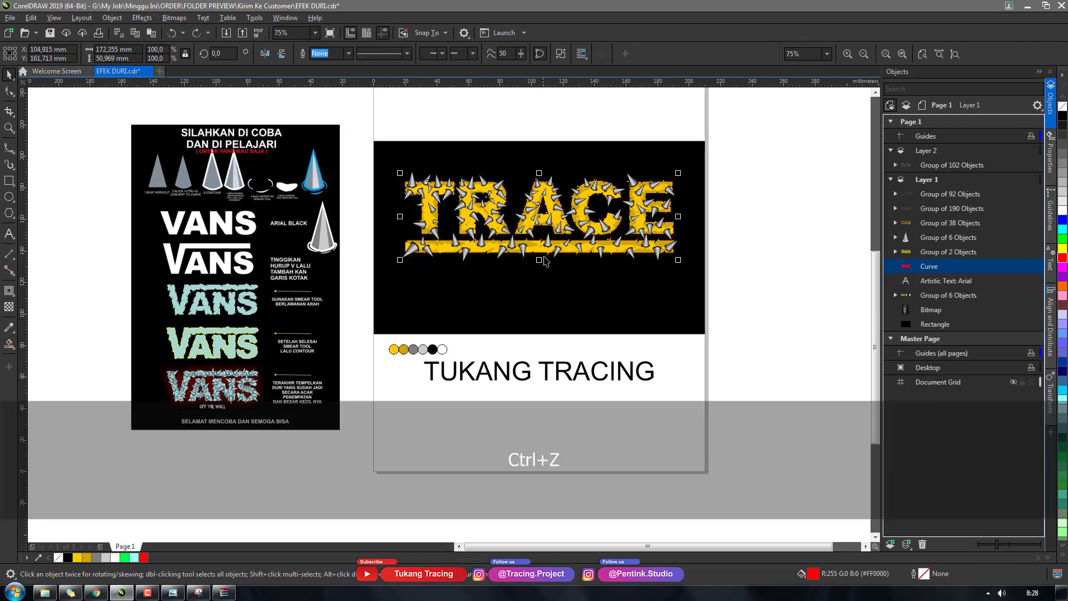
drag(540, 217, 538, 266)
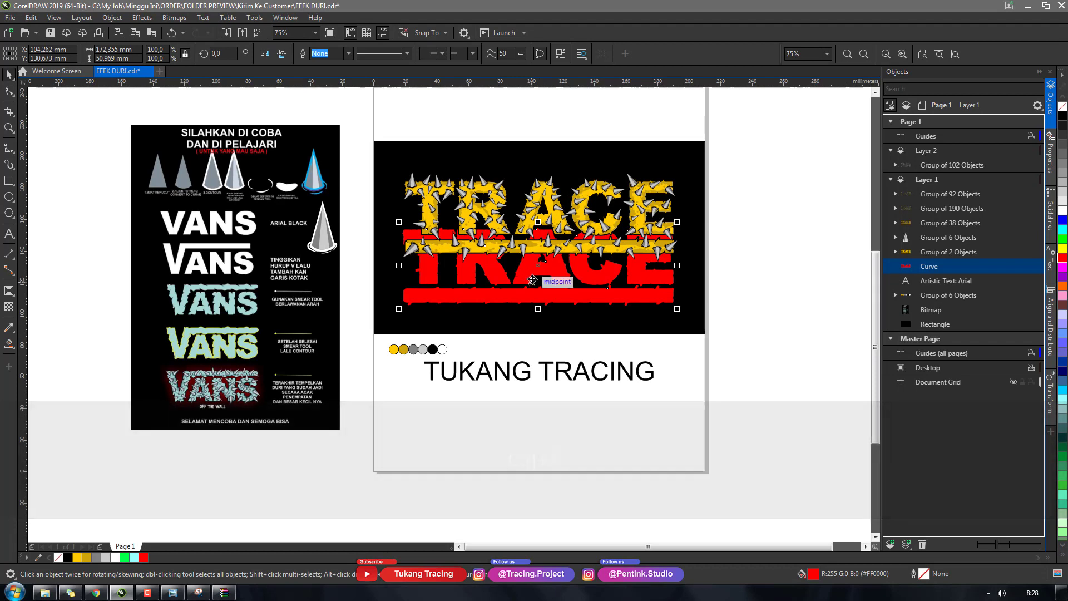
key(ctrl+z)
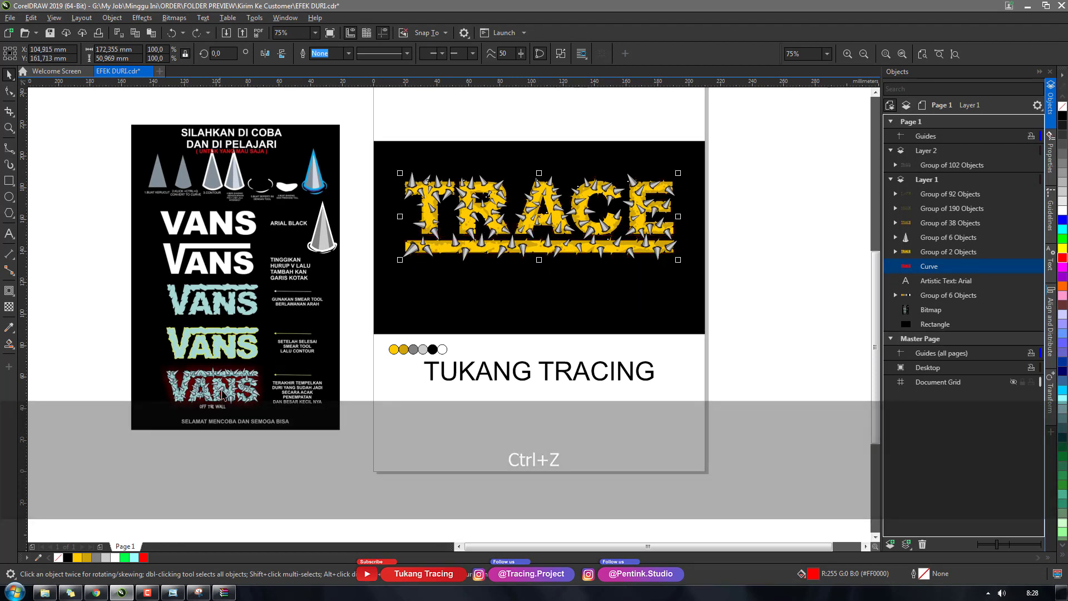
Step: Apply a Gaussian Blur with a large radius to the red curve to form a glow around the lettering
click(147, 19)
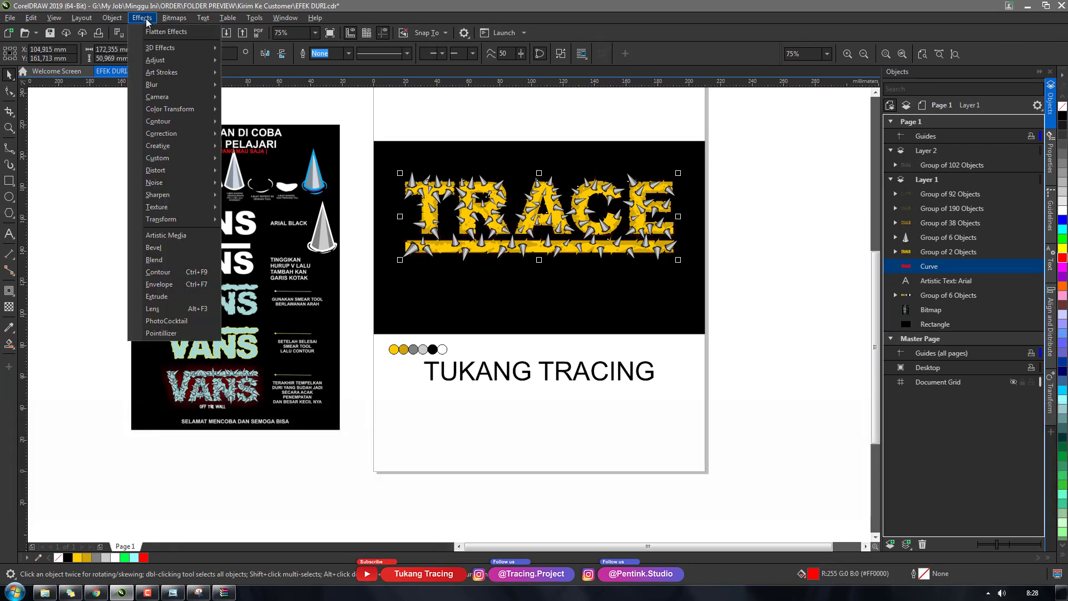
mouse_move(168, 86)
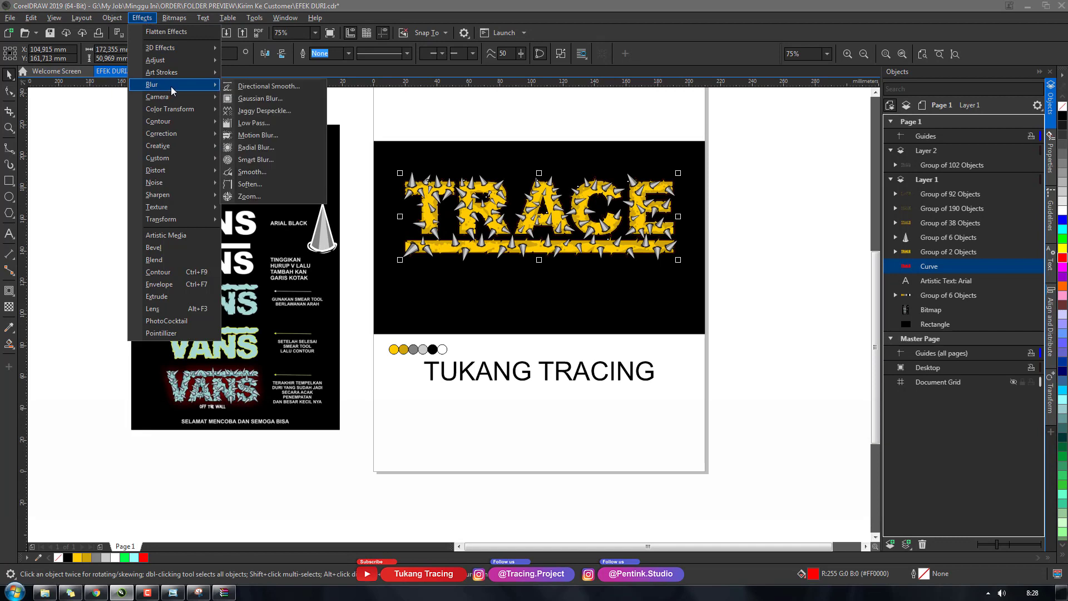
click(275, 100)
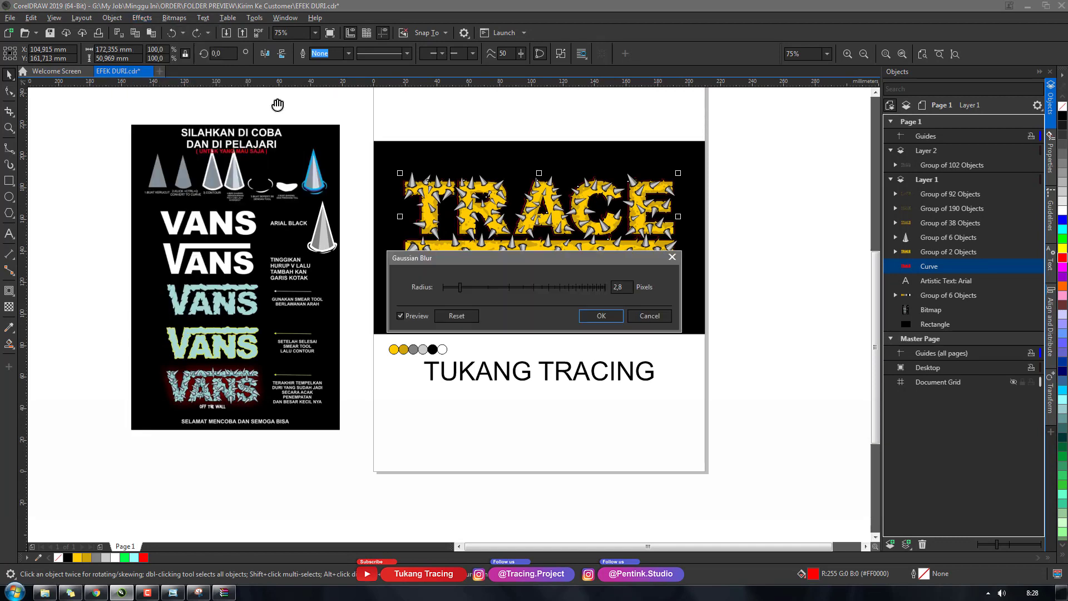
drag(526, 255, 588, 271)
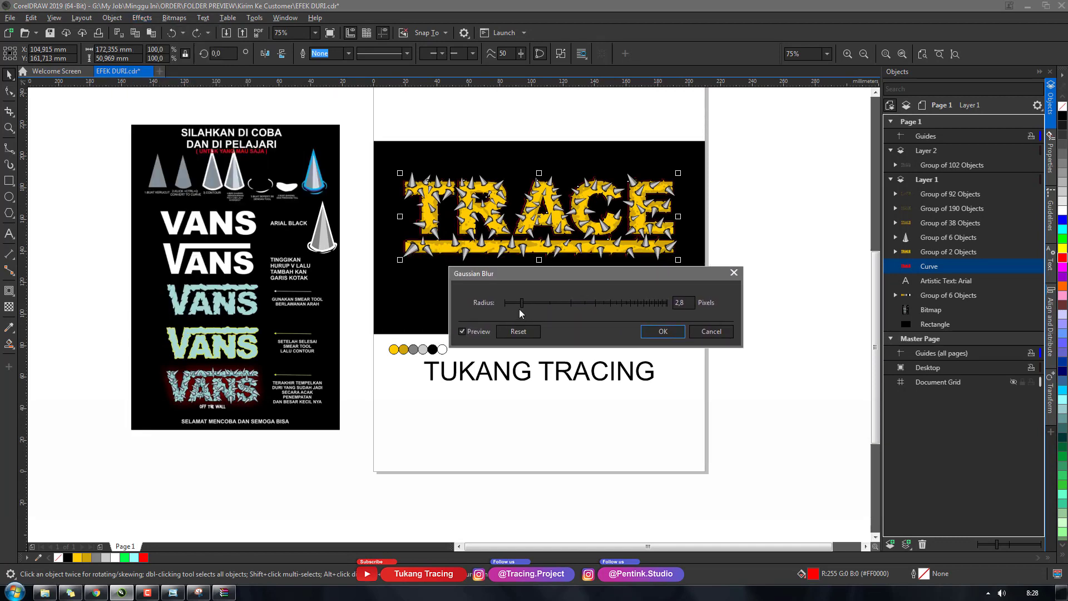
drag(523, 303, 563, 303)
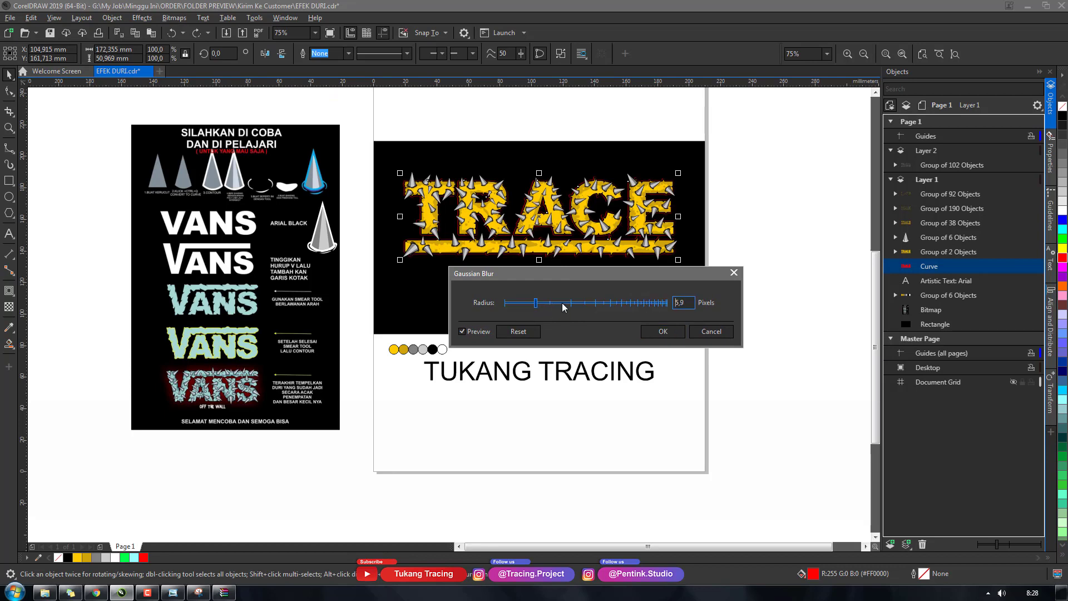
click(617, 303)
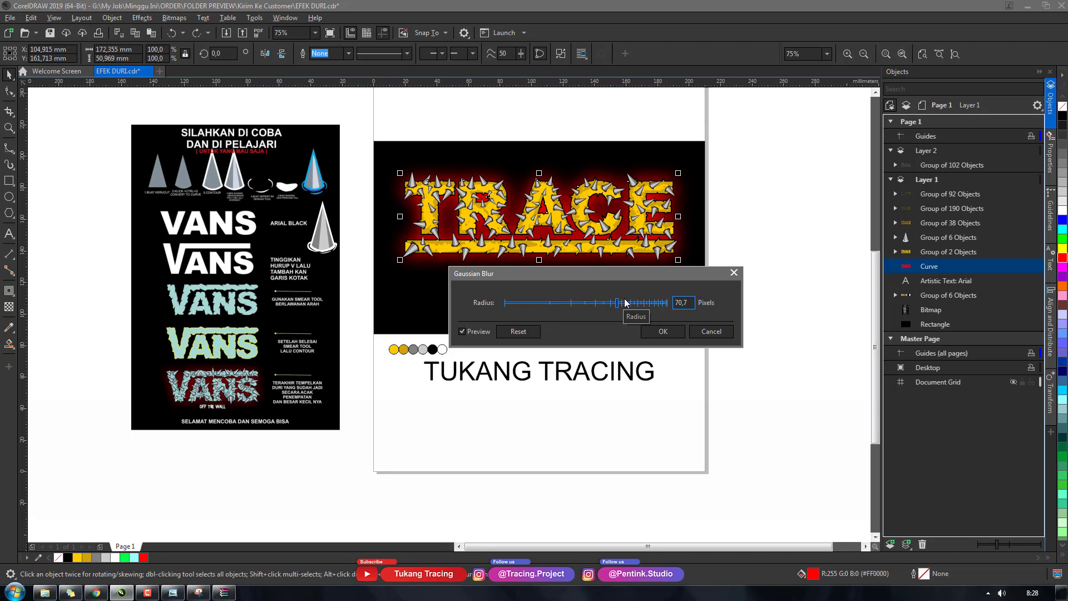
click(624, 302)
drag(624, 302, 614, 307)
click(649, 335)
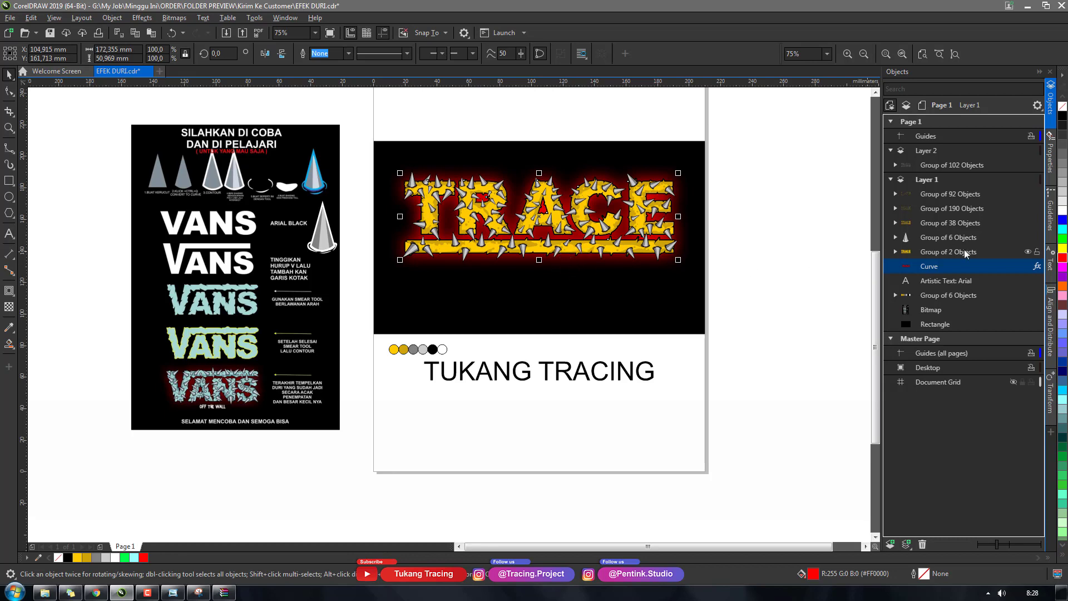
Step: Recolour the blurred glow curve green (#00FF00), also trying blue (#0000FF) and undoing it
click(1061, 238)
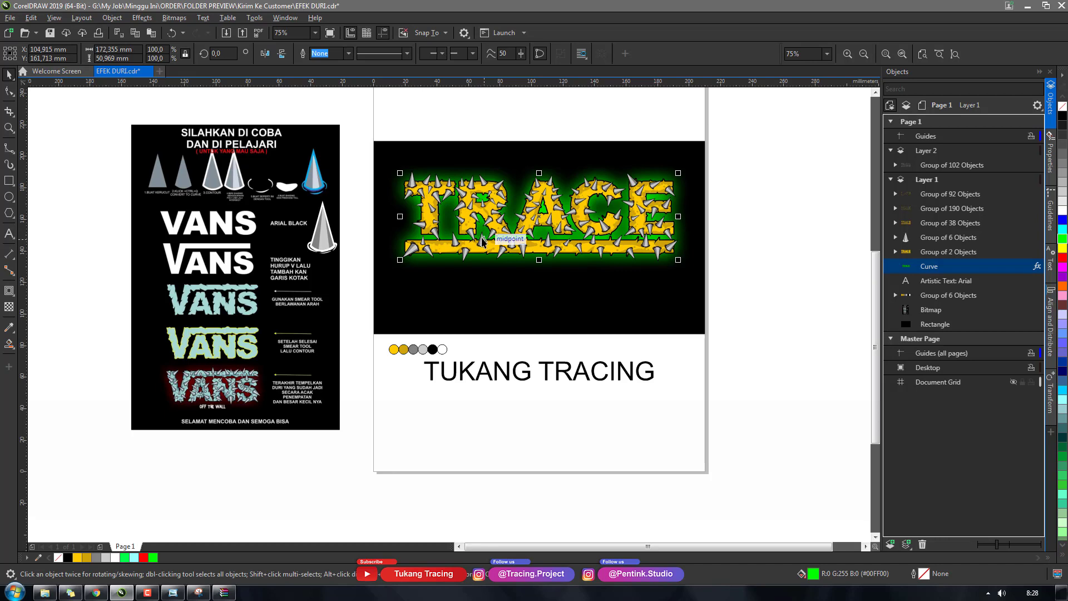
click(1062, 220)
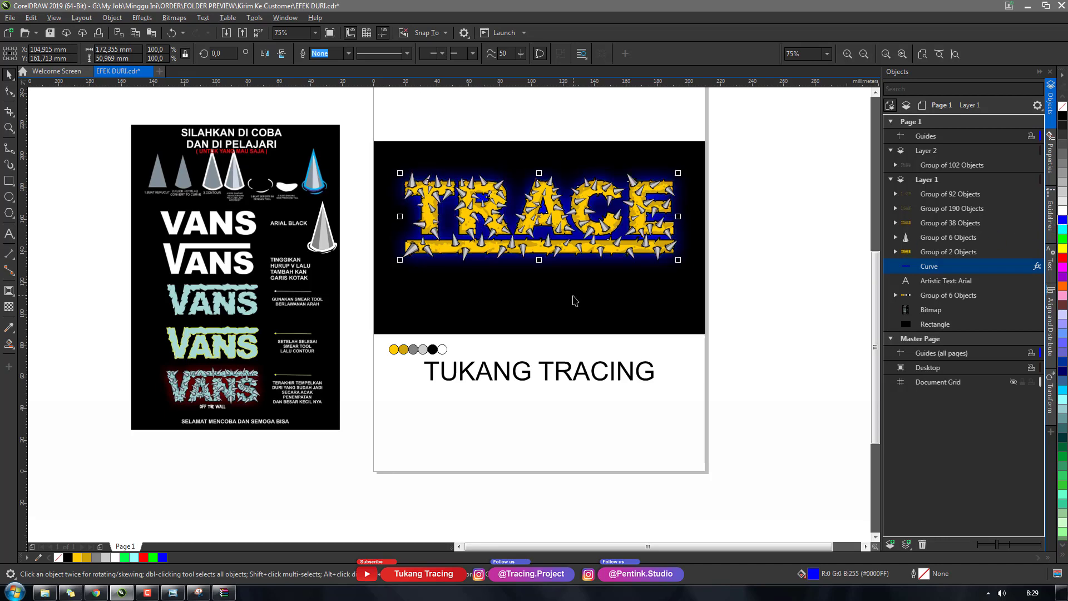
key(ctrl+z)
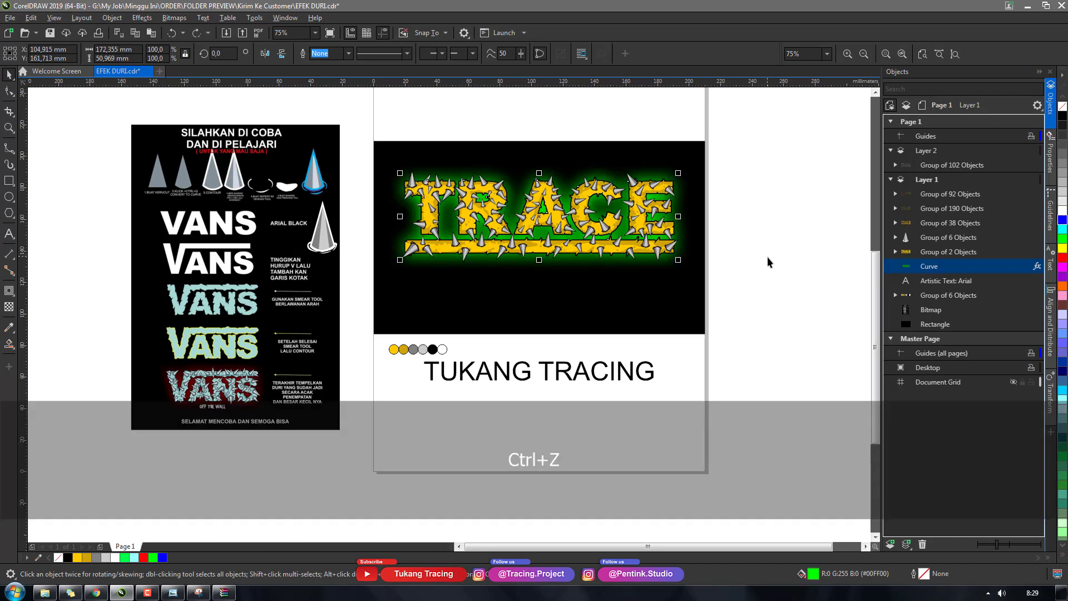
Step: Move the TRACE lettering with its spikes and glow down towards the middle of the black rectangle
click(767, 326)
drag(767, 326, 369, 162)
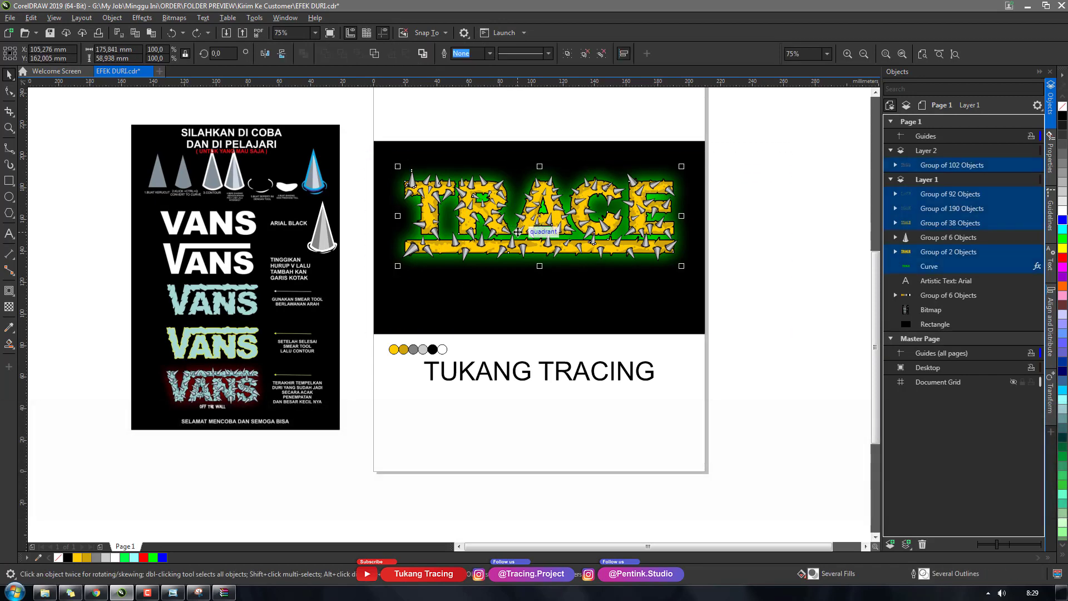
click(761, 234)
Step: Examine the spiked TRACE lettering and its green glow up close
key(h)
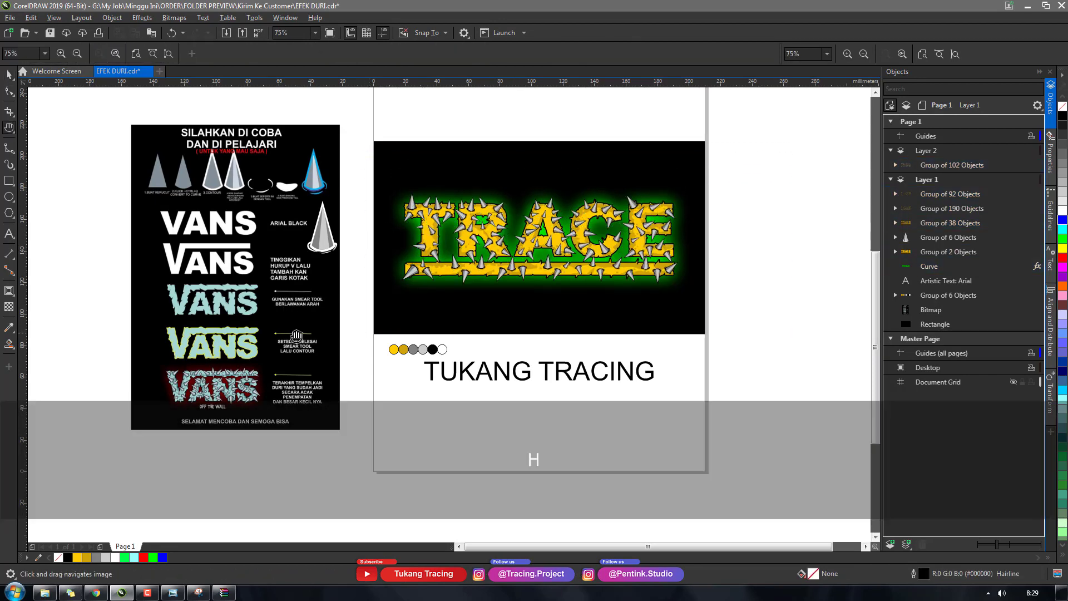
drag(293, 330, 301, 357)
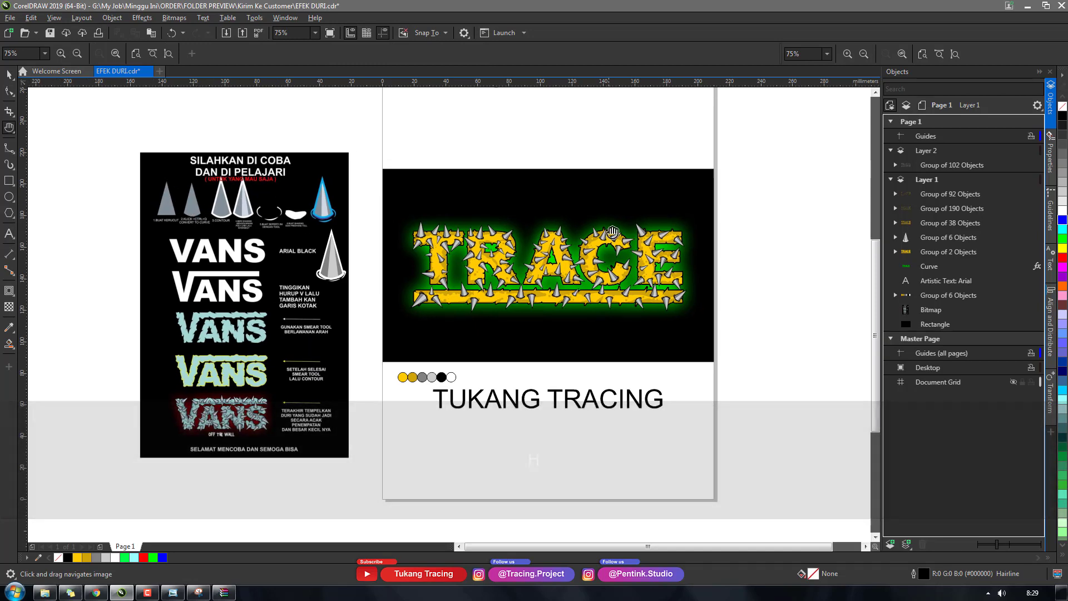
key(space)
key(z)
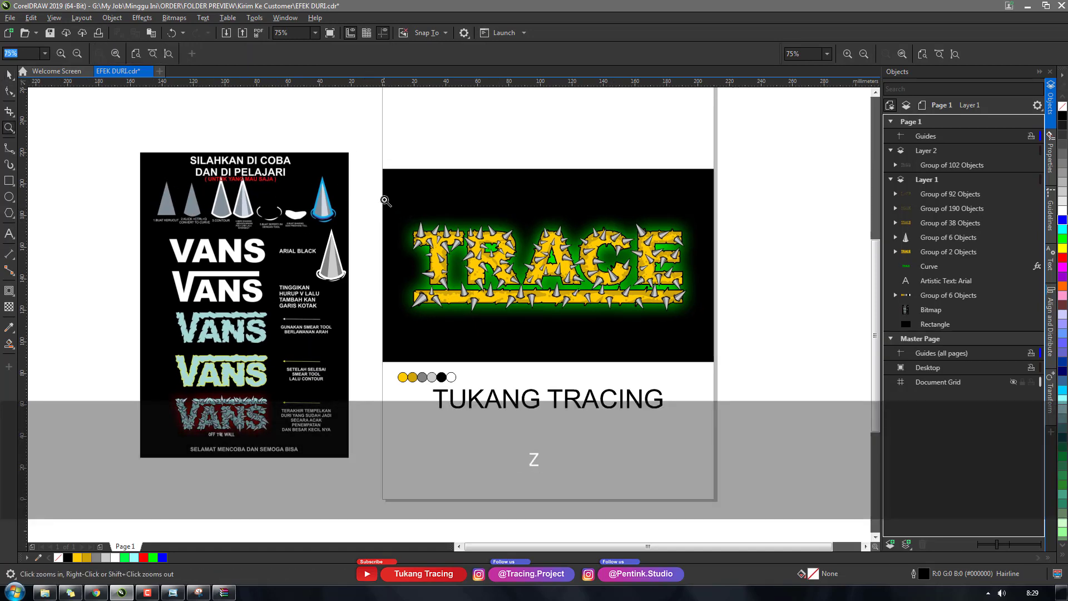
mouse_move(384, 199)
mouse_down()
mouse_move(709, 354)
mouse_move(714, 344)
mouse_up()
key(space)
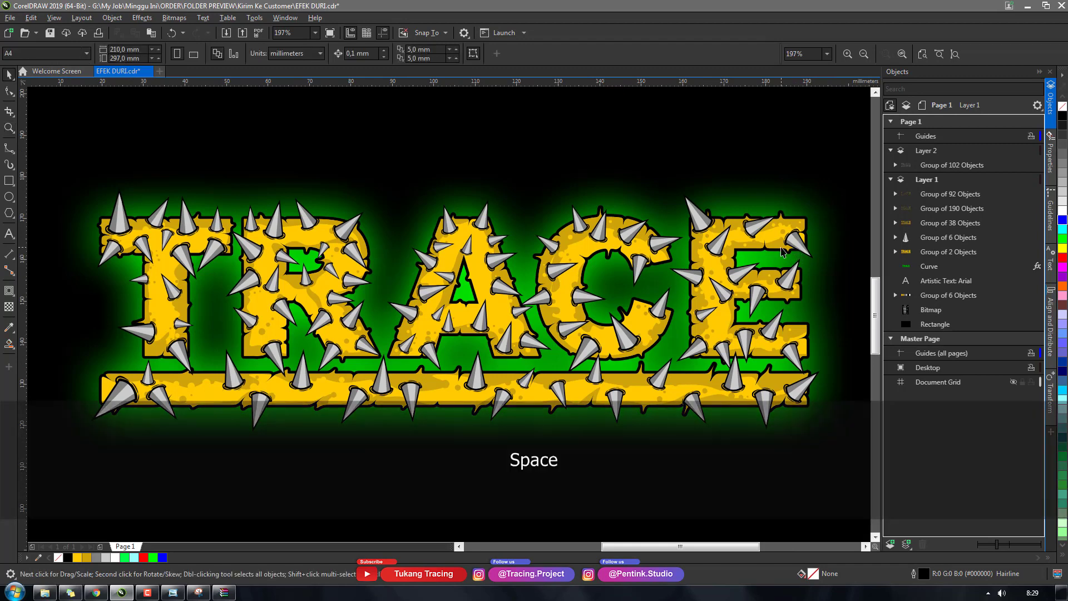
scroll(529, 210, down, 3)
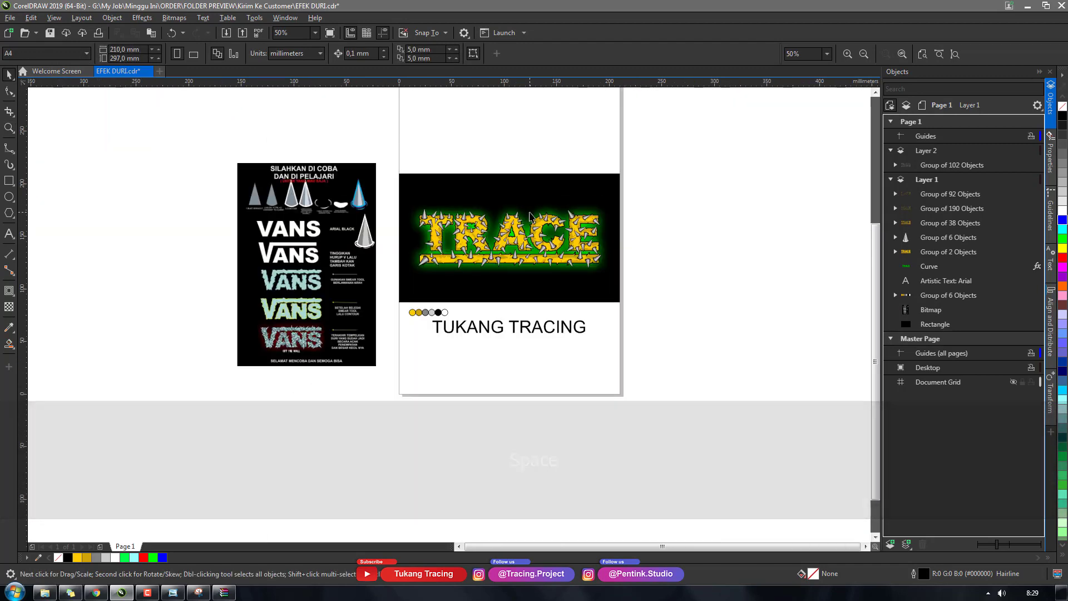
Step: Move the TUKANG TRACING text onto the black rectangle, just beneath the TRACE lettering
click(523, 314)
drag(523, 314, 524, 279)
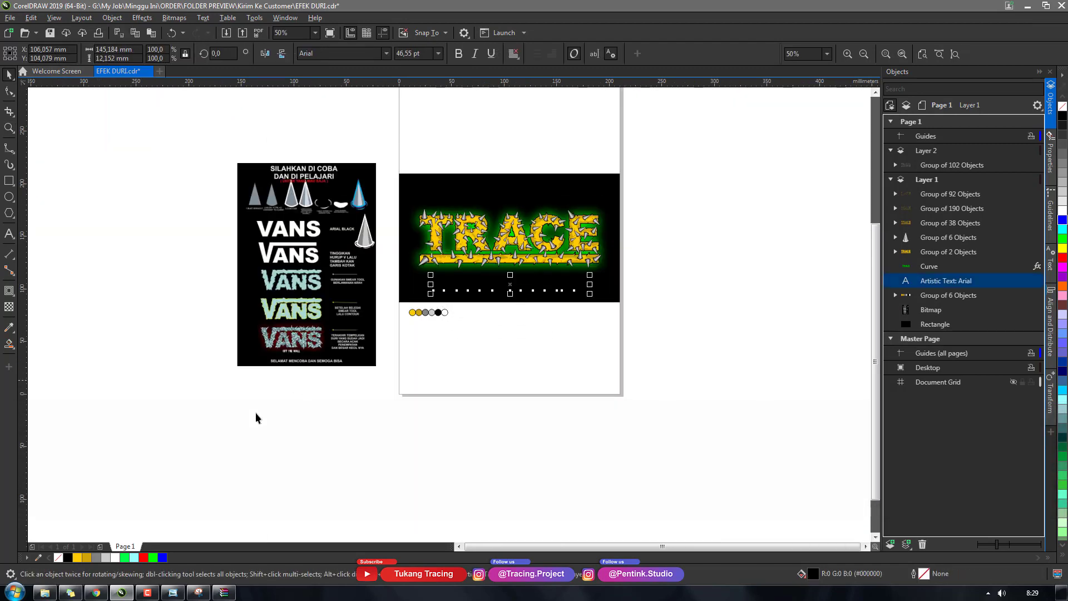
Step: Fill the TUKANG TRACING text with white and scale it down to about 102 mm wide
click(127, 558)
mouse_move(589, 294)
mouse_down()
mouse_move(534, 292)
mouse_move(544, 289)
mouse_up()
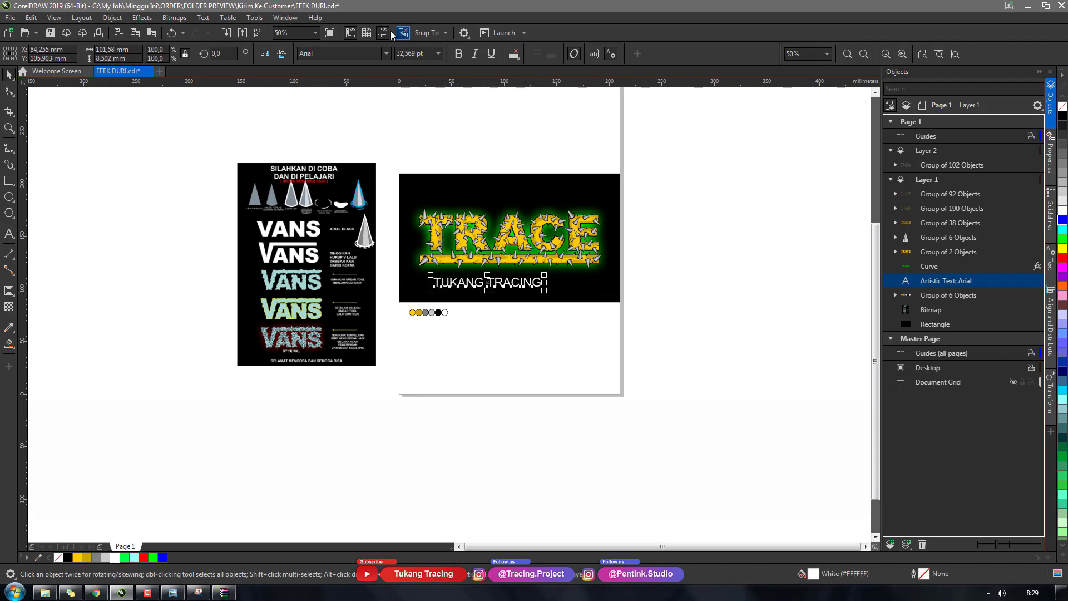
Step: Try the Dumbnerd font on the TUKANG TRACING text
click(360, 53)
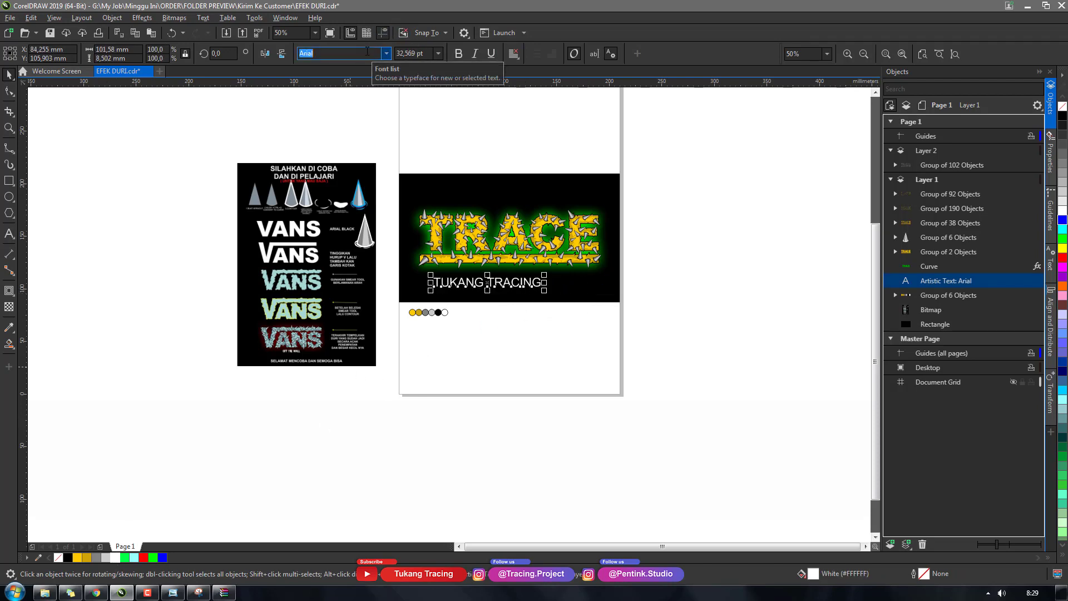
text(Droid Lover Expanded)
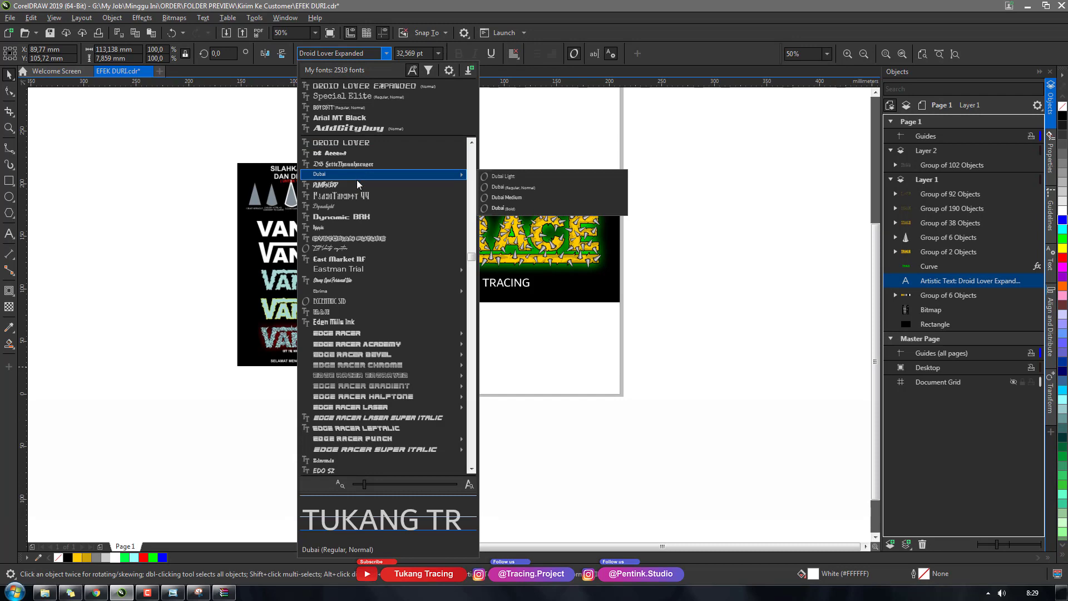
click(357, 184)
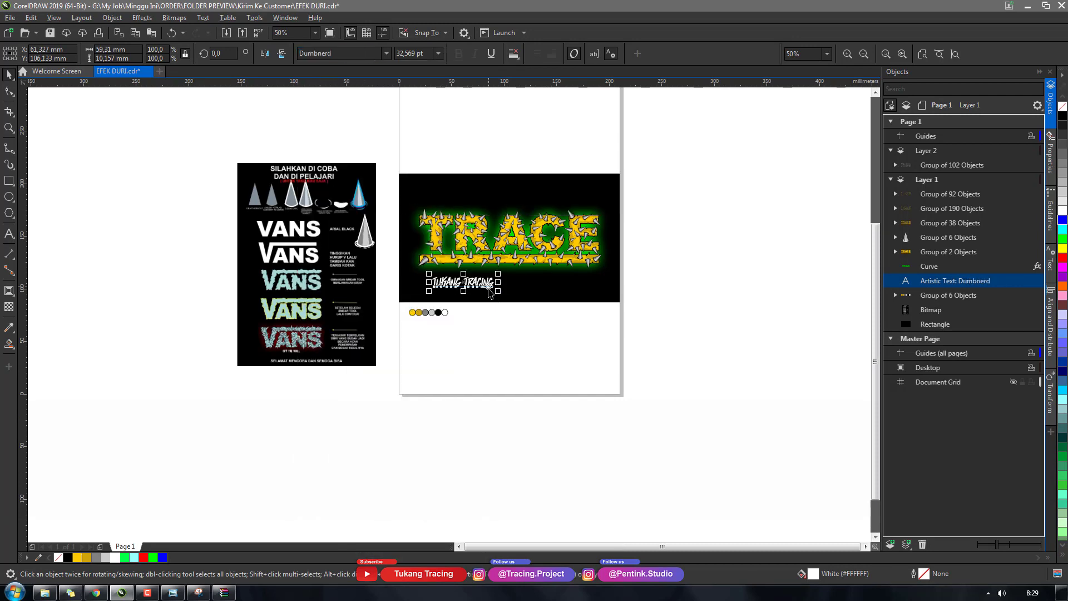
Step: Change the font of the TUKANG TRACING text to a dripping marker
scroll(489, 292, up, 1)
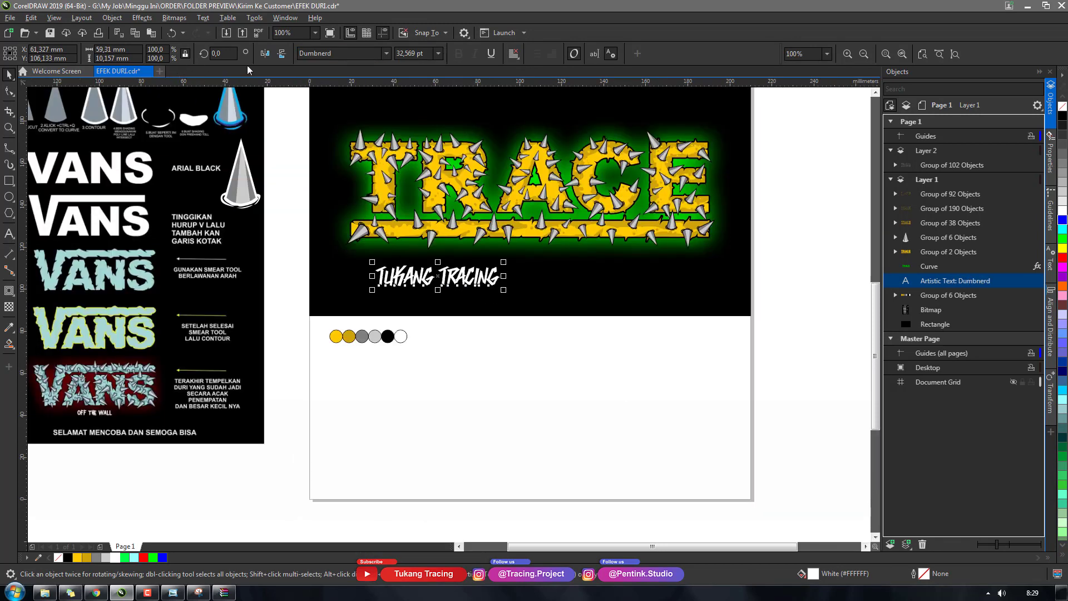
click(386, 54)
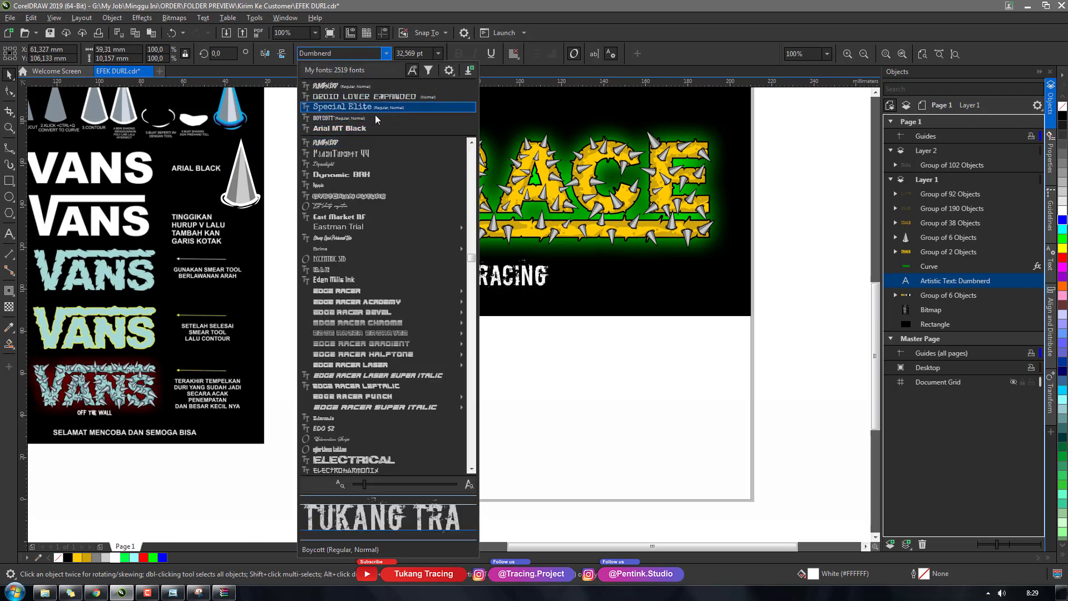
scroll(375, 216, up, 5)
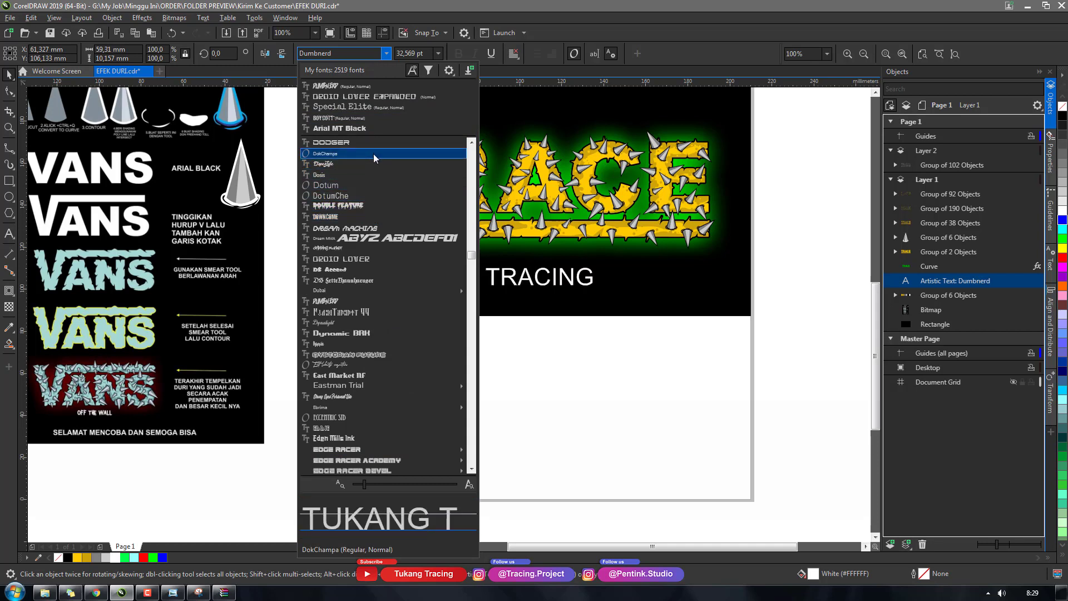
click(362, 248)
Step: Reduce the TUKANG TRACING text to about 67 mm wide beneath the TRACE underline, undoing the accidental change to the glow curve
mouse_move(487, 284)
mouse_down()
mouse_move(545, 270)
mouse_move(647, 281)
mouse_move(586, 266)
mouse_up()
click(10, 91)
key(space)
key(ctrl+z)
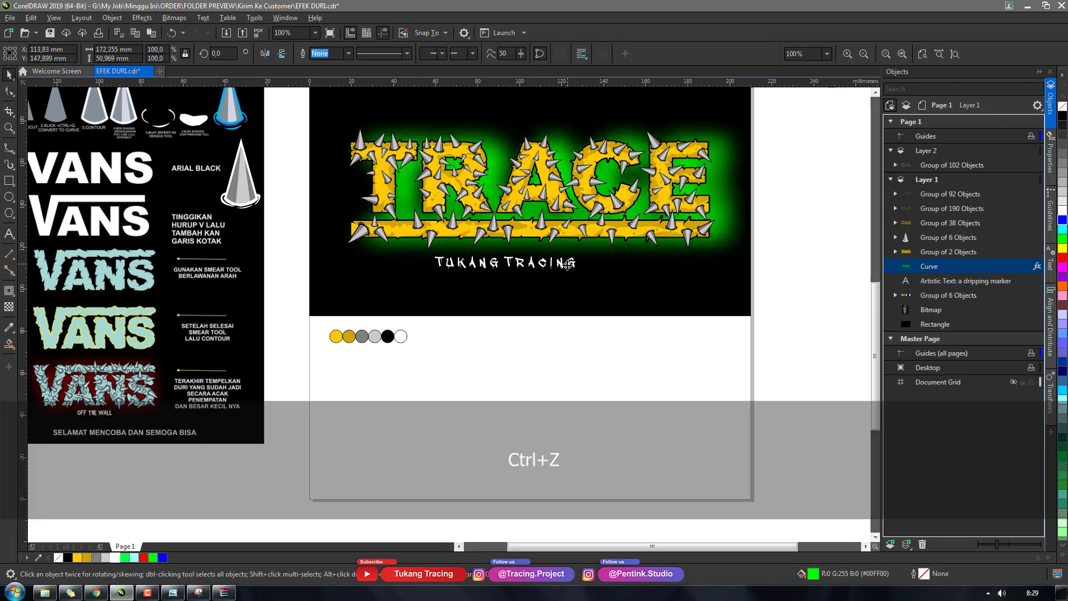
Step: Align the TUKANG TRACING text centrally beneath the yellow TRACE lettering
mouse_move(603, 345)
mouse_down()
mouse_move(495, 268)
mouse_move(420, 248)
mouse_up()
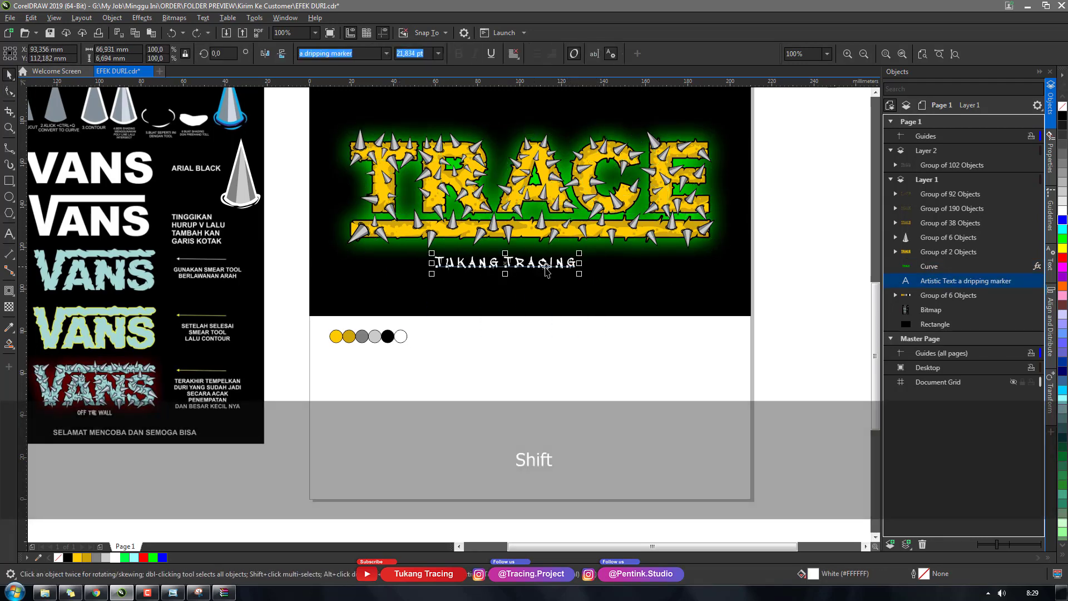
drag(546, 271, 556, 273)
shift+click(568, 239)
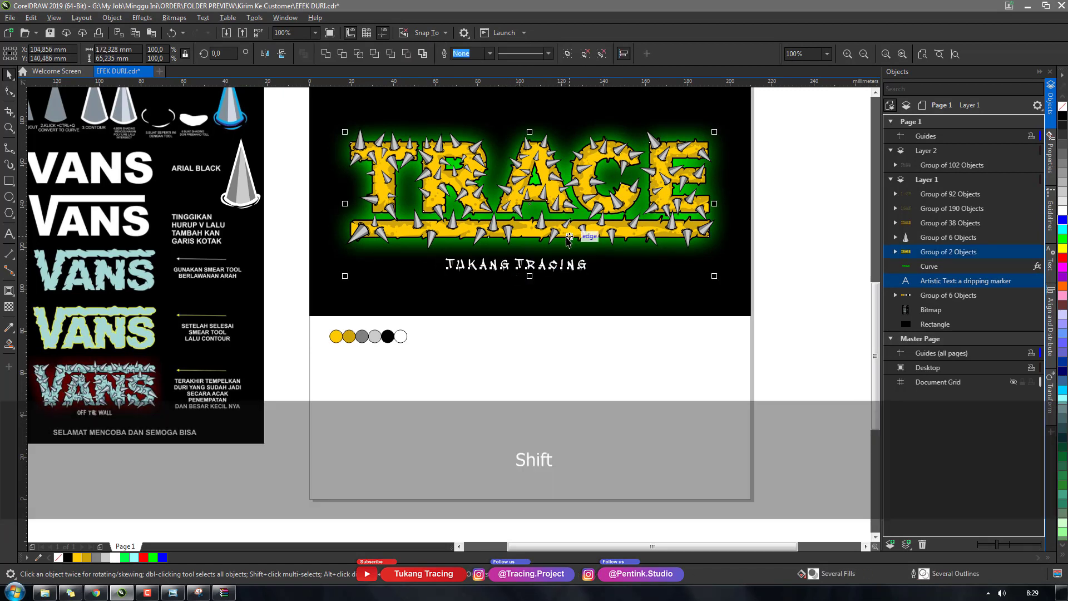
key(c)
click(526, 322)
Step: Examine the complete TRACE artwork and its caption enlarged and in full-screen preview
key(z)
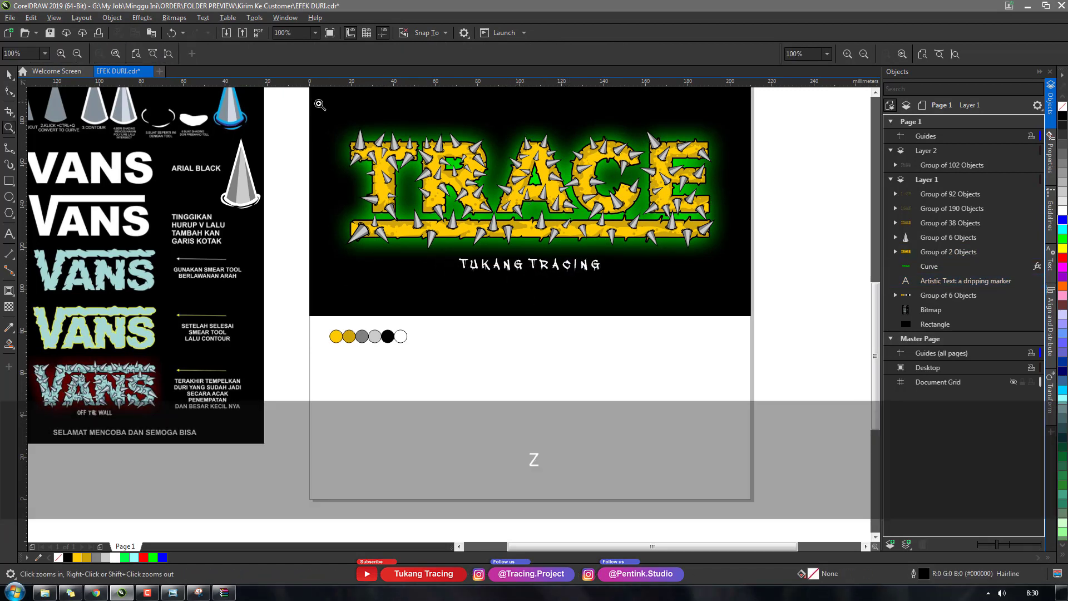
mouse_move(320, 105)
mouse_down()
mouse_move(696, 303)
mouse_move(750, 286)
mouse_up()
key(space)
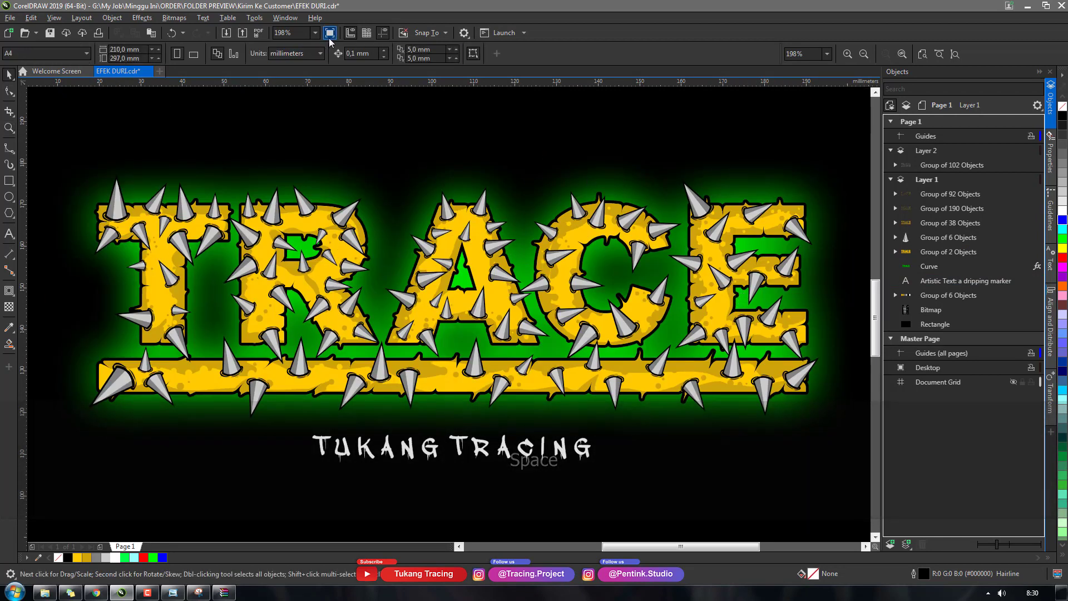
key(F9)
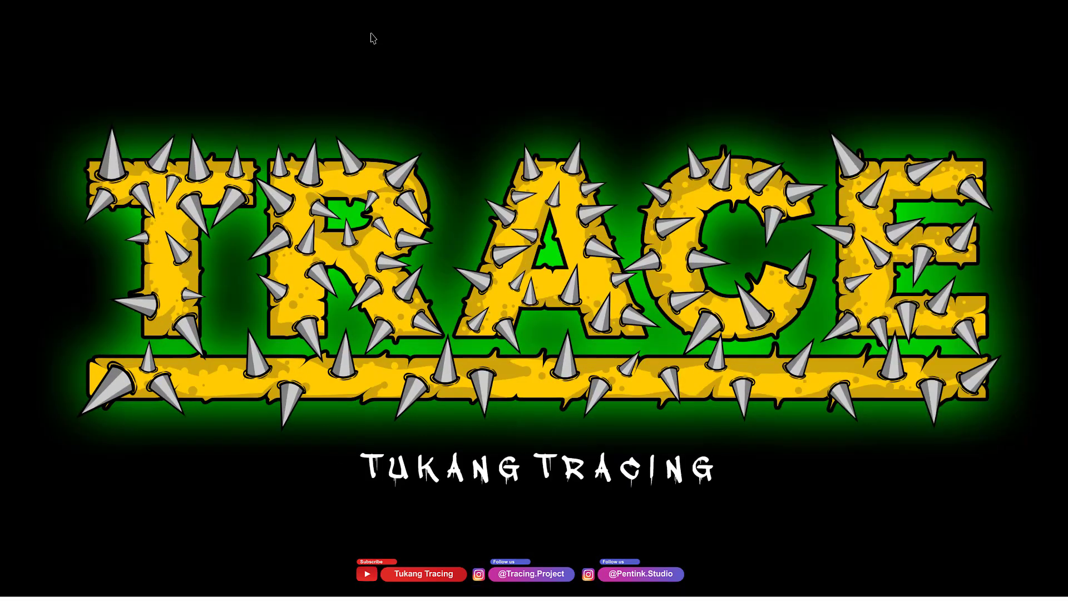